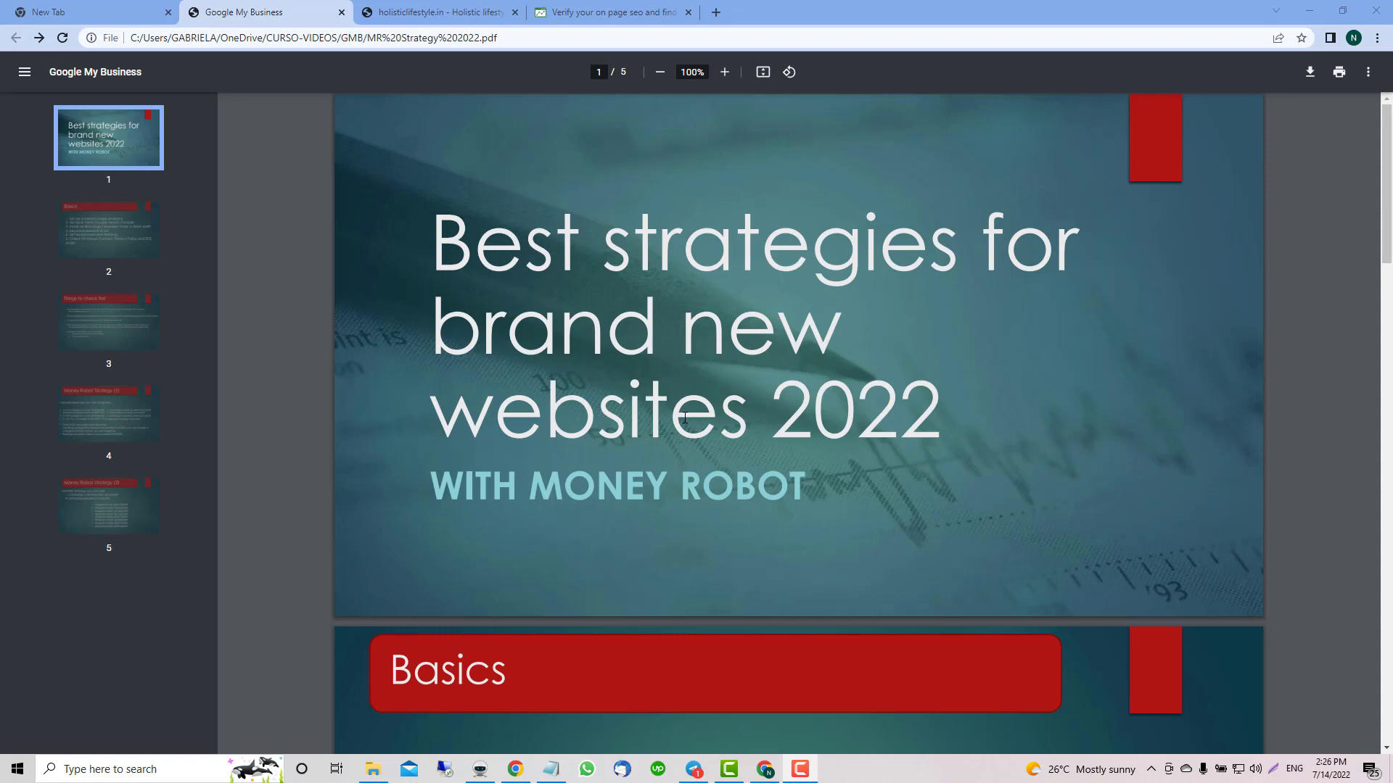
Check the holisticlifestyle.in address, then scroll the strategy PDF to the Basics page
{"action": "left_click", "coordinate": [404, 16]}
{"action": "left_click", "coordinate": [213, 39]}
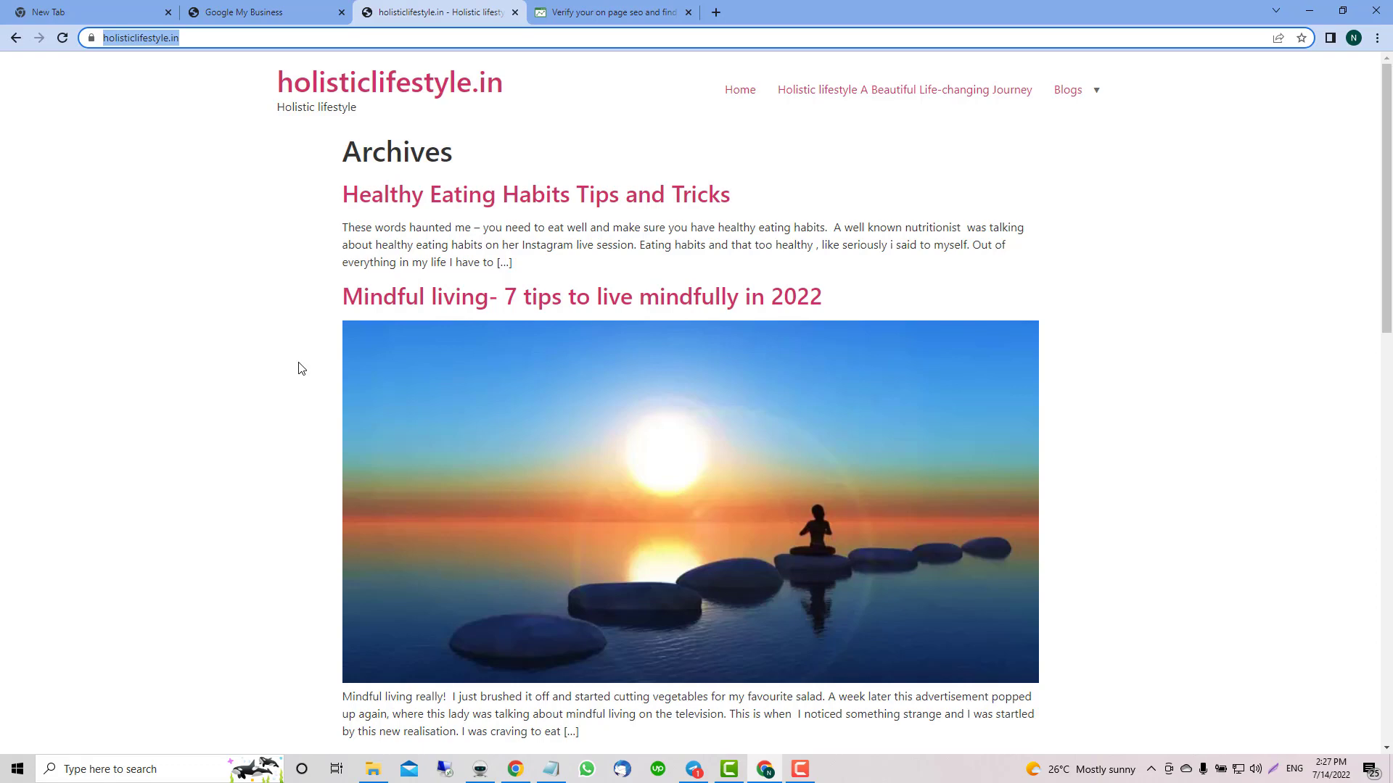
{"action": "left_click", "coordinate": [251, 14]}
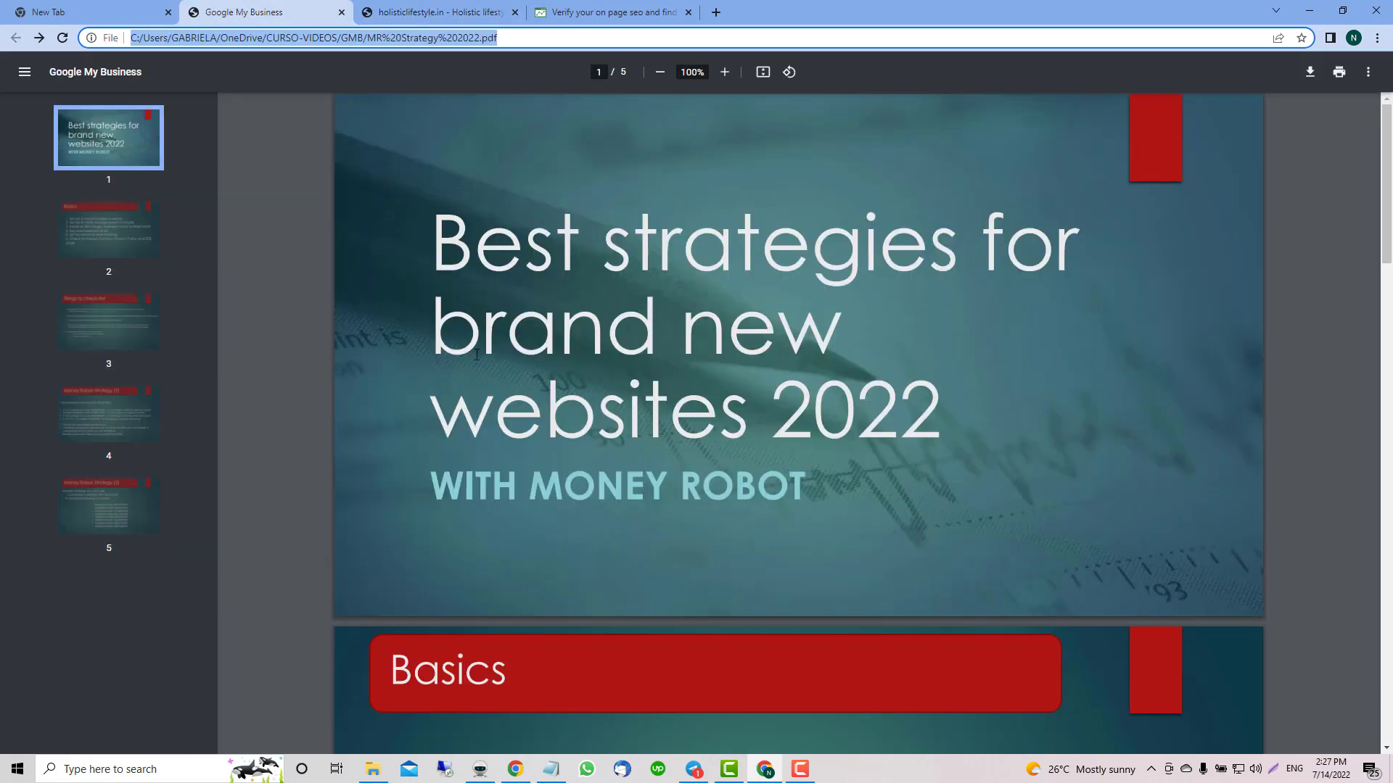
{"action": "scroll", "coordinate": [464, 359], "scroll_direction": "down", "scroll_amount": 6}
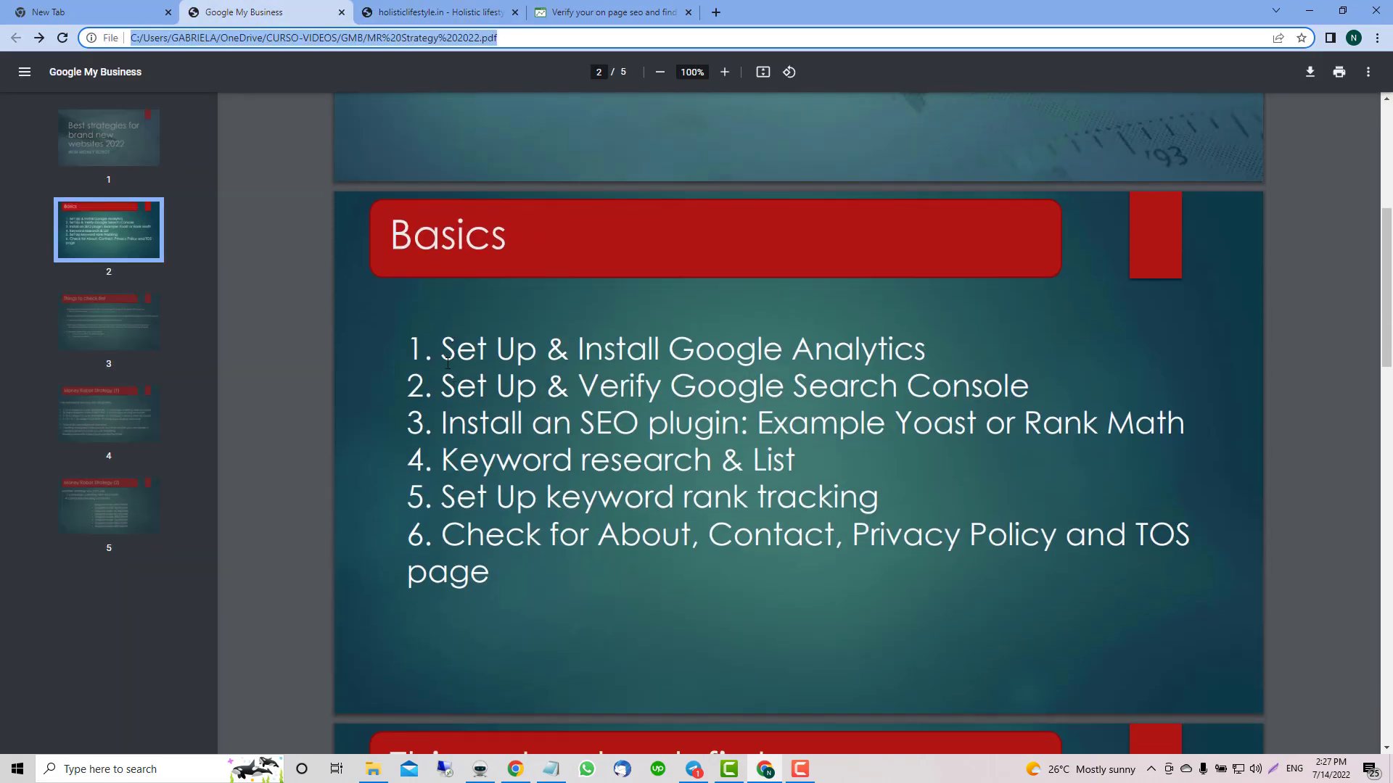
Highlight Basics items: the first two steps, the SEO plugin with Yoast/Rank Math, and Google Search Console
{"action": "left_click_drag", "start_coordinate": [448, 361], "coordinate": [1046, 386]}
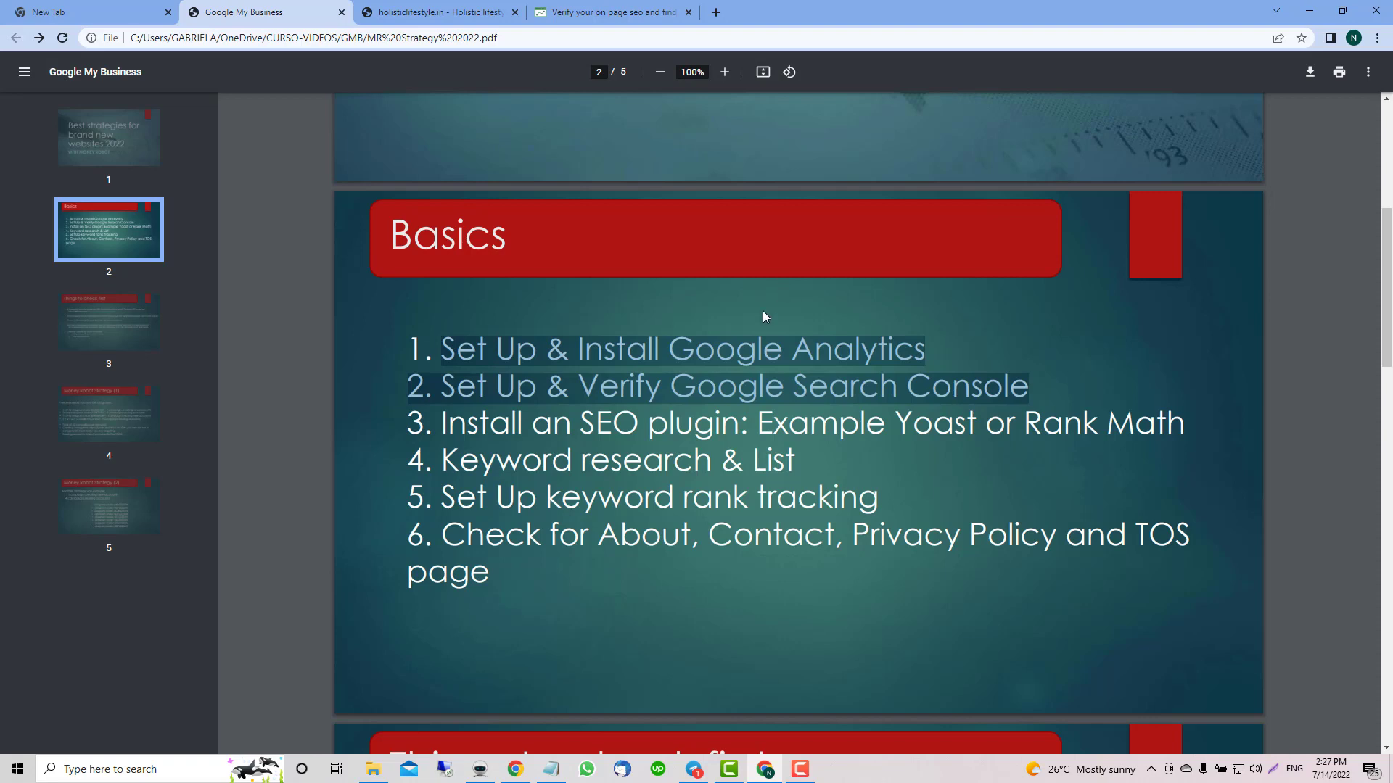
{"action": "left_click", "coordinate": [442, 426]}
{"action": "left_click_drag", "start_coordinate": [443, 426], "coordinate": [1193, 426]}
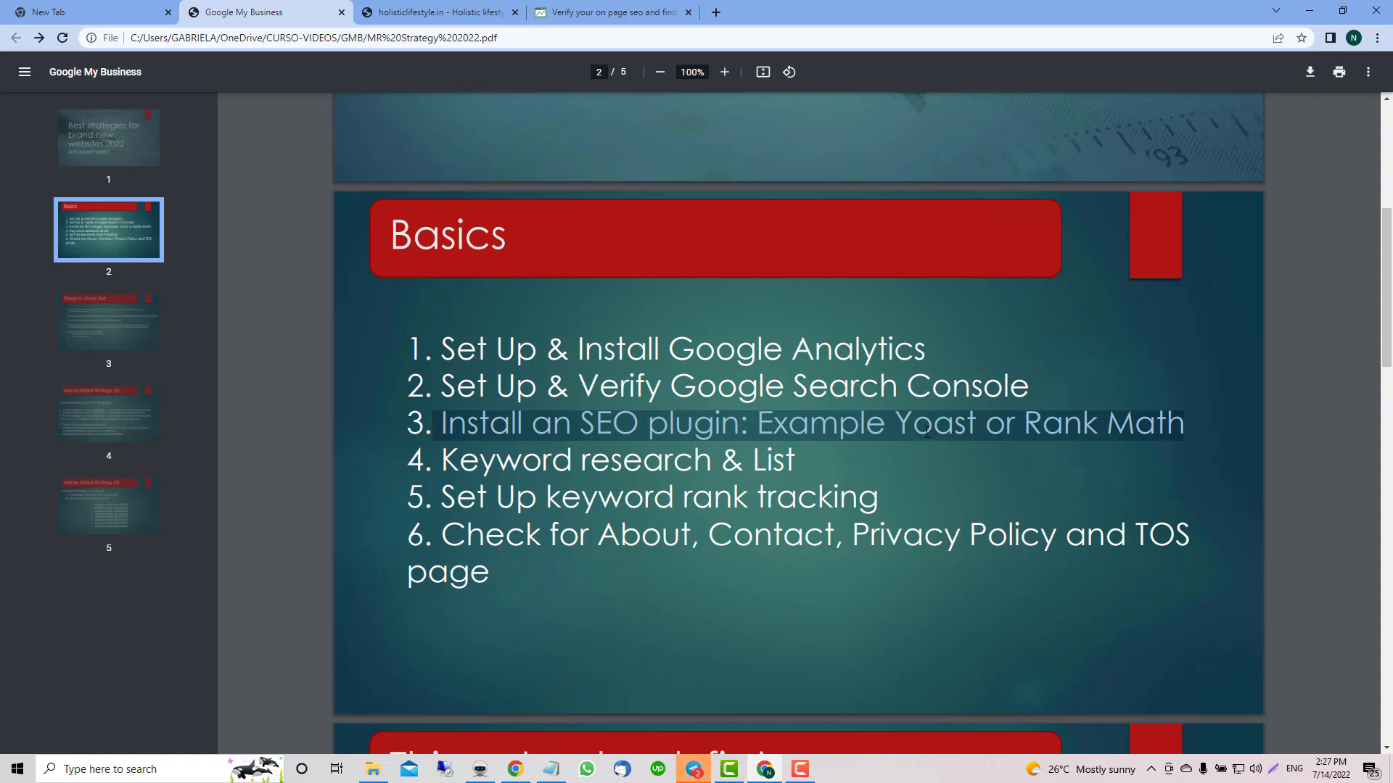
{"action": "left_click_drag", "start_coordinate": [896, 428], "coordinate": [1179, 439]}
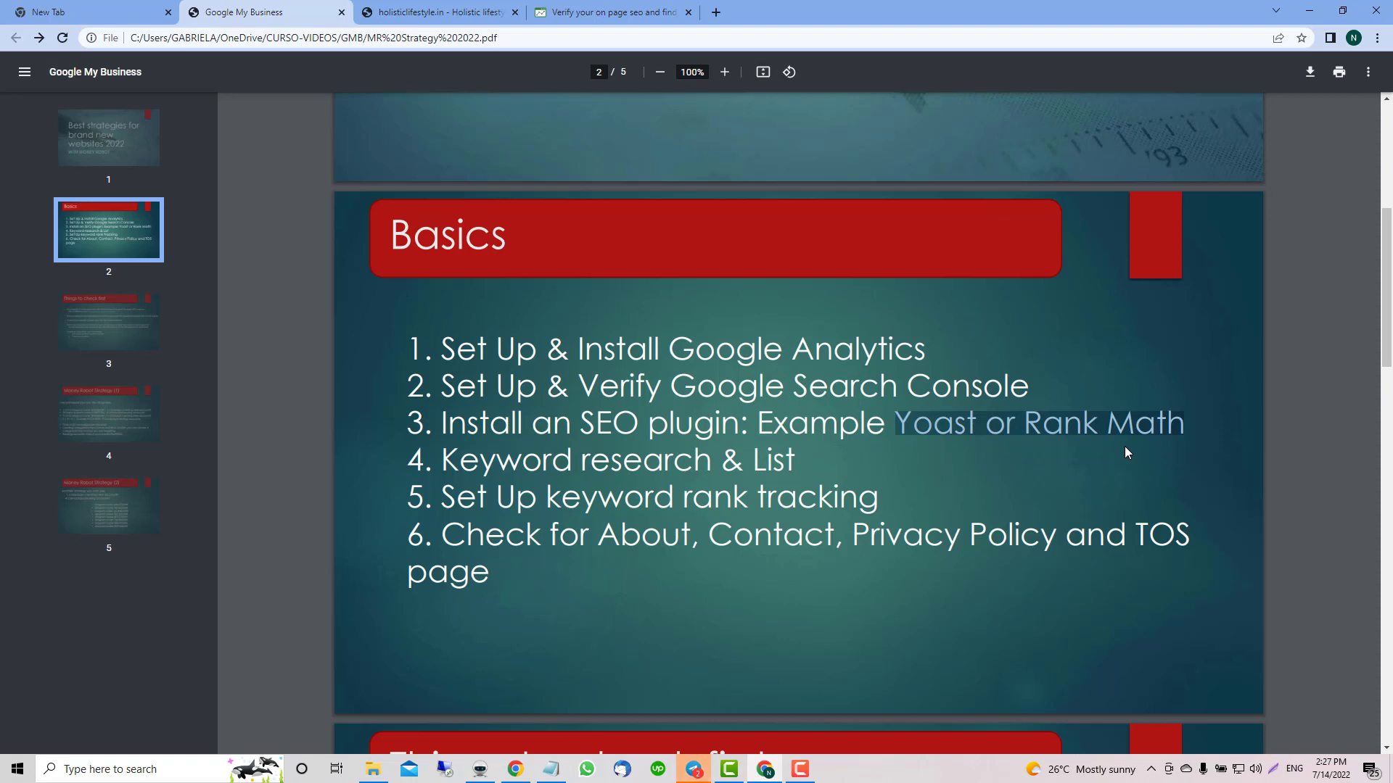
{"action": "left_click", "coordinate": [918, 430]}
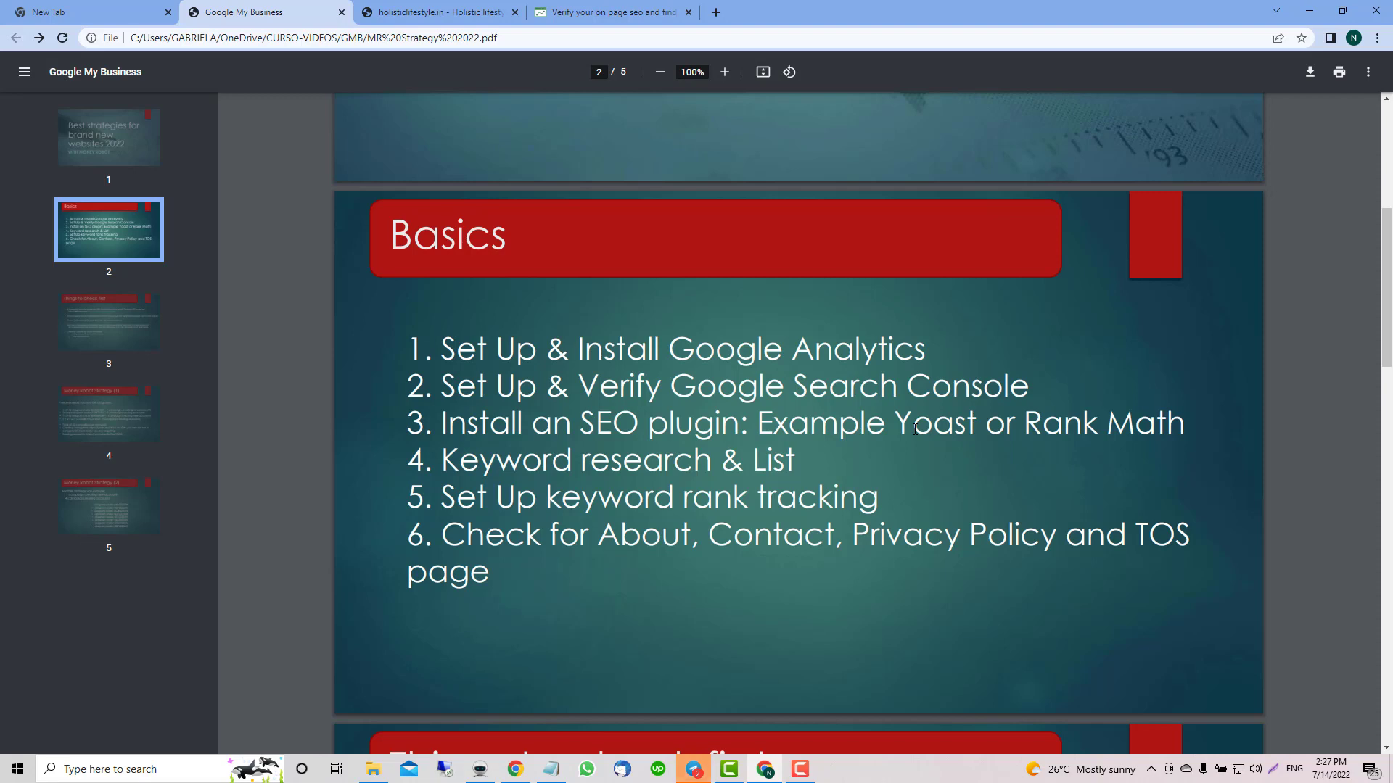
{"action": "left_click_drag", "start_coordinate": [673, 389], "coordinate": [1065, 392]}
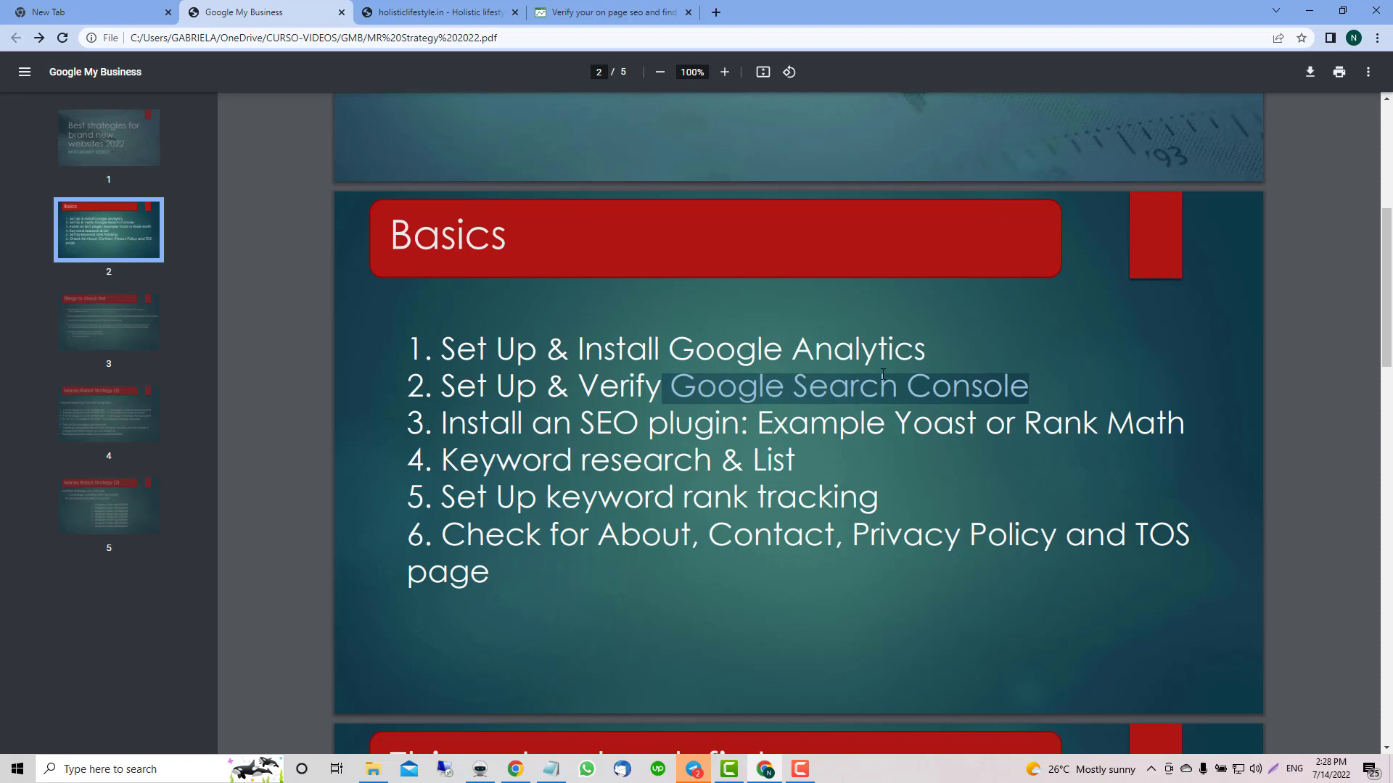
Highlight Google Analytics, Set Up keyword rank tracking and Google Search Console on the Basics page
{"action": "left_click_drag", "start_coordinate": [665, 351], "coordinate": [933, 352]}
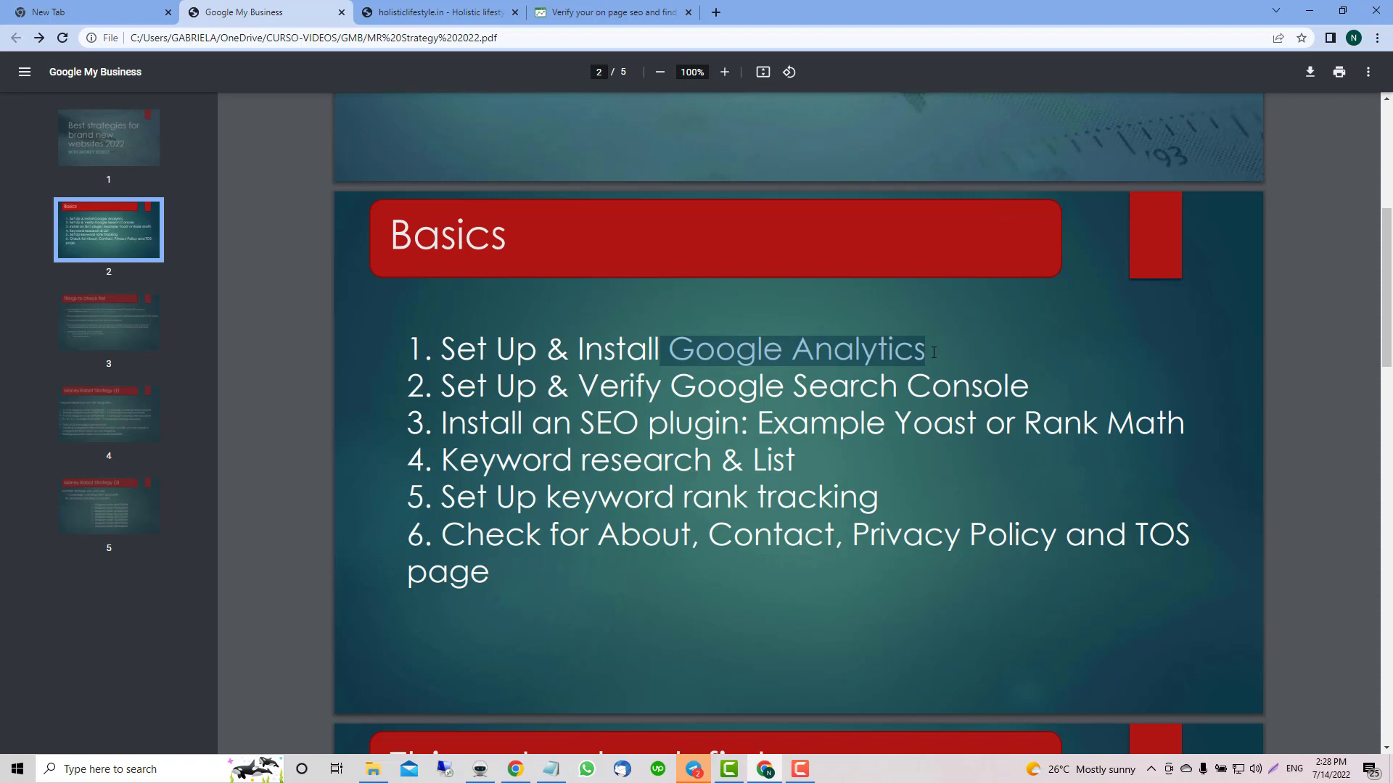
{"action": "left_click", "coordinate": [461, 500]}
{"action": "left_click_drag", "start_coordinate": [444, 500], "coordinate": [912, 495]}
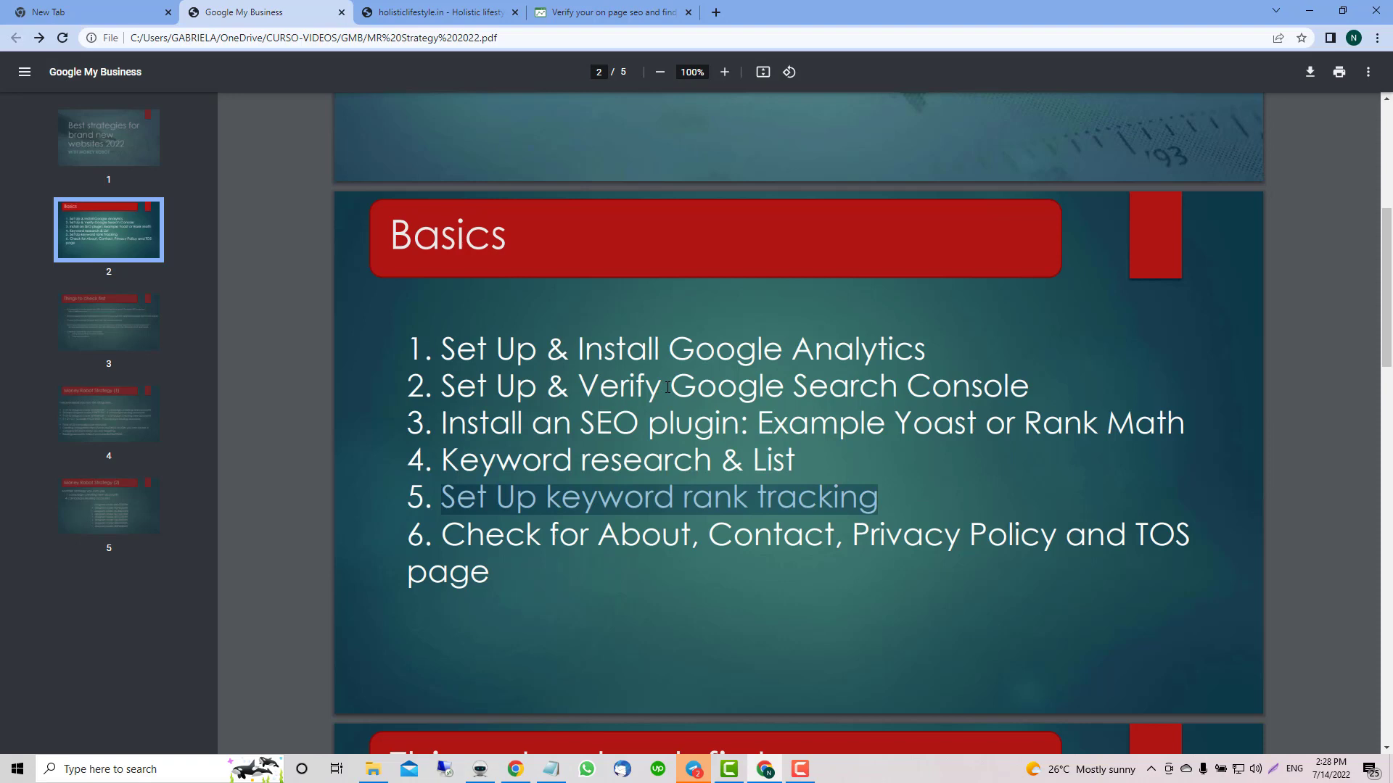
{"action": "left_click_drag", "start_coordinate": [667, 387], "coordinate": [1049, 379]}
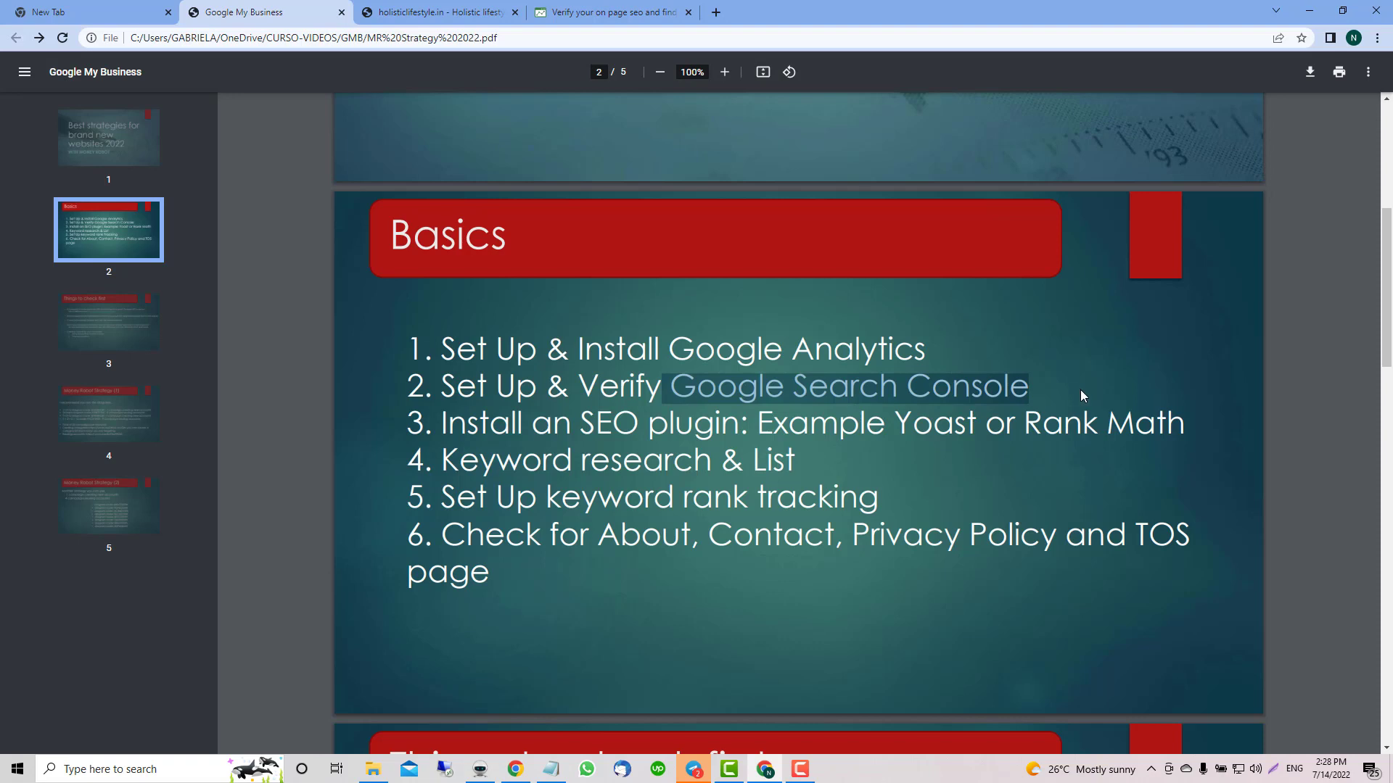
Highlight item 6's text and scroll on to page 3, Things to check first
{"action": "left_click_drag", "start_coordinate": [444, 535], "coordinate": [526, 578]}
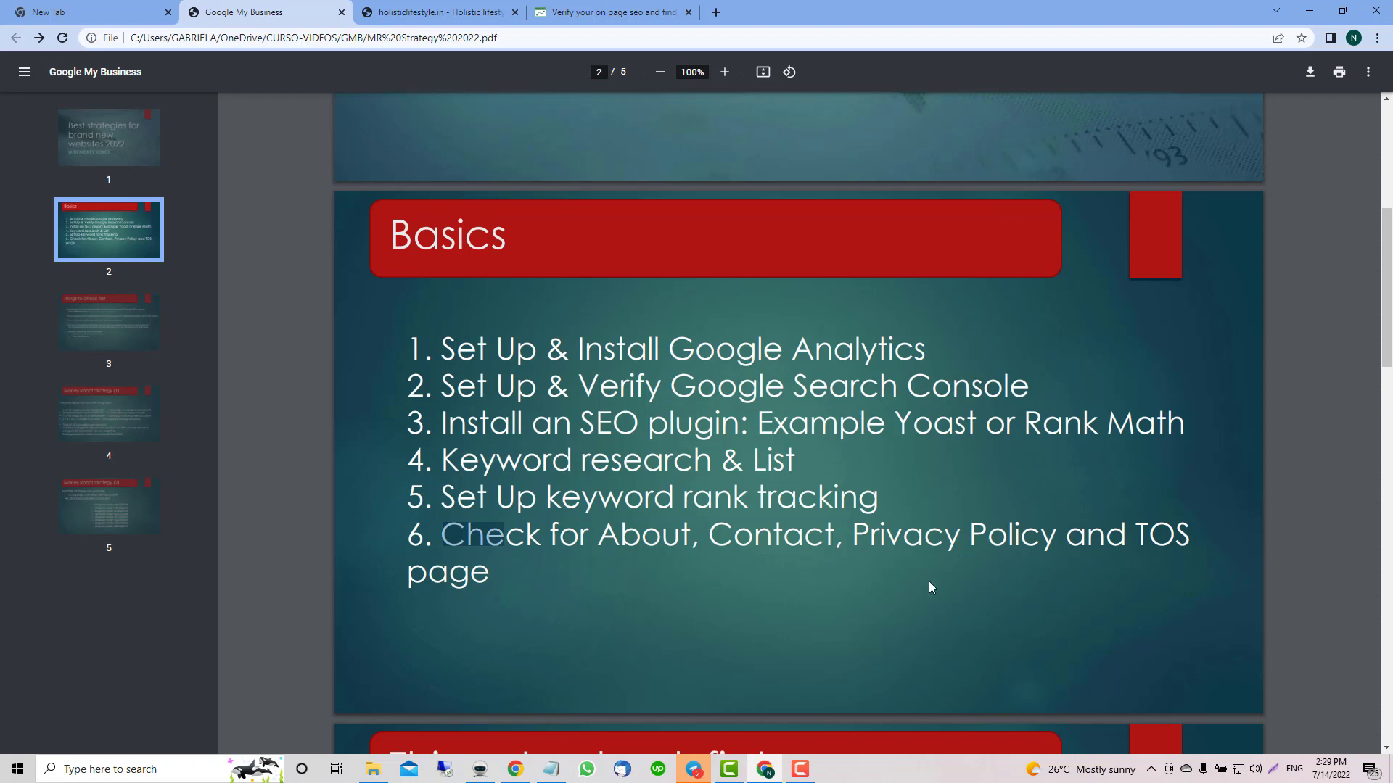
{"action": "left_click", "coordinate": [515, 584]}
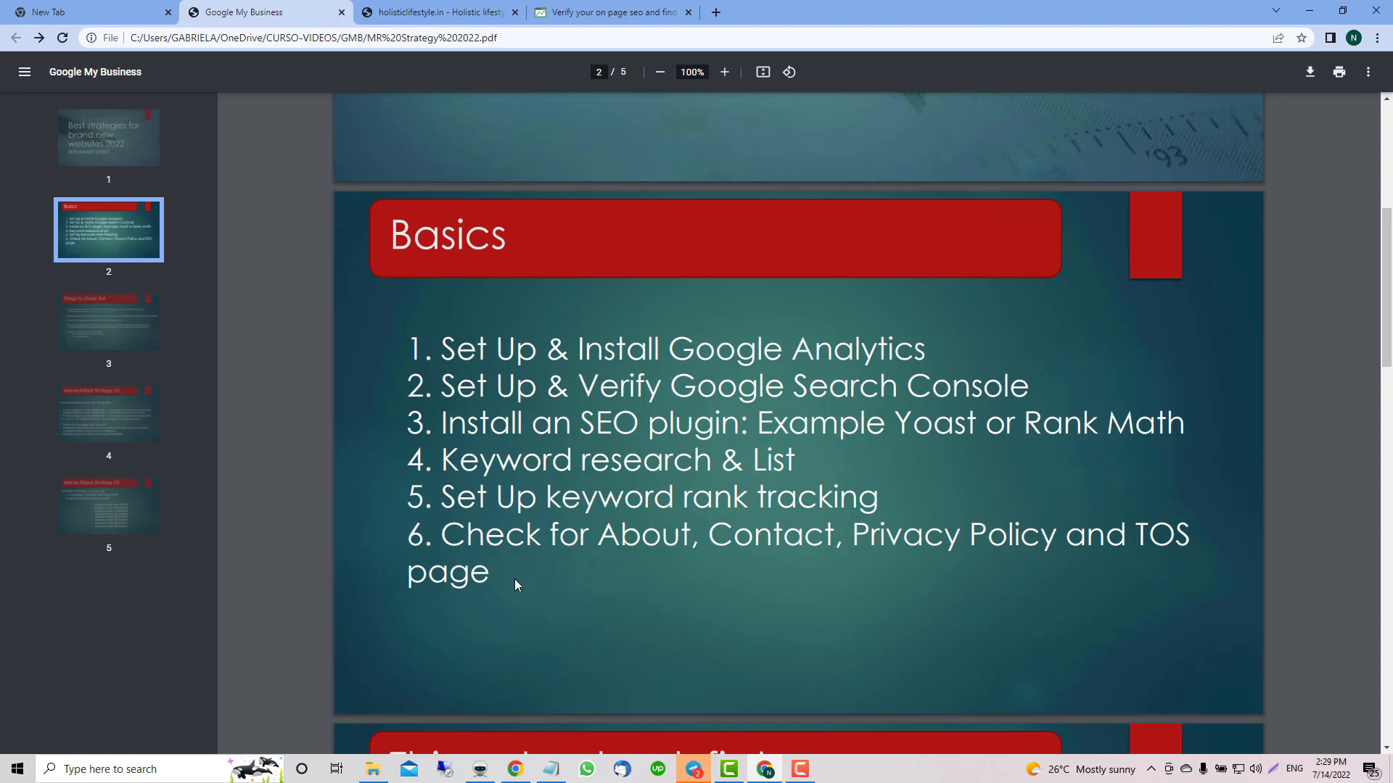
{"action": "left_click_drag", "start_coordinate": [445, 531], "coordinate": [506, 583]}
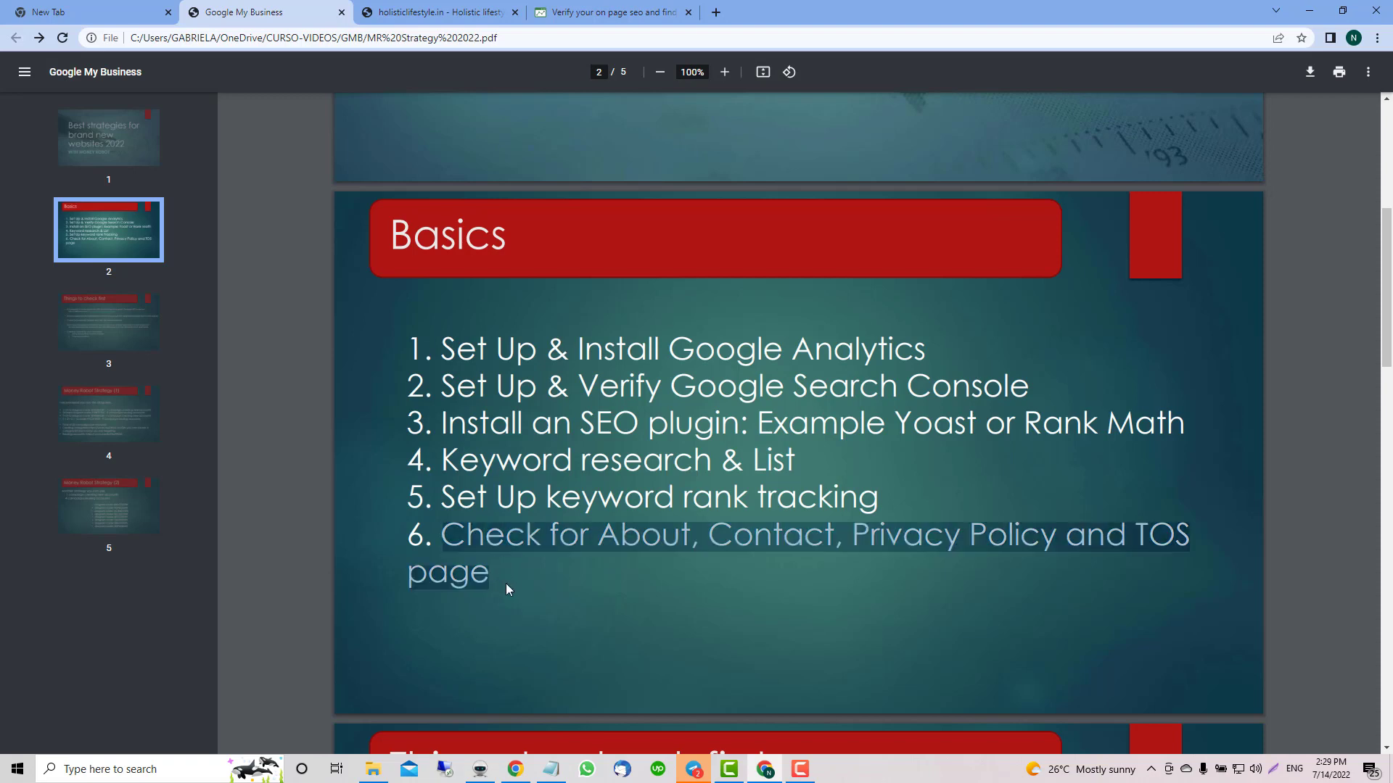
{"action": "scroll", "coordinate": [520, 593], "scroll_direction": "down", "scroll_amount": 3}
Highlight 'On-page SEO' on page 3, then flip between tabs, ending on the site's Archives page
{"action": "scroll", "coordinate": [519, 593], "scroll_direction": "down", "scroll_amount": 4}
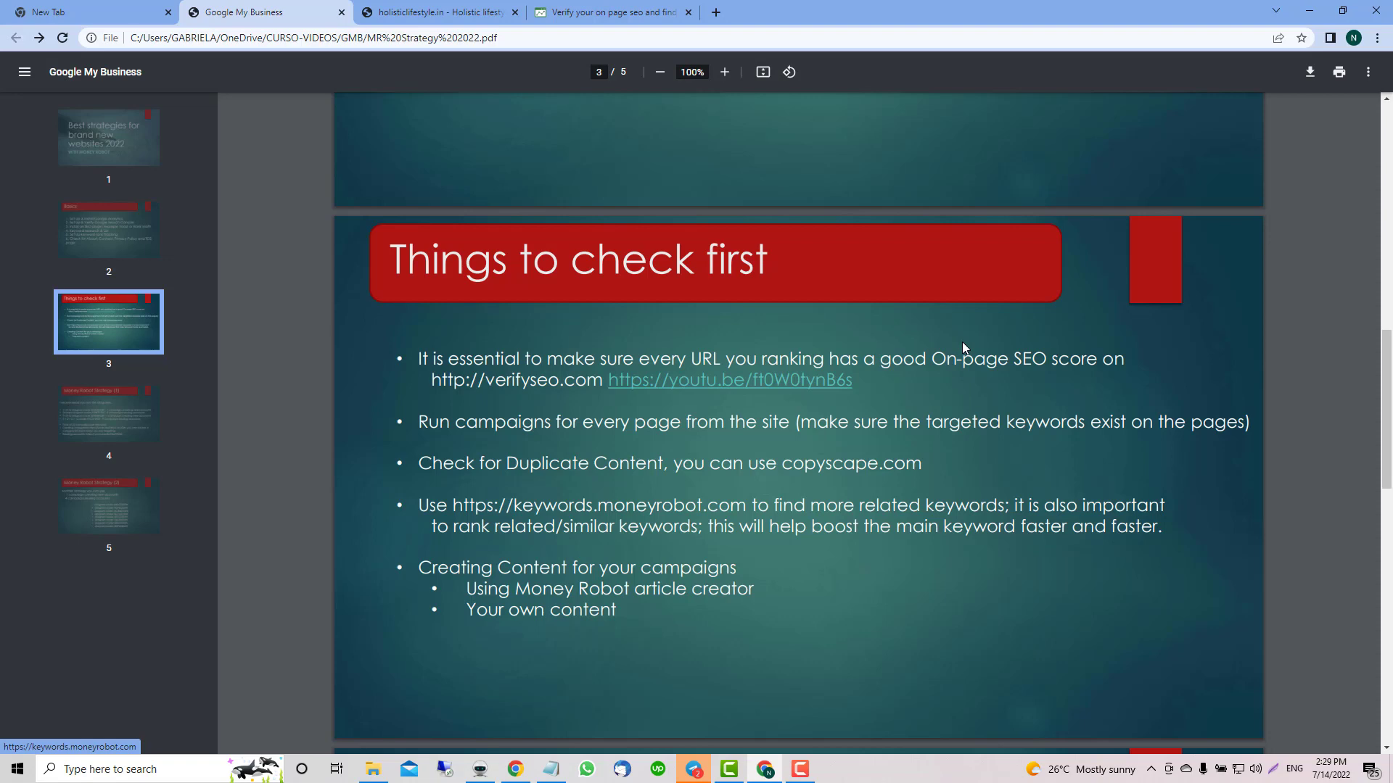
{"action": "left_click_drag", "start_coordinate": [931, 360], "coordinate": [1069, 361]}
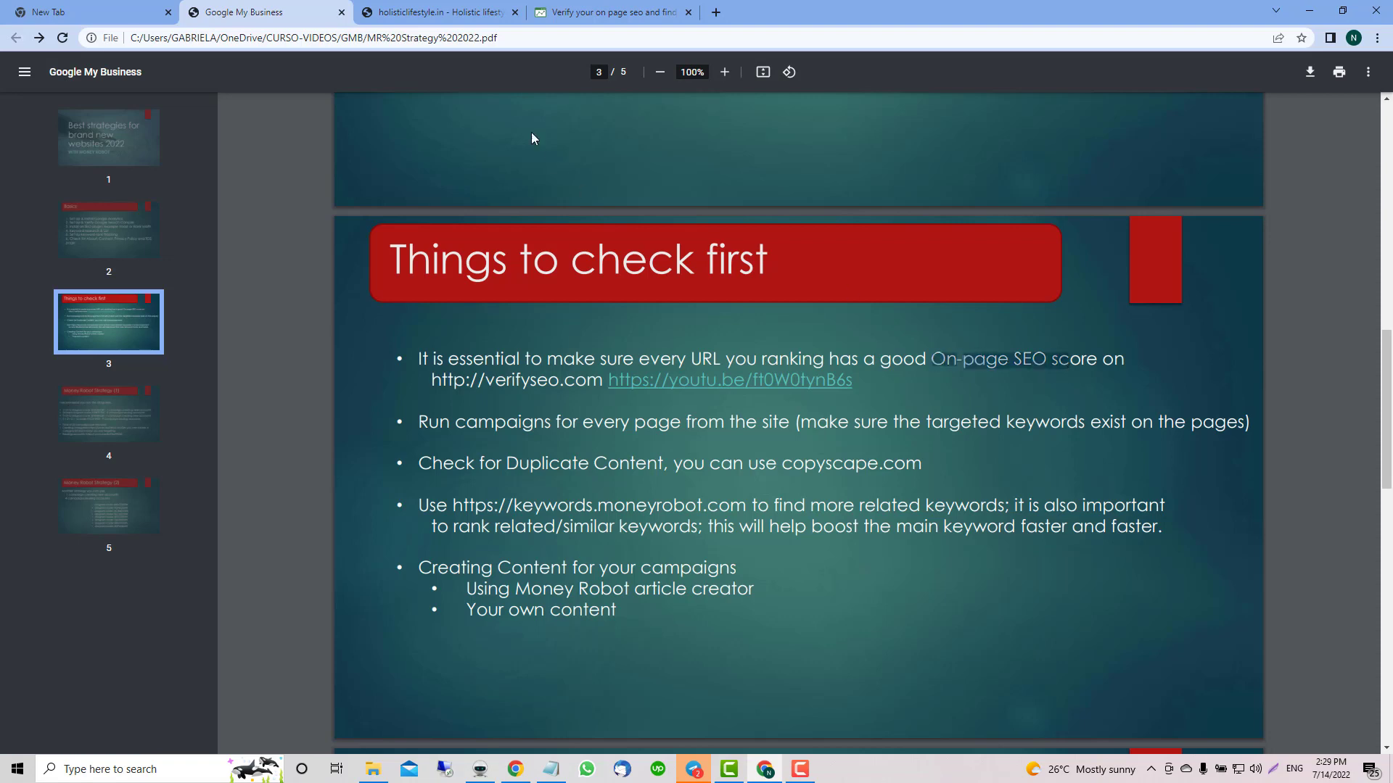
{"action": "left_click", "coordinate": [443, 12]}
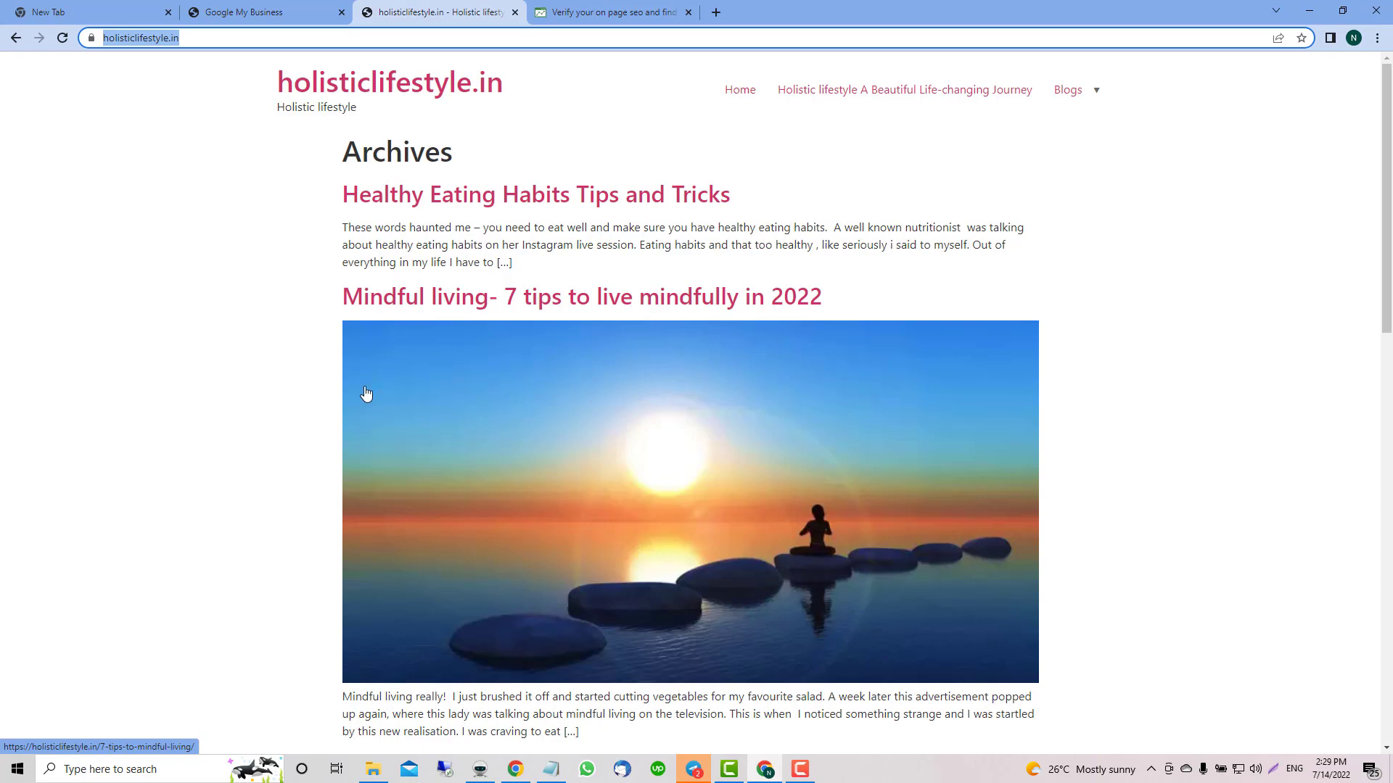
{"action": "left_click", "coordinate": [245, 13]}
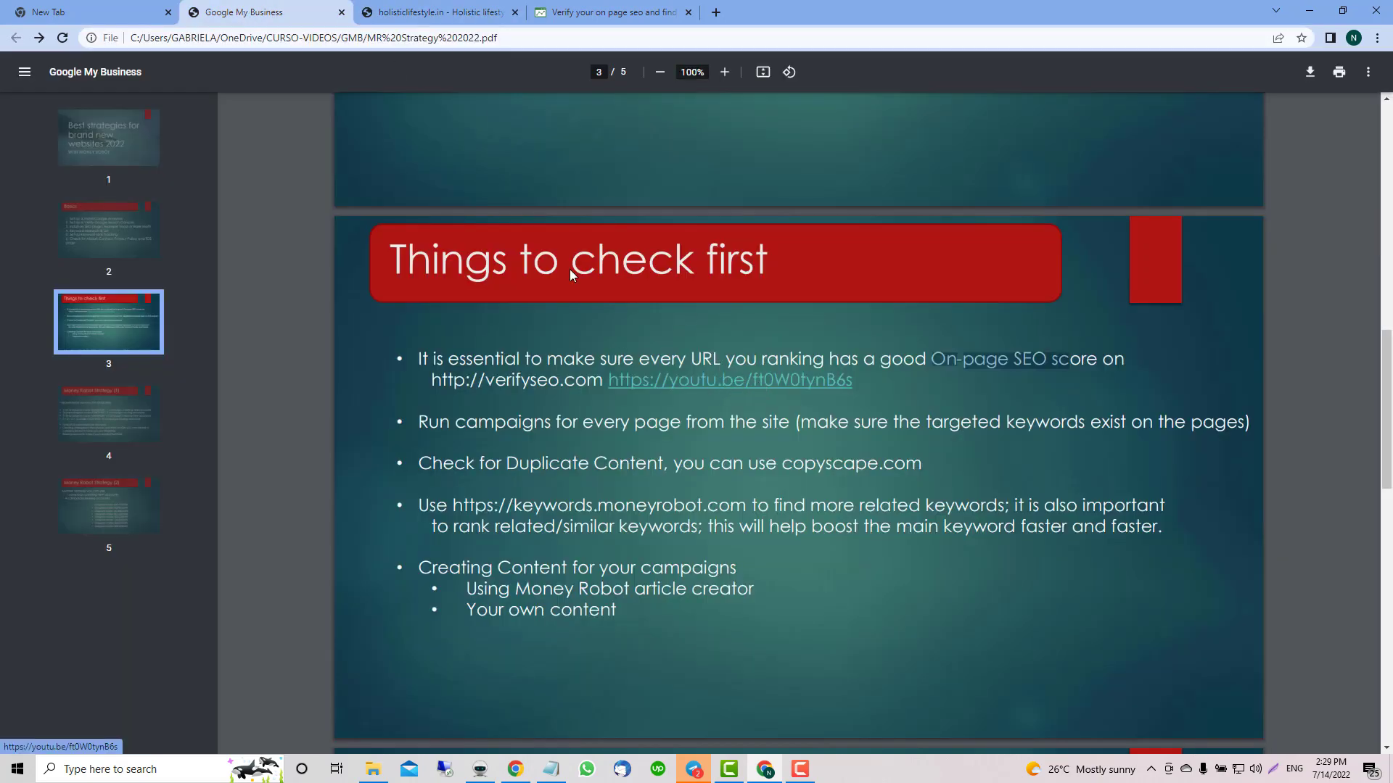
{"action": "left_click", "coordinate": [444, 13]}
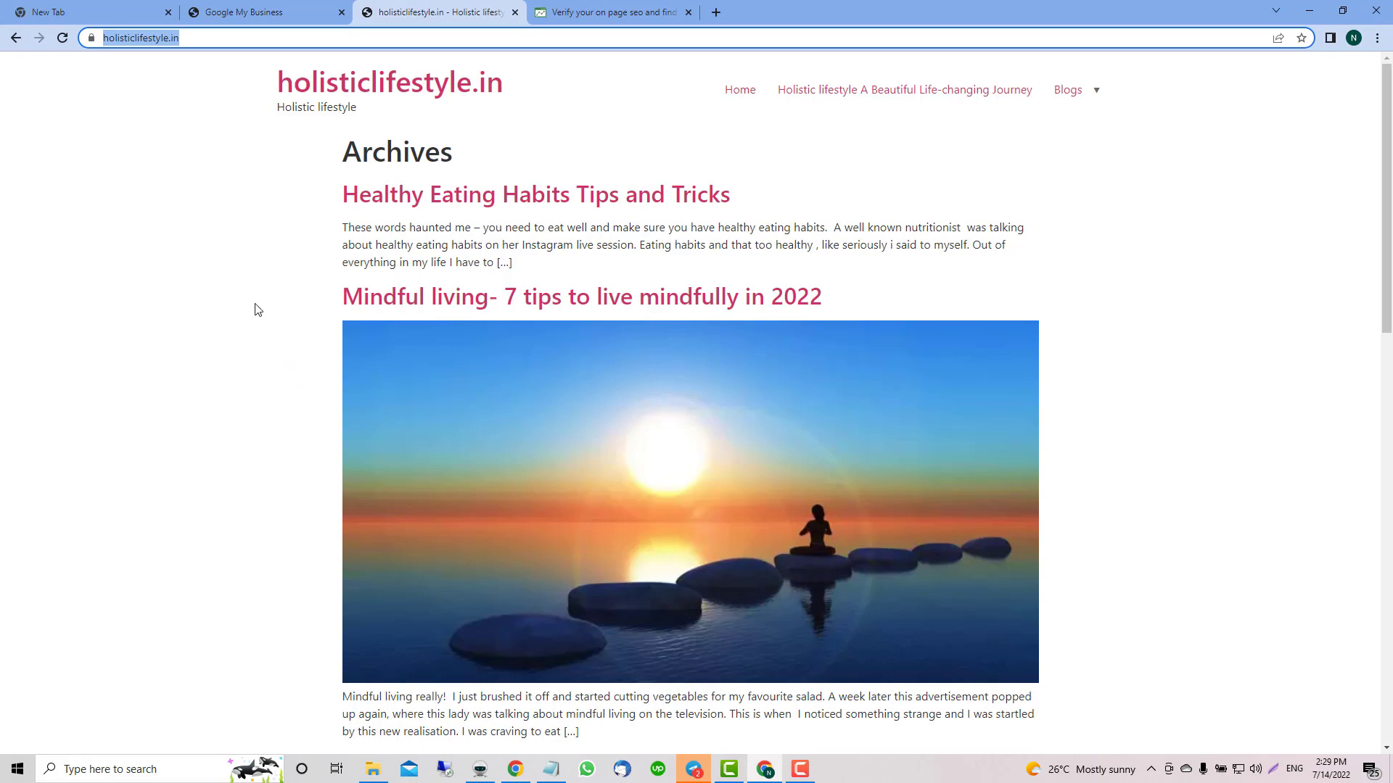
Copy the holisticlifestyle.in address into VerifySEO's website URL field
{"action": "left_click", "coordinate": [578, 12]}
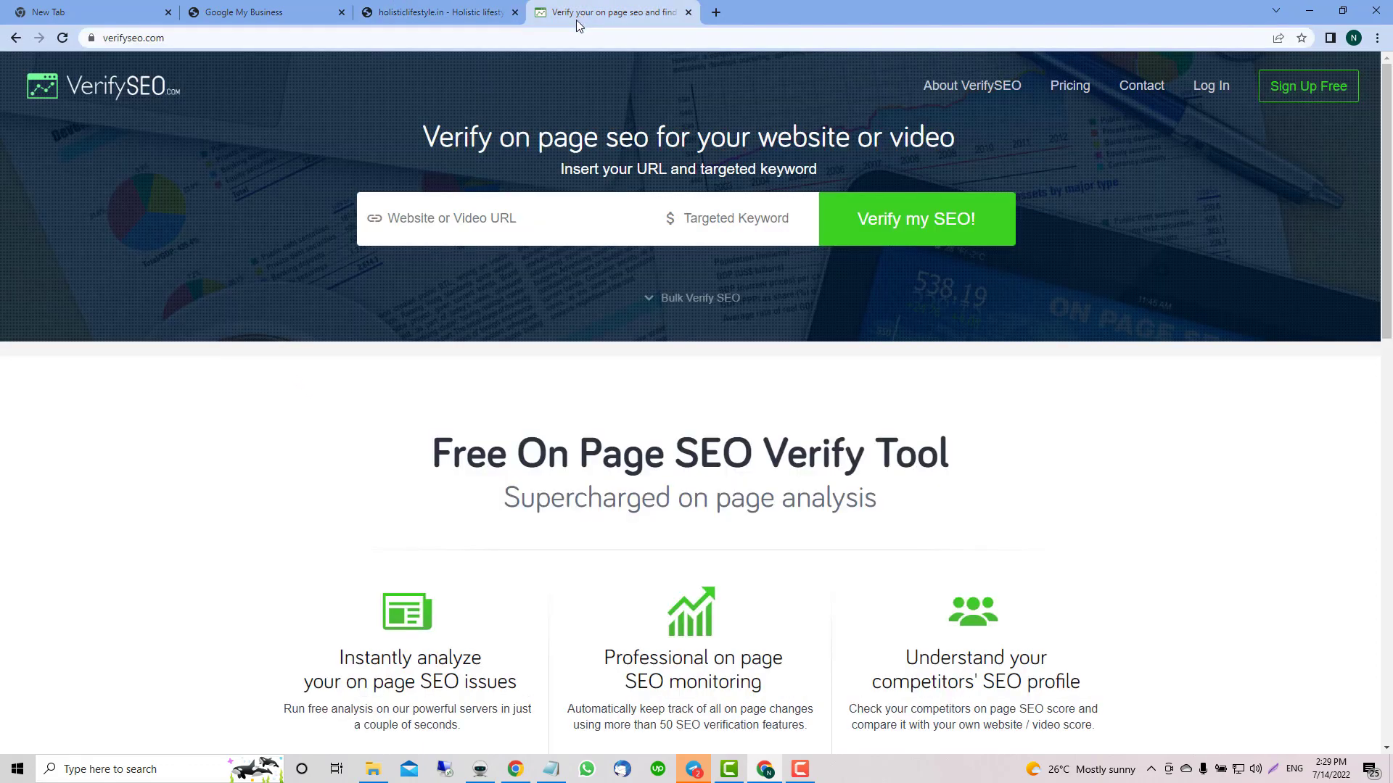
{"action": "left_click", "coordinate": [483, 221]}
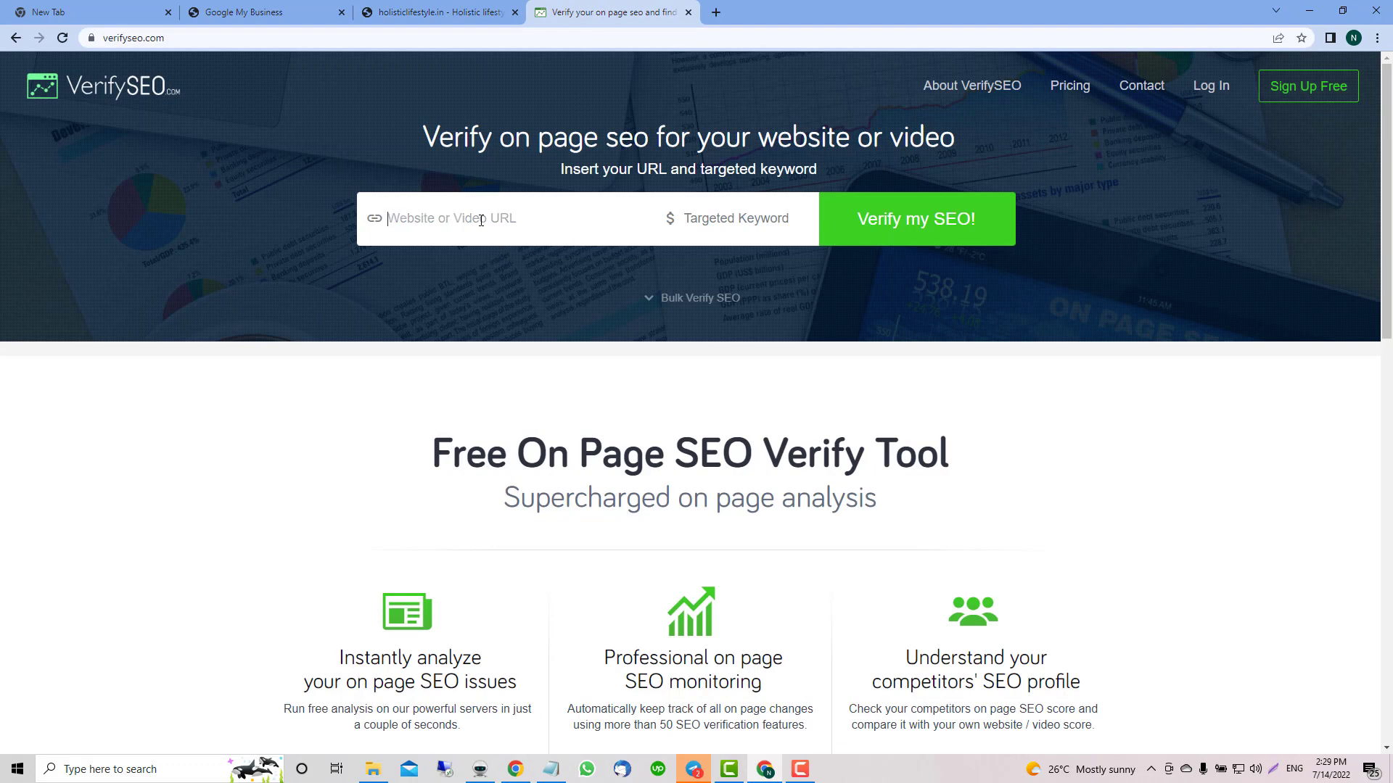
{"action": "left_click", "coordinate": [430, 12]}
{"action": "left_click", "coordinate": [330, 40]}
{"action": "key", "text": "ctrl+c"}
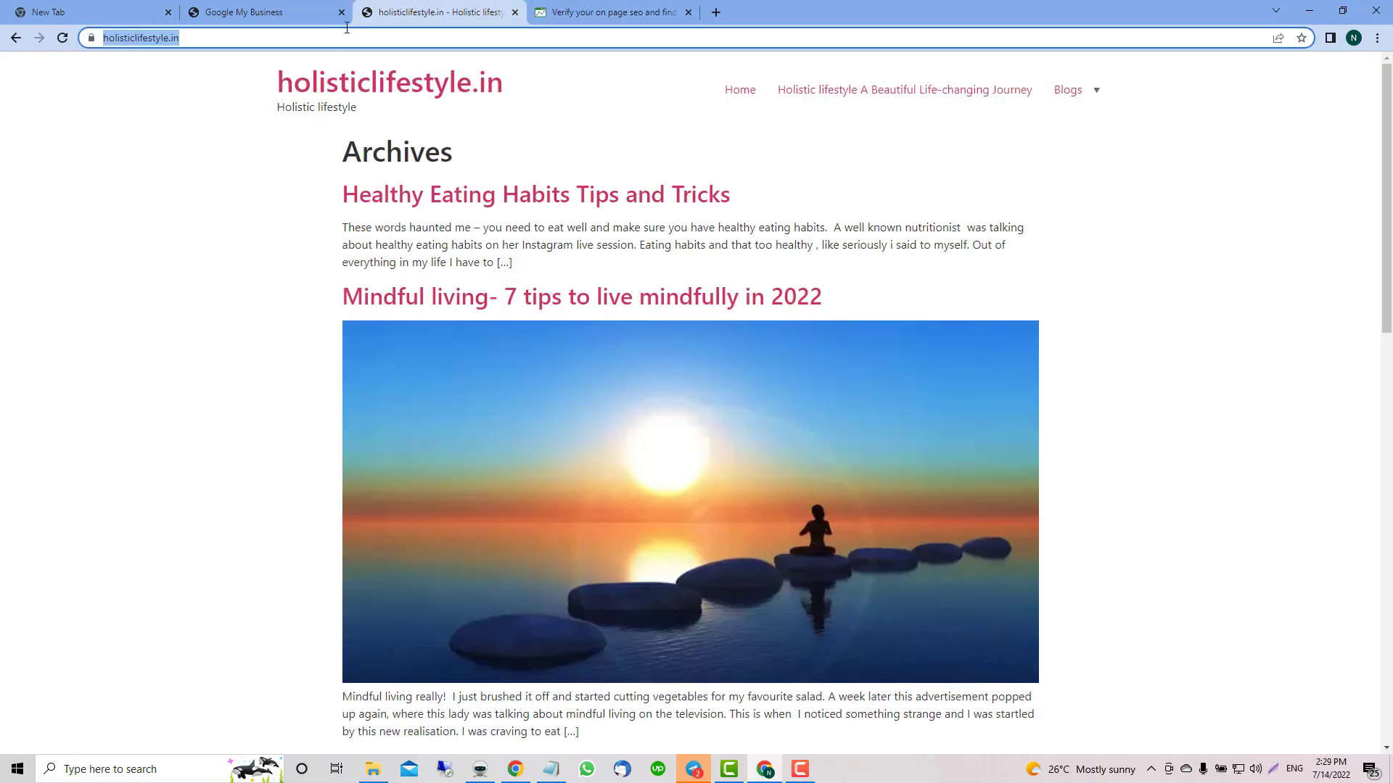
{"action": "left_click", "coordinate": [595, 12]}
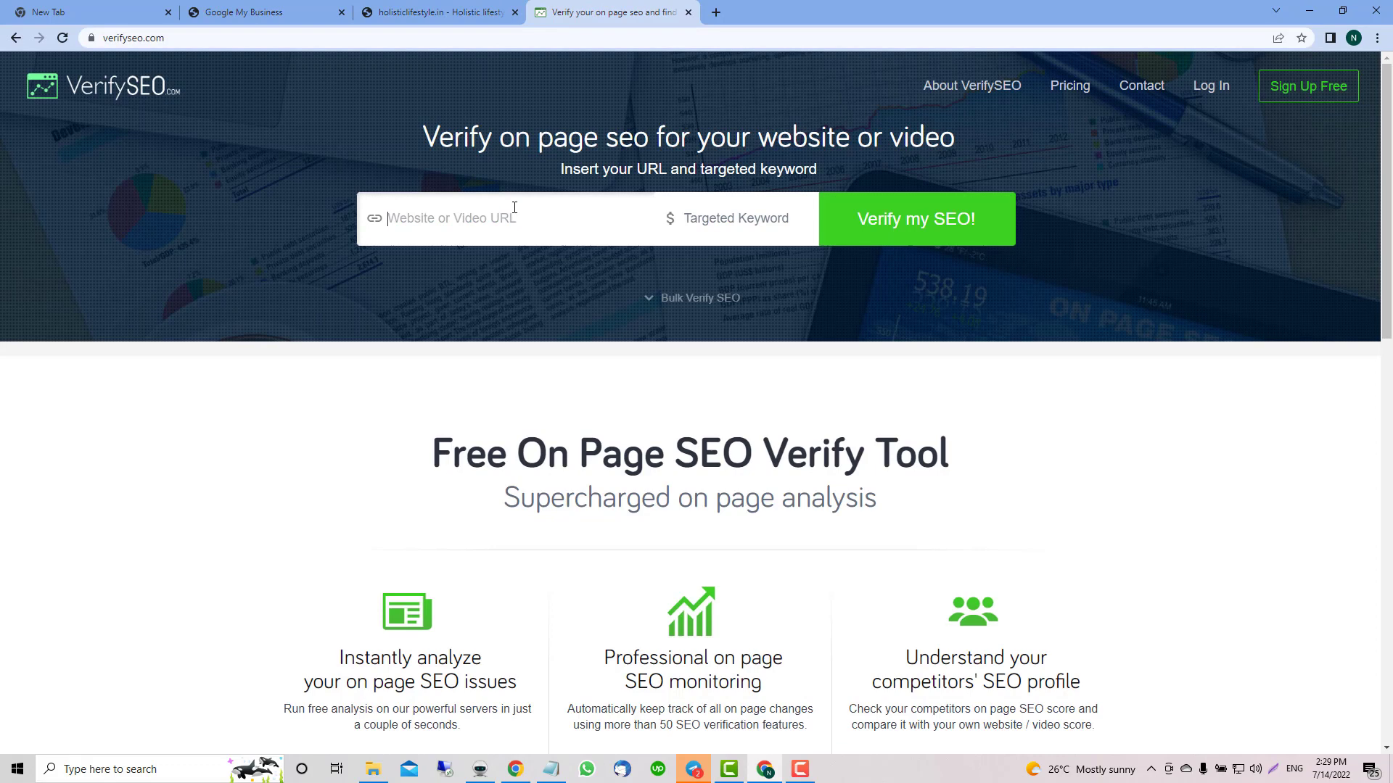
{"action": "key", "text": "ctrl+v"}
Copy the keyword 'mindful life' from the notes into the Targeted Keyword field
{"action": "left_click", "coordinate": [755, 219]}
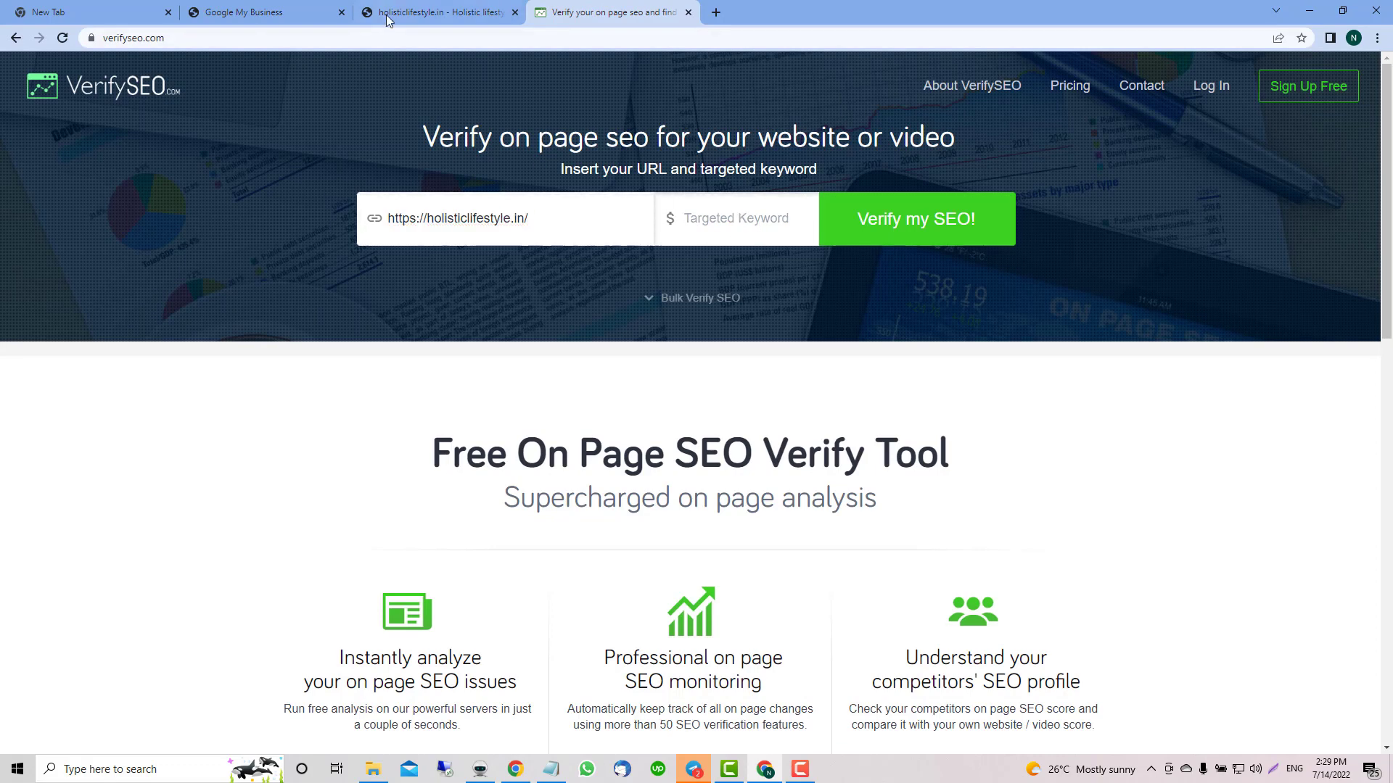
{"action": "left_click", "coordinate": [430, 15]}
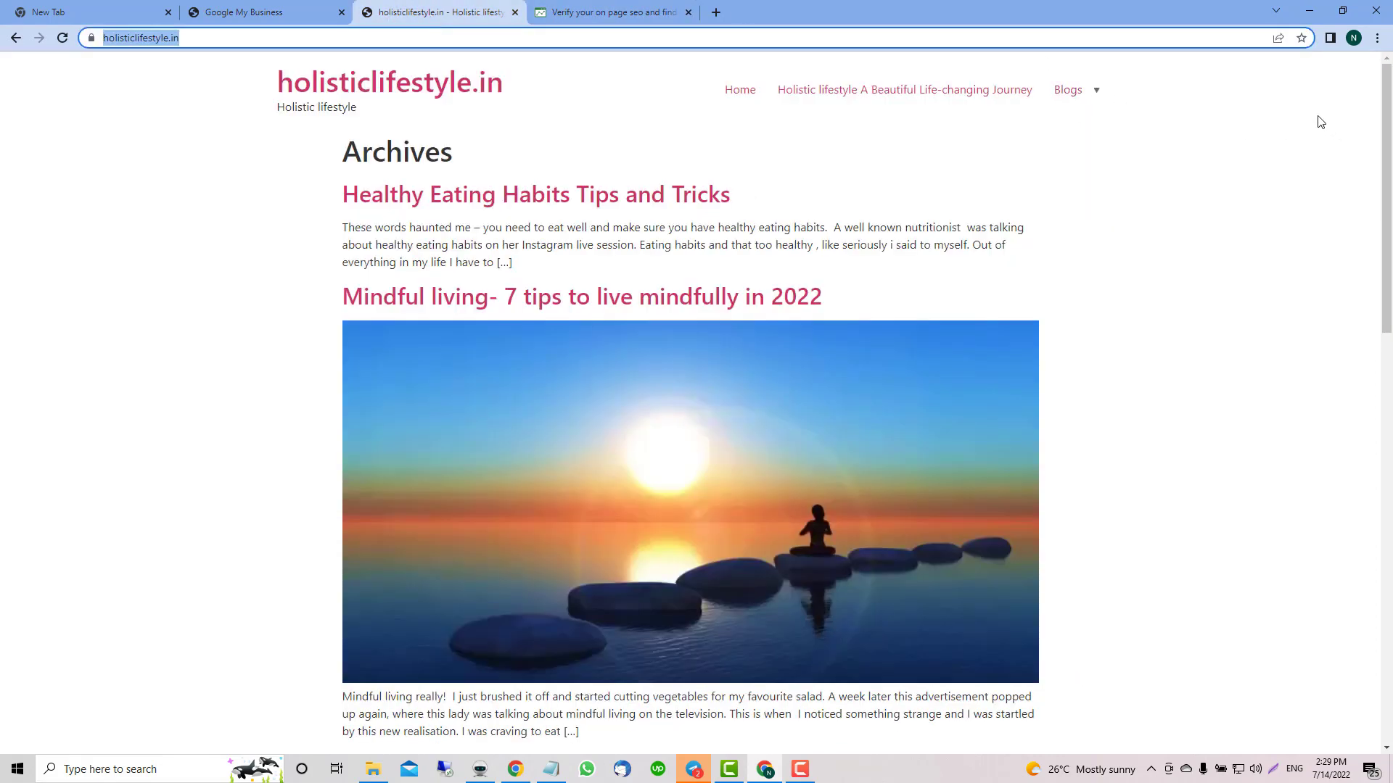
{"action": "left_click", "coordinate": [544, 774]}
{"action": "left_click_drag", "start_coordinate": [868, 268], "coordinate": [798, 266]}
{"action": "key", "text": "ctrl+c"}
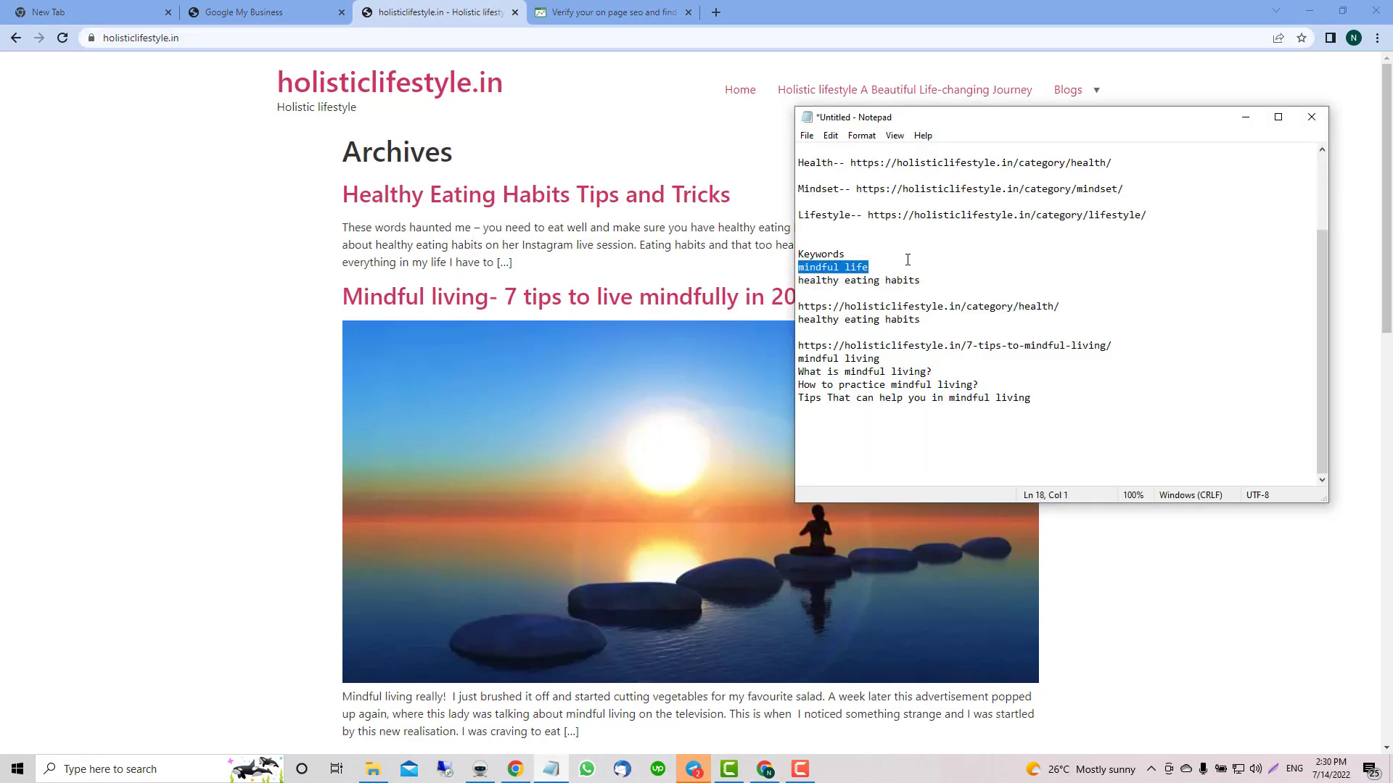
{"action": "left_click", "coordinate": [623, 15]}
{"action": "key", "text": "ctrl+v"}
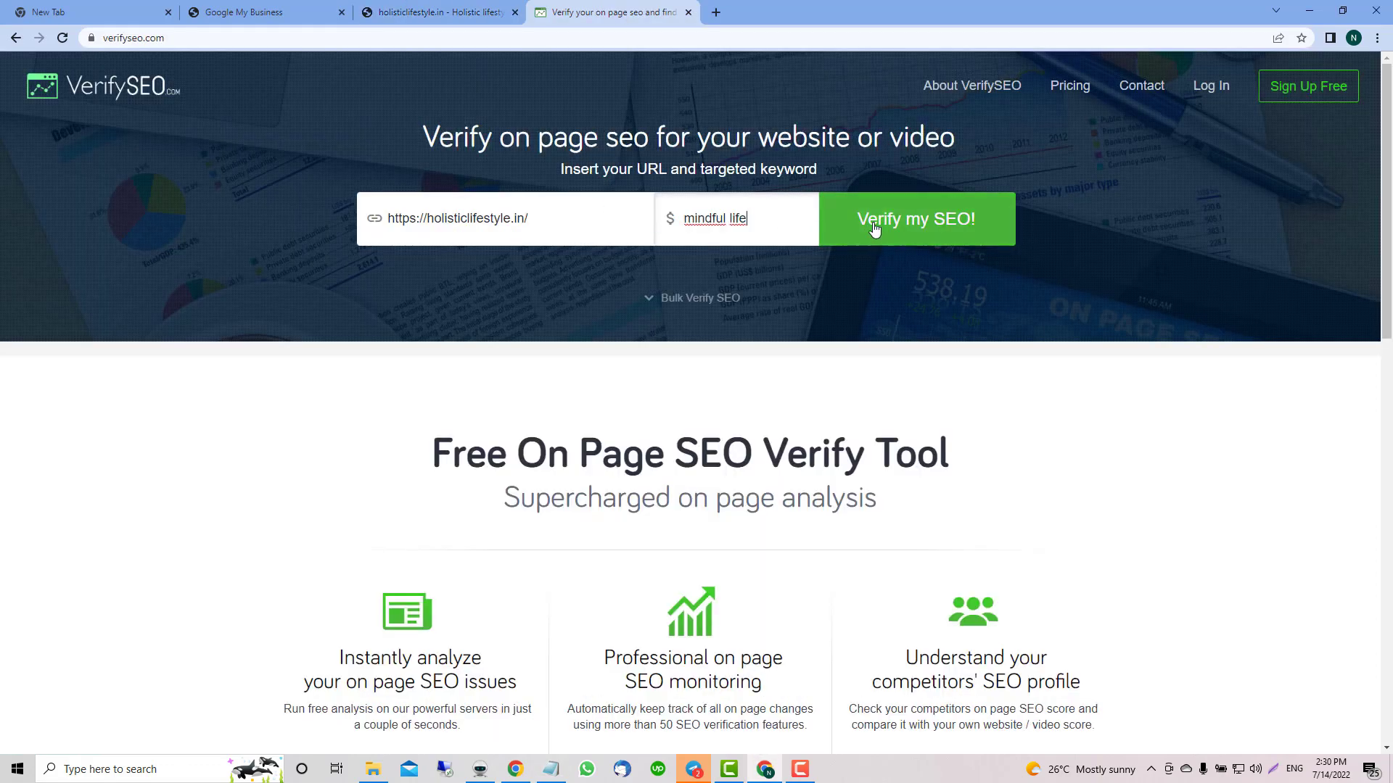
Run the SEO check, review the 3.8/10 score and report, then close the VerifySEO tab
{"action": "left_click", "coordinate": [878, 227]}
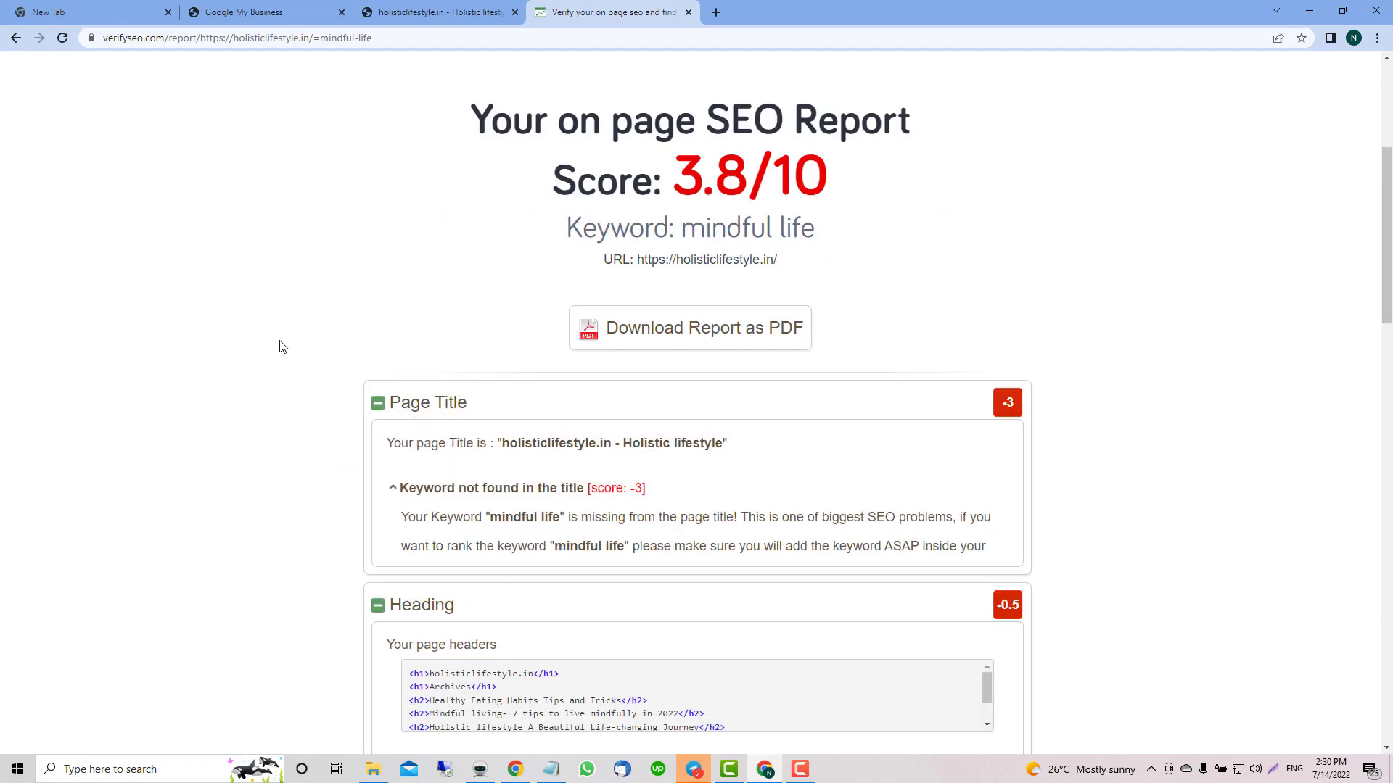
{"action": "left_click_drag", "start_coordinate": [679, 173], "coordinate": [824, 165]}
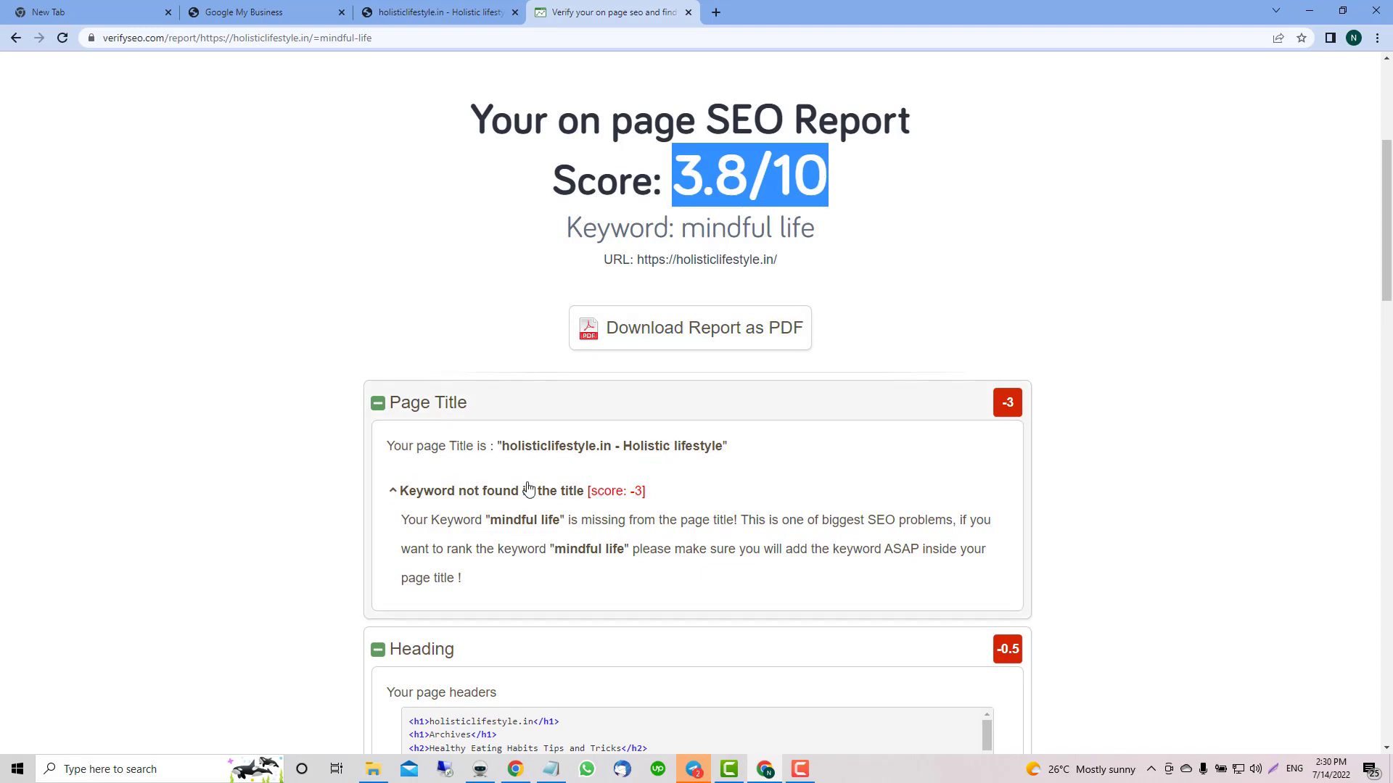
{"action": "scroll", "coordinate": [559, 460], "scroll_direction": "down", "scroll_amount": 3}
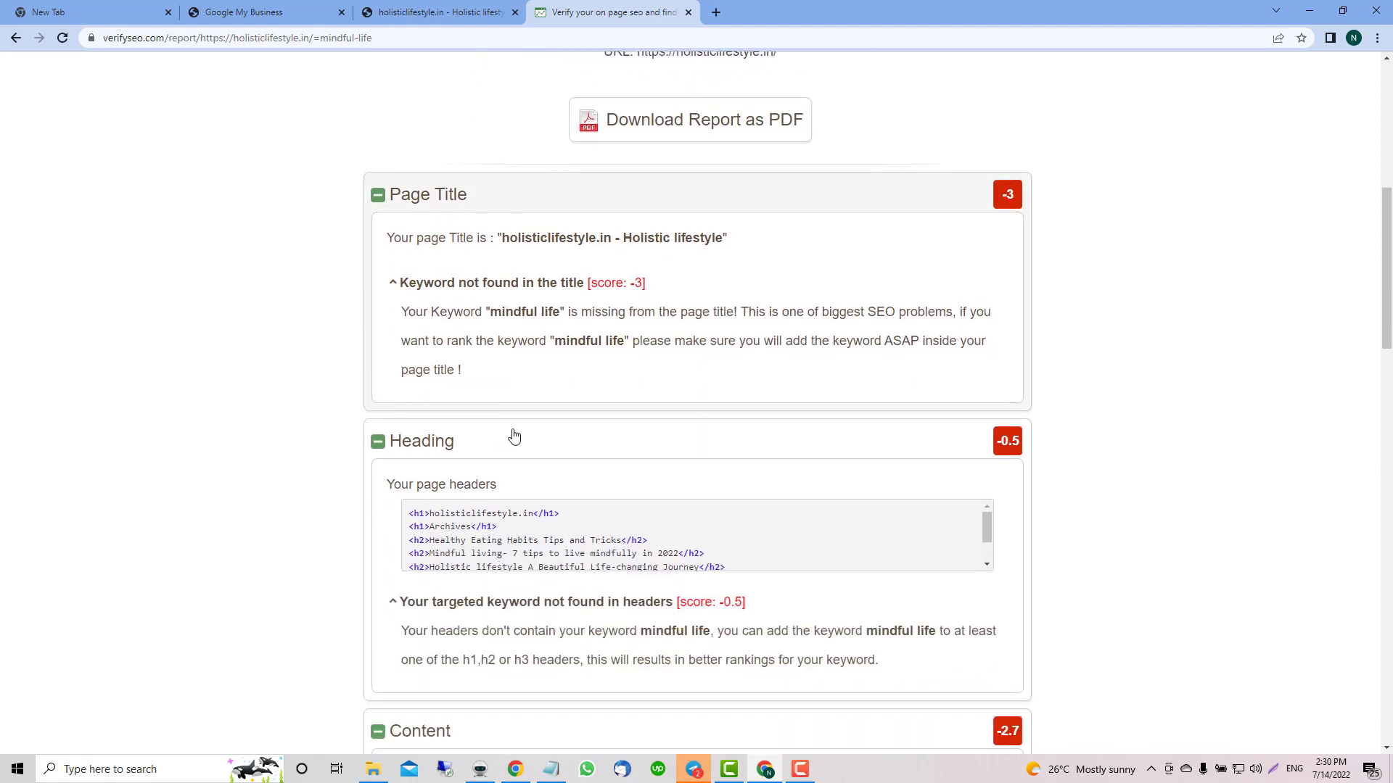
{"action": "scroll", "coordinate": [485, 394], "scroll_direction": "down", "scroll_amount": 6}
{"action": "scroll", "coordinate": [367, 398], "scroll_direction": "up", "scroll_amount": 14}
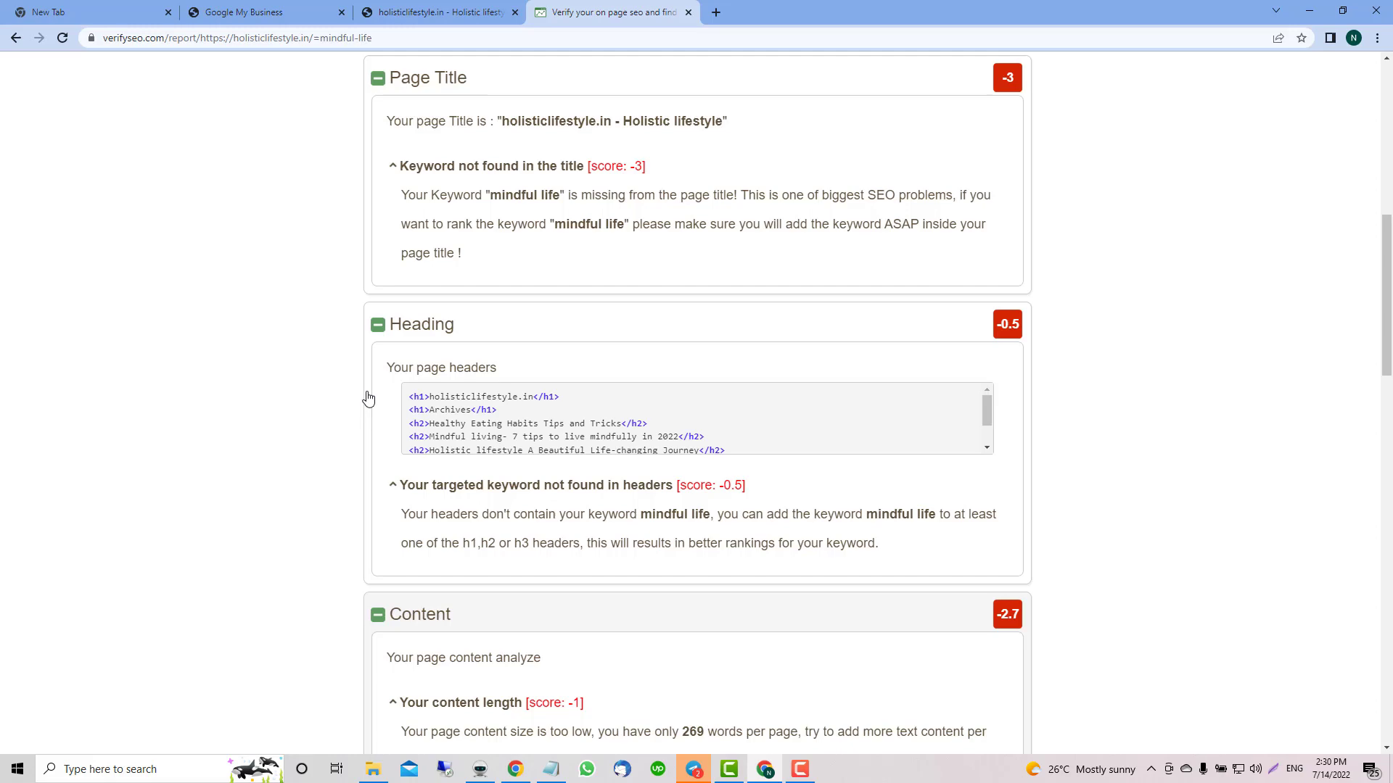
{"action": "left_click", "coordinate": [796, 512]}
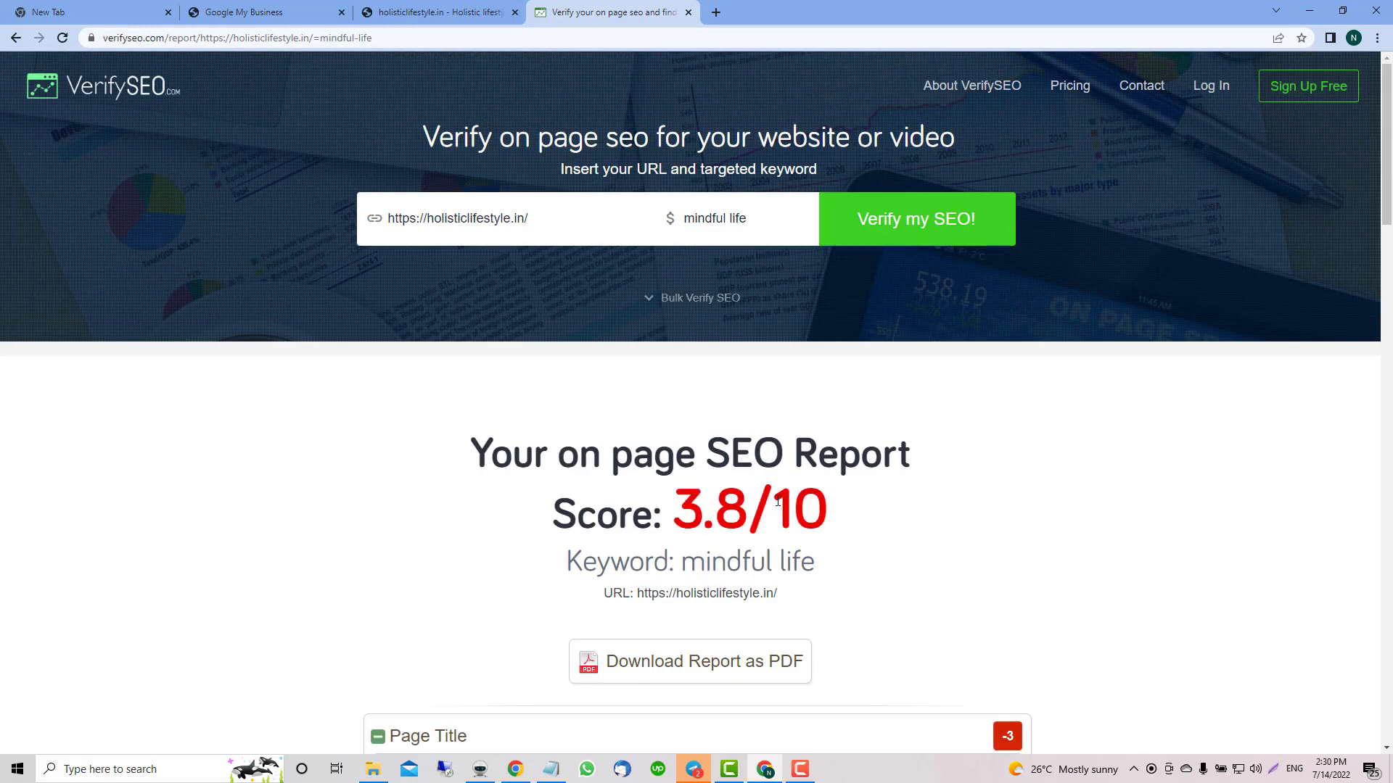
{"action": "left_click", "coordinate": [688, 12]}
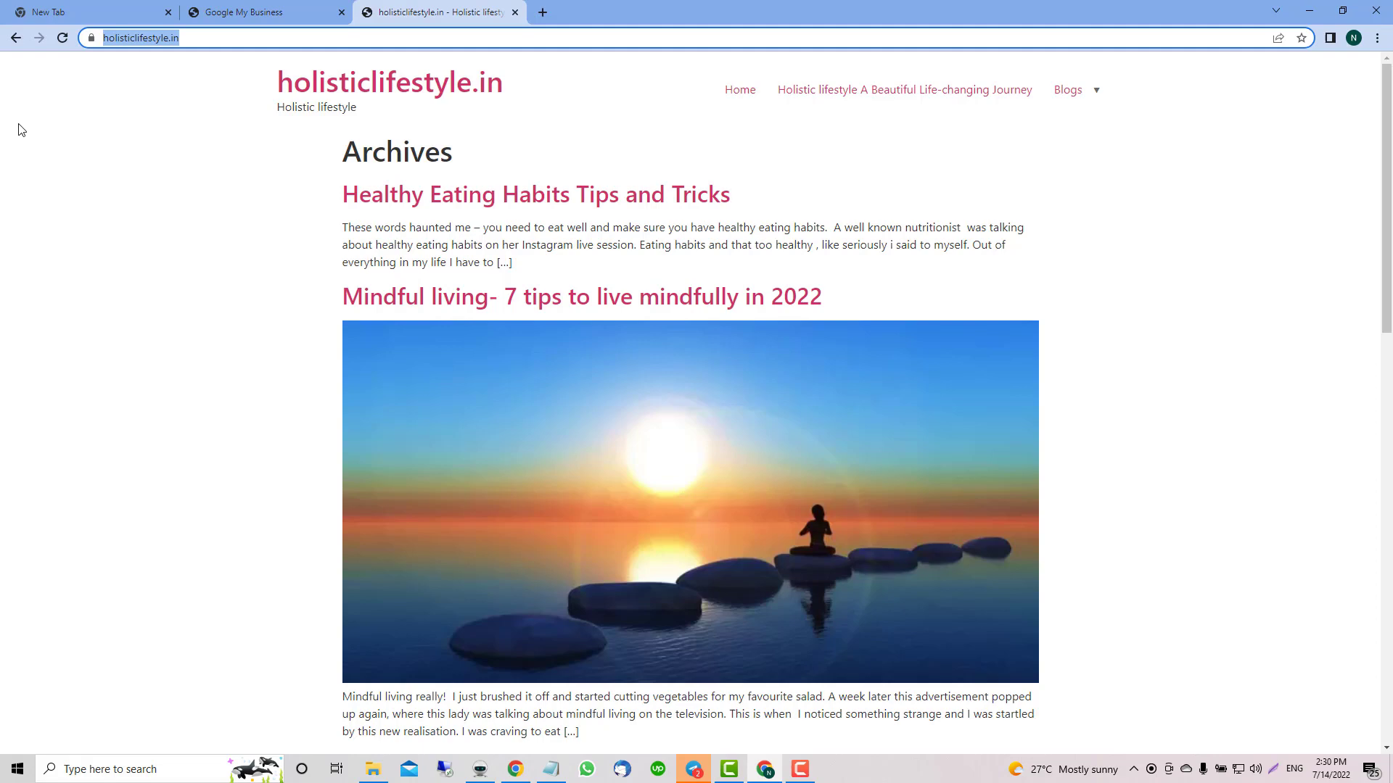
{"action": "left_click", "coordinate": [215, 19]}
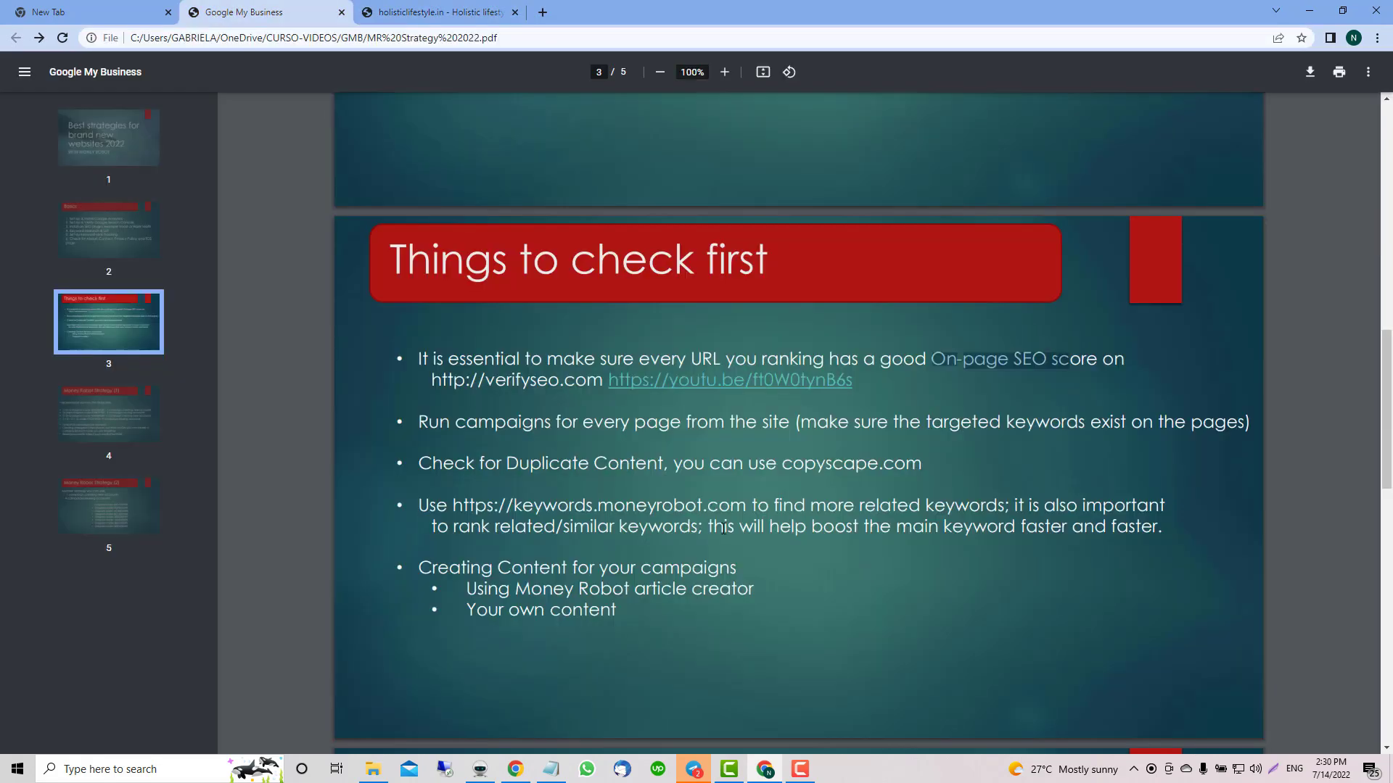
{"action": "left_click", "coordinate": [640, 453]}
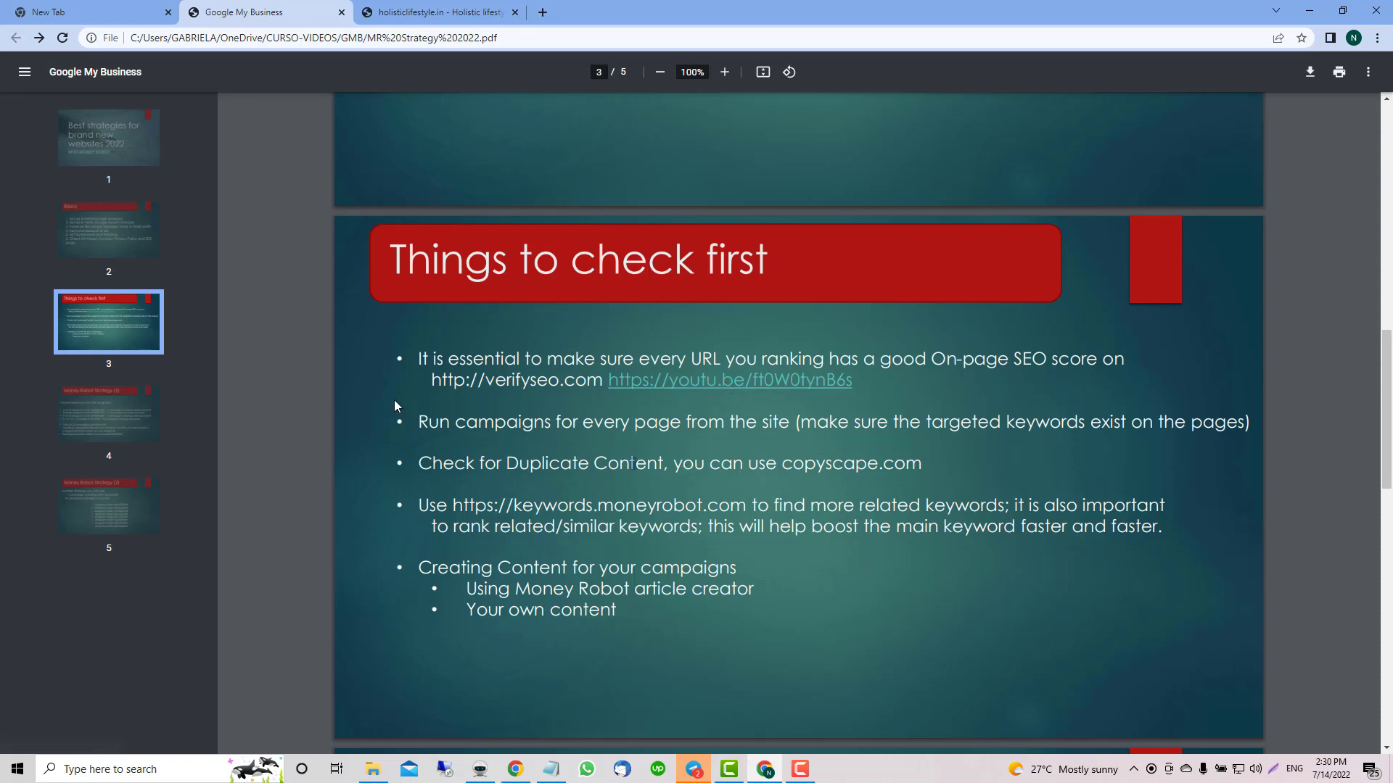
{"action": "left_click", "coordinate": [423, 14]}
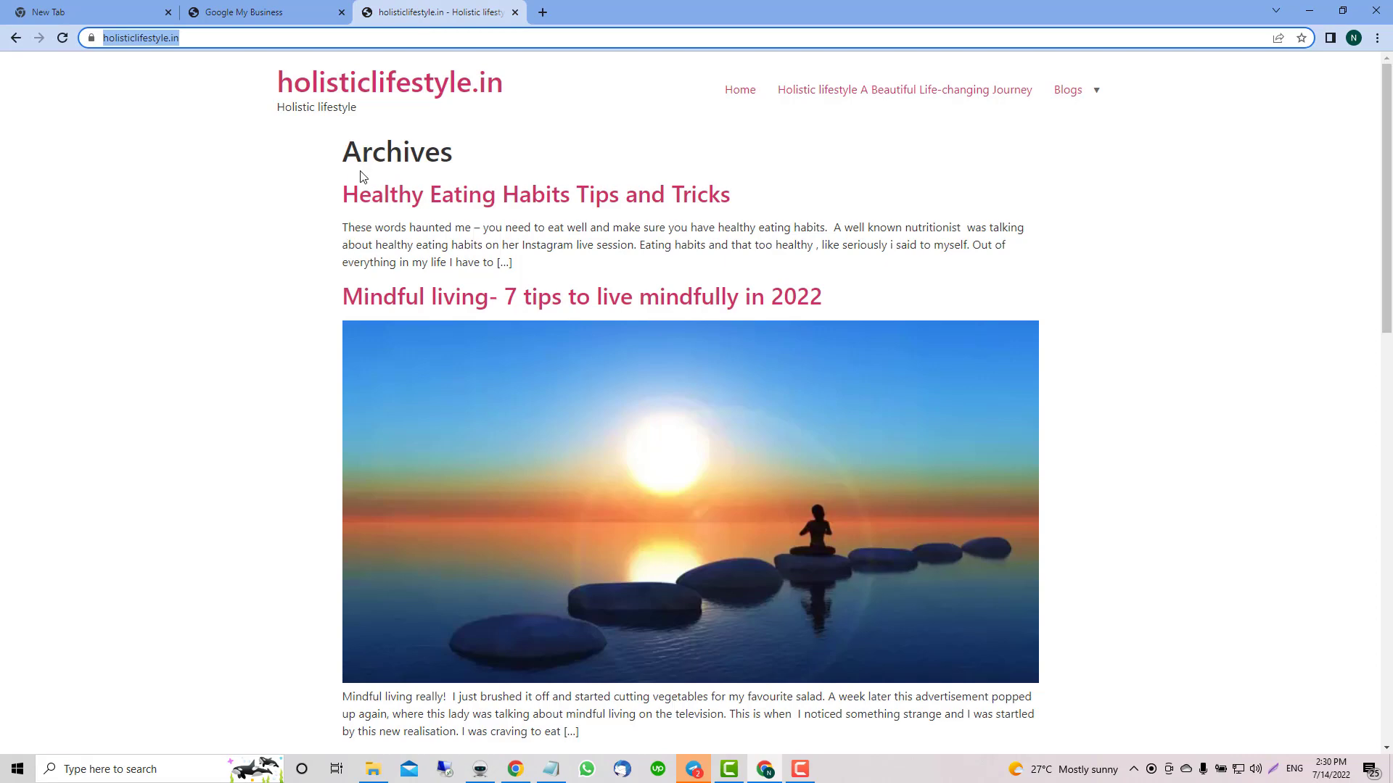
{"action": "left_click", "coordinate": [249, 13]}
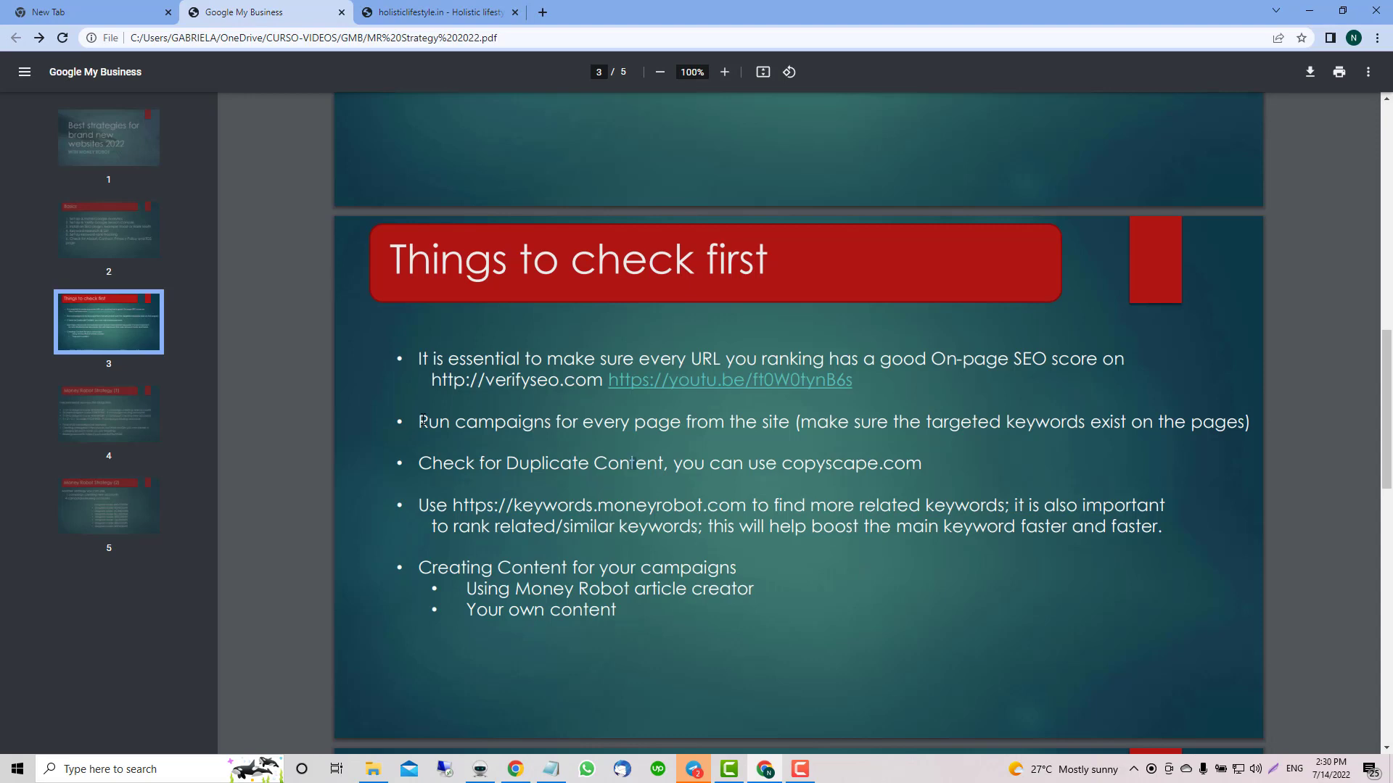
{"action": "left_click_drag", "start_coordinate": [419, 421], "coordinate": [961, 425]}
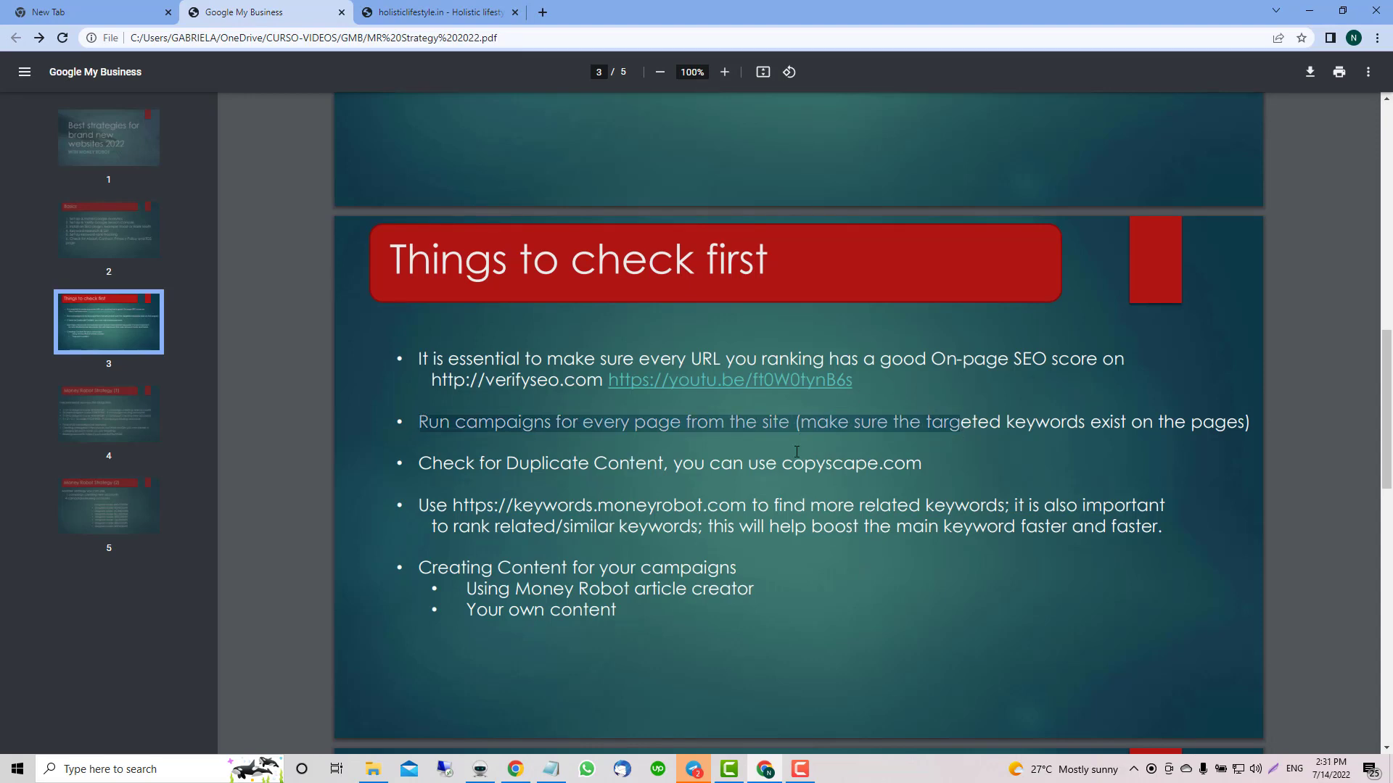
{"action": "scroll", "coordinate": [689, 443], "scroll_direction": "up", "scroll_amount": 4}
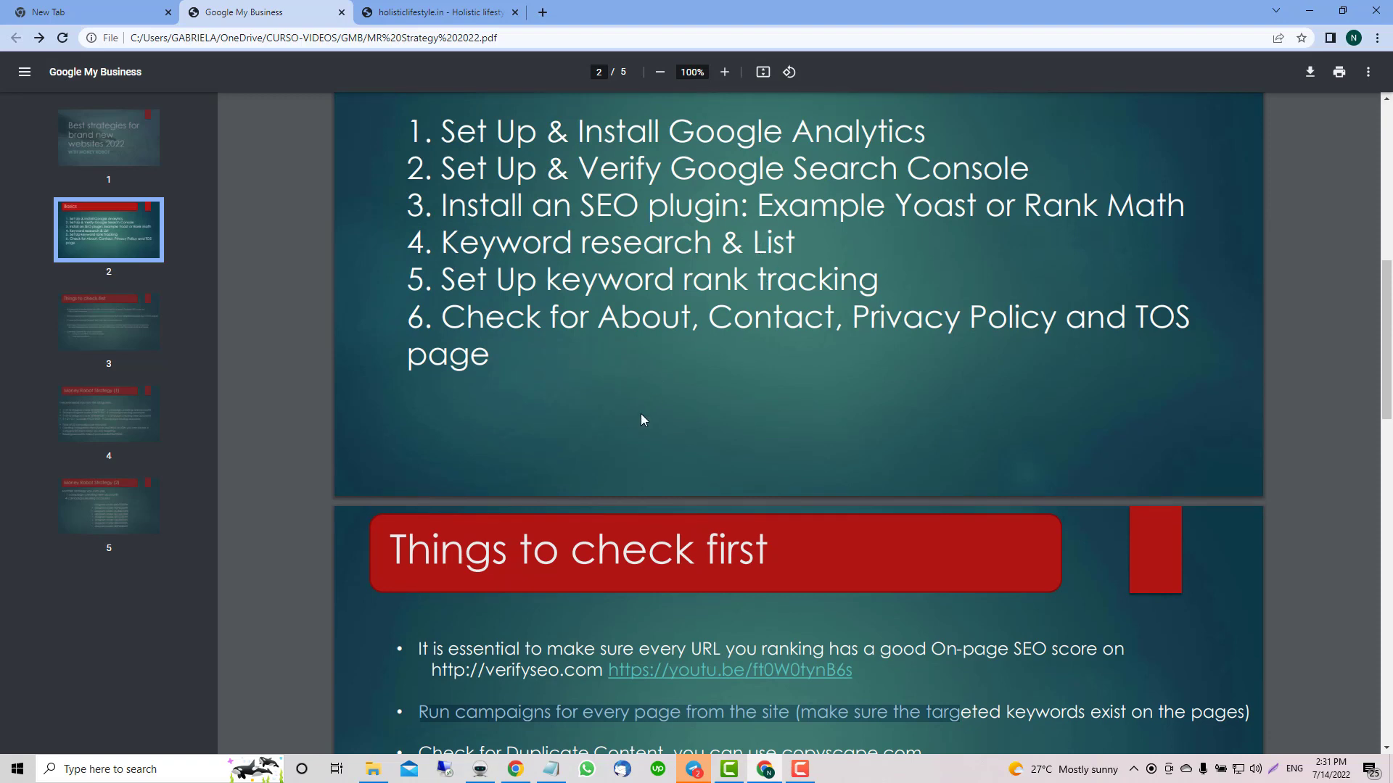
{"action": "scroll", "coordinate": [641, 420], "scroll_direction": "down", "scroll_amount": 4}
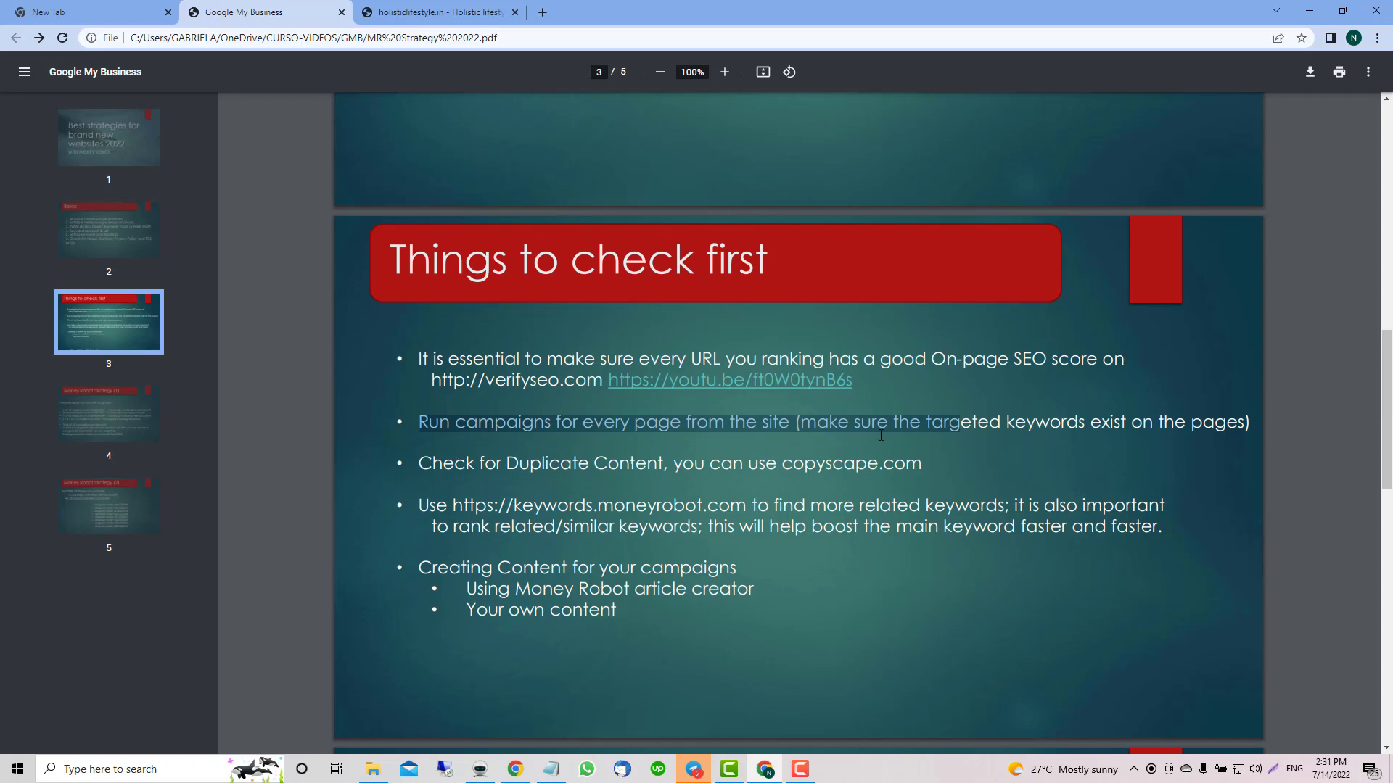
{"action": "left_click", "coordinate": [409, 13]}
{"action": "left_click", "coordinate": [352, 44]}
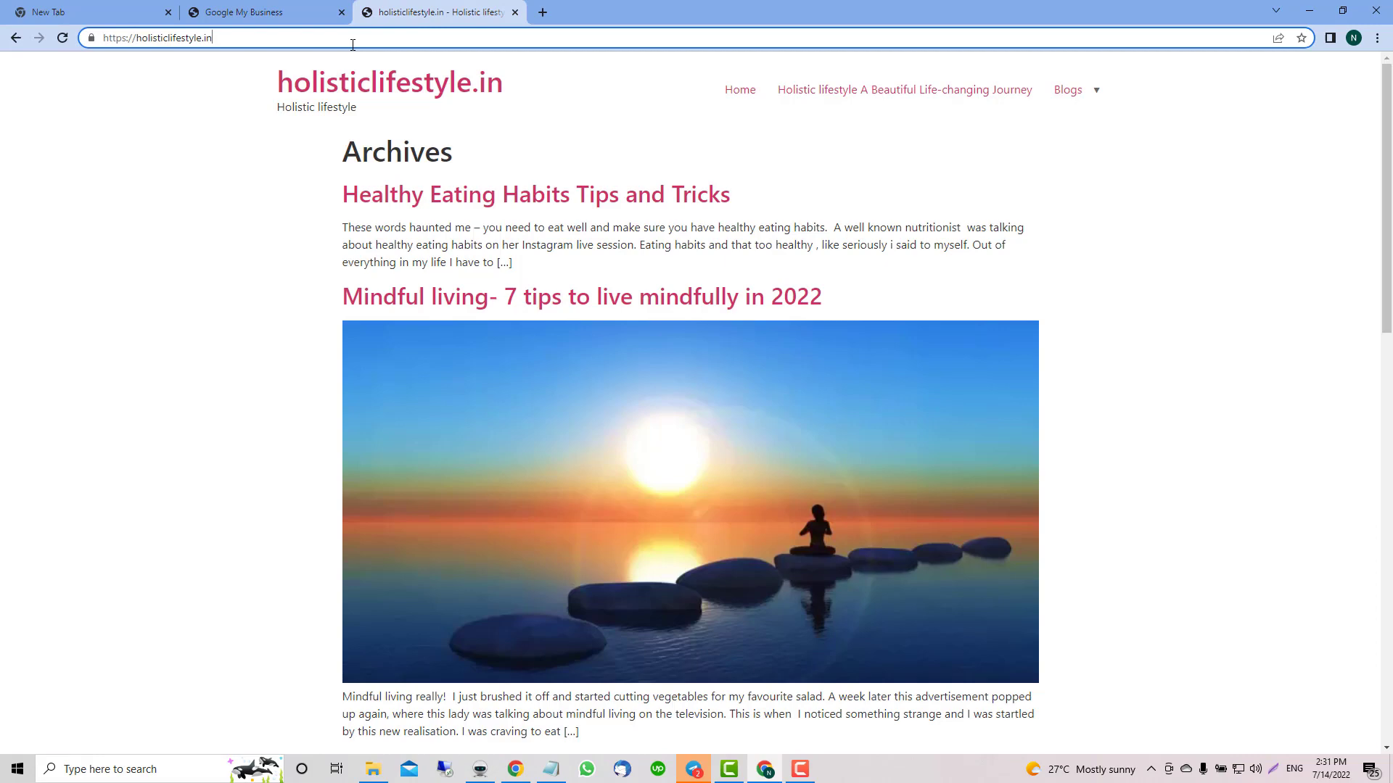
Load holisticlifestyle.in/sitemap.xlm, which shows Page Not Found, then return to the strategy PDF
{"action": "type", "text": "/"}
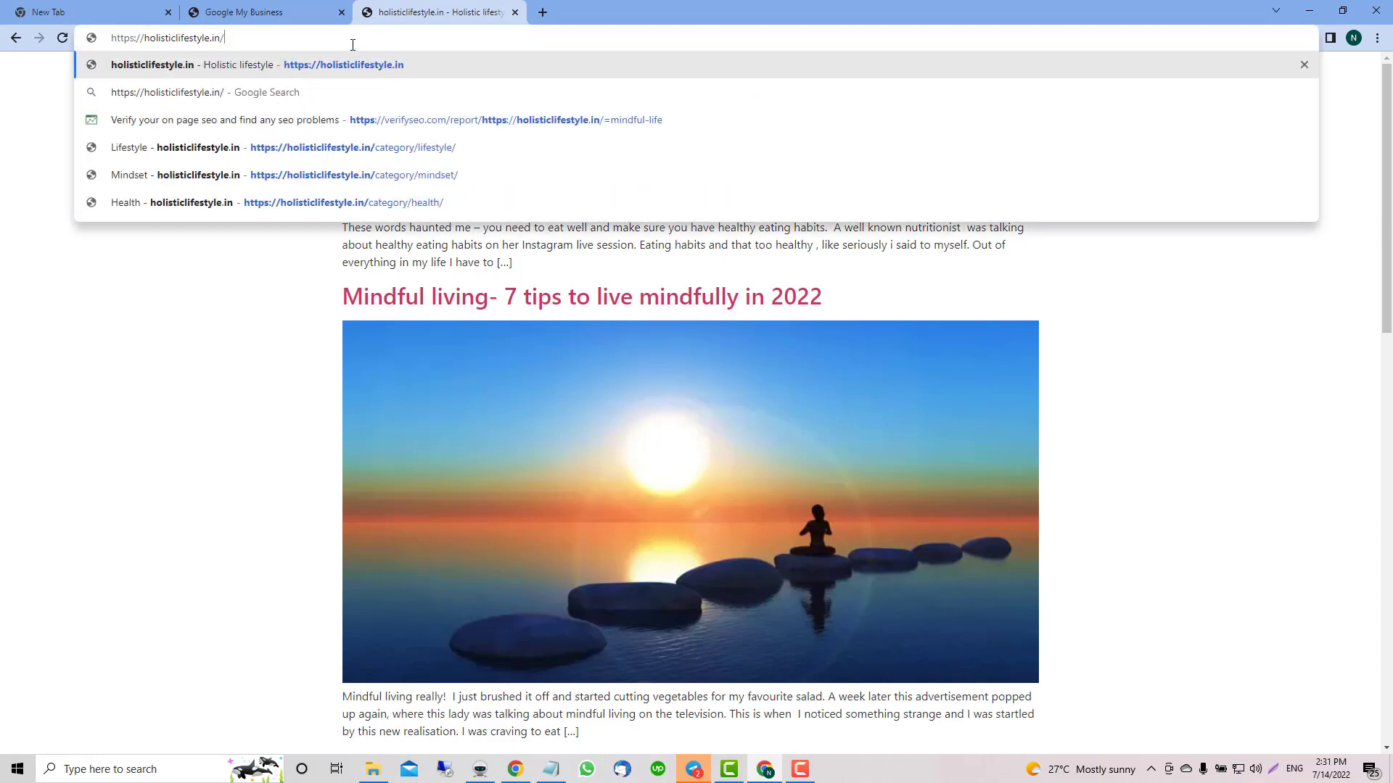
{"action": "type", "text": "w"}
{"action": "key", "text": "BackSpace"}
{"action": "type", "text": "sitempa"}
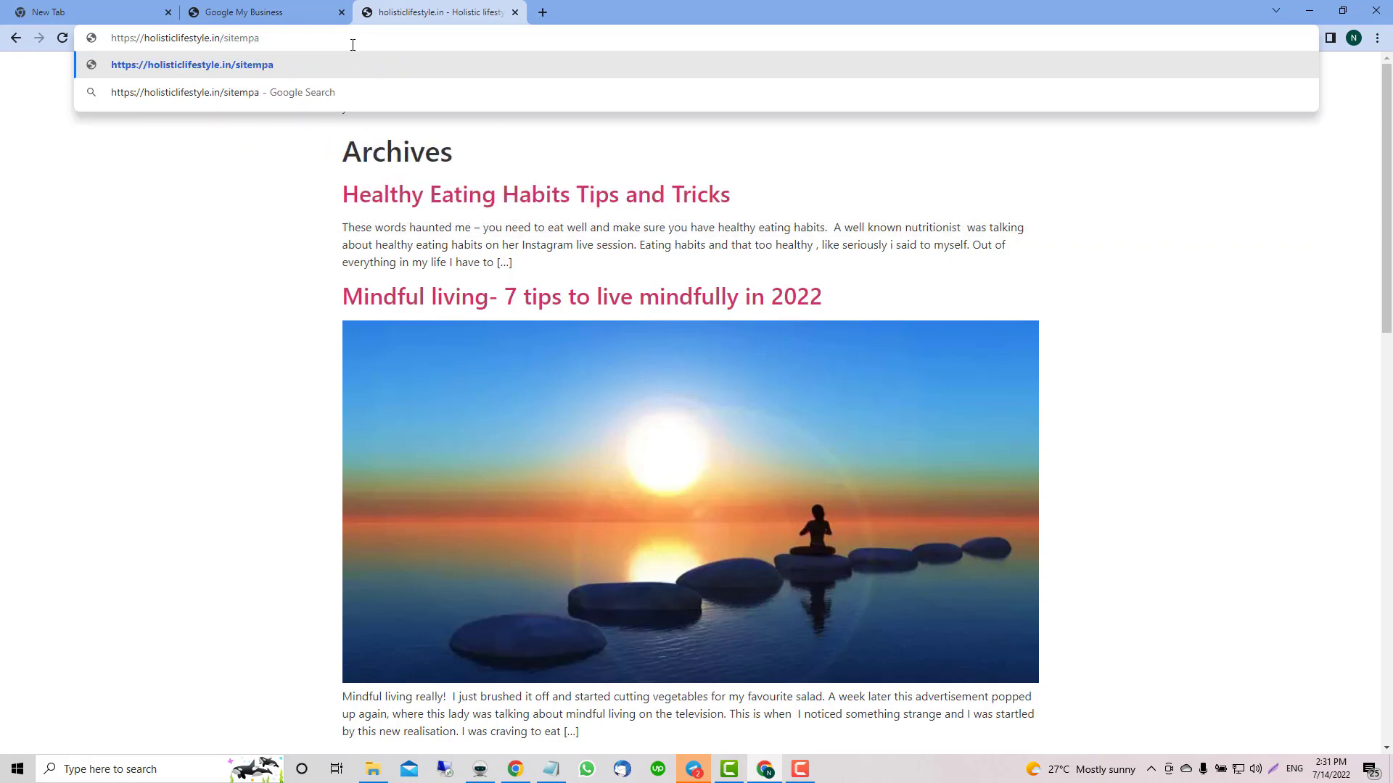
{"action": "key", "text": "BackSpace"}
{"action": "key", "text": "BackSpace"}
{"action": "type", "text": "ap.xlm"}
{"action": "key", "text": "Return"}
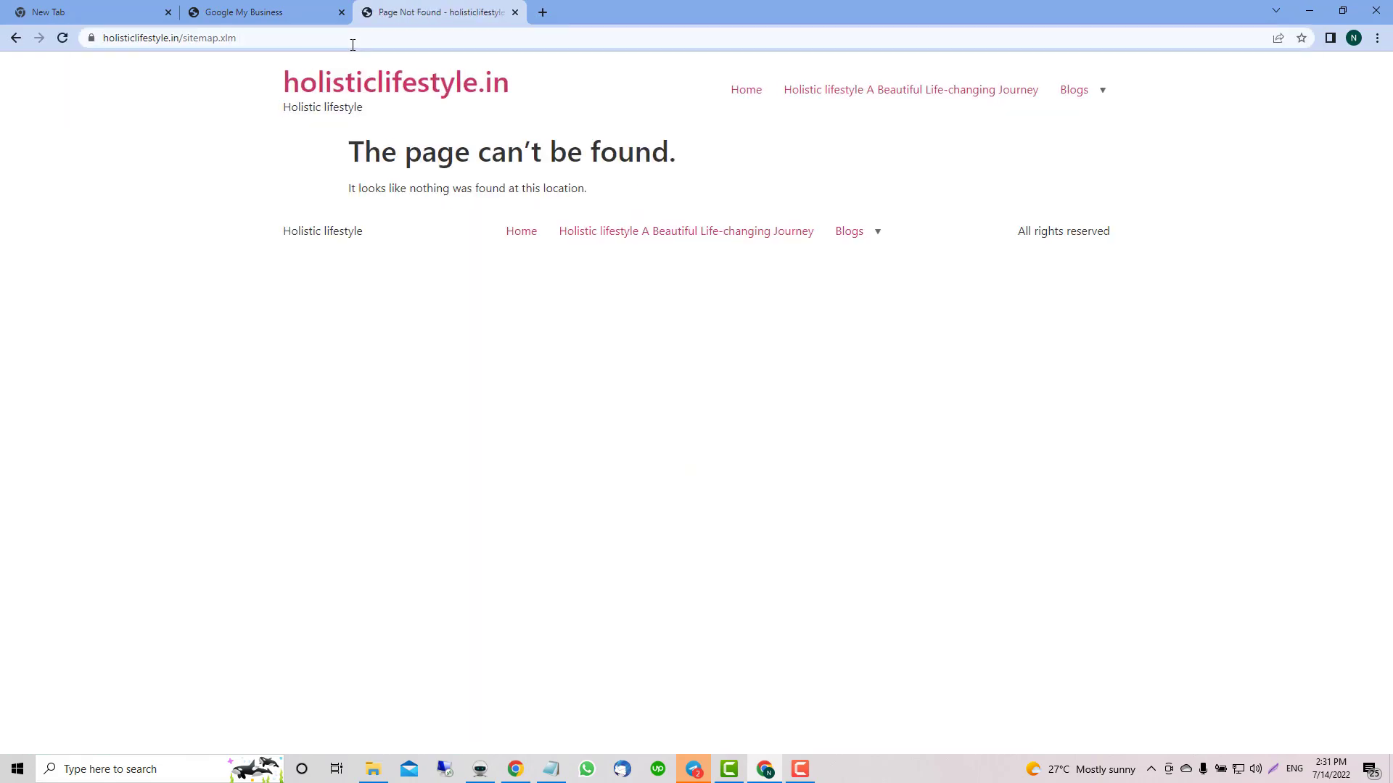
{"action": "left_click", "coordinate": [257, 38]}
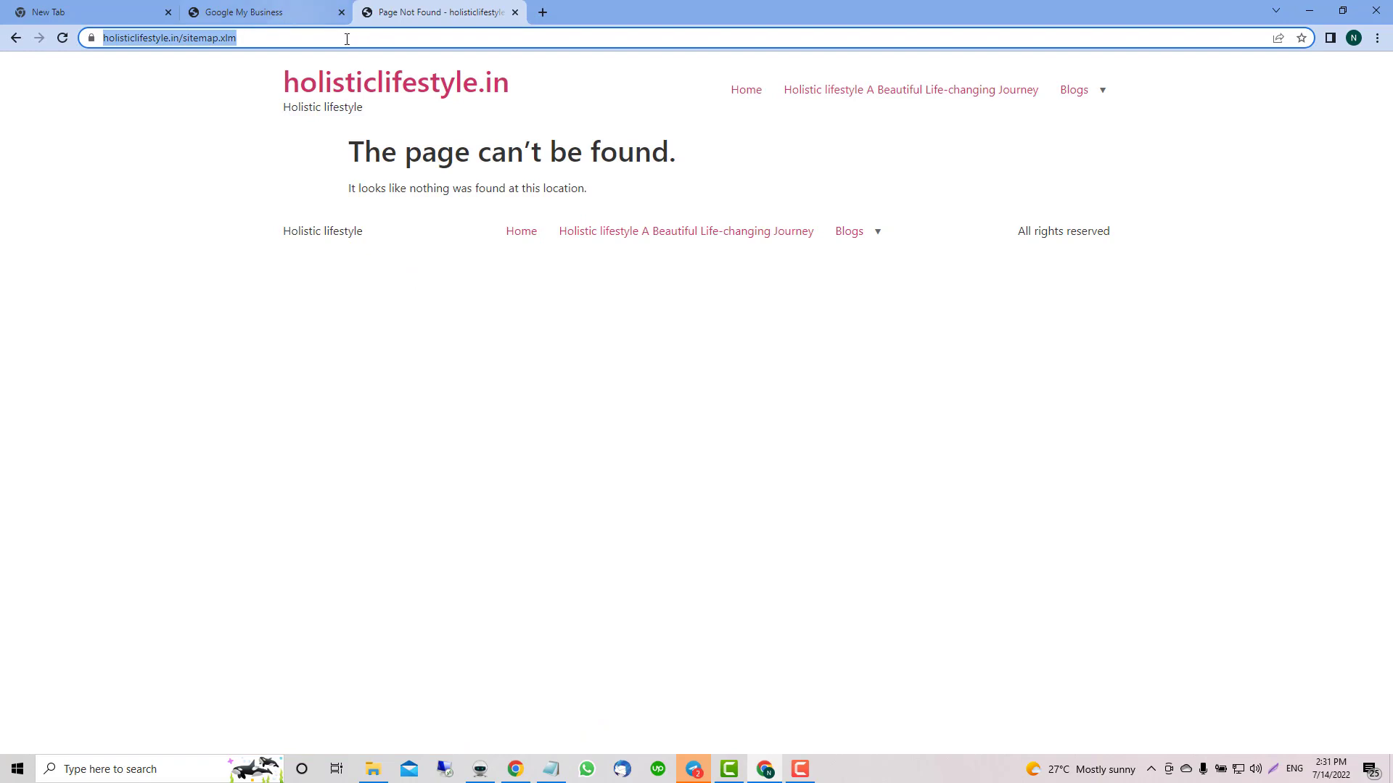
{"action": "left_click", "coordinate": [290, 13]}
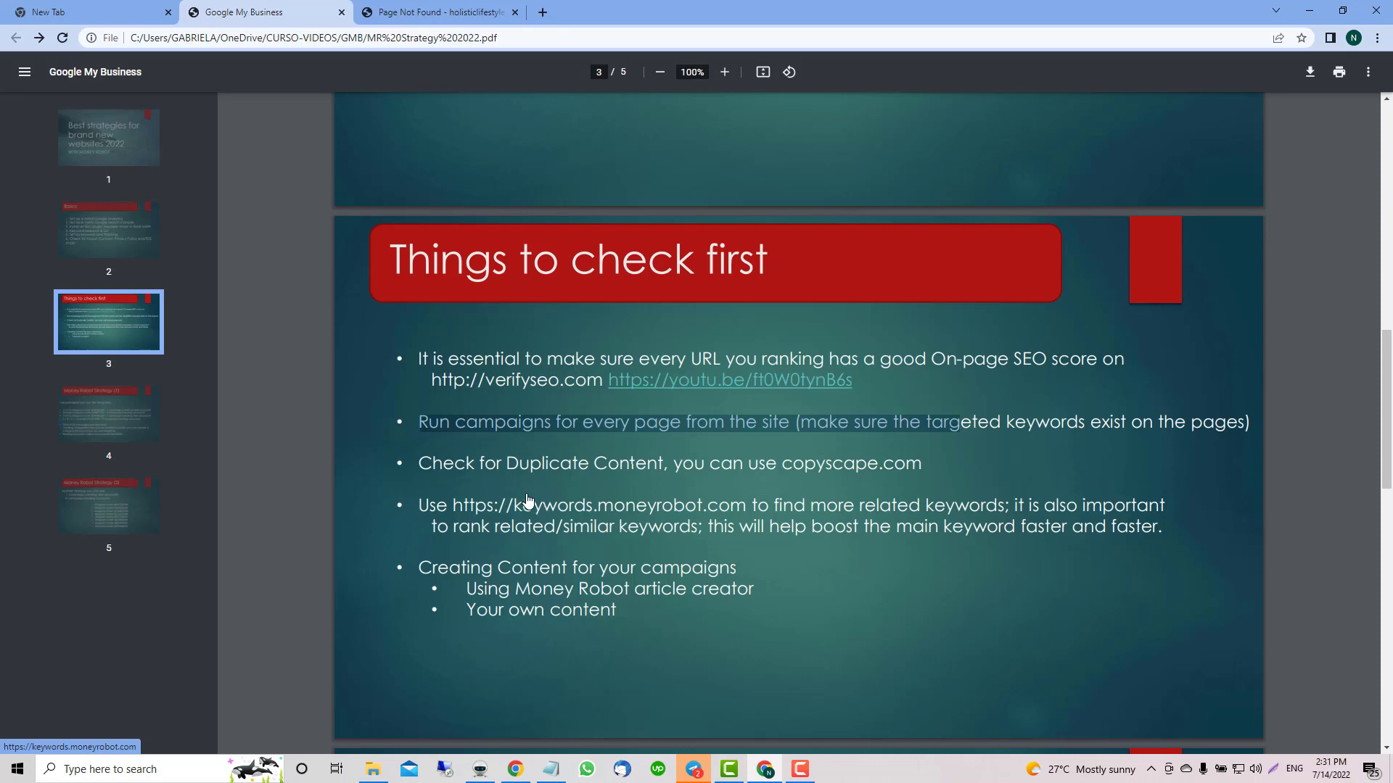
Highlight the Duplicate Content and Creating Content bullets, including own content and Money Robot article creator
{"action": "left_click", "coordinate": [504, 461]}
{"action": "left_click_drag", "start_coordinate": [420, 463], "coordinate": [921, 464]}
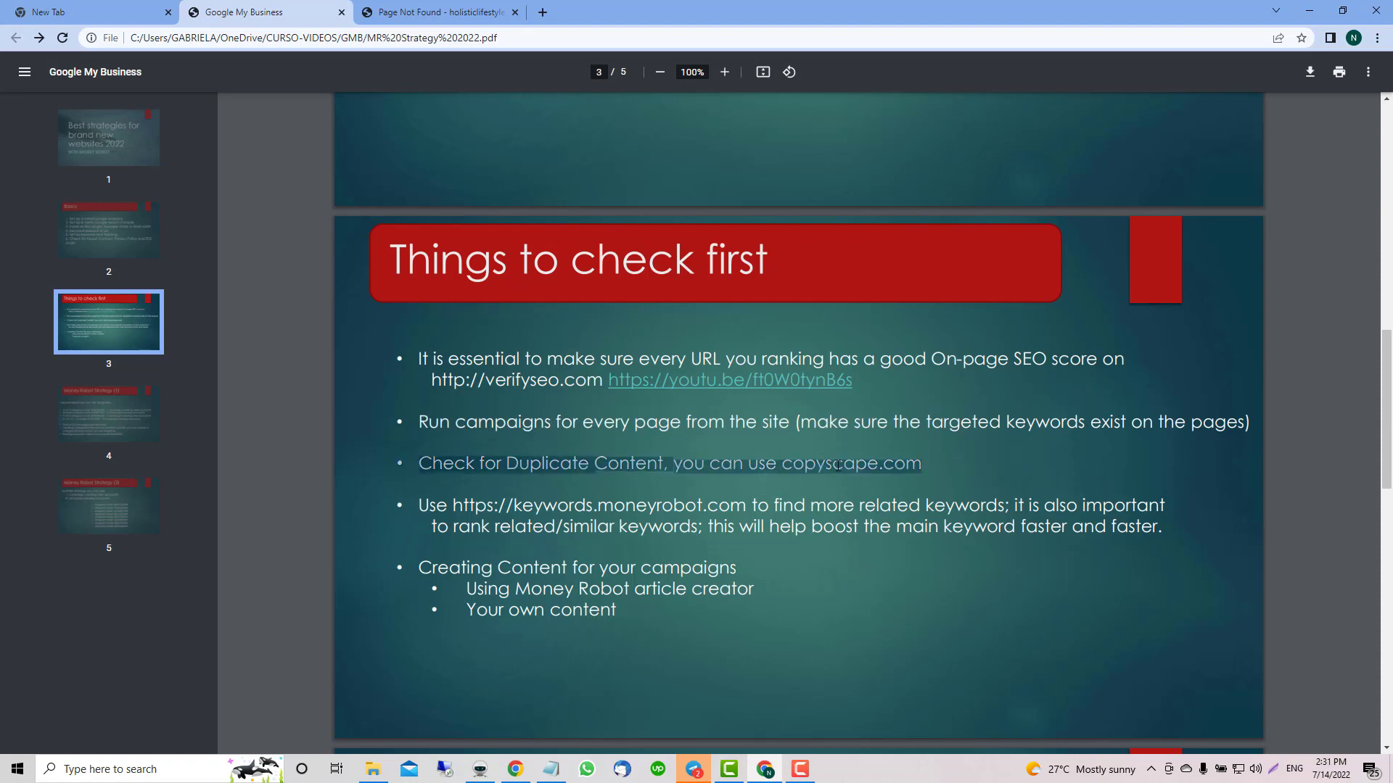
{"action": "left_click", "coordinate": [639, 466]}
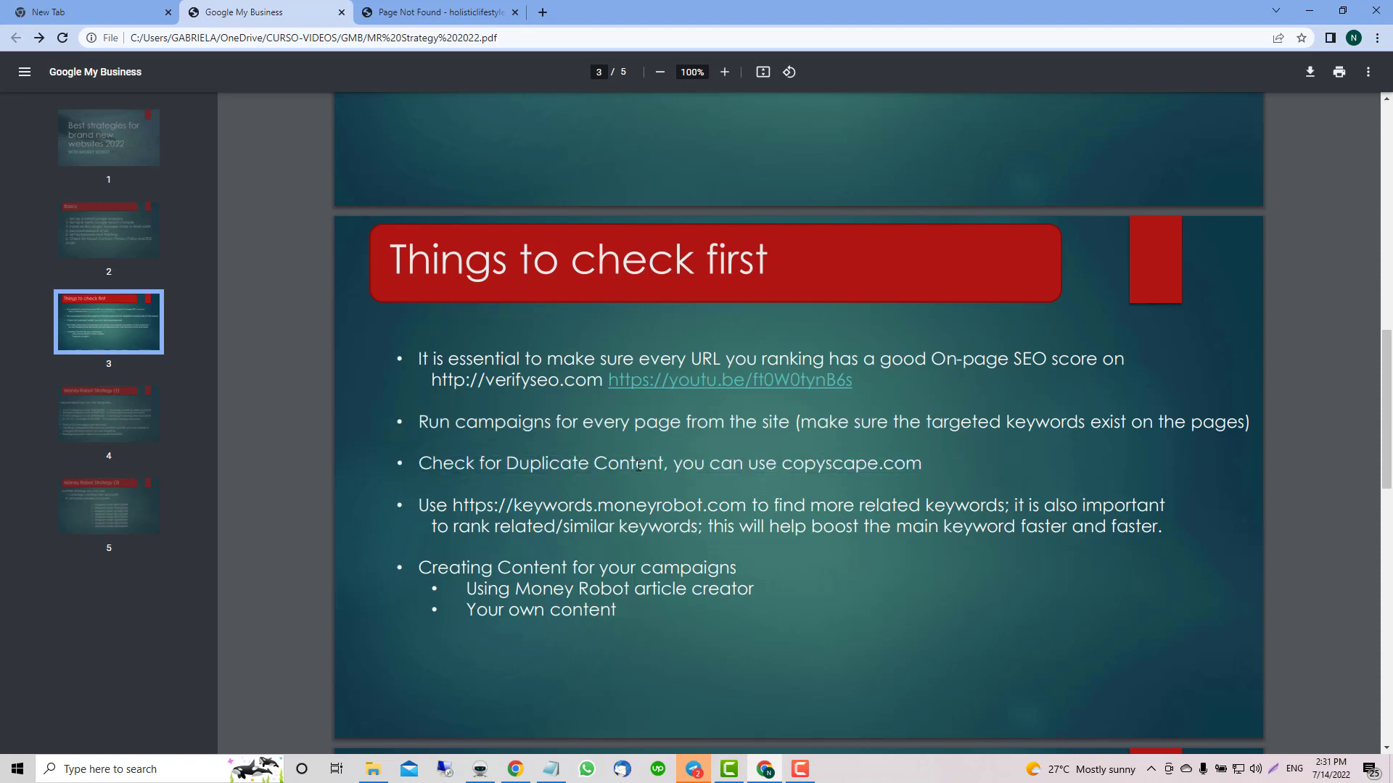
{"action": "left_click_drag", "start_coordinate": [421, 468], "coordinate": [924, 471]}
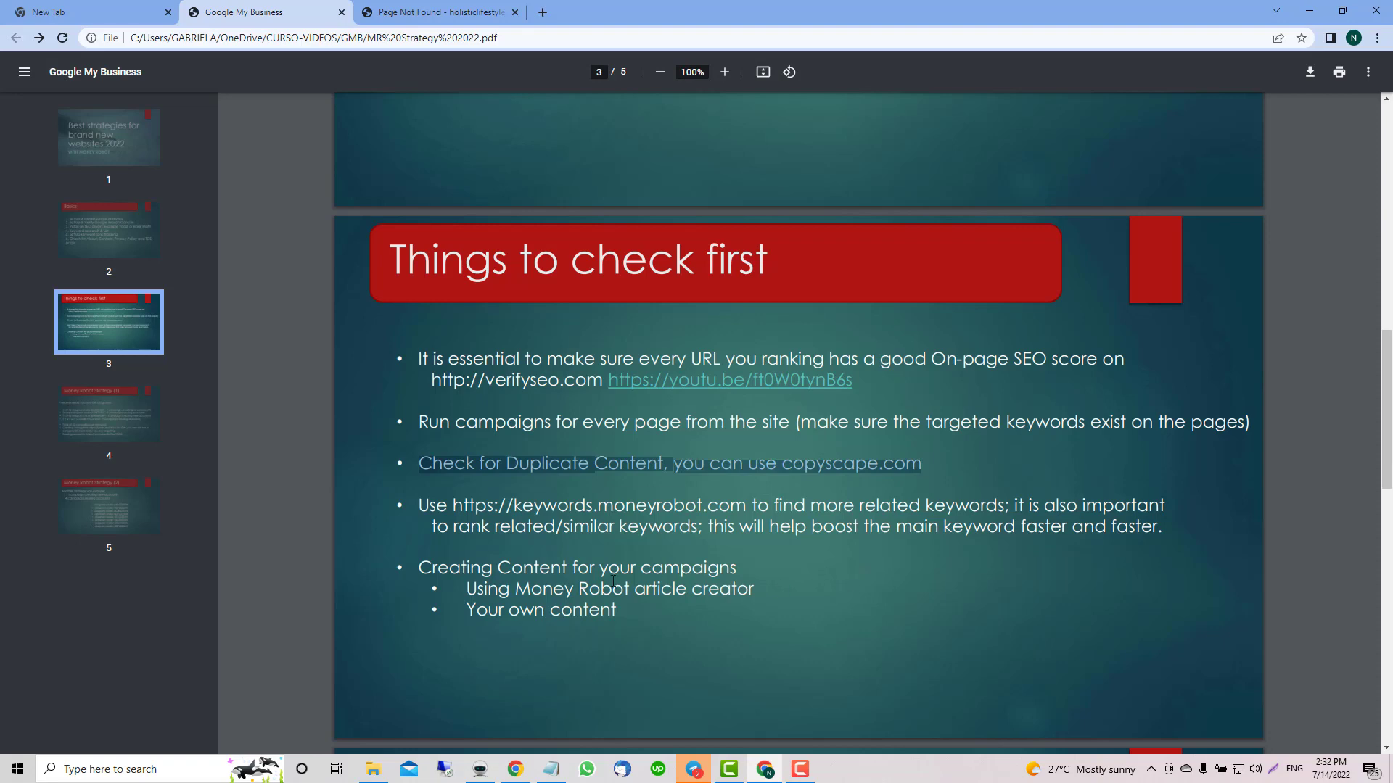
{"action": "left_click_drag", "start_coordinate": [420, 564], "coordinate": [755, 561]}
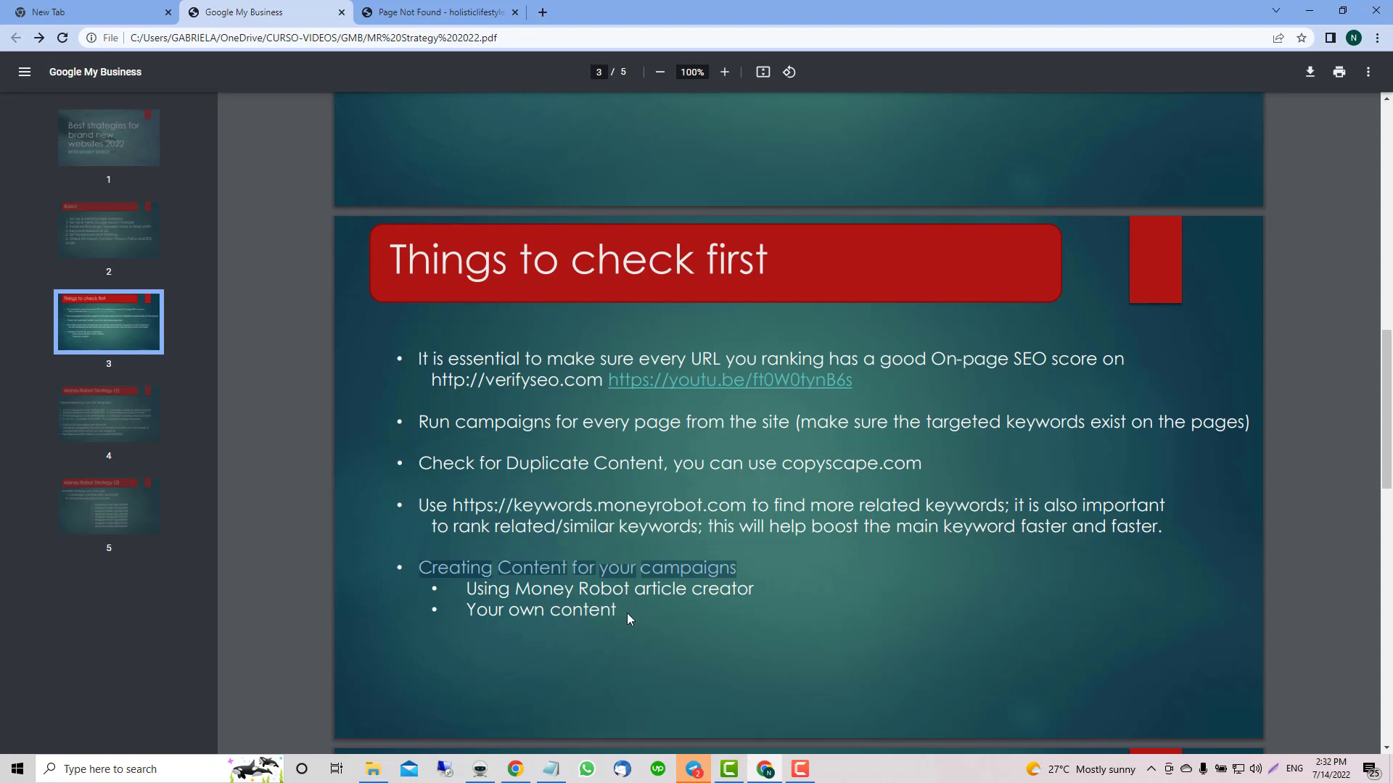
{"action": "left_click_drag", "start_coordinate": [628, 614], "coordinate": [467, 610]}
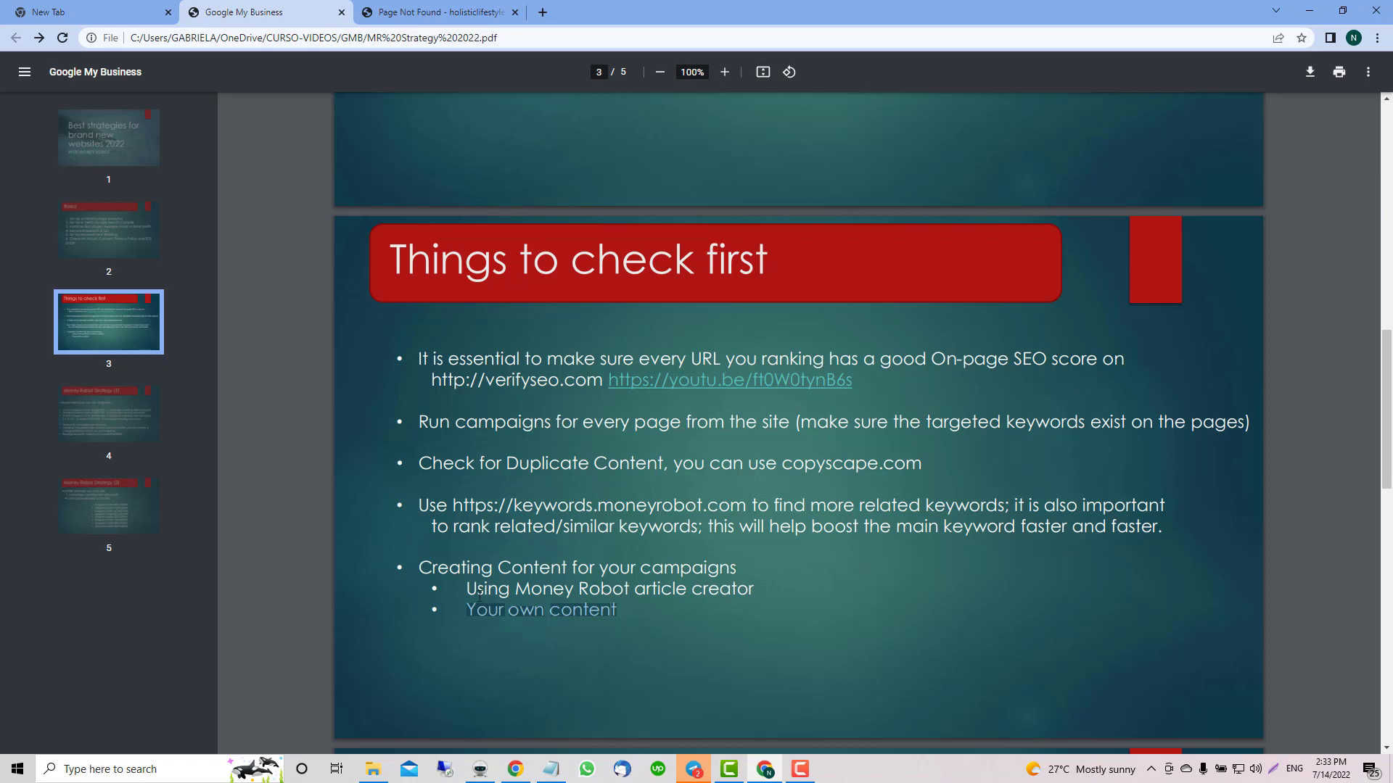
{"action": "left_click_drag", "start_coordinate": [468, 587], "coordinate": [757, 591]}
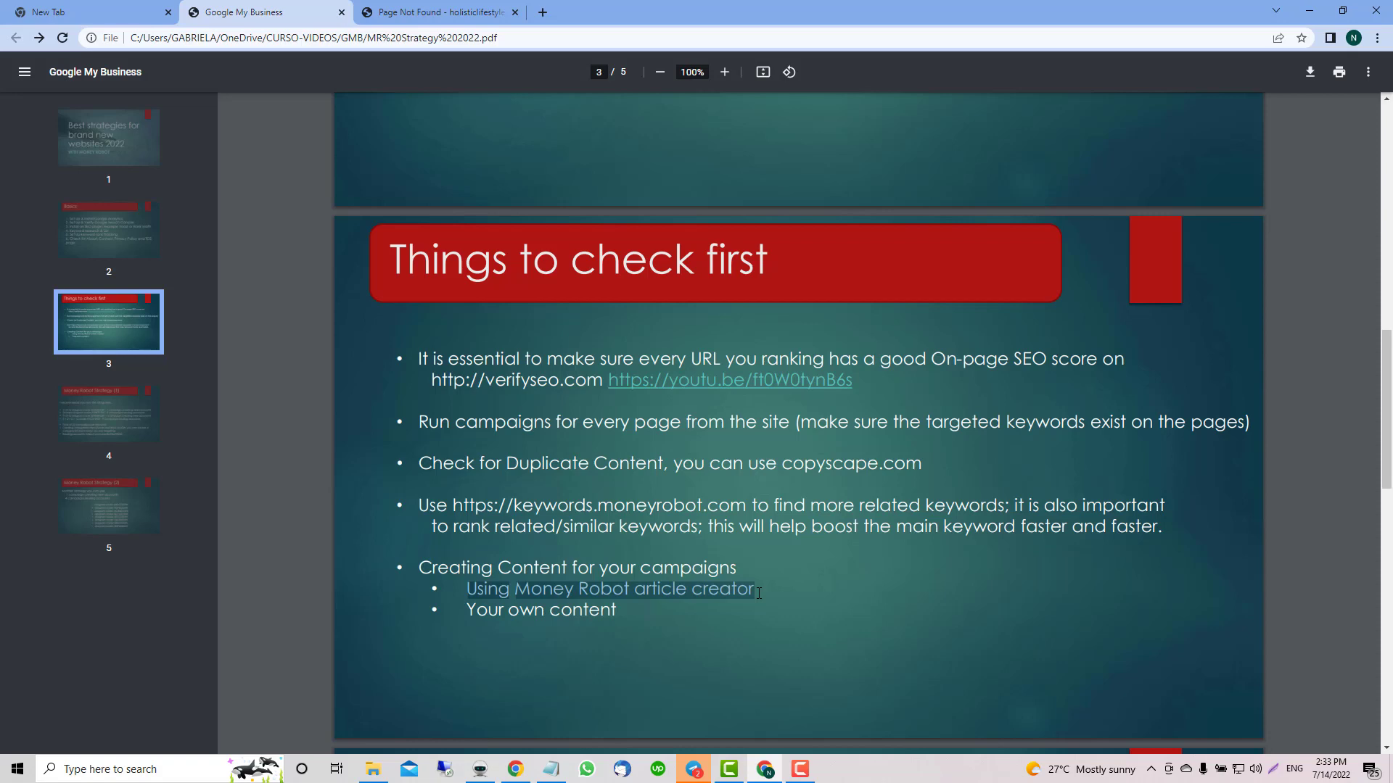
{"action": "left_click", "coordinate": [81, 415]}
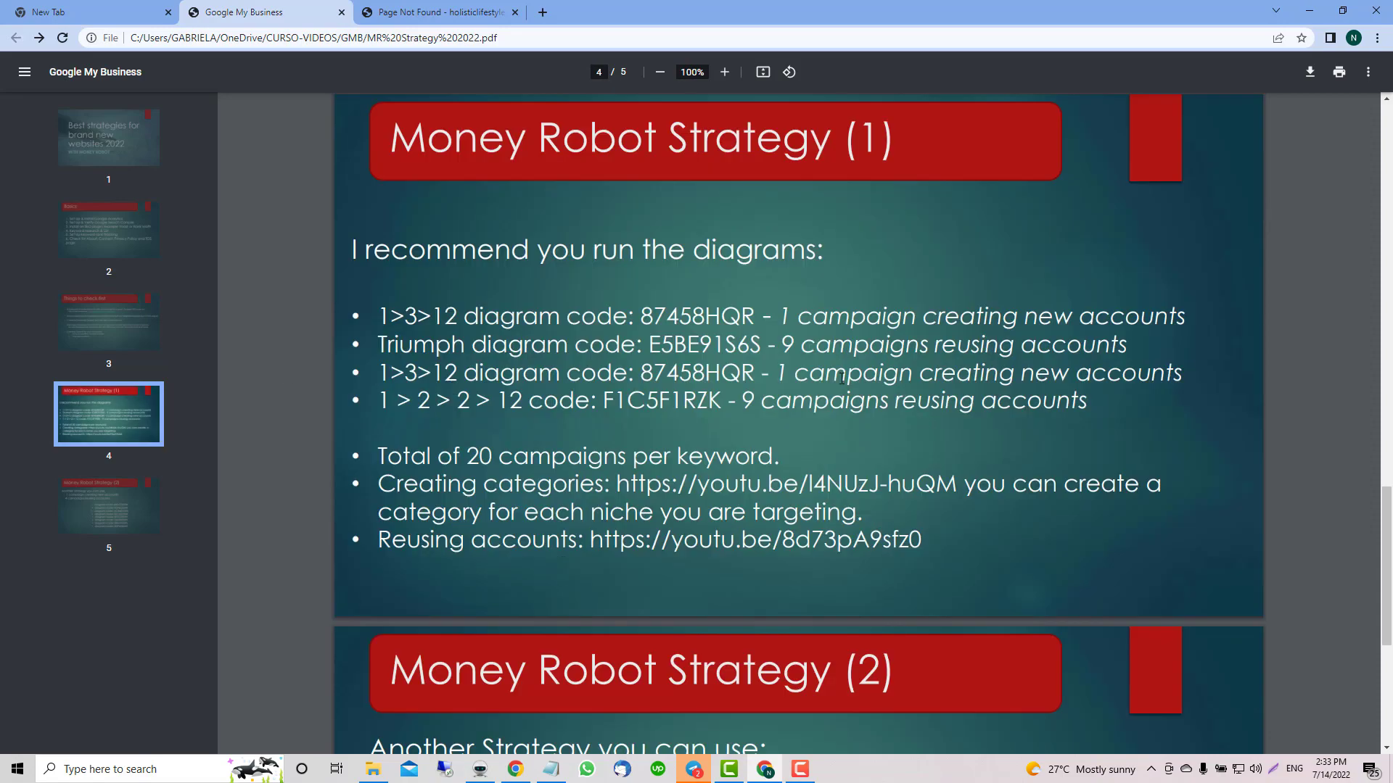
{"action": "scroll", "coordinate": [787, 341], "scroll_direction": "up", "scroll_amount": 2}
{"action": "scroll", "coordinate": [787, 341], "scroll_direction": "down", "scroll_amount": 2}
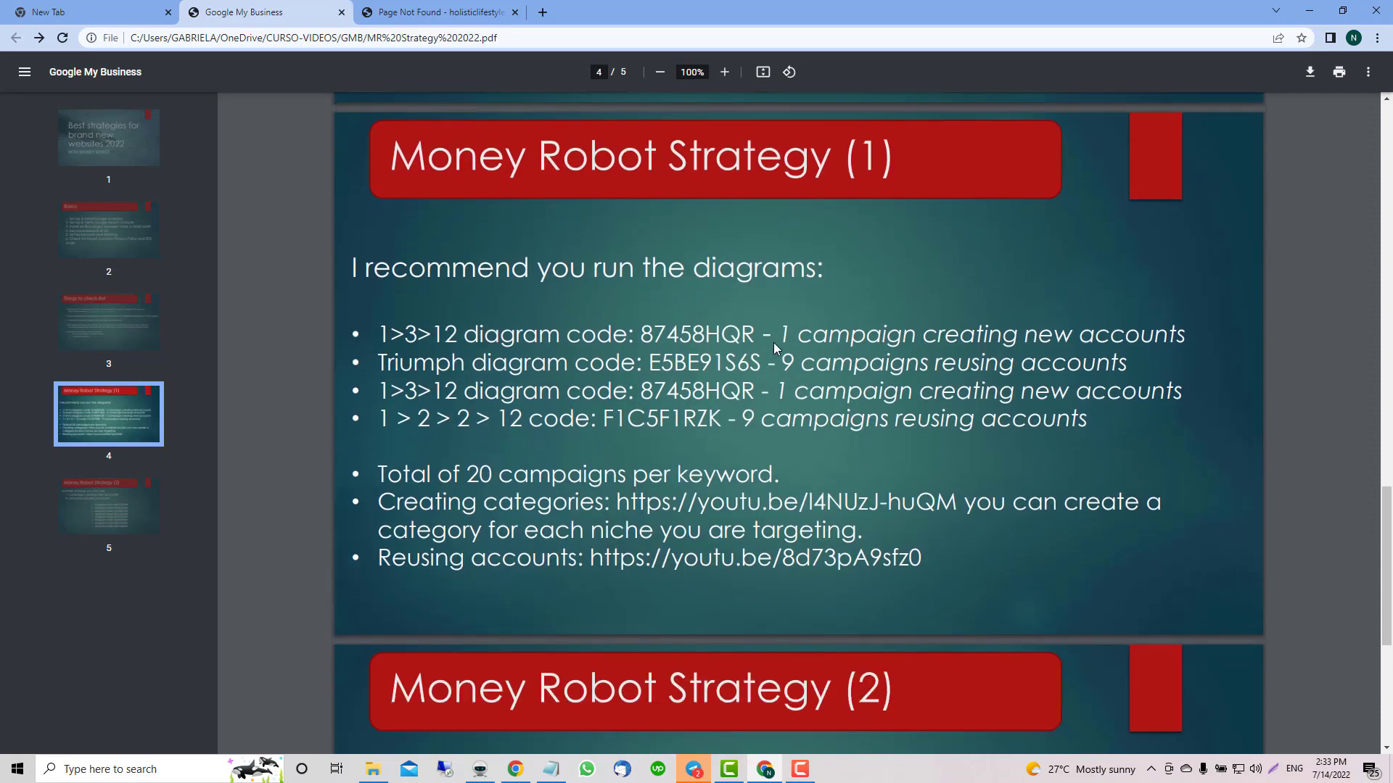
{"action": "scroll", "coordinate": [699, 421], "scroll_direction": "down", "scroll_amount": 5}
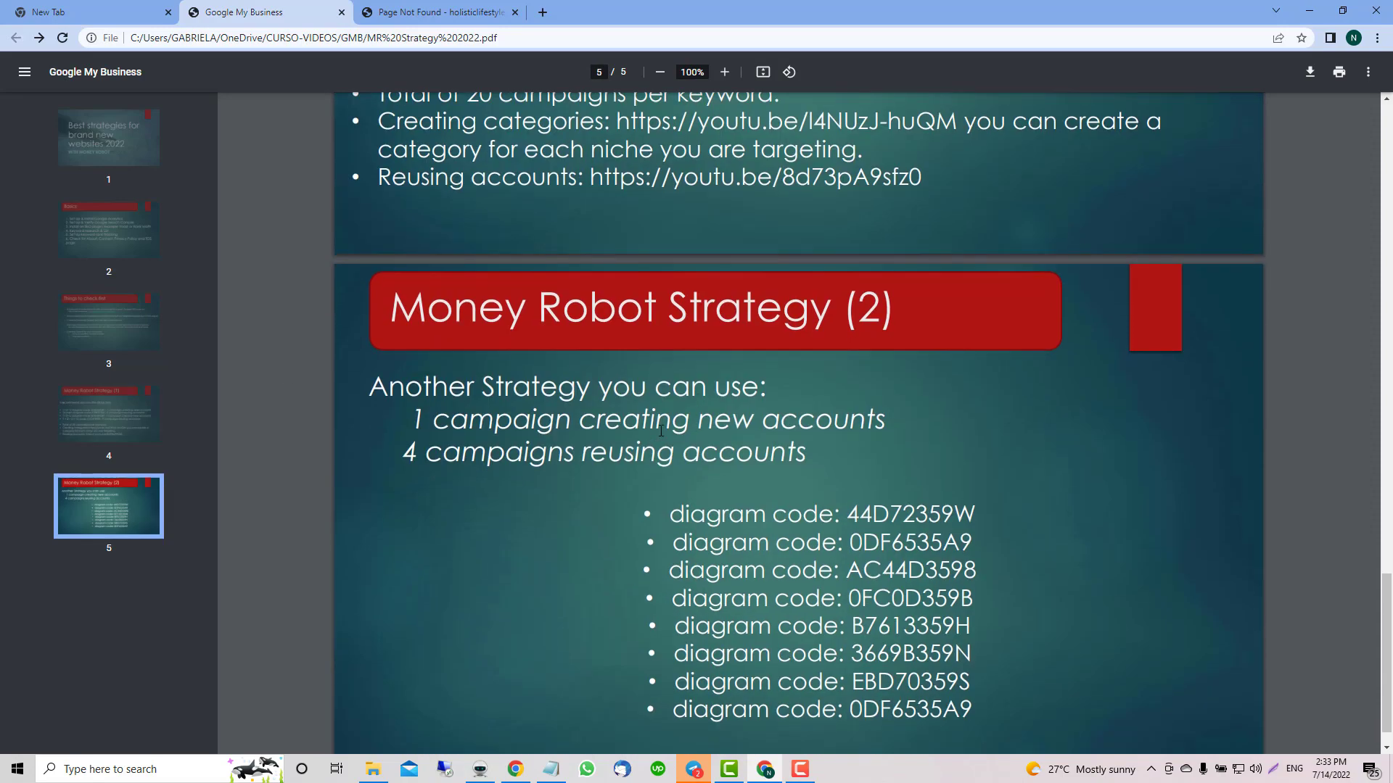
{"action": "scroll", "coordinate": [647, 438], "scroll_direction": "up", "scroll_amount": 5}
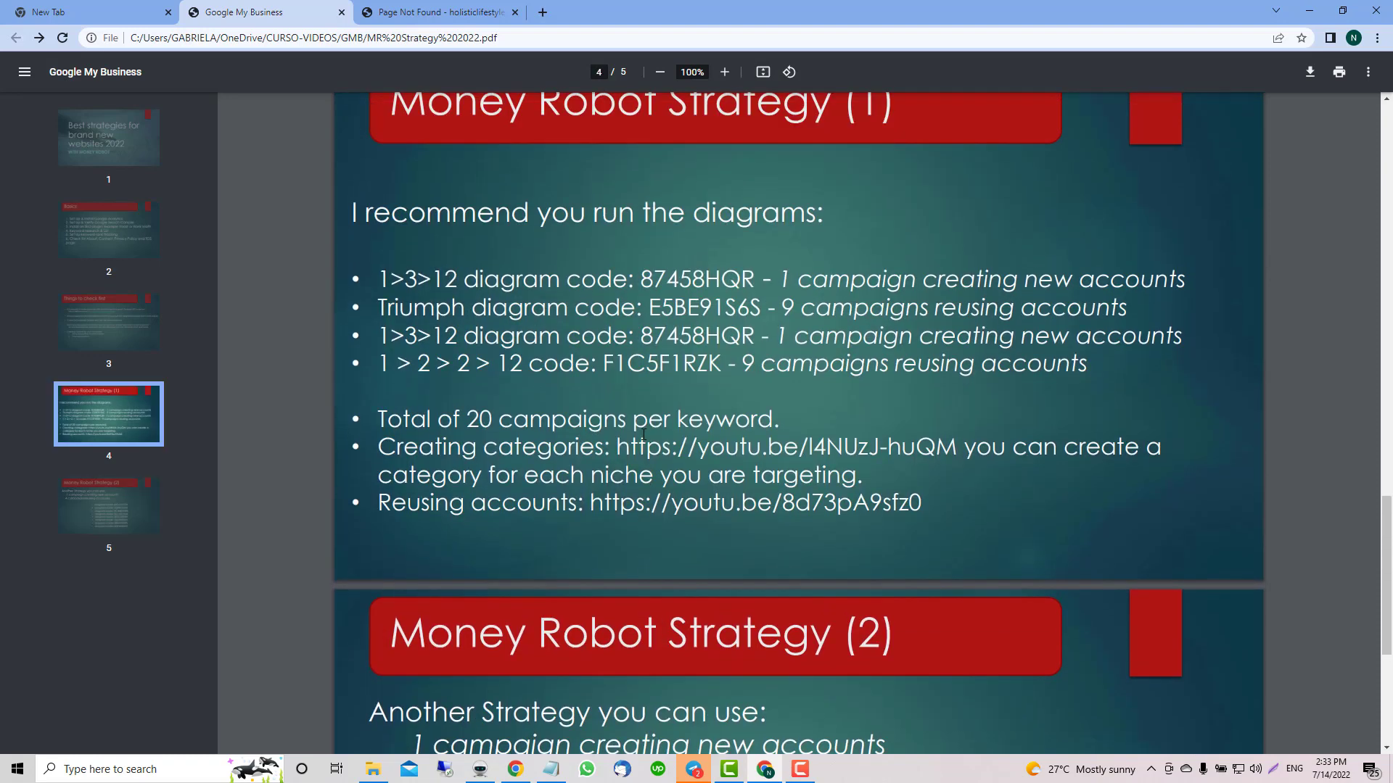
{"action": "scroll", "coordinate": [644, 432], "scroll_direction": "up", "scroll_amount": 1}
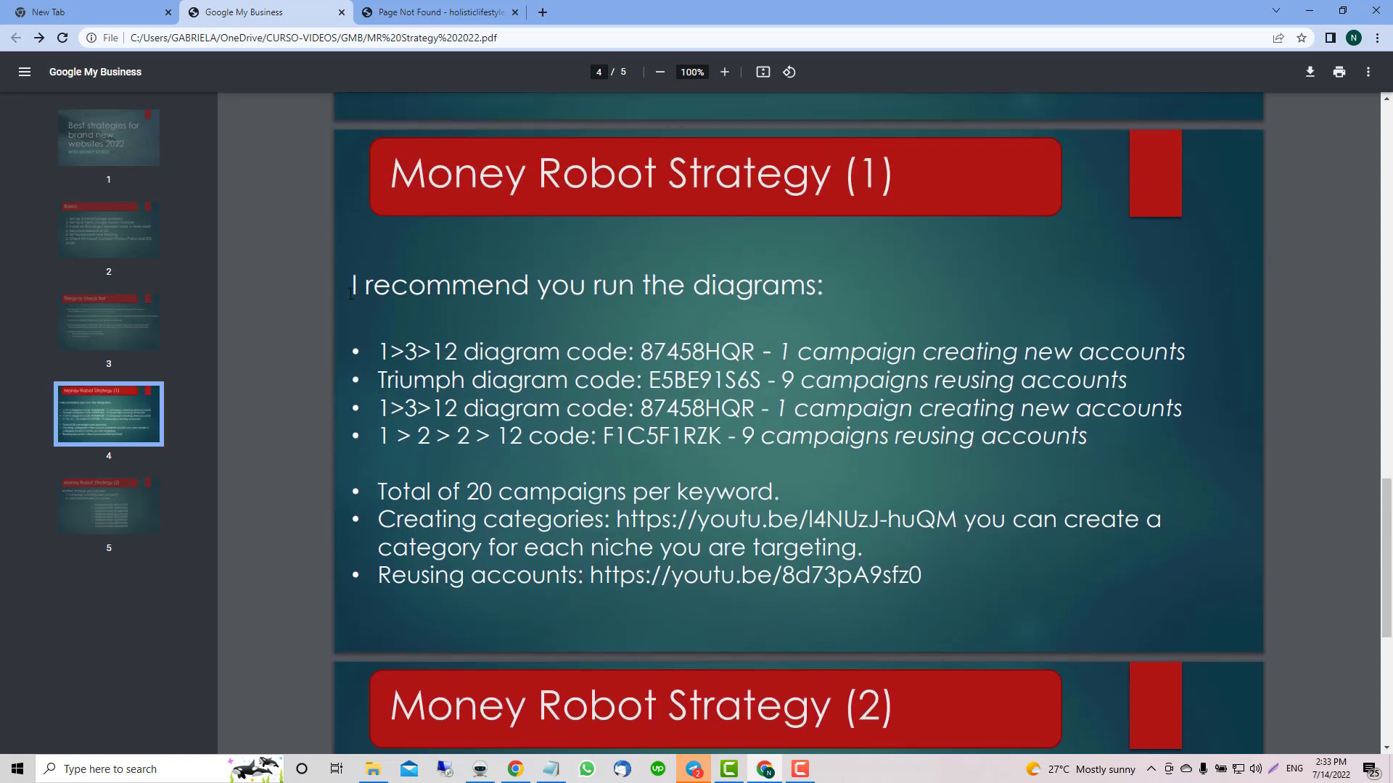
{"action": "left_click_drag", "start_coordinate": [383, 350], "coordinate": [593, 398]}
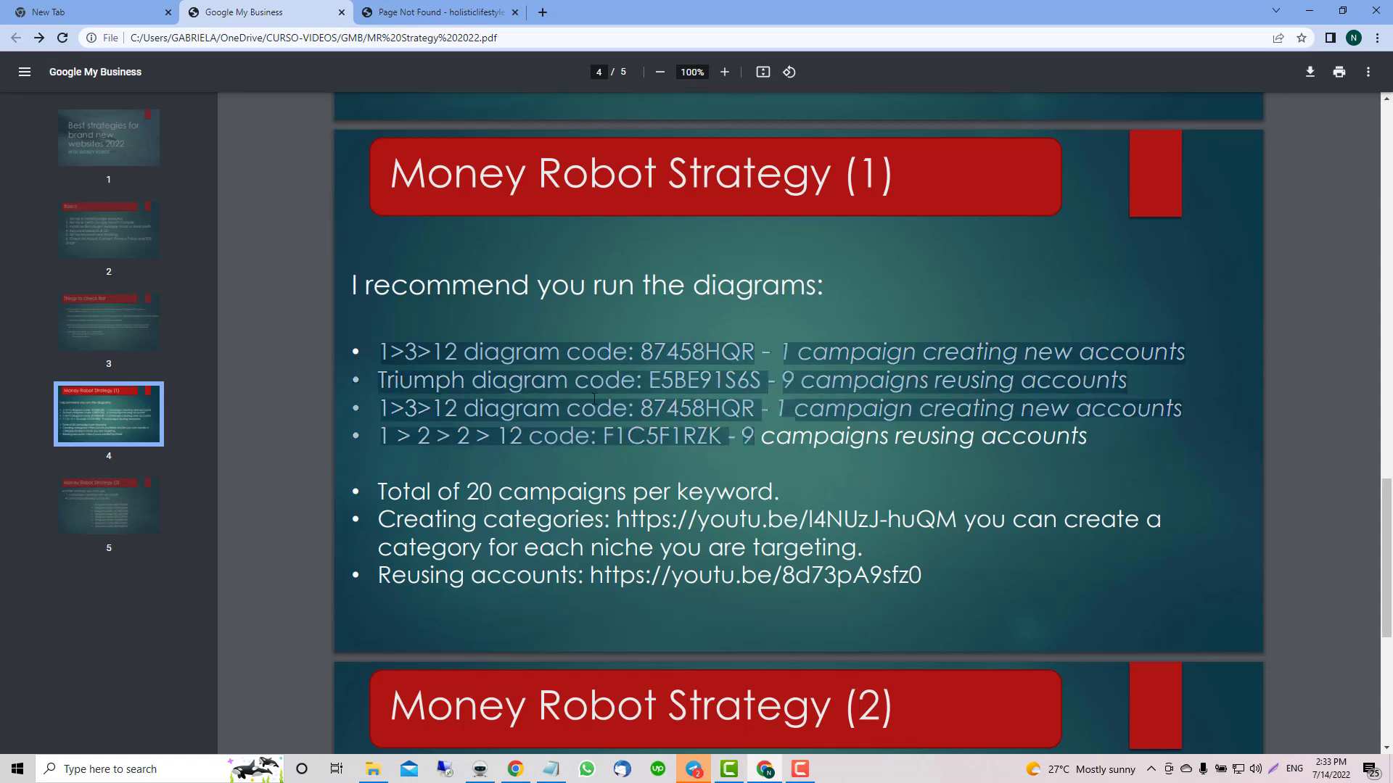
{"action": "left_click", "coordinate": [549, 351]}
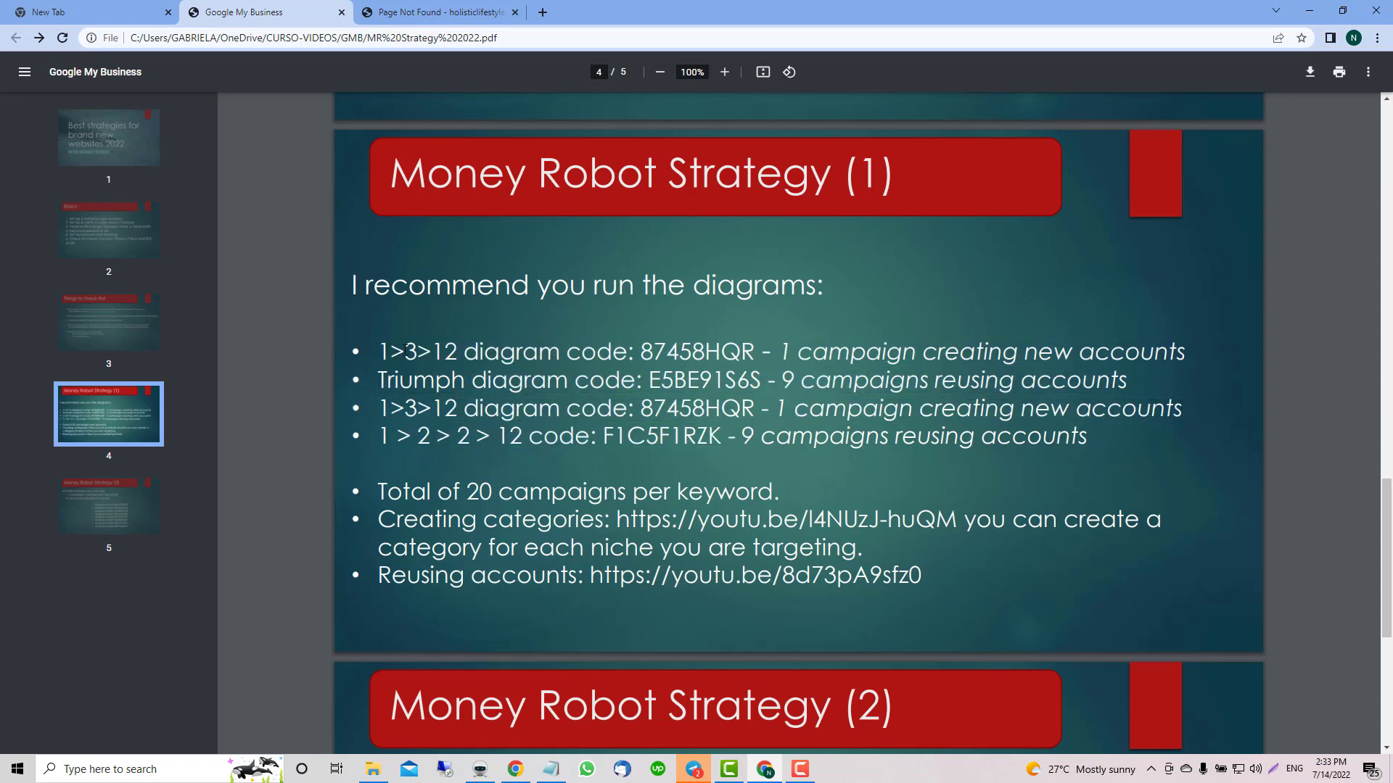
{"action": "left_click_drag", "start_coordinate": [378, 351], "coordinate": [457, 352]}
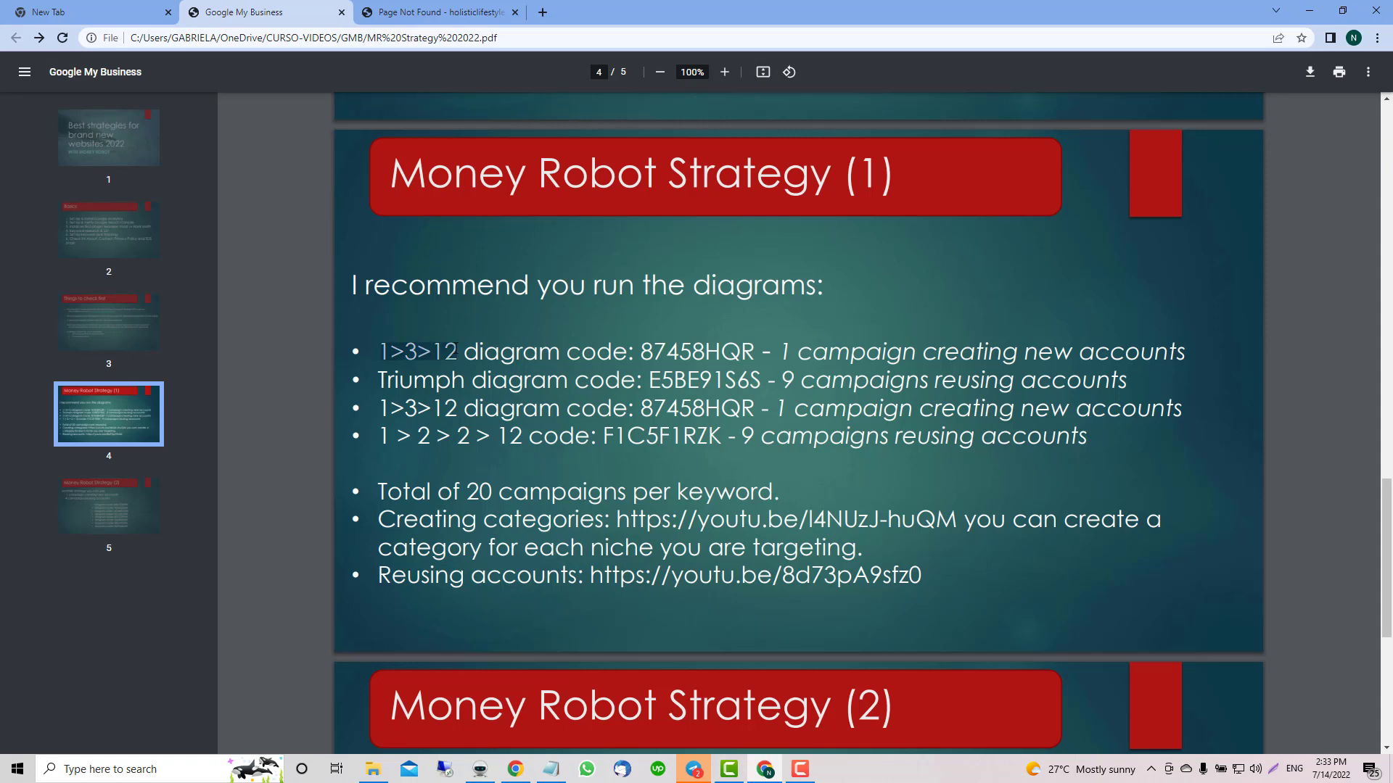
{"action": "left_click_drag", "start_coordinate": [379, 381], "coordinate": [635, 381]}
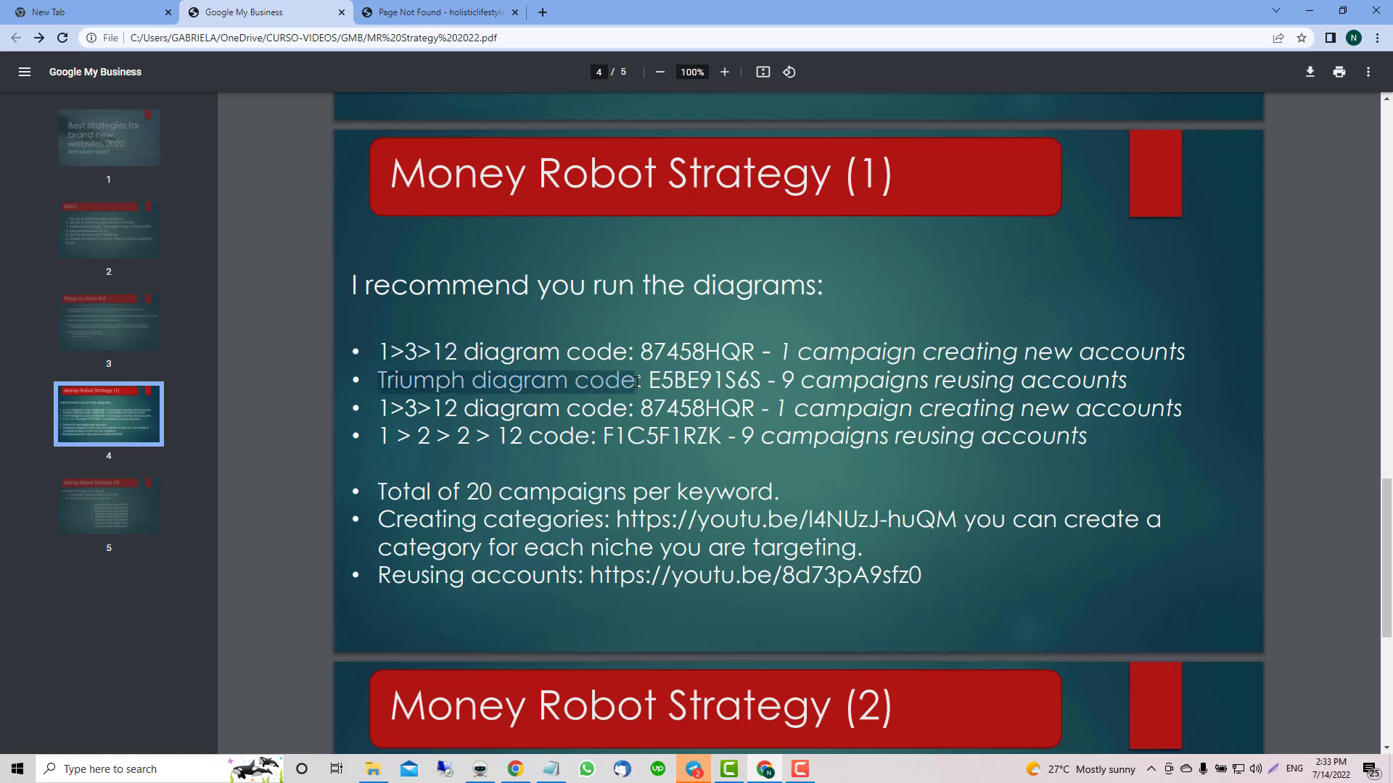
{"action": "left_click", "coordinate": [461, 382]}
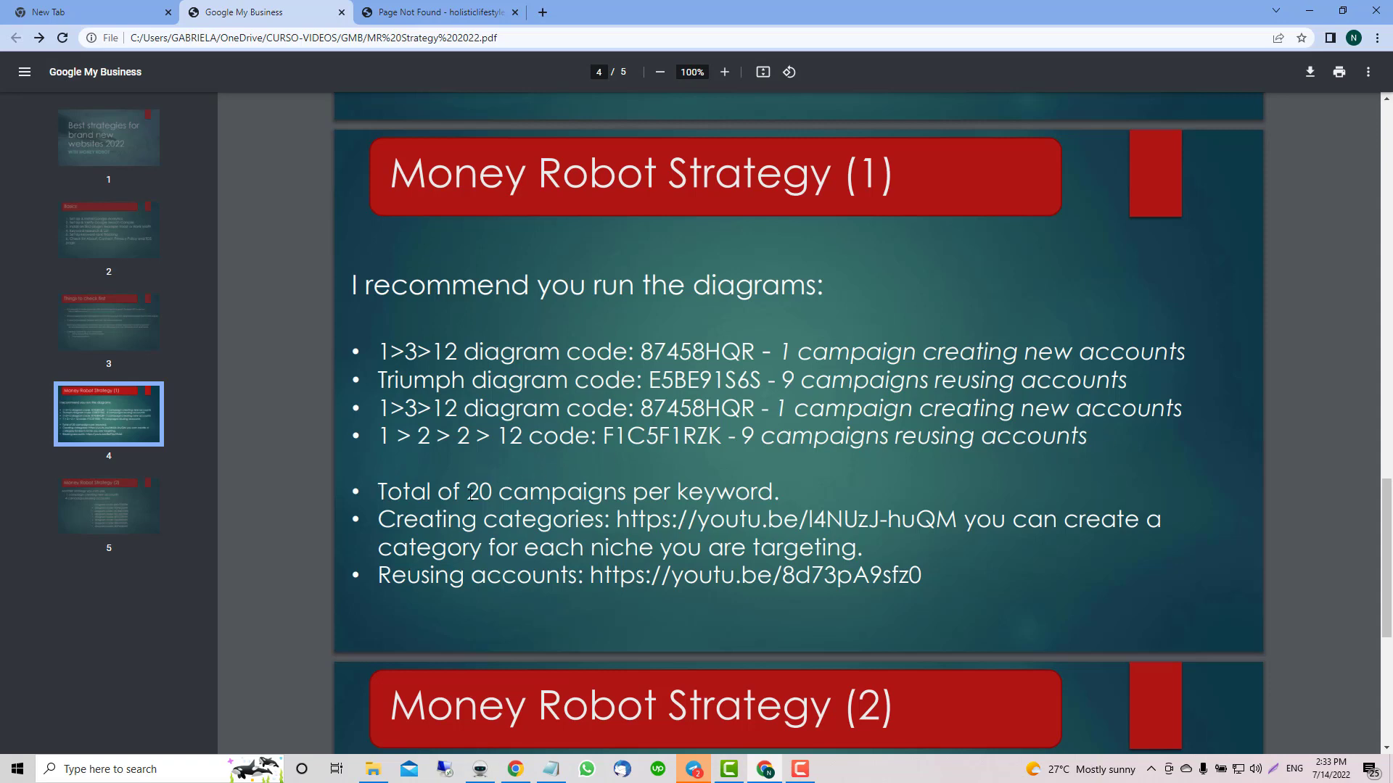
{"action": "left_click_drag", "start_coordinate": [470, 487], "coordinate": [809, 486]}
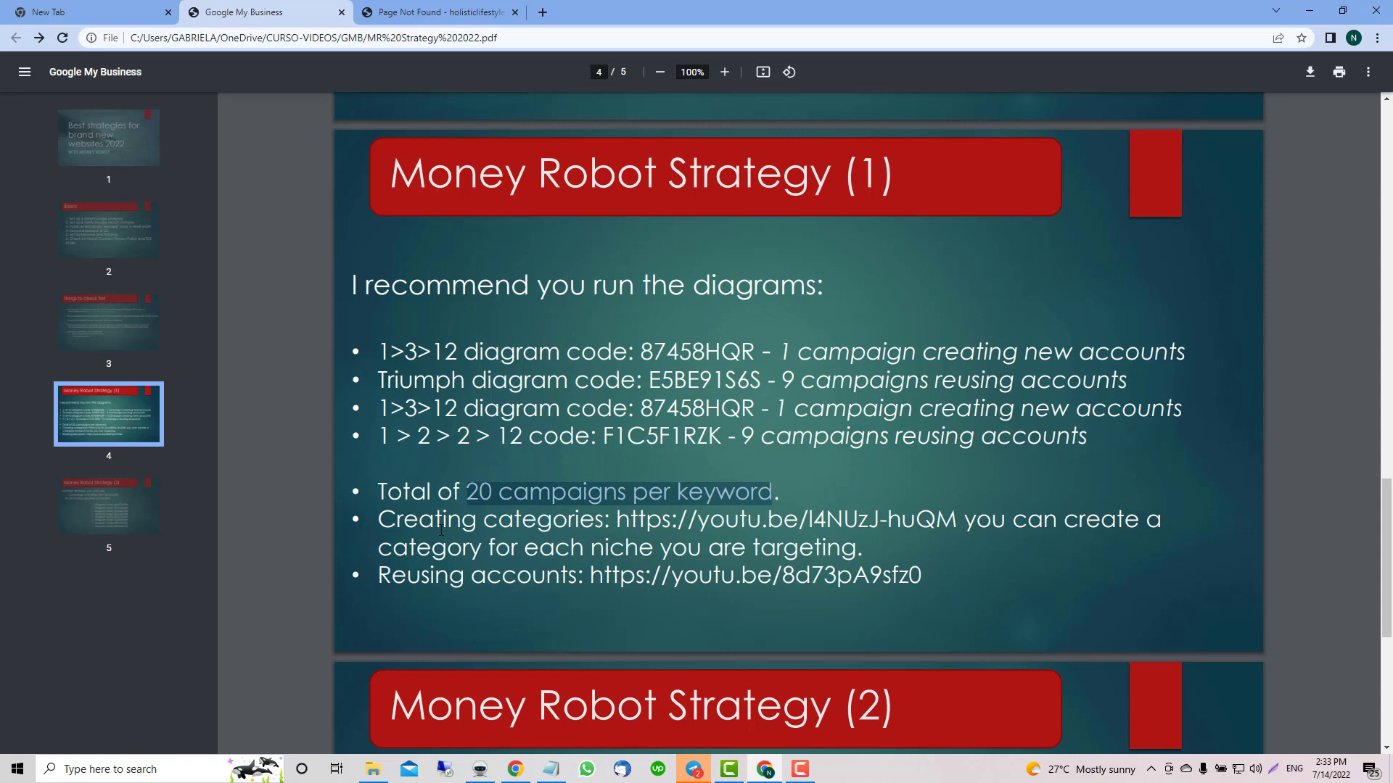
{"action": "left_click_drag", "start_coordinate": [380, 525], "coordinate": [593, 520]}
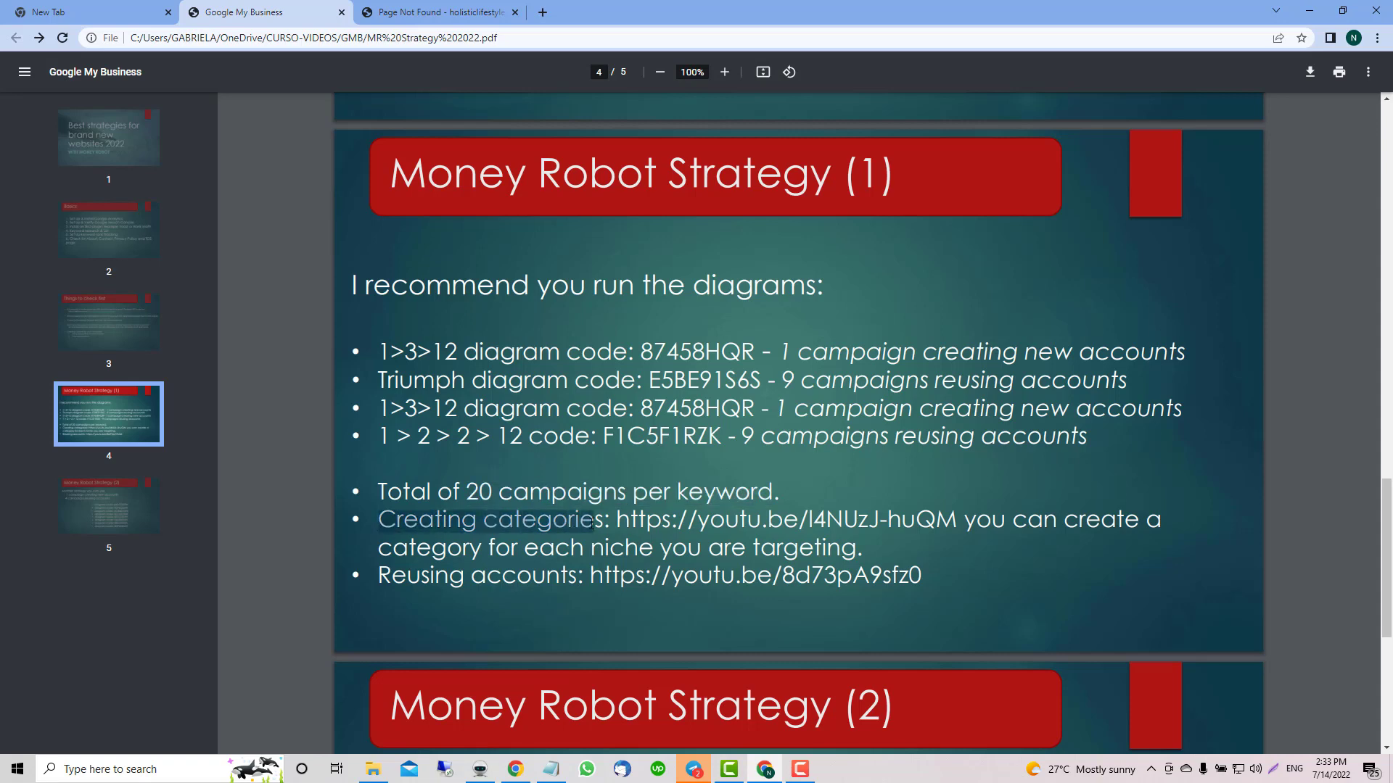
{"action": "left_click_drag", "start_coordinate": [380, 578], "coordinate": [568, 579]}
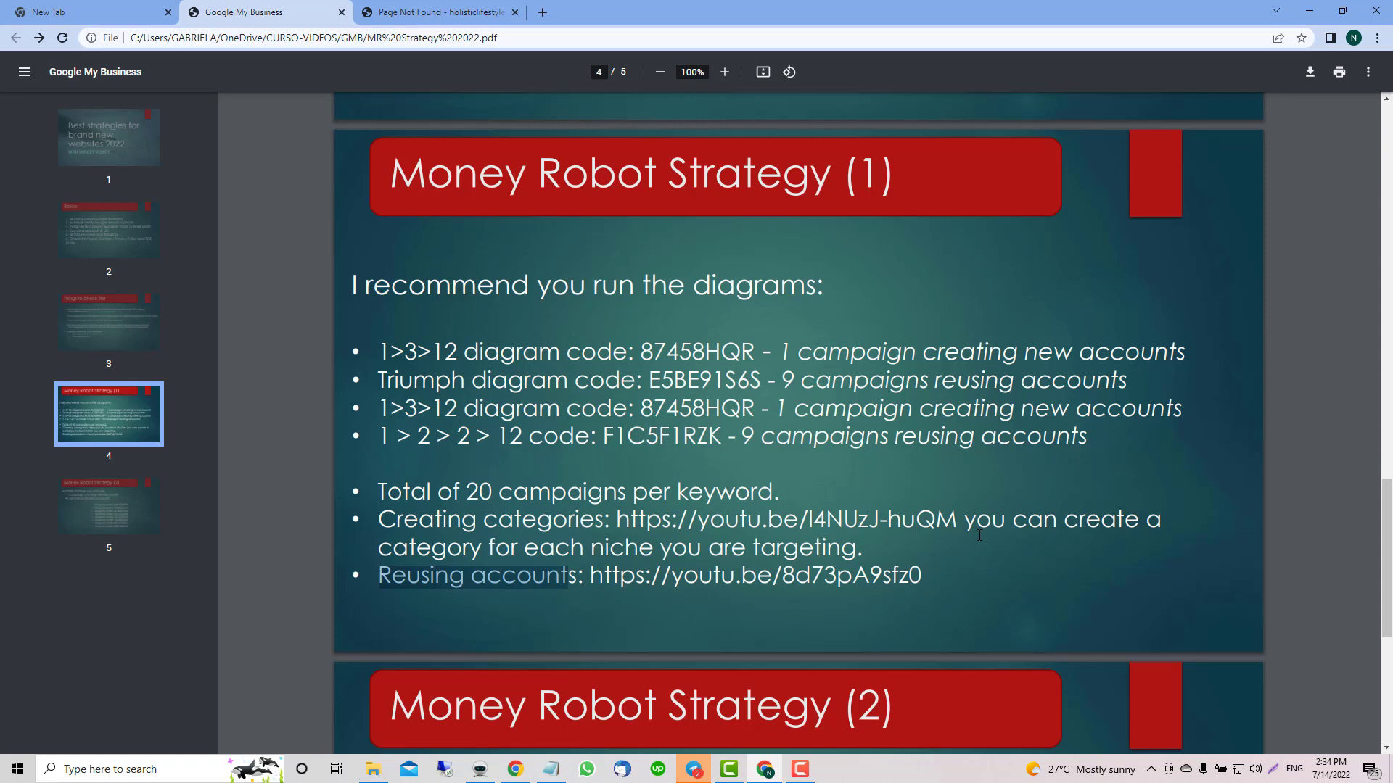
Scroll to page 5 and highlight the new-accounts campaign and four account-reusing campaigns lines
{"action": "scroll", "coordinate": [677, 379], "scroll_direction": "down", "scroll_amount": 6}
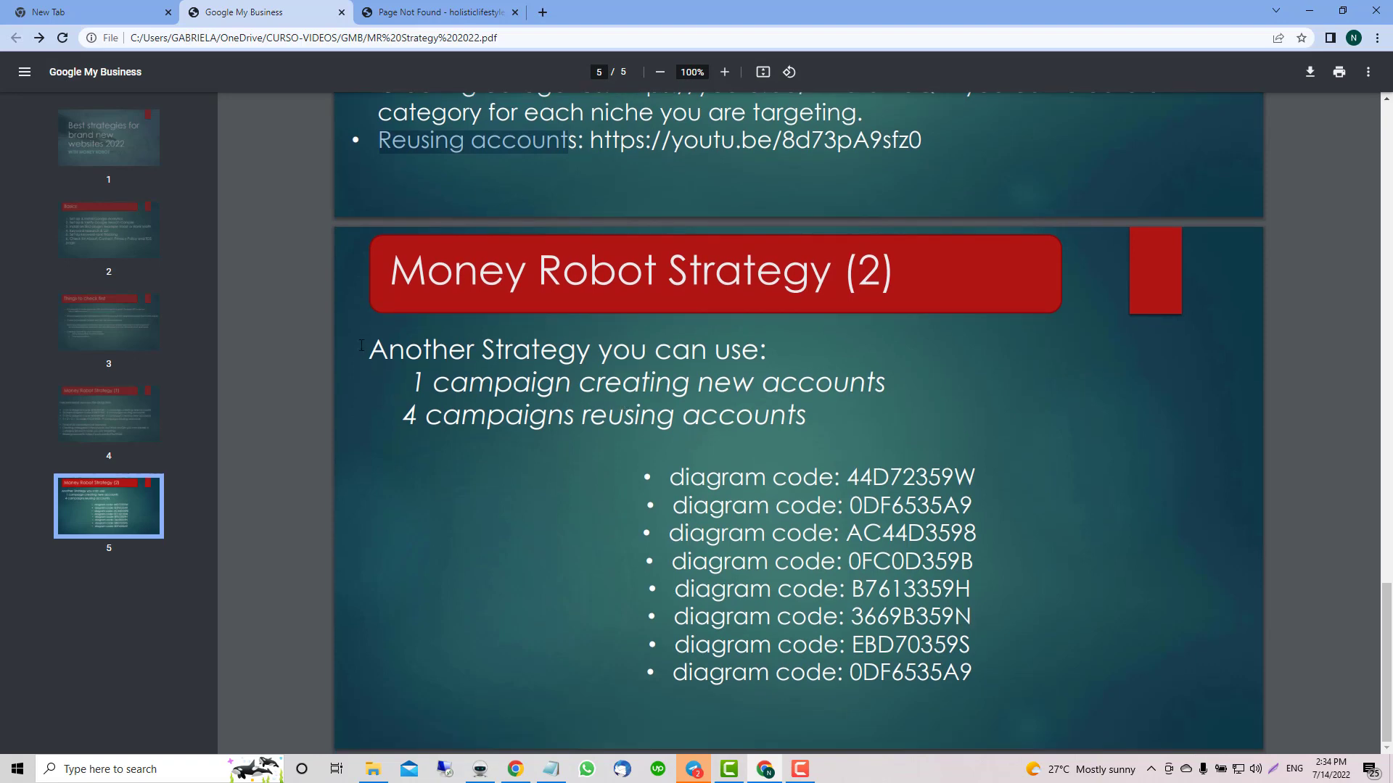
{"action": "left_click_drag", "start_coordinate": [369, 349], "coordinate": [809, 420]}
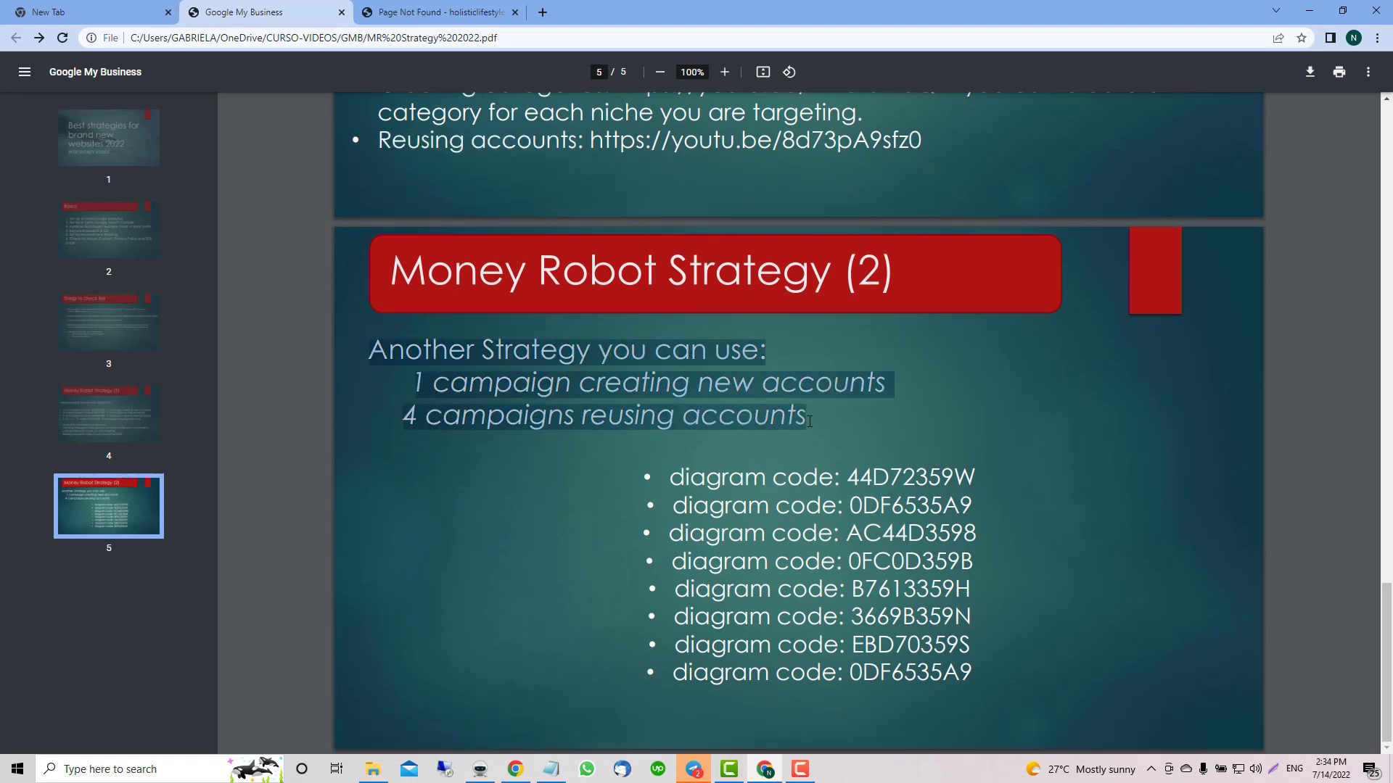
{"action": "left_click", "coordinate": [453, 387]}
{"action": "left_click_drag", "start_coordinate": [419, 382], "coordinate": [894, 385]}
{"action": "left_click_drag", "start_coordinate": [404, 416], "coordinate": [674, 418]}
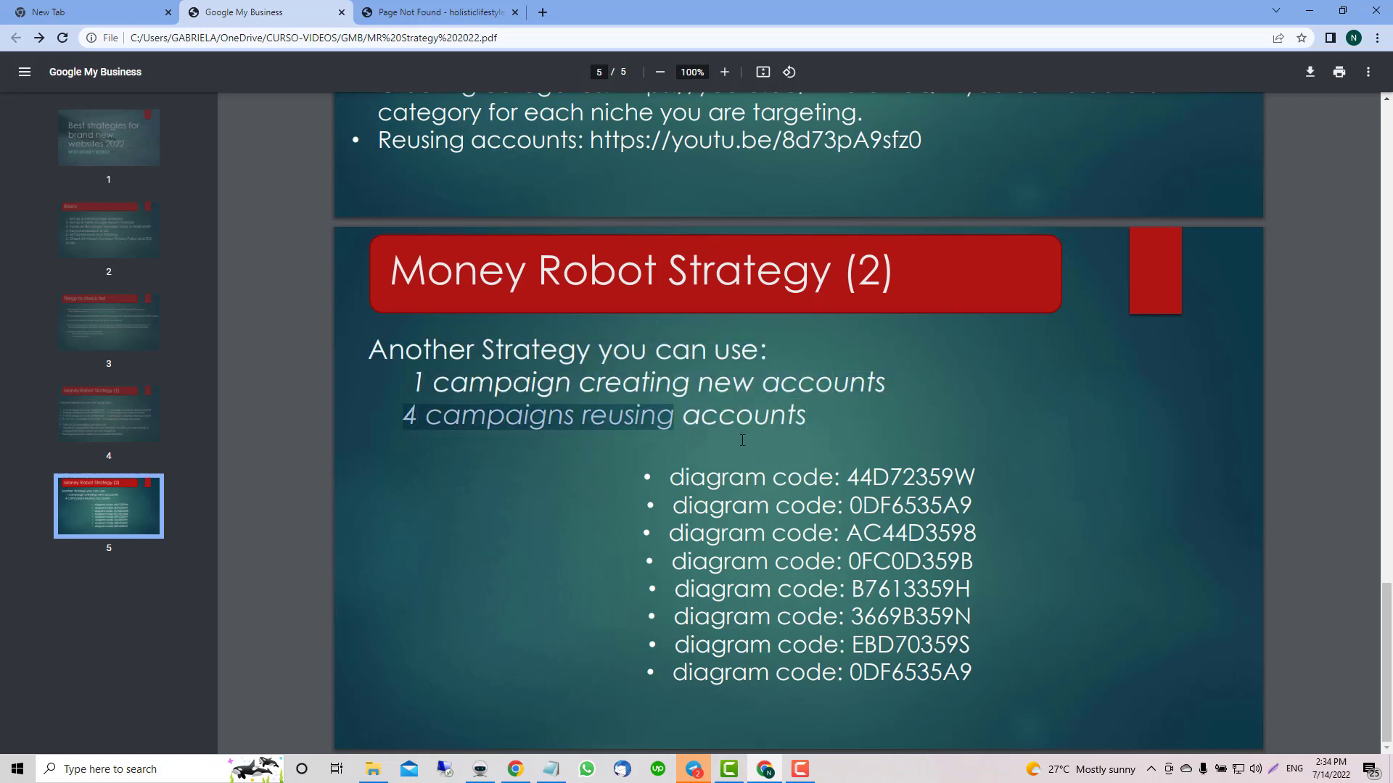
{"action": "left_click", "coordinate": [729, 474]}
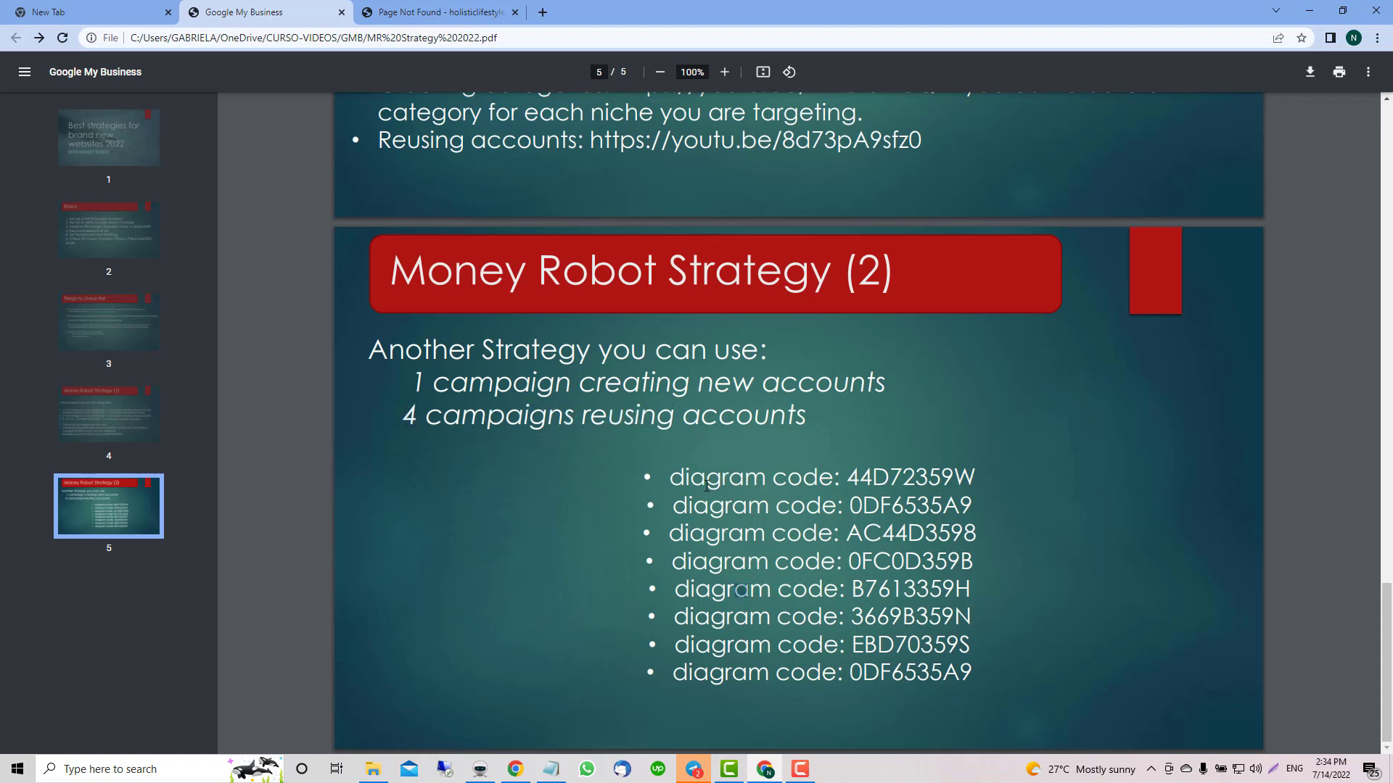
Highlight the first three diagram code lines and select code 44D72359W for copying
{"action": "left_click_drag", "start_coordinate": [668, 479], "coordinate": [989, 478]}
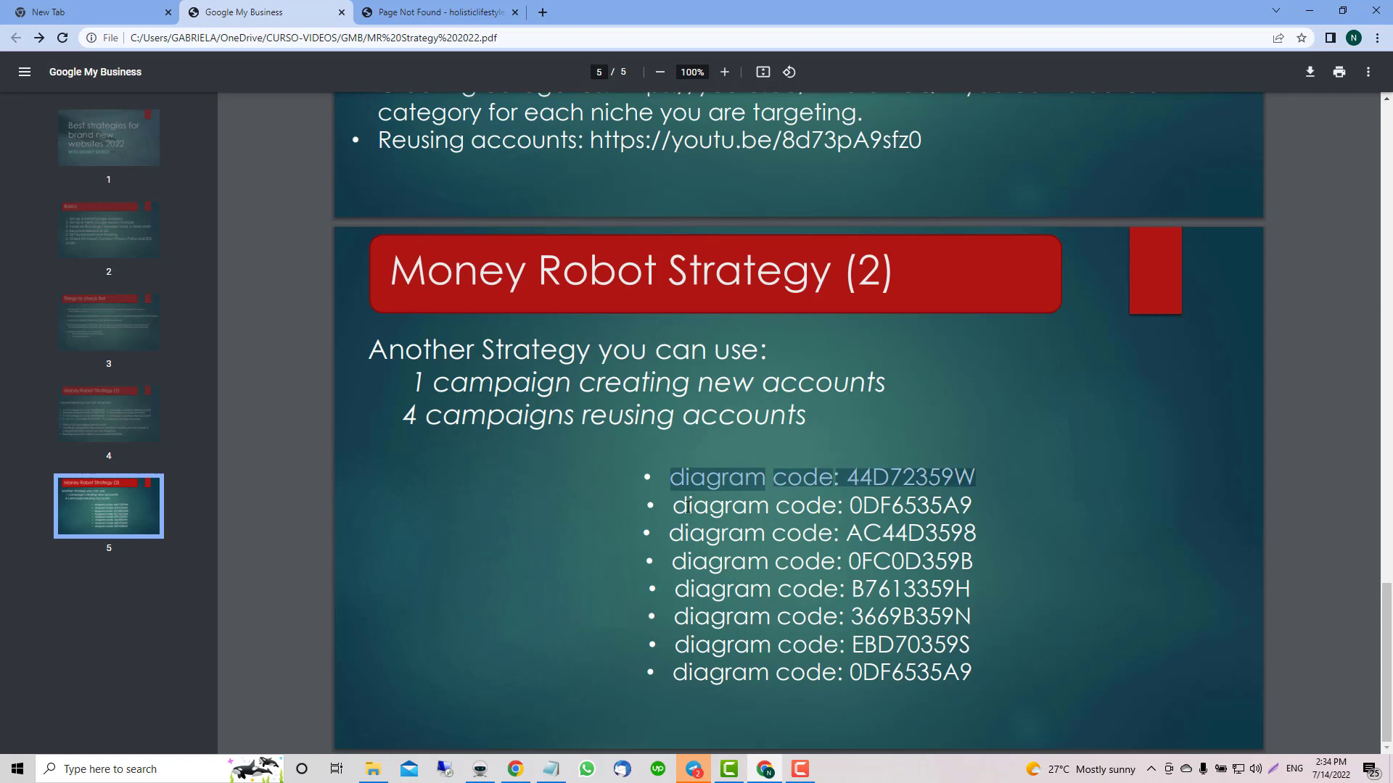
{"action": "left_click_drag", "start_coordinate": [671, 506], "coordinate": [976, 507]}
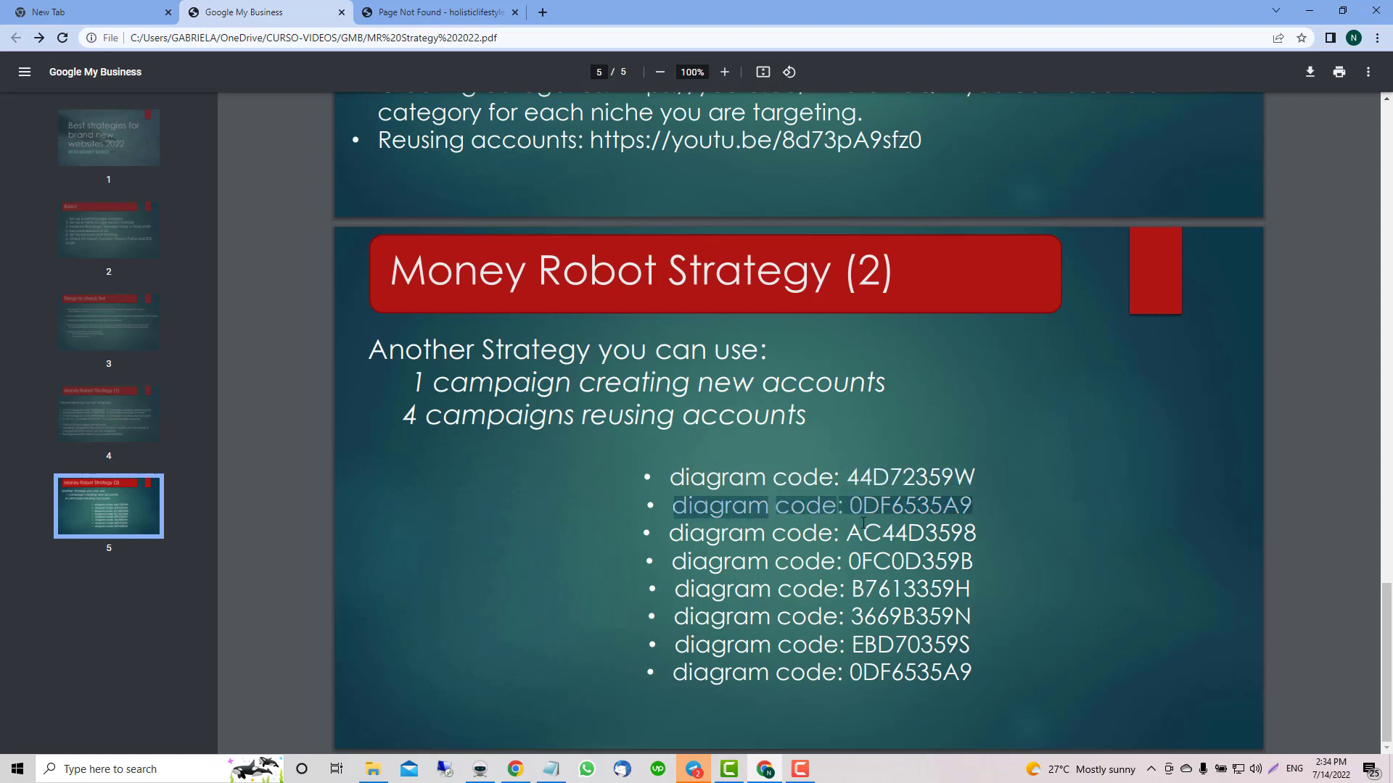
{"action": "left_click_drag", "start_coordinate": [664, 537], "coordinate": [980, 541]}
{"action": "scroll", "coordinate": [823, 465], "scroll_direction": "up", "scroll_amount": 4}
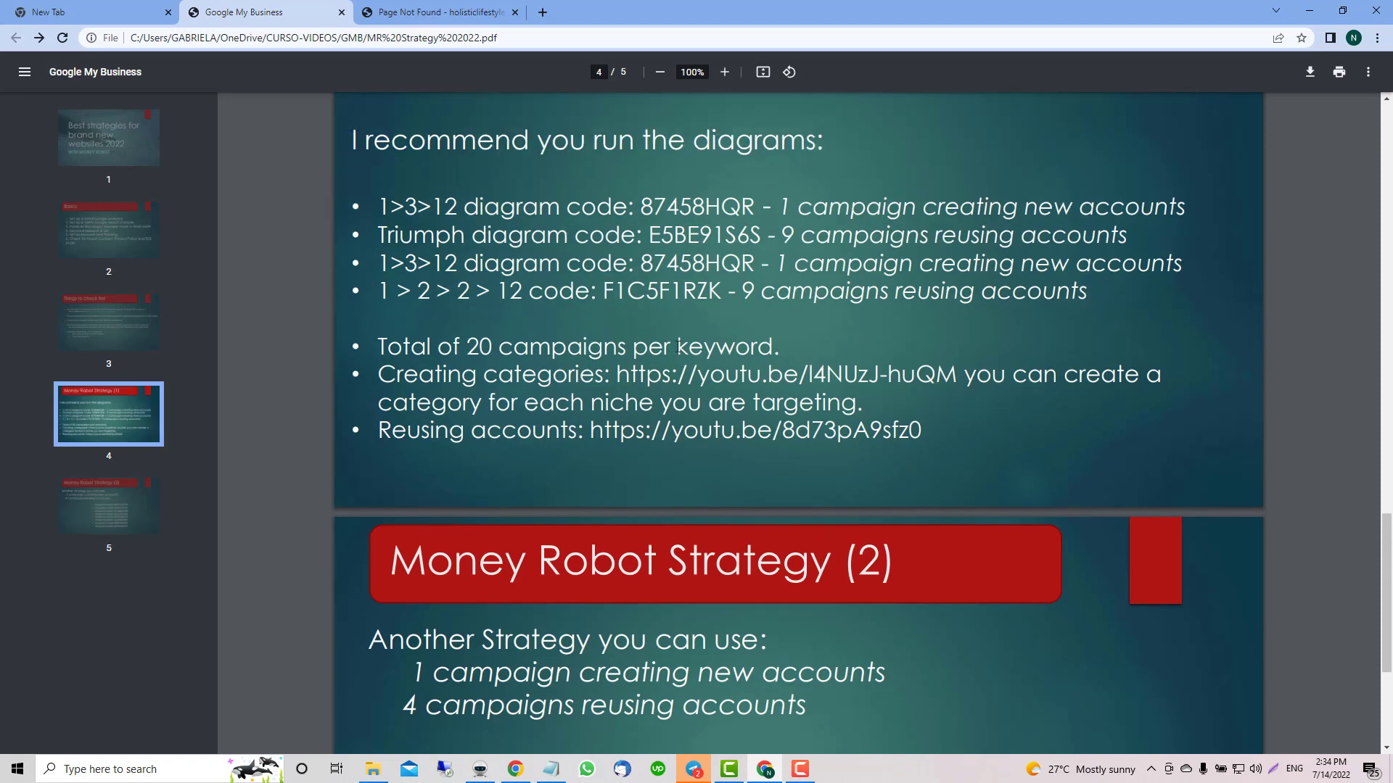
{"action": "left_click_drag", "start_coordinate": [618, 349], "coordinate": [788, 350]}
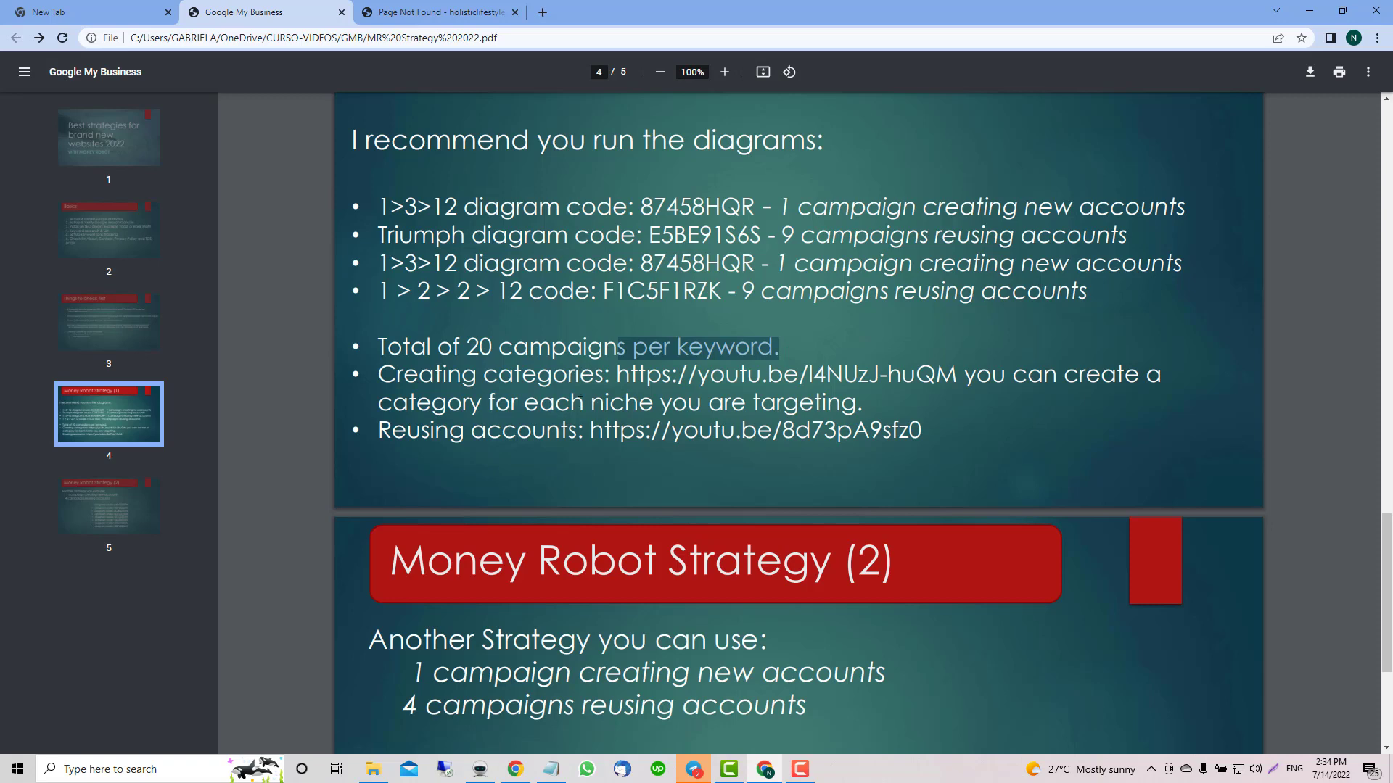
{"action": "scroll", "coordinate": [754, 454], "scroll_direction": "down", "scroll_amount": 4}
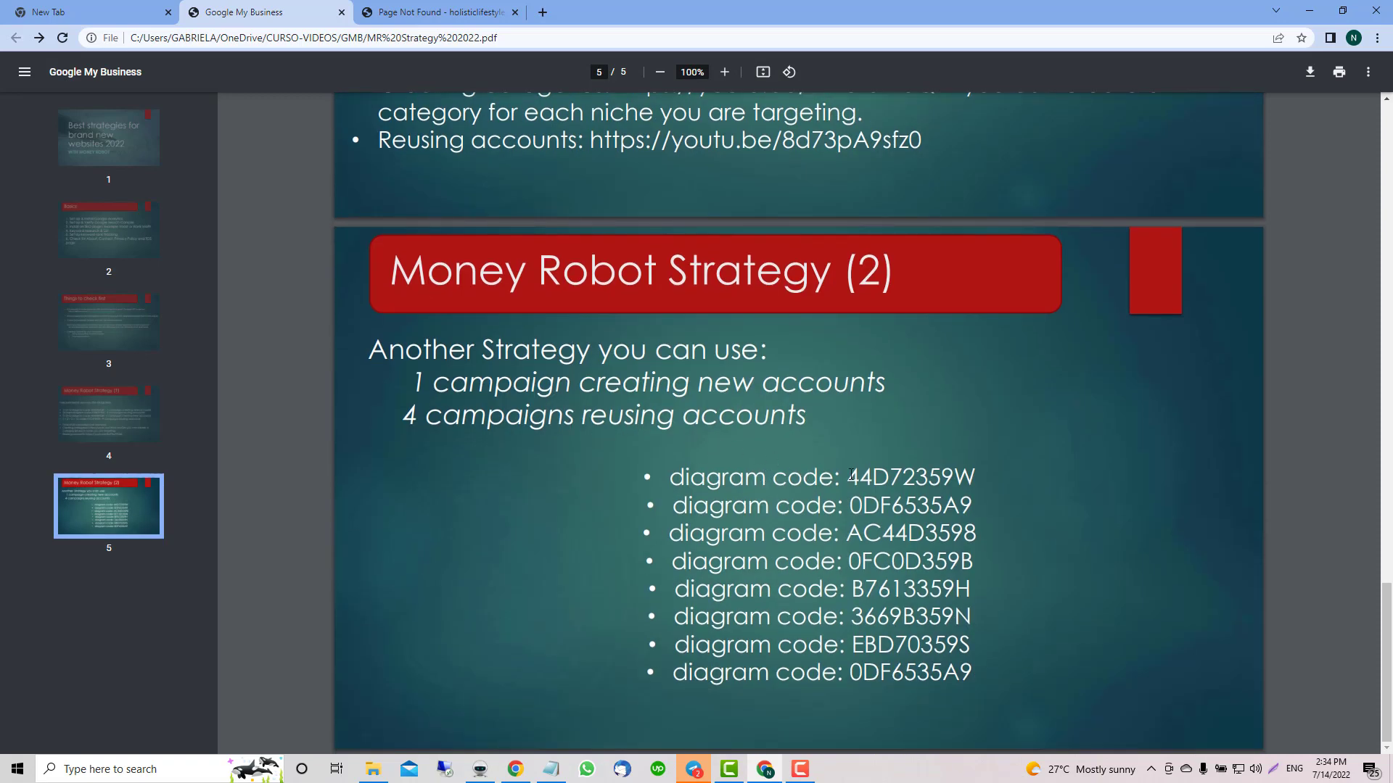
{"action": "left_click_drag", "start_coordinate": [847, 477], "coordinate": [979, 480]}
{"action": "key", "text": "ctrl+c"}
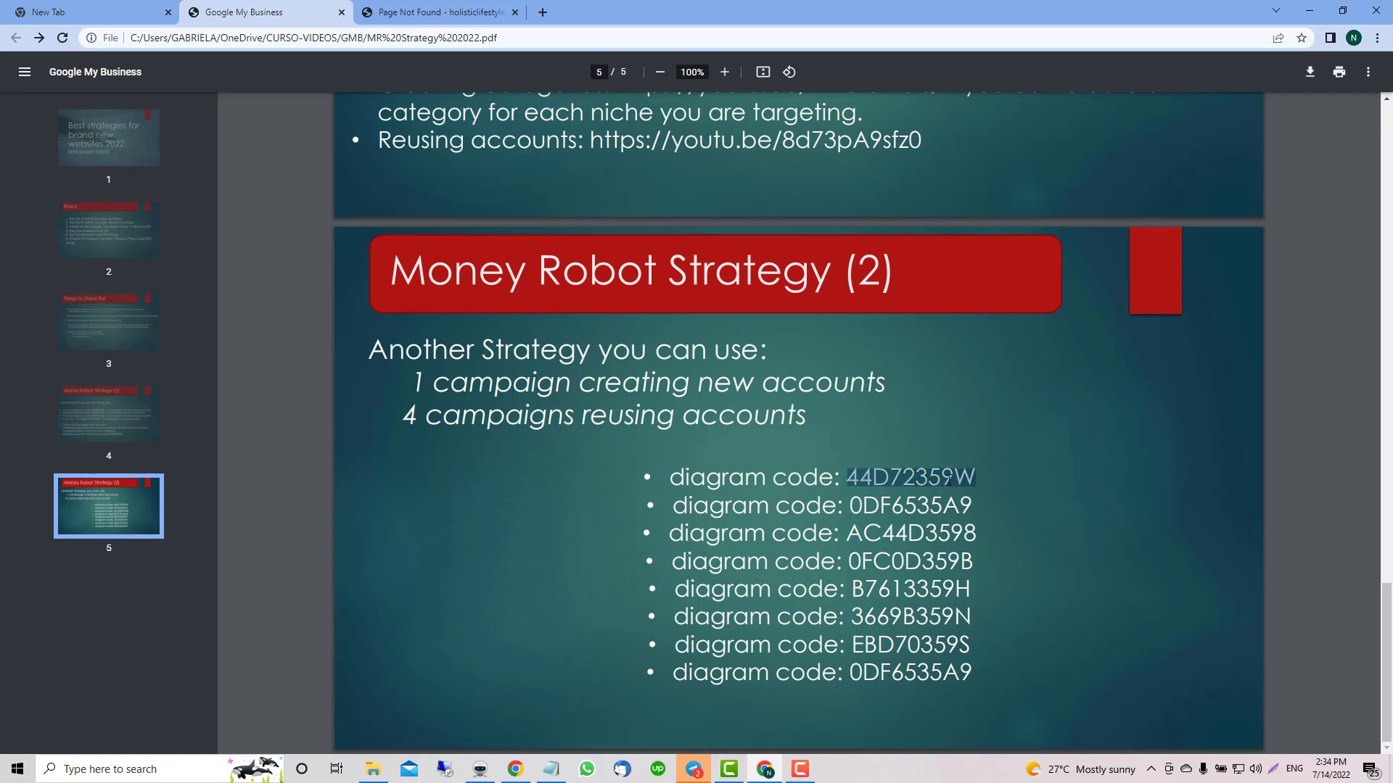
Create a new tiered SEO campaign in Money Robot from imported diagram 44D72359W, then return to the PDF
{"action": "left_click", "coordinate": [479, 769]}
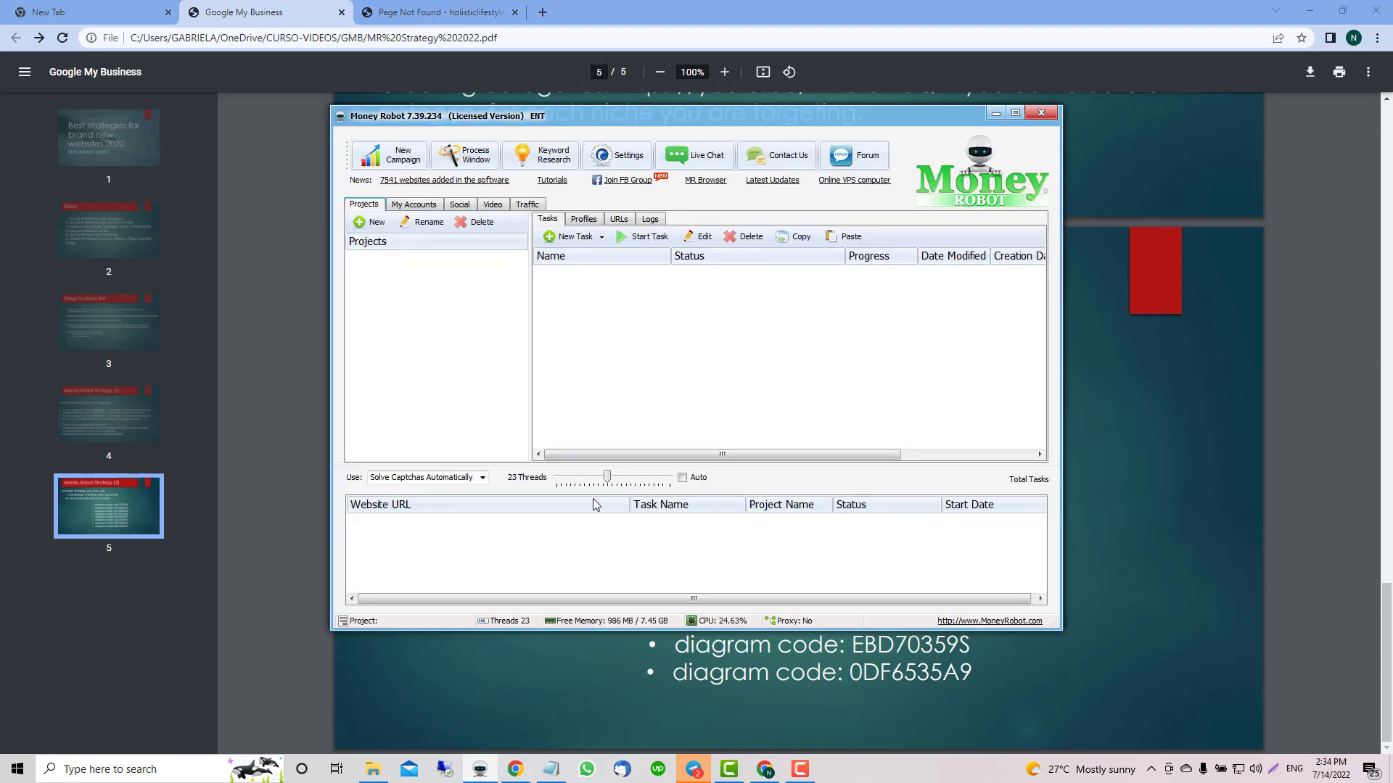
{"action": "left_click", "coordinate": [390, 156]}
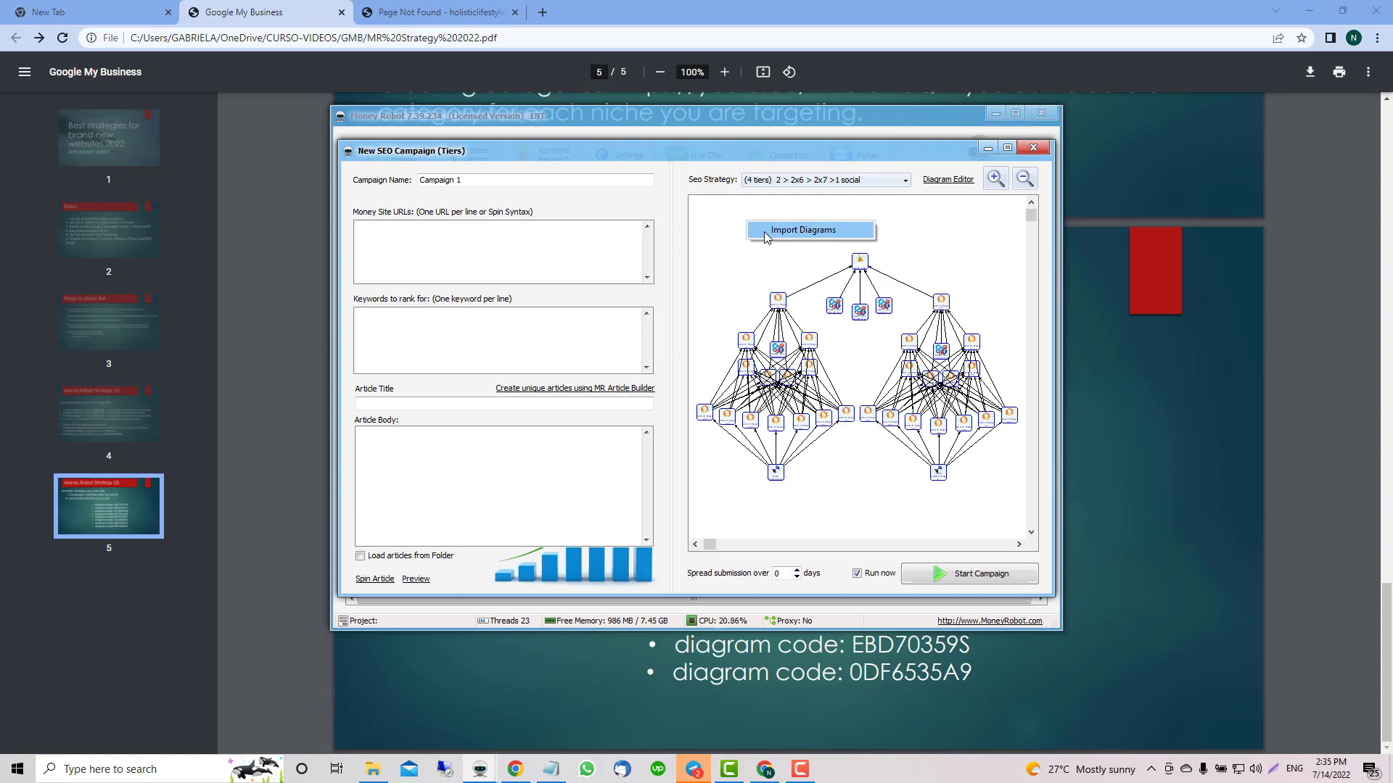
{"action": "left_click", "coordinate": [764, 233]}
{"action": "key", "text": "ctrl+v"}
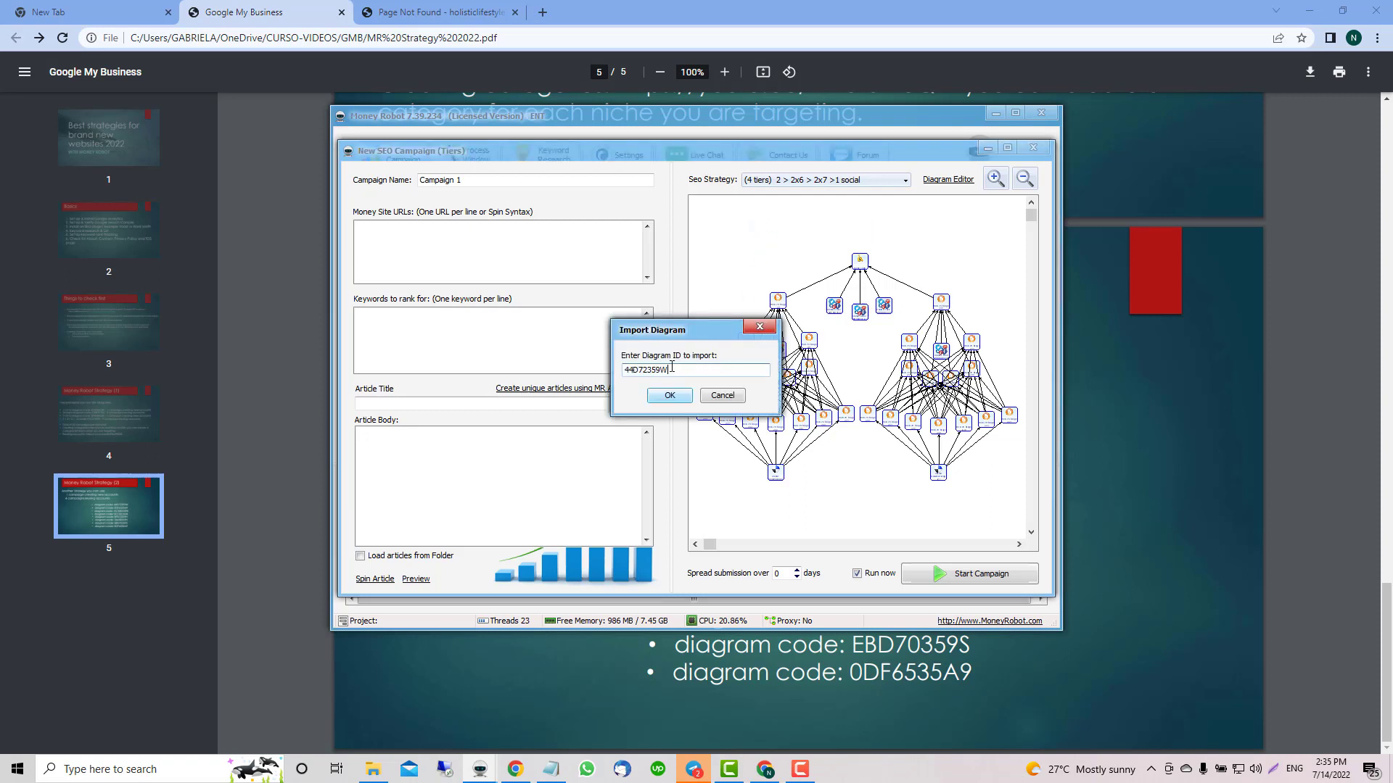
{"action": "left_click", "coordinate": [670, 395]}
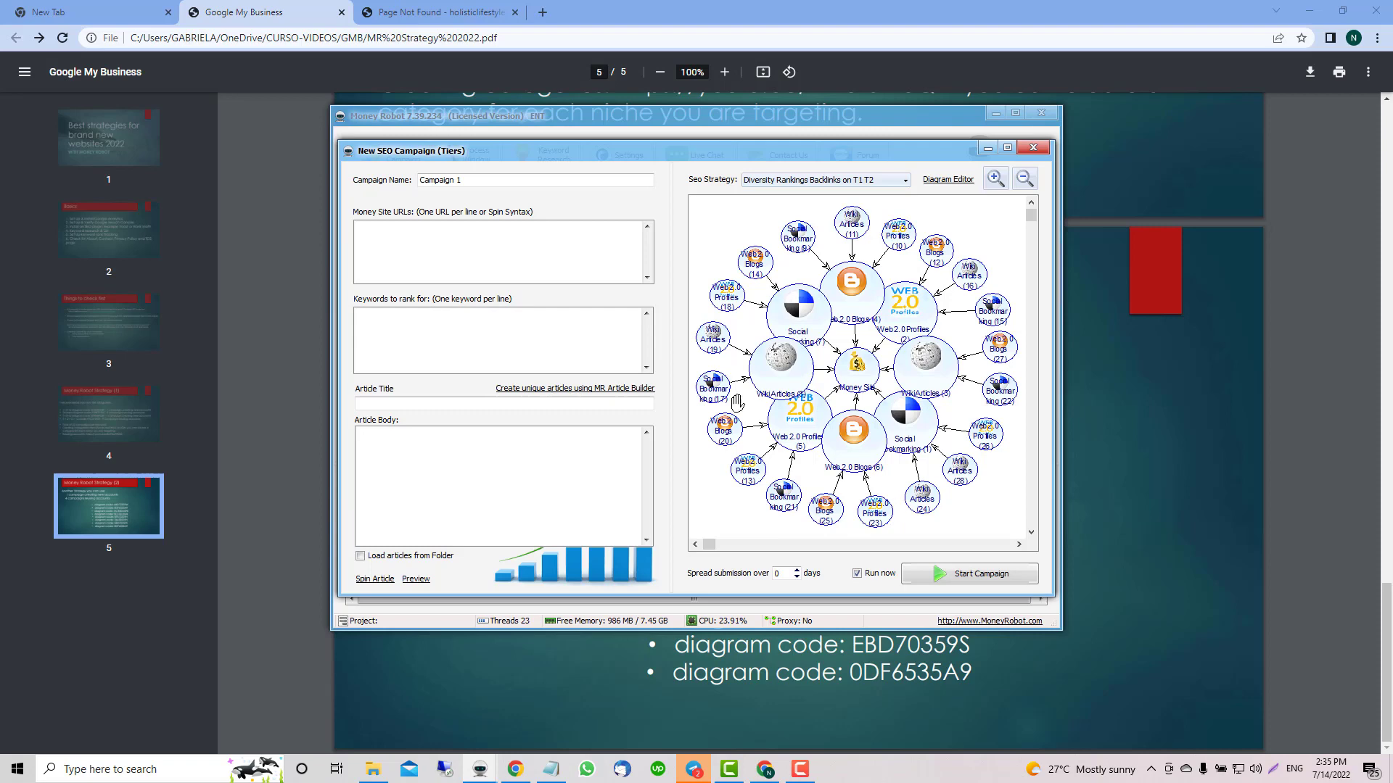
{"action": "left_click", "coordinate": [115, 408]}
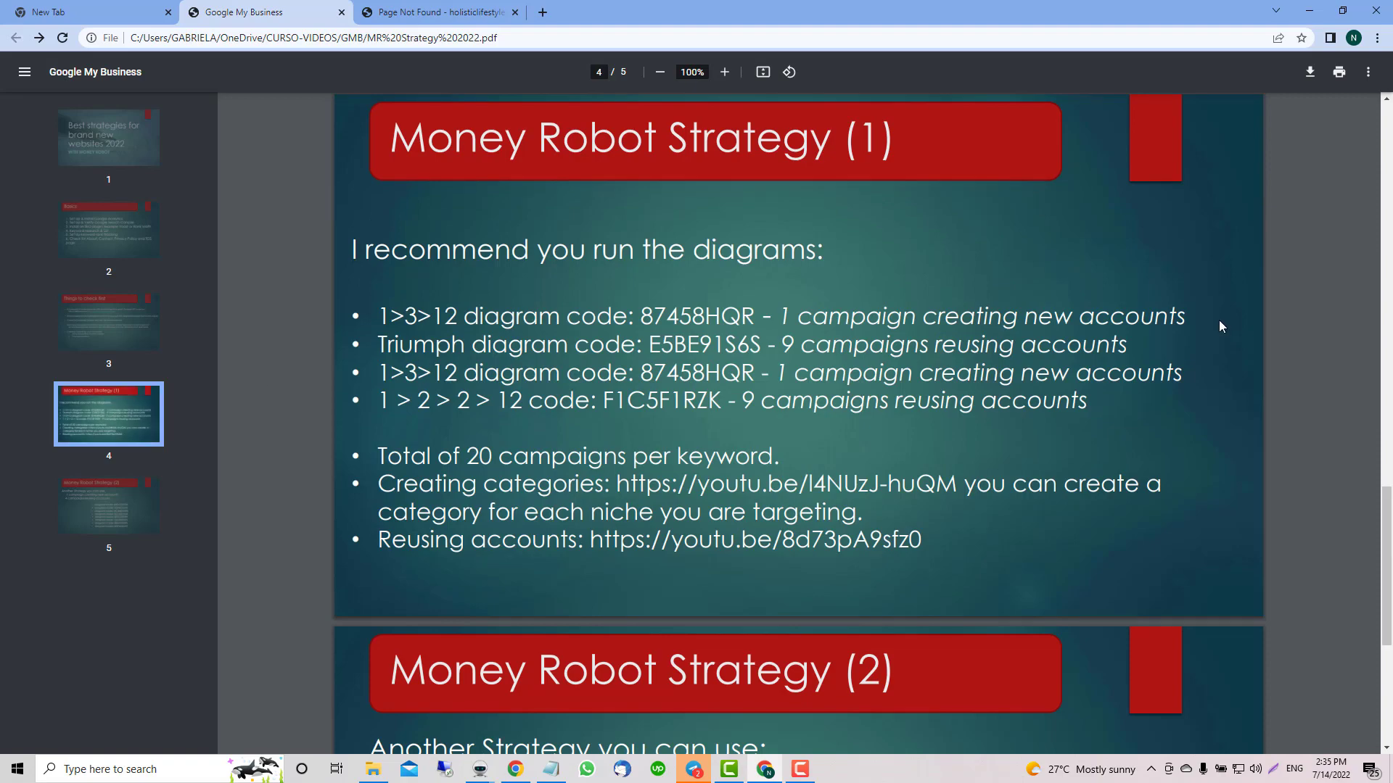
{"action": "scroll", "coordinate": [1223, 326], "scroll_direction": "down", "scroll_amount": 5}
{"action": "scroll", "coordinate": [937, 347], "scroll_direction": "down", "scroll_amount": 1}
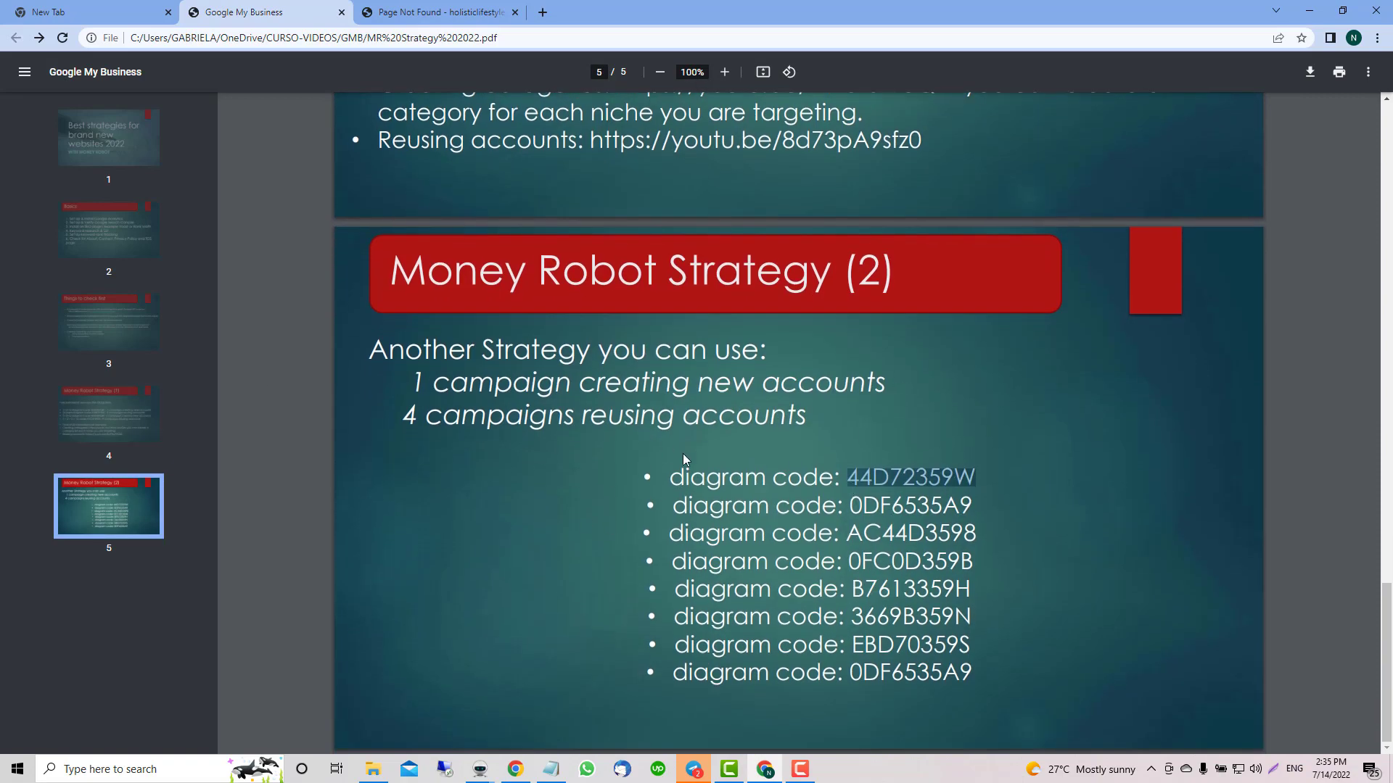
{"action": "scroll", "coordinate": [708, 271], "scroll_direction": "up", "scroll_amount": 4}
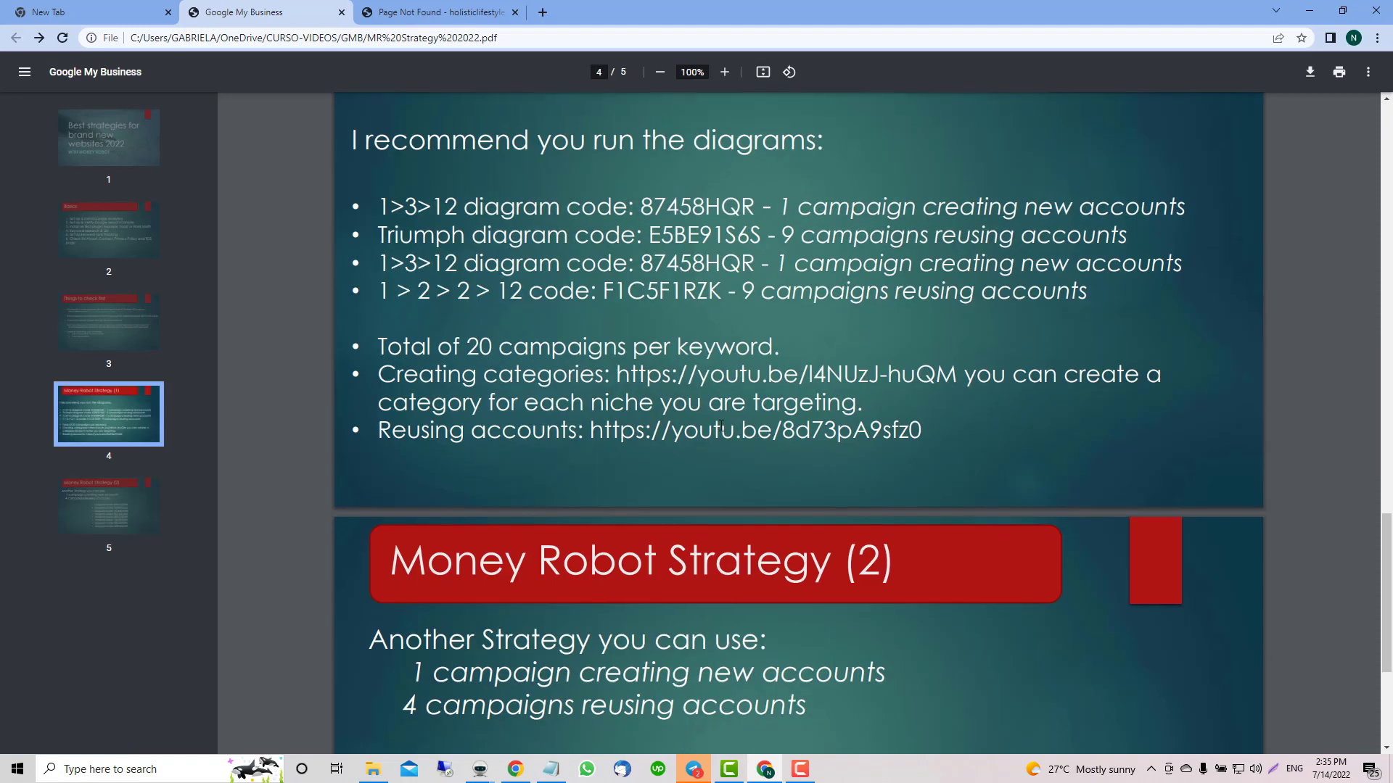
{"action": "scroll", "coordinate": [714, 473], "scroll_direction": "down", "scroll_amount": 4}
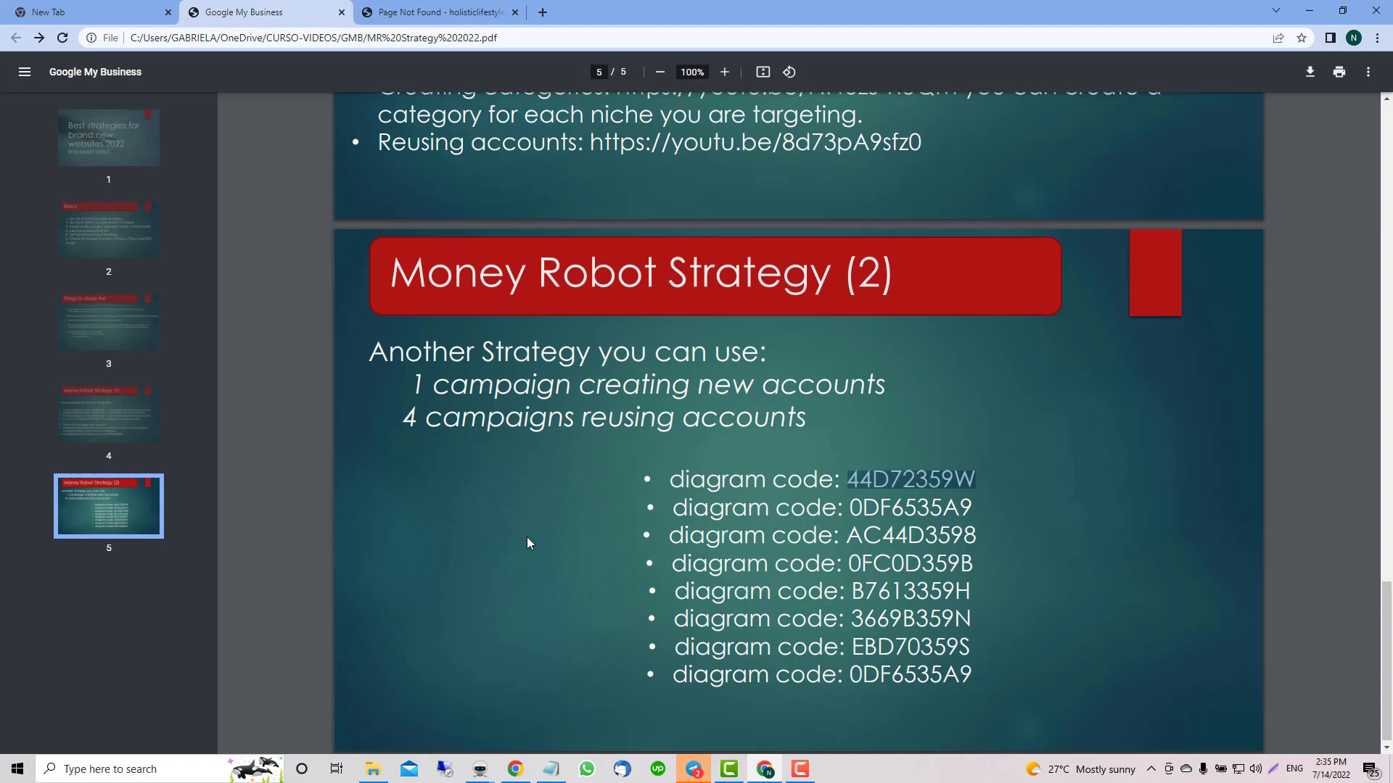
{"action": "scroll", "coordinate": [526, 542], "scroll_direction": "up", "scroll_amount": 6}
Reload the holisticlifestyle.in tab so it shows the Archives page, briefly checking the PDF tab
{"action": "left_click", "coordinate": [417, 17]}
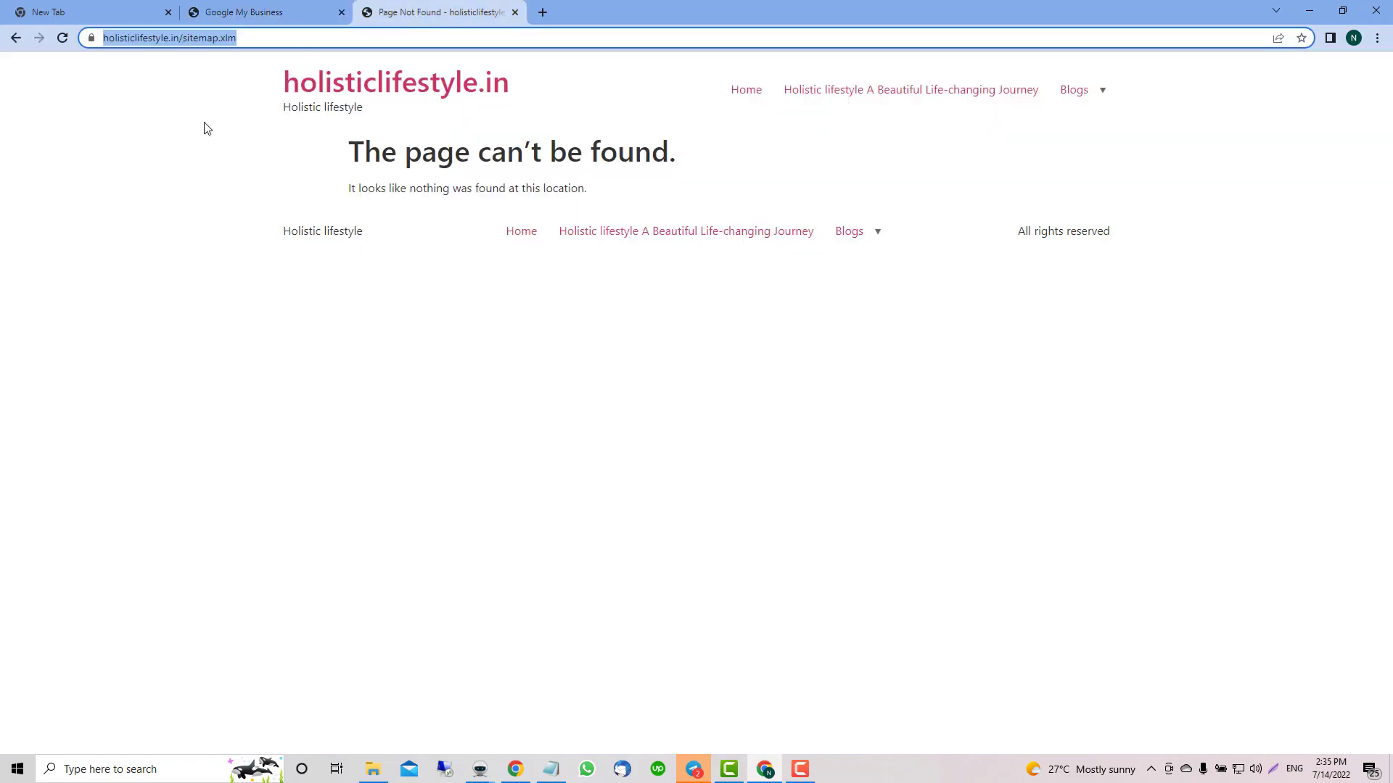
{"action": "key", "text": "F5"}
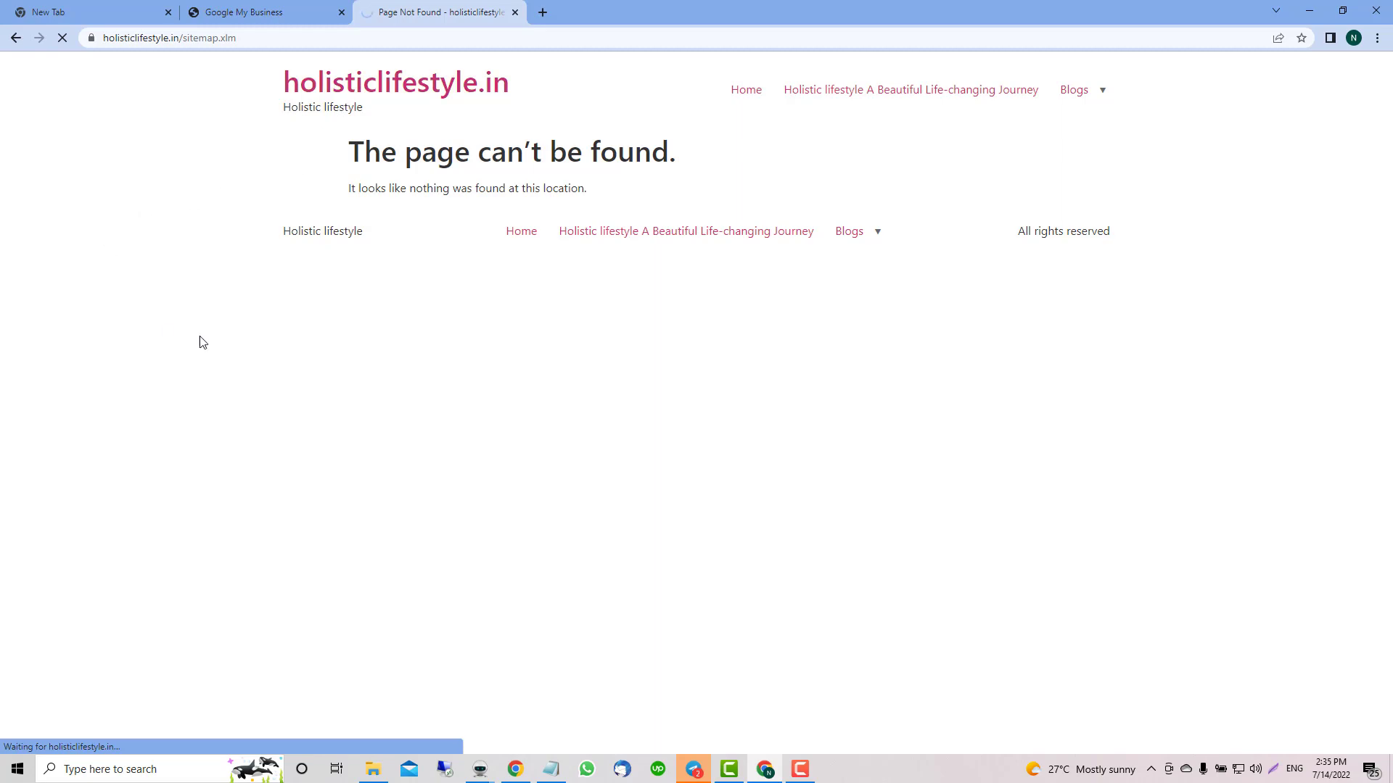
{"action": "mouse_move", "coordinate": [1075, 95]}
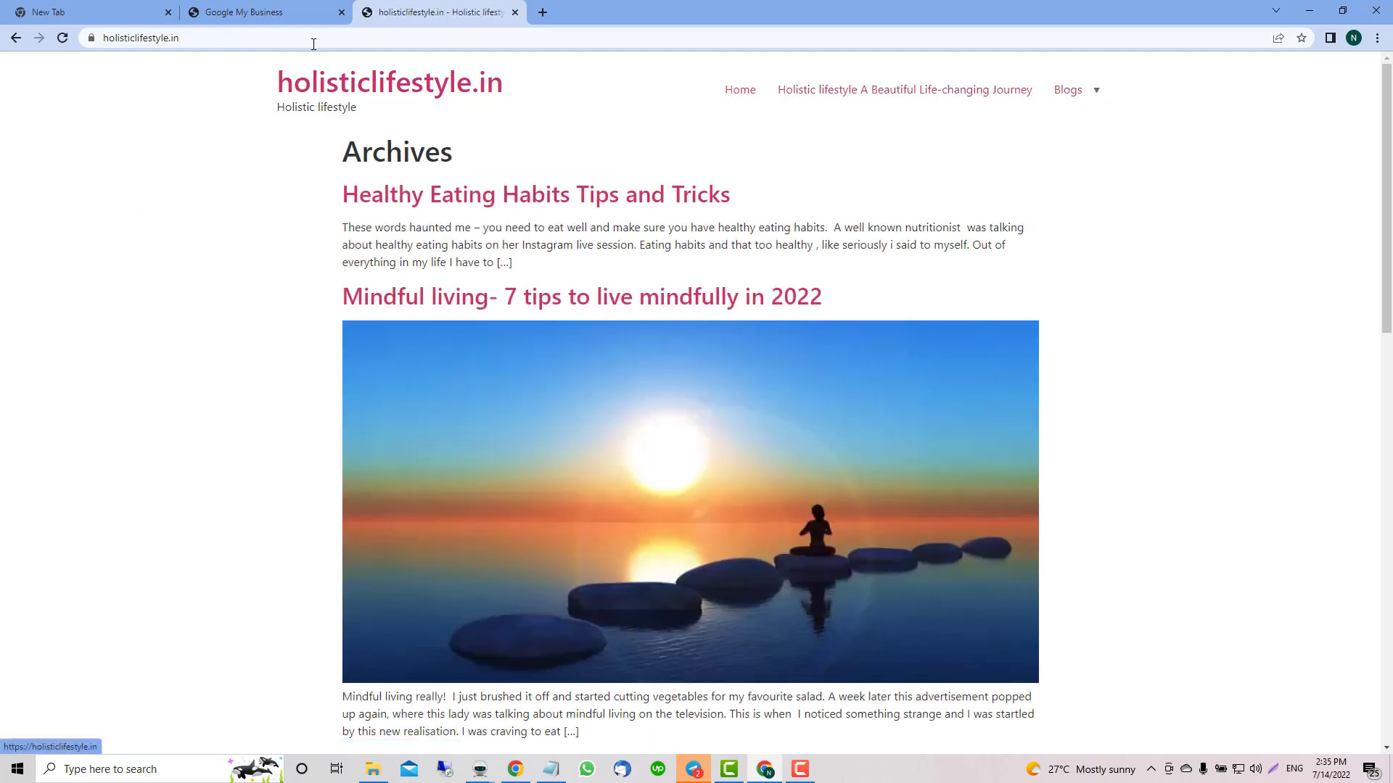
{"action": "left_click", "coordinate": [282, 14]}
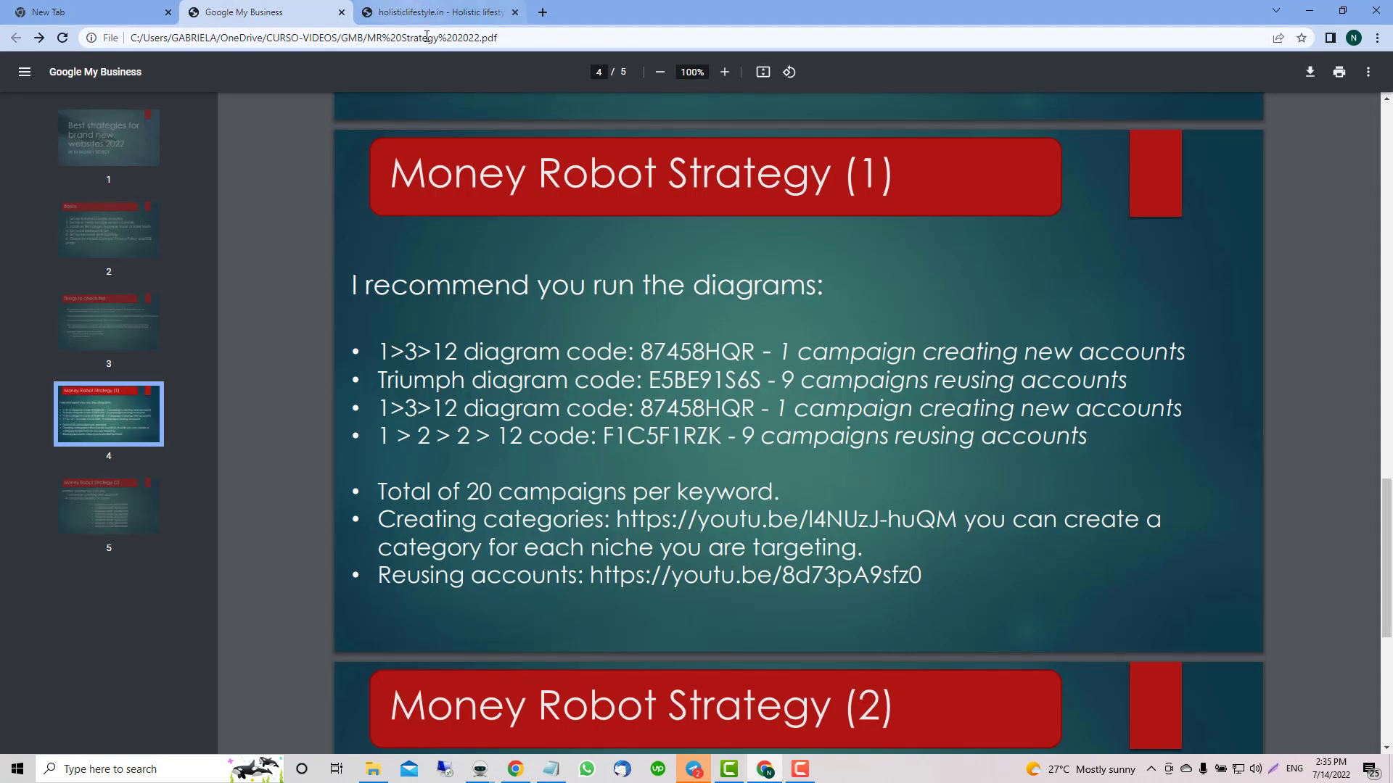
{"action": "left_click", "coordinate": [435, 13]}
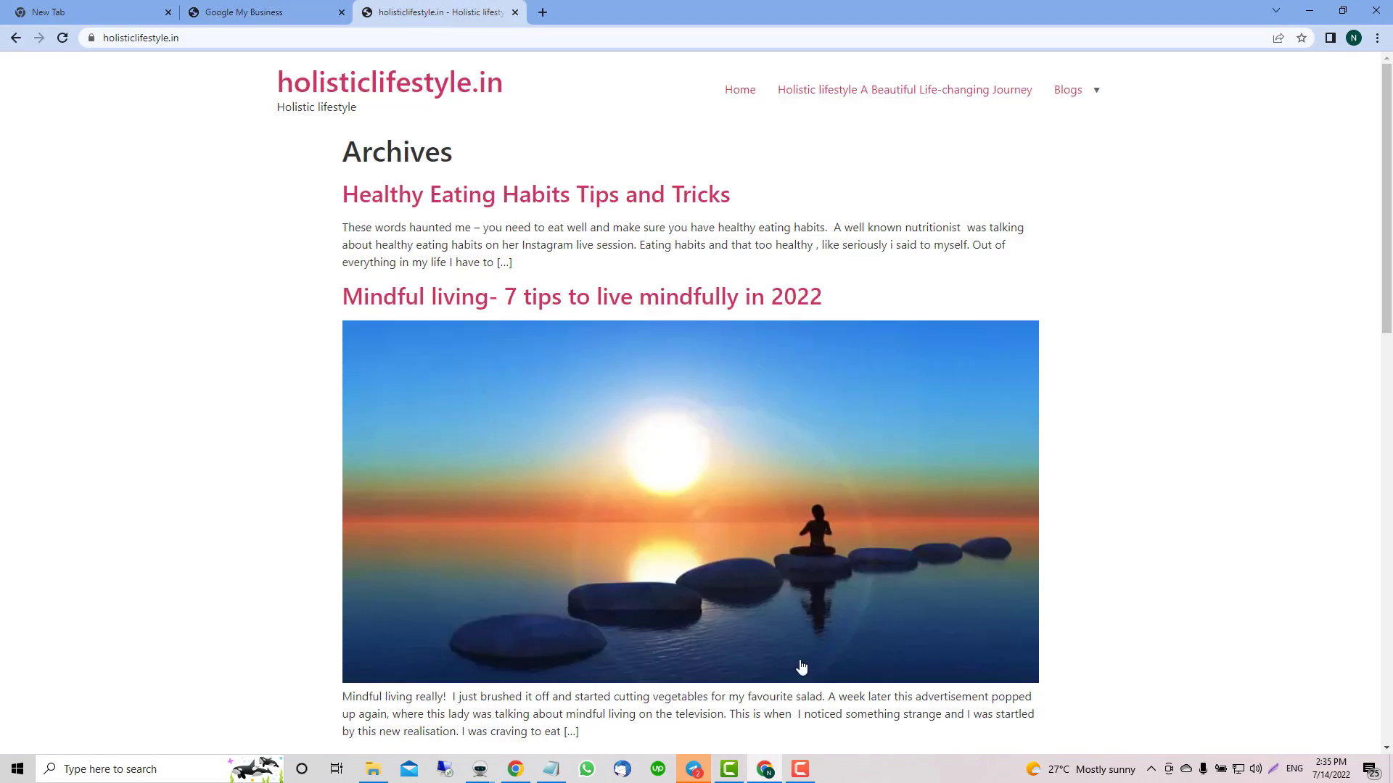
Rename the Categories heading in the Notepad notes to 'Main Categories'
{"action": "left_click", "coordinate": [551, 770]}
{"action": "scroll", "coordinate": [1027, 367], "scroll_direction": "up", "scroll_amount": 3}
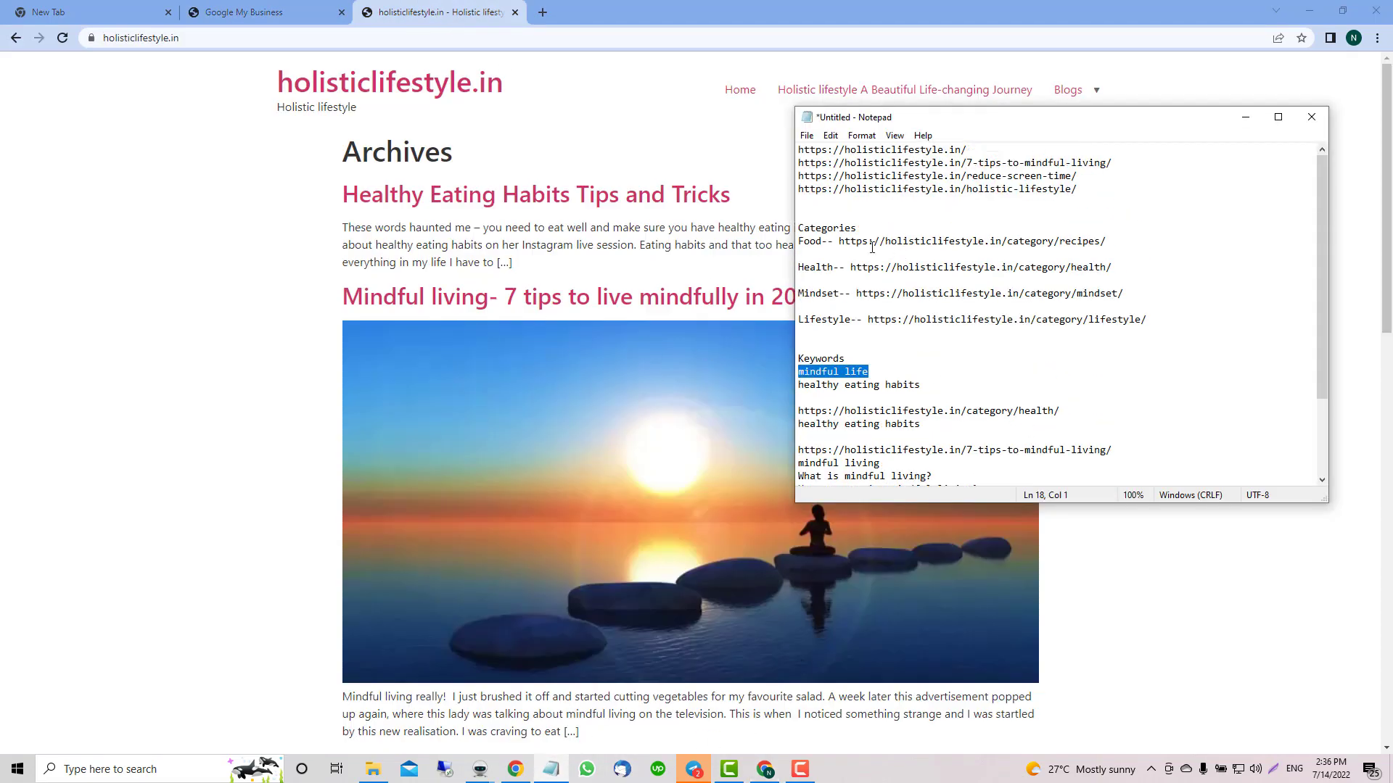
{"action": "left_click_drag", "start_coordinate": [798, 229], "coordinate": [1158, 324]}
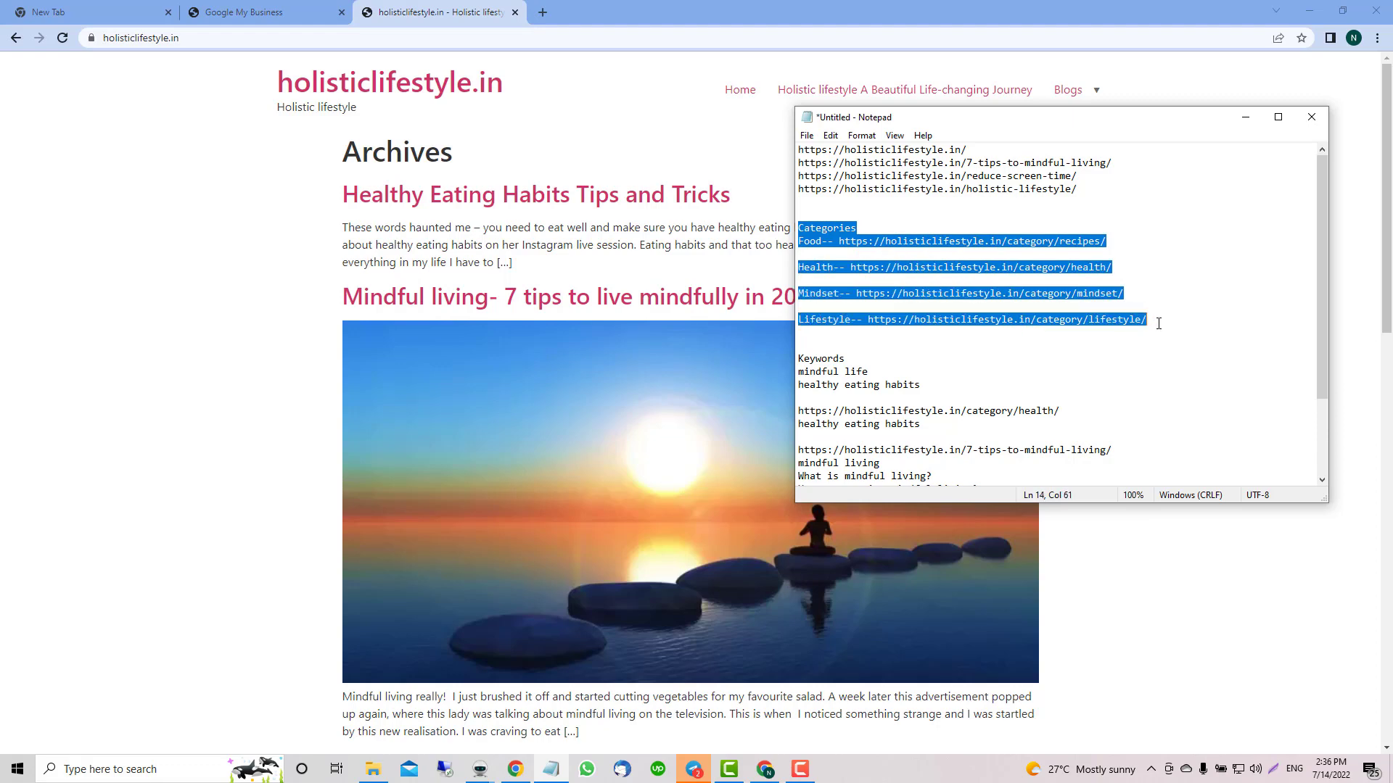
{"action": "left_click", "coordinate": [797, 229]}
{"action": "type", "text": "Main"}
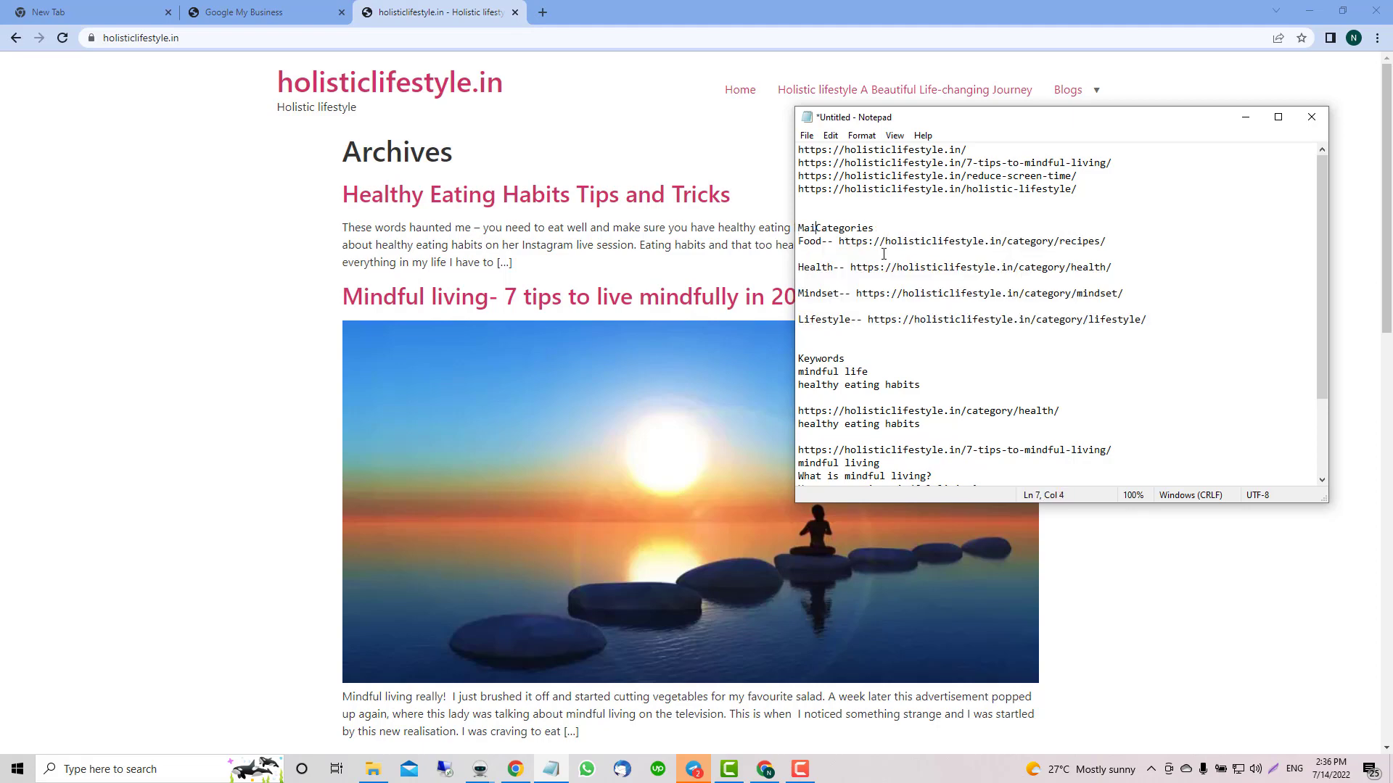
{"action": "left_click", "coordinate": [878, 385]}
Select the category and post URL lines in the notes, including the 7-tips-to-mindful-living URL
{"action": "left_click_drag", "start_coordinate": [798, 242], "coordinate": [1107, 244]}
{"action": "key", "text": "Down"}
{"action": "key", "text": "Down"}
{"action": "key", "text": "Down"}
{"action": "key", "text": "Down"}
{"action": "key", "text": "Down"}
{"action": "key", "text": "Down"}
{"action": "key", "text": "Down"}
{"action": "left_click_drag", "start_coordinate": [798, 163], "coordinate": [1086, 190]}
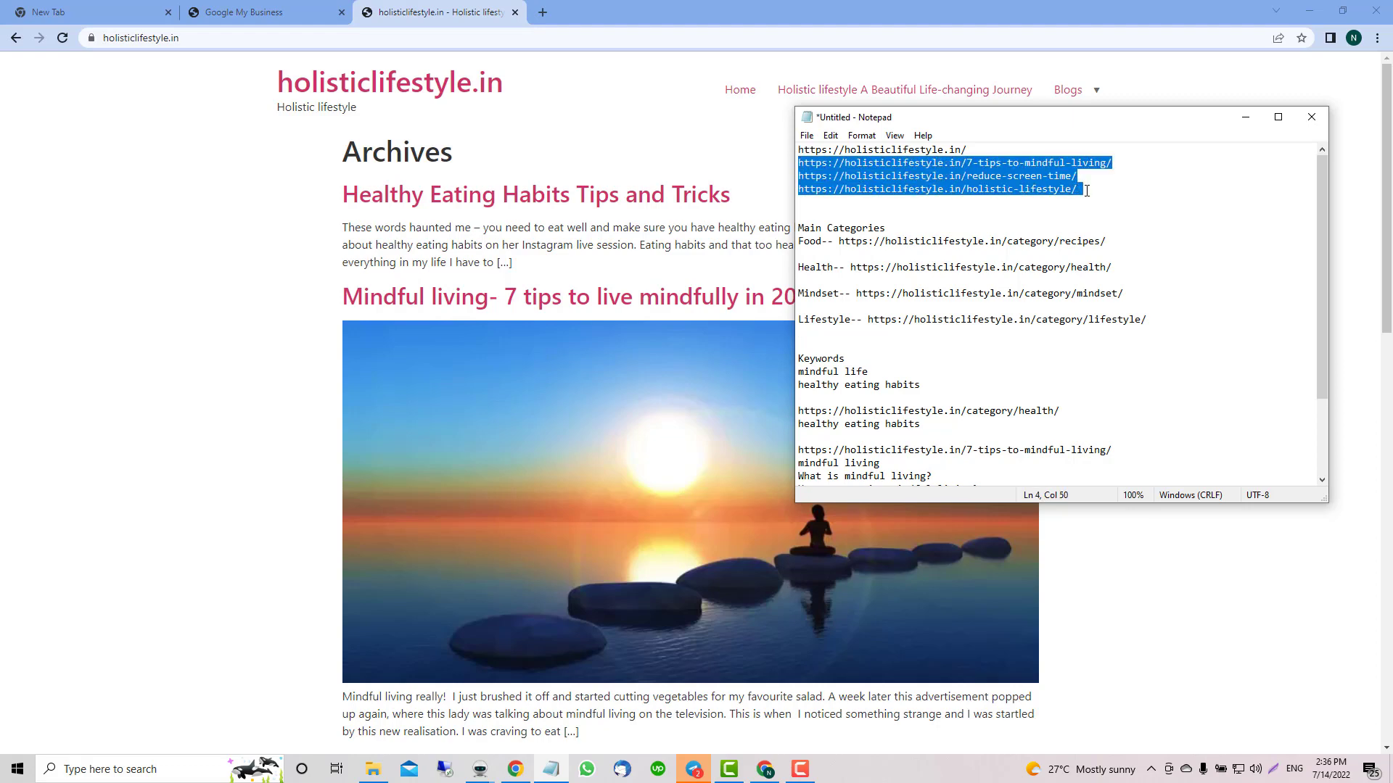
{"action": "scroll", "coordinate": [1038, 377], "scroll_direction": "down", "scroll_amount": 3}
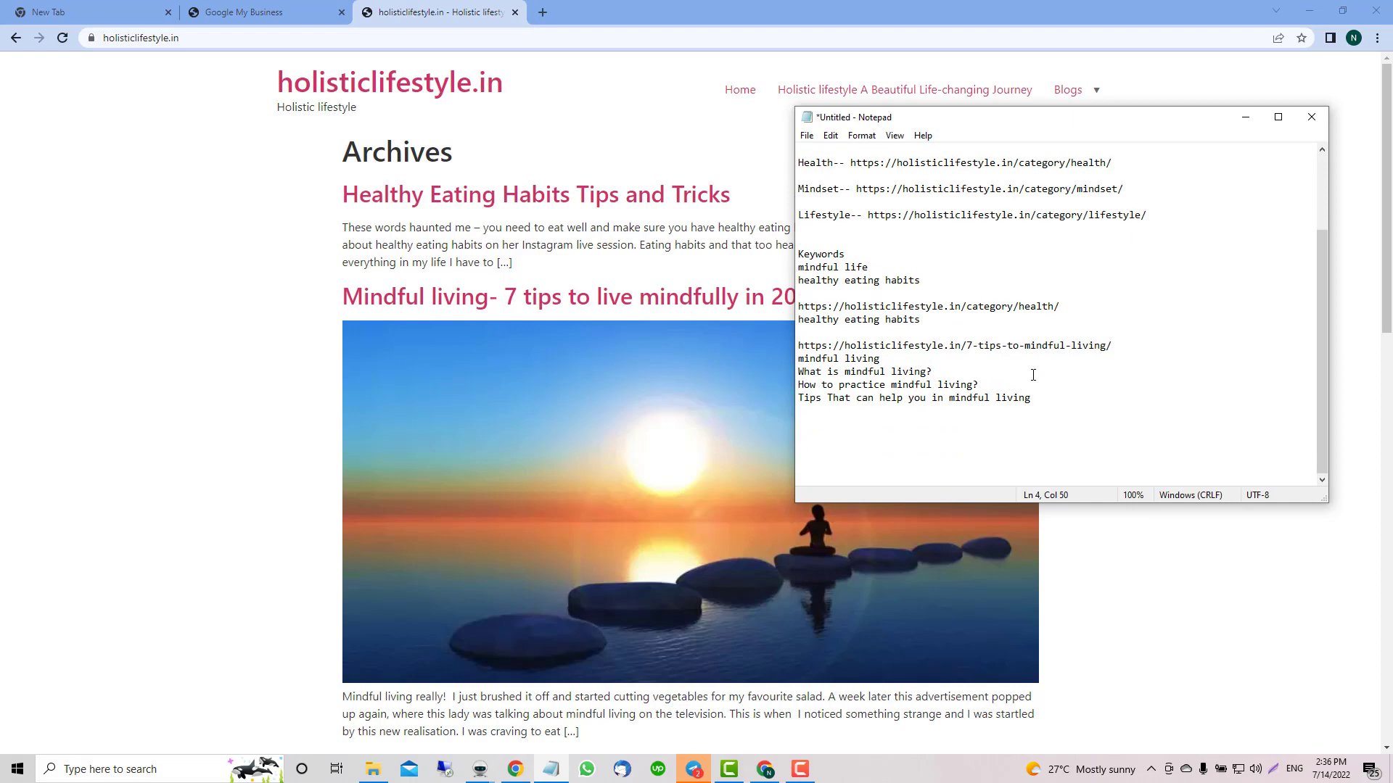
{"action": "scroll", "coordinate": [1033, 375], "scroll_direction": "up", "scroll_amount": 2}
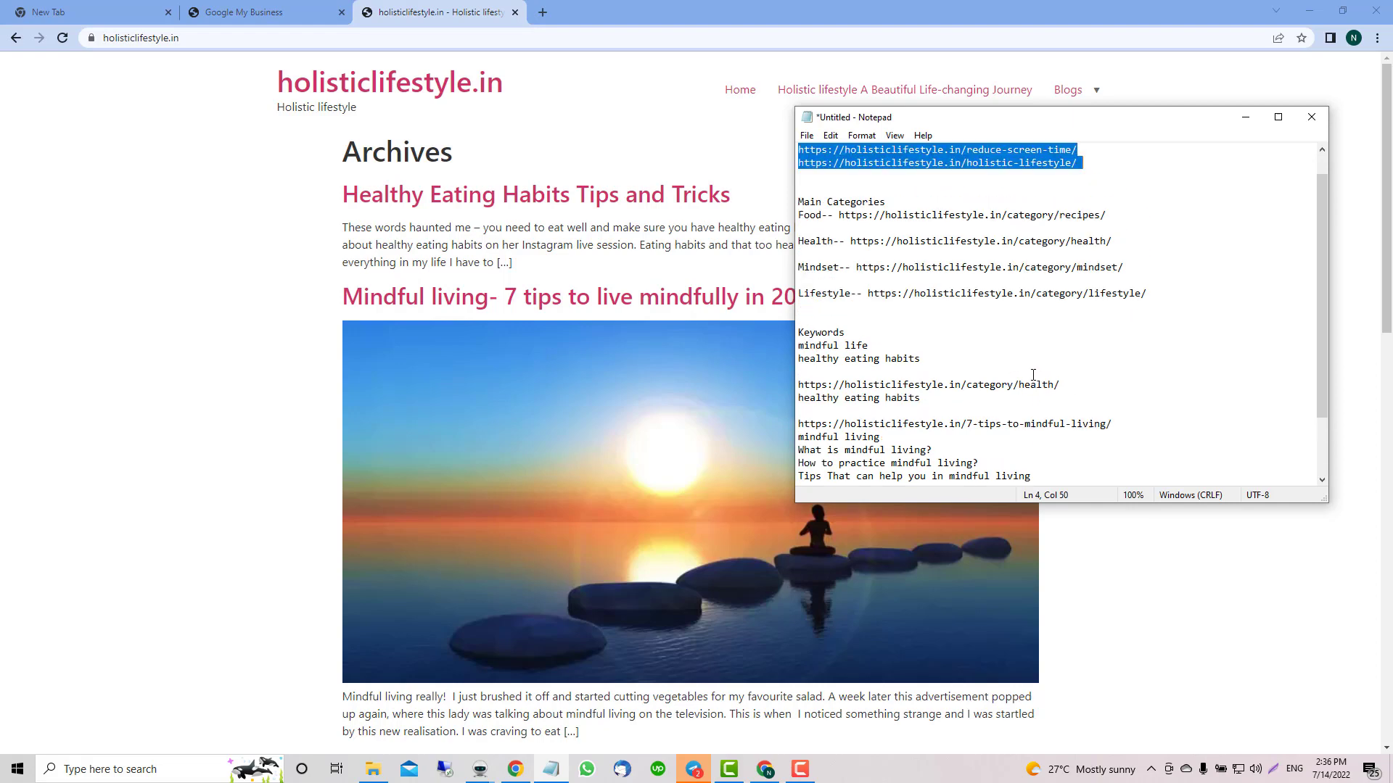
{"action": "scroll", "coordinate": [1033, 375], "scroll_direction": "down", "scroll_amount": 2}
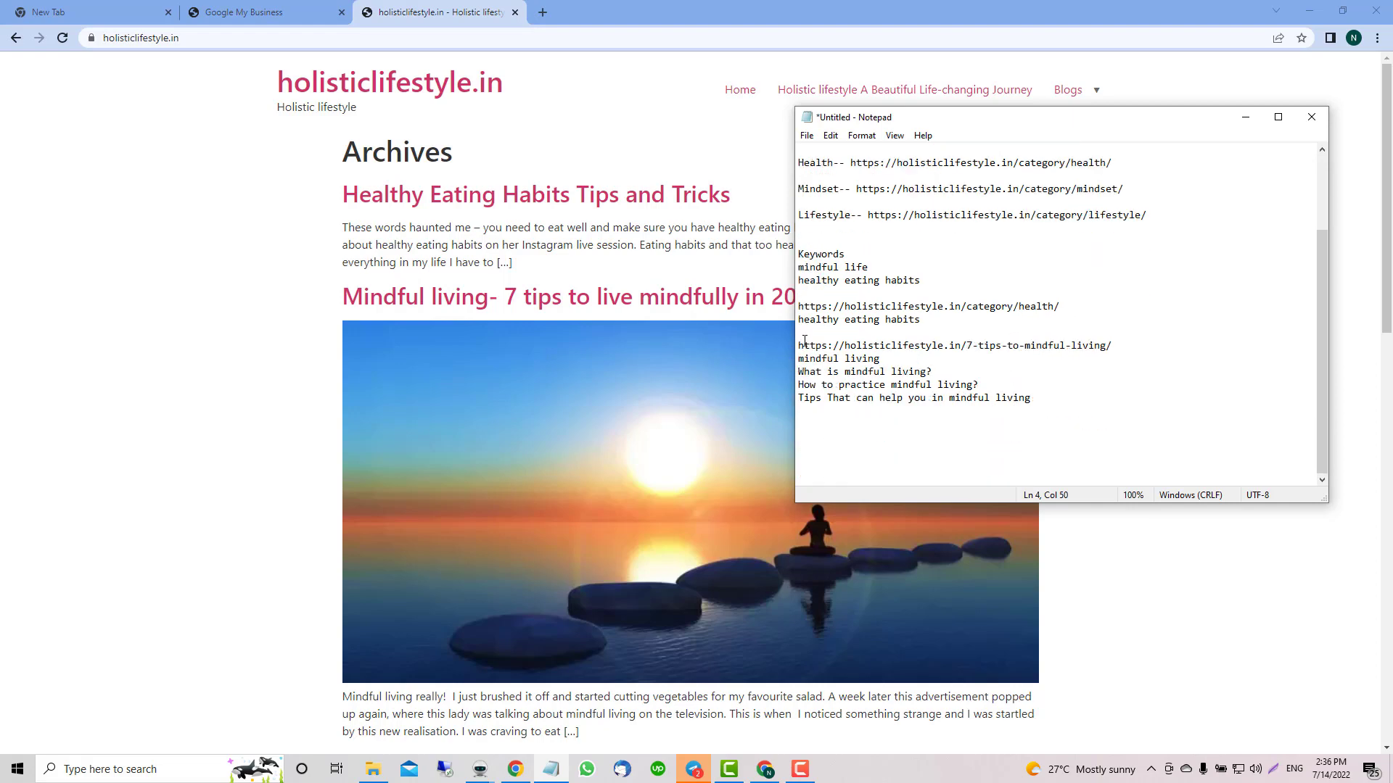
{"action": "mouse_move", "coordinate": [800, 345]}
{"action": "left_mouse_down"}
{"action": "mouse_move", "coordinate": [987, 357]}
{"action": "mouse_move", "coordinate": [1118, 343]}
{"action": "mouse_move", "coordinate": [797, 306]}
{"action": "mouse_move", "coordinate": [1062, 305]}
{"action": "left_mouse_up"}
{"action": "key", "text": "ctrl+c"}
{"action": "left_click", "coordinate": [954, 306]}
{"action": "left_click", "coordinate": [961, 336]}
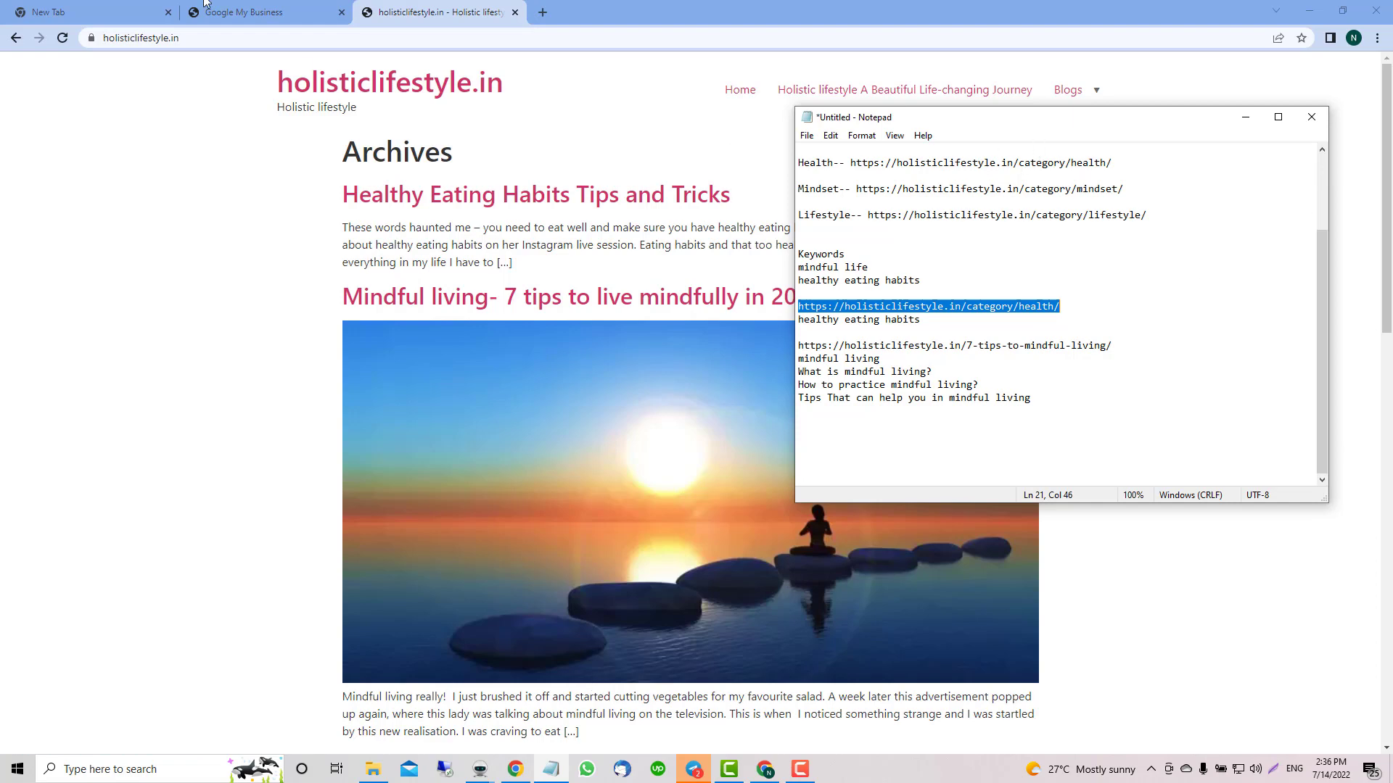
{"action": "left_click", "coordinate": [479, 771]}
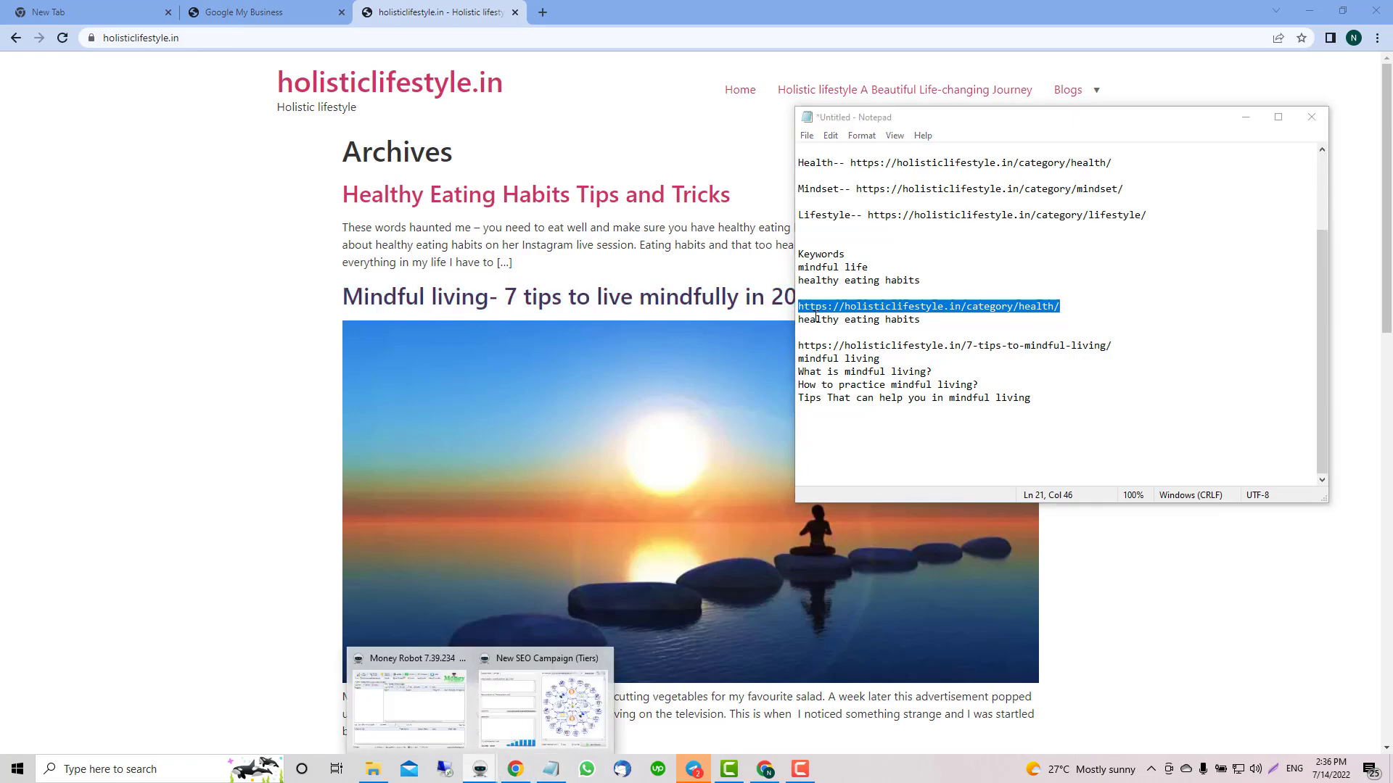
{"action": "left_click", "coordinate": [544, 700]}
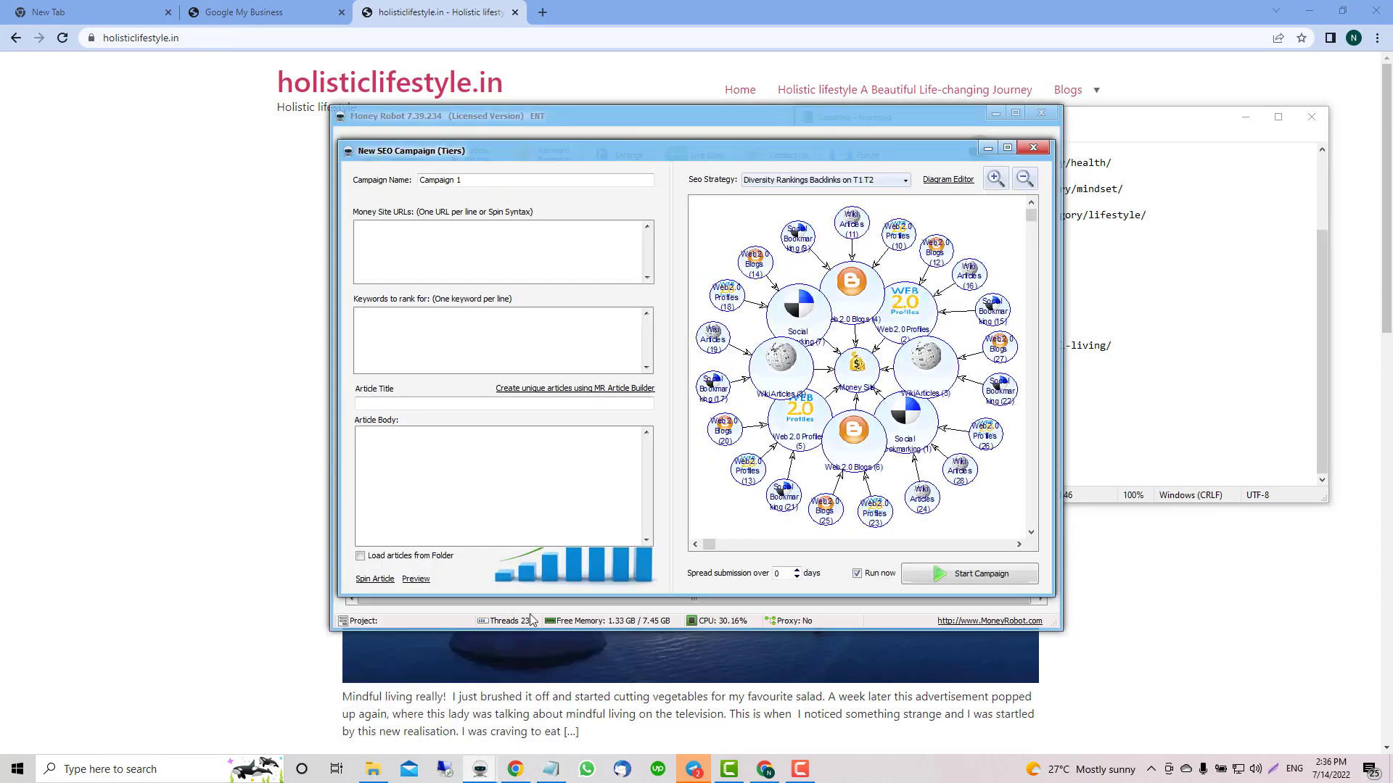
{"action": "left_click", "coordinate": [478, 233]}
{"action": "key", "text": "ctrl+v"}
Select the 'healthy eating habits' keyword in the Notepad notes
{"action": "left_click_drag", "start_coordinate": [554, 150], "coordinate": [595, 306]}
{"action": "key", "text": "alt+Tab"}
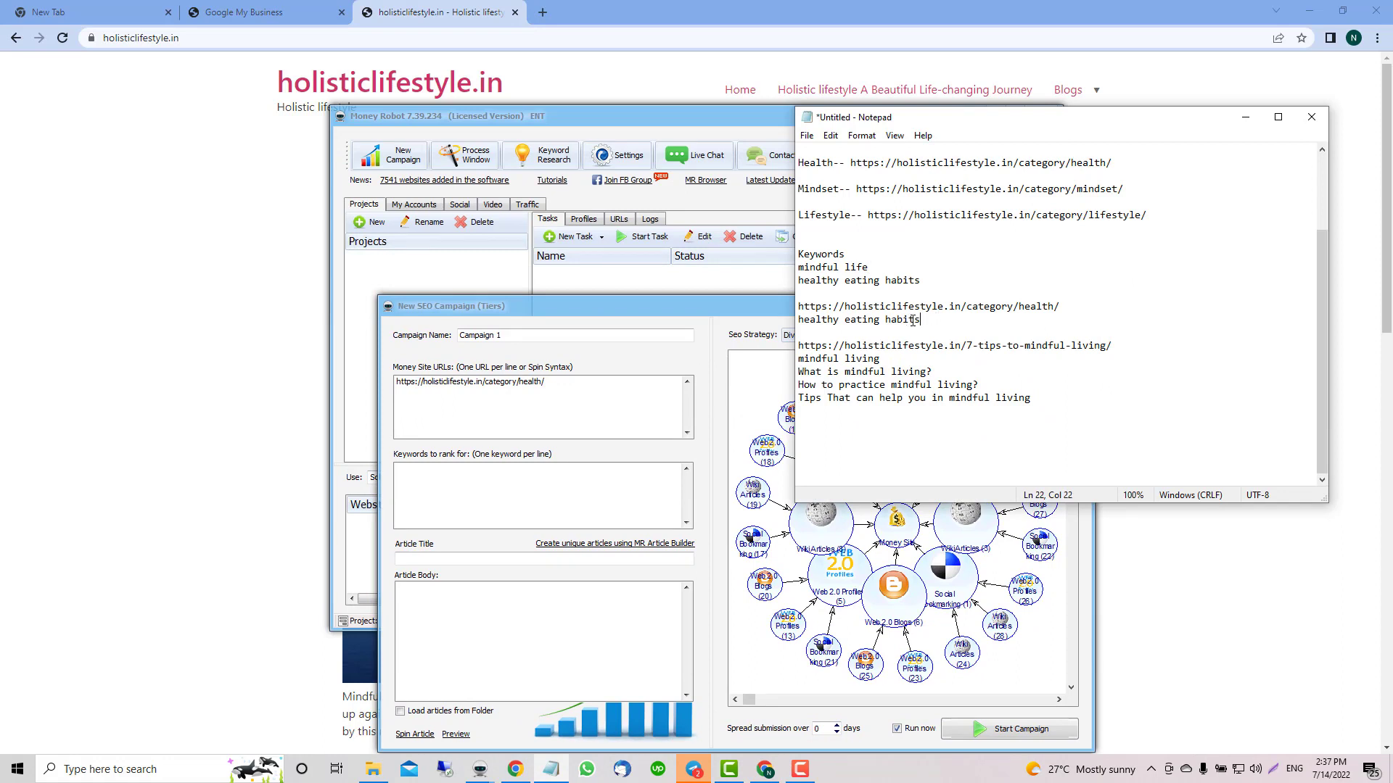
{"action": "left_click_drag", "start_coordinate": [914, 321], "coordinate": [795, 319]}
{"action": "key", "text": "ctrl+c"}
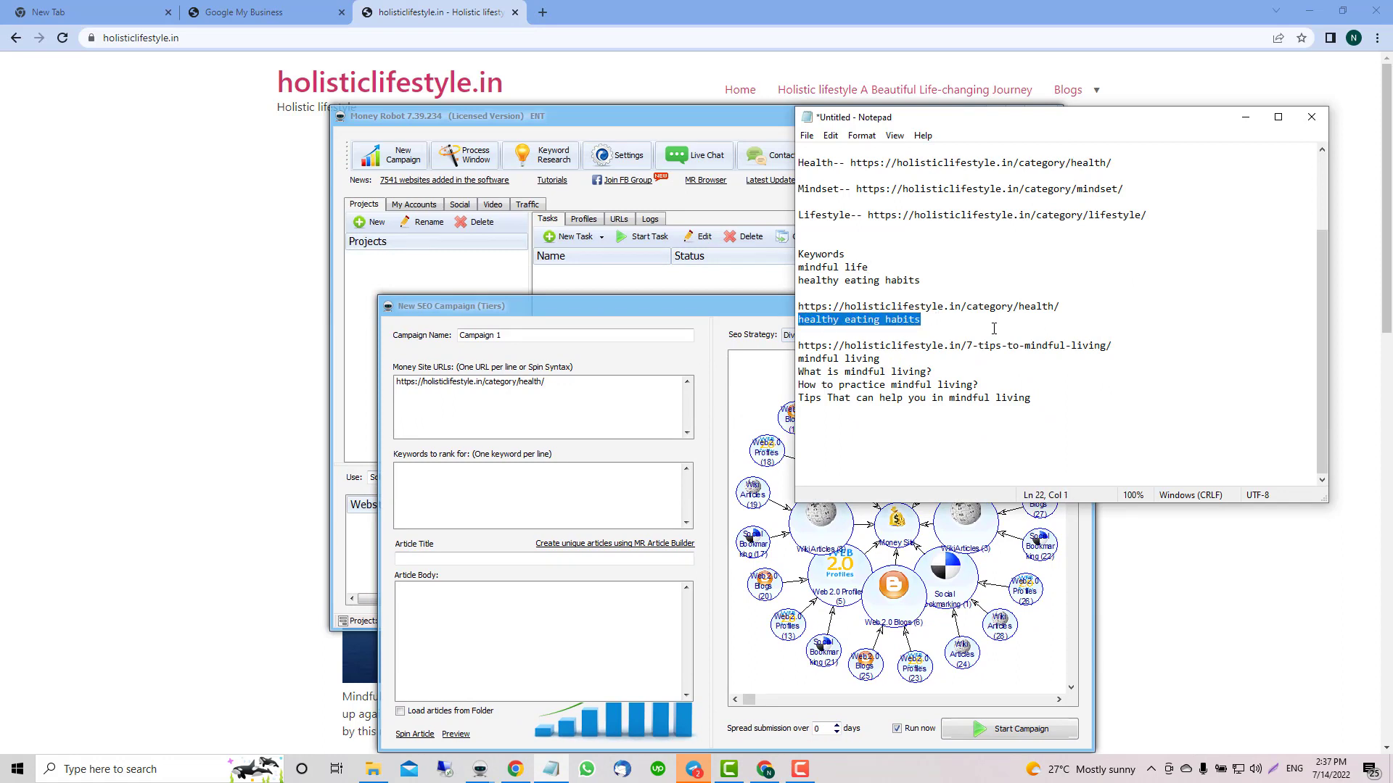
{"action": "left_click", "coordinate": [469, 264]}
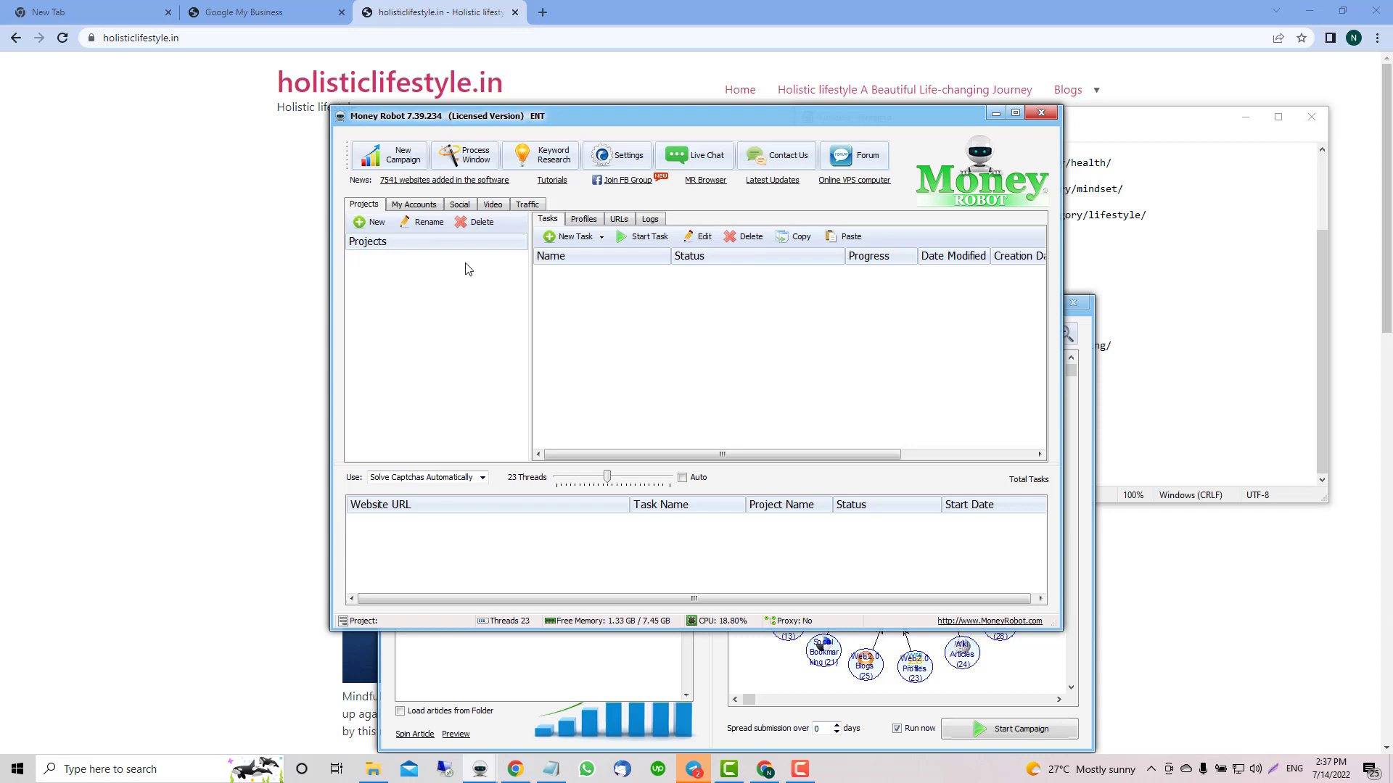
Research 'healthy eating habits' and paste the related keyword suggestions into the campaign's Keywords
{"action": "left_click", "coordinate": [528, 159]}
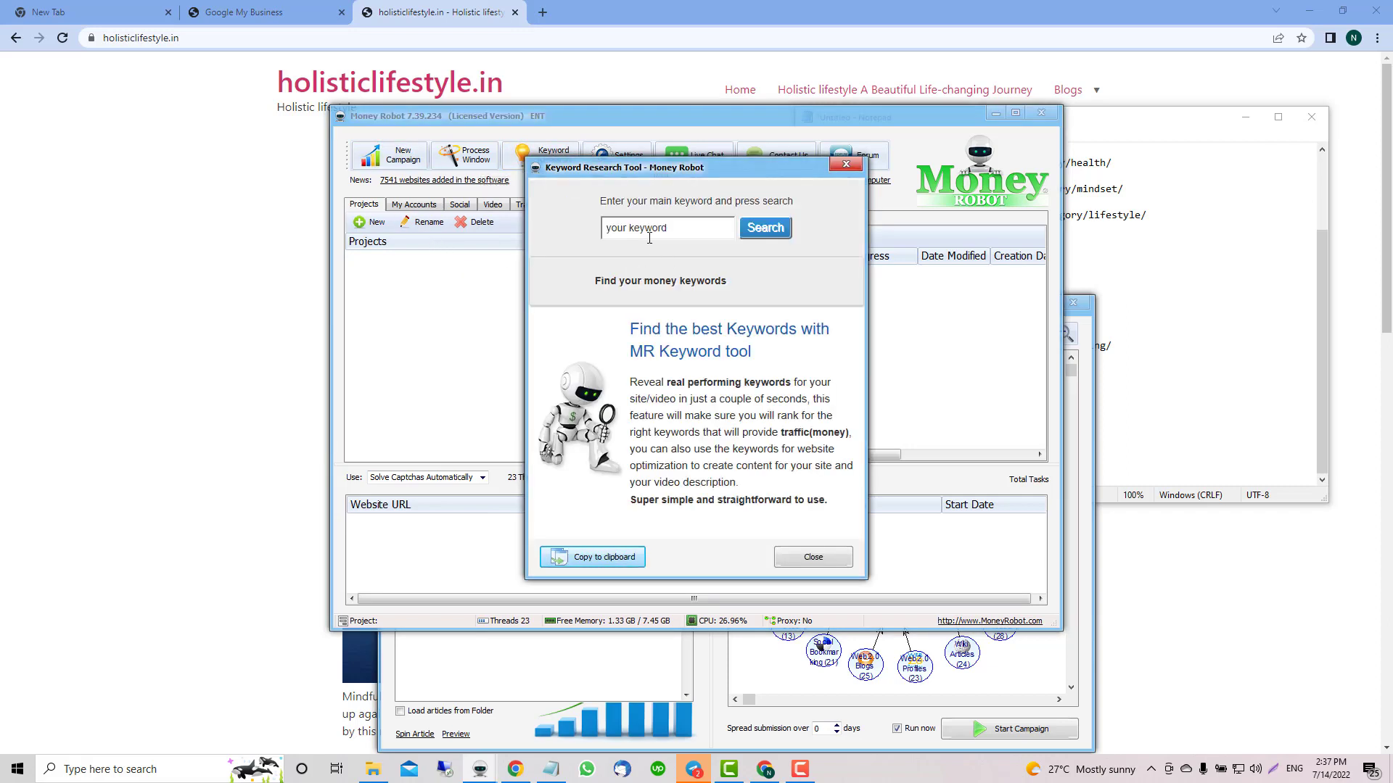
{"action": "left_click", "coordinate": [649, 238]}
{"action": "key", "text": "ctrl+v"}
{"action": "left_click", "coordinate": [763, 229]}
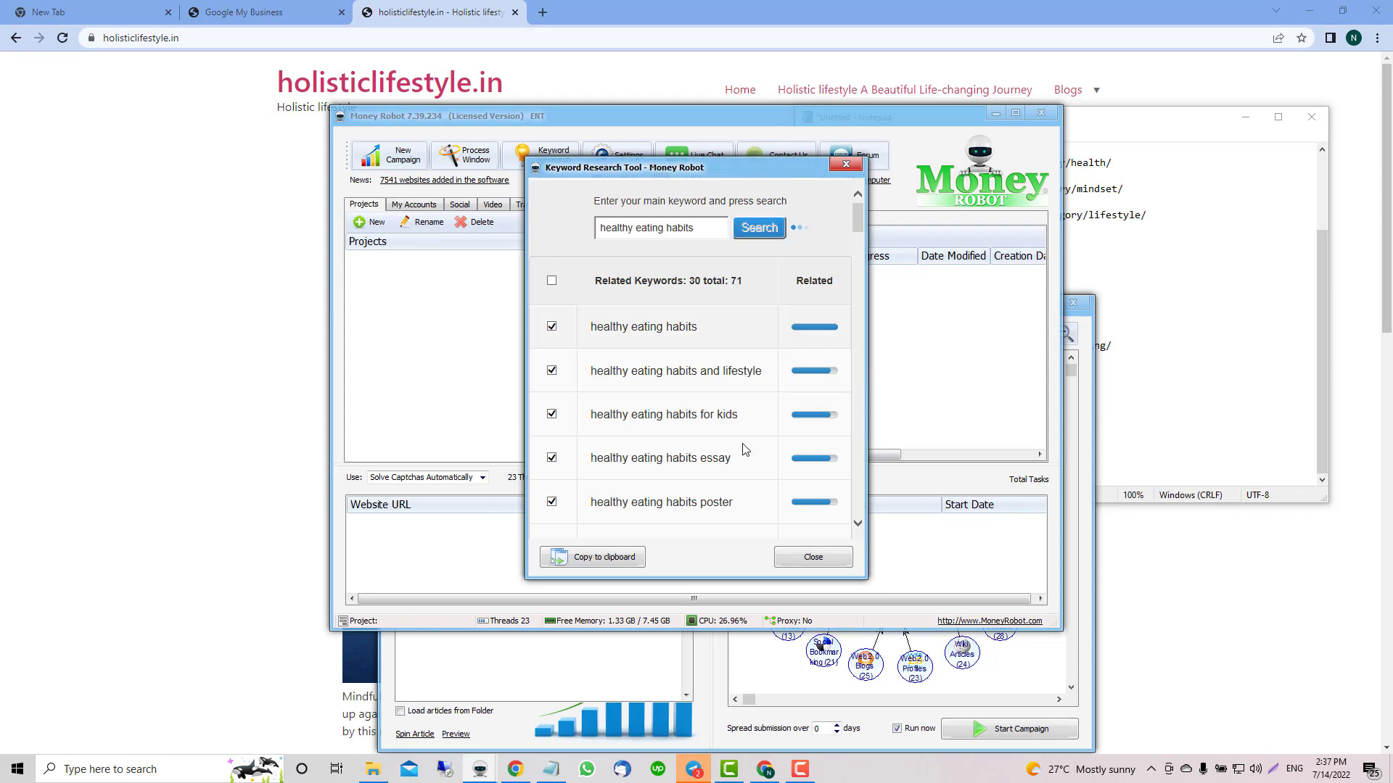
{"action": "left_click", "coordinate": [625, 557]}
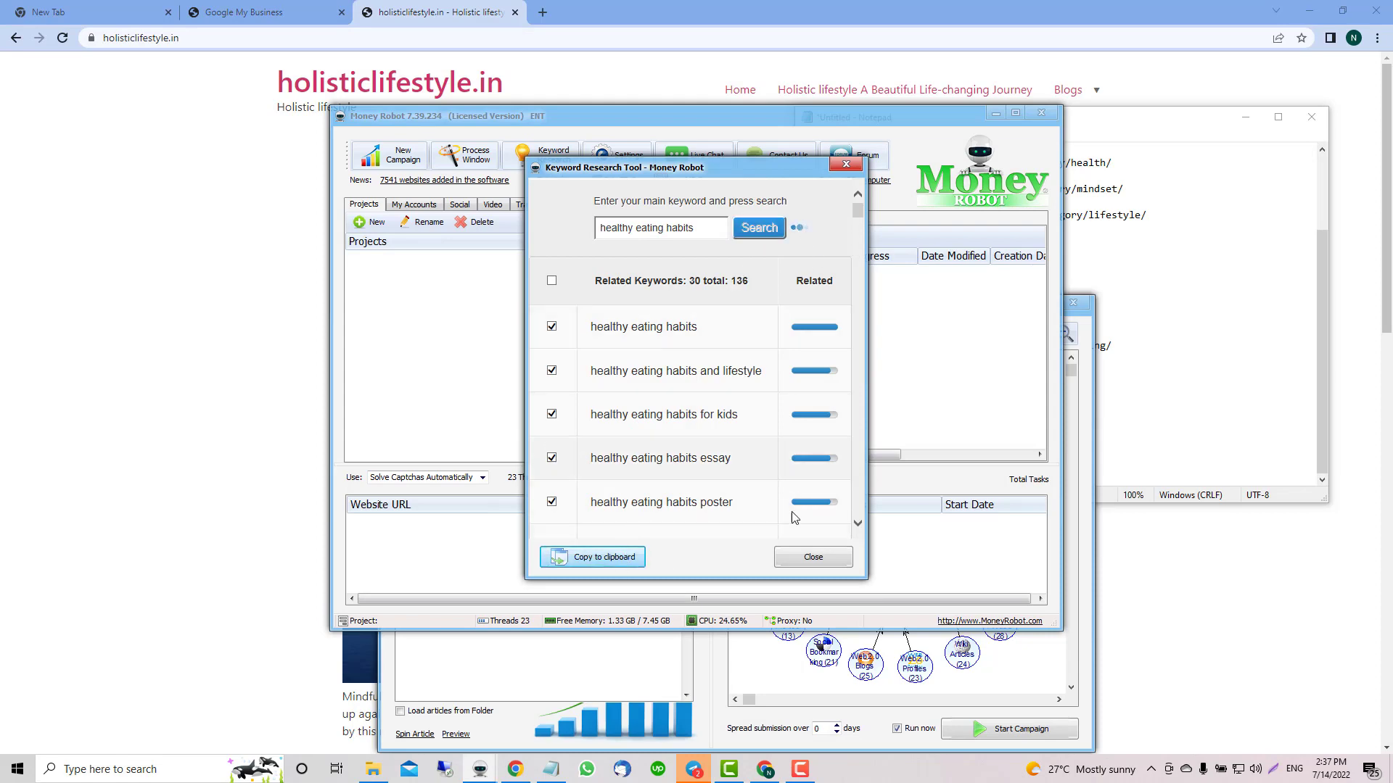
{"action": "left_click", "coordinate": [813, 557]}
{"action": "left_click", "coordinate": [656, 638]}
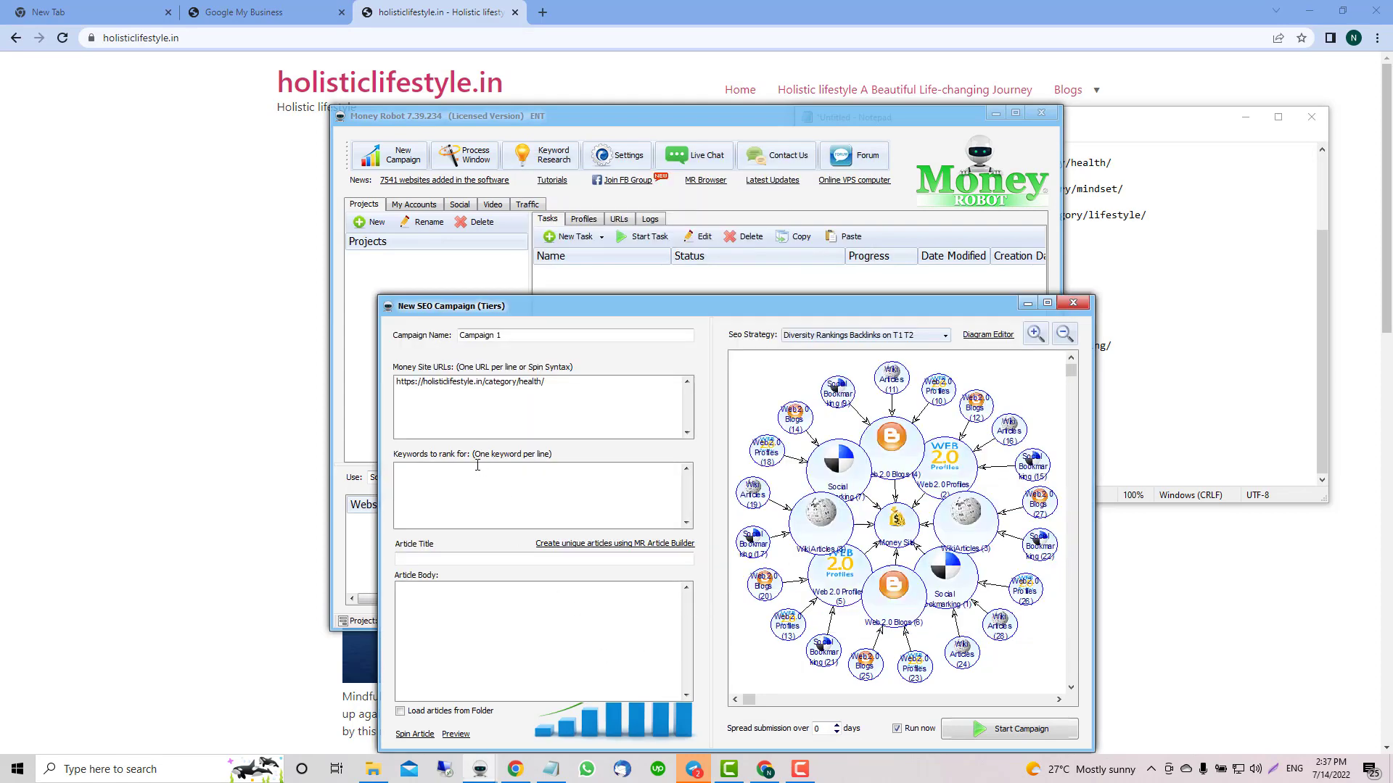
{"action": "left_click", "coordinate": [473, 475]}
{"action": "key", "text": "ctrl+v"}
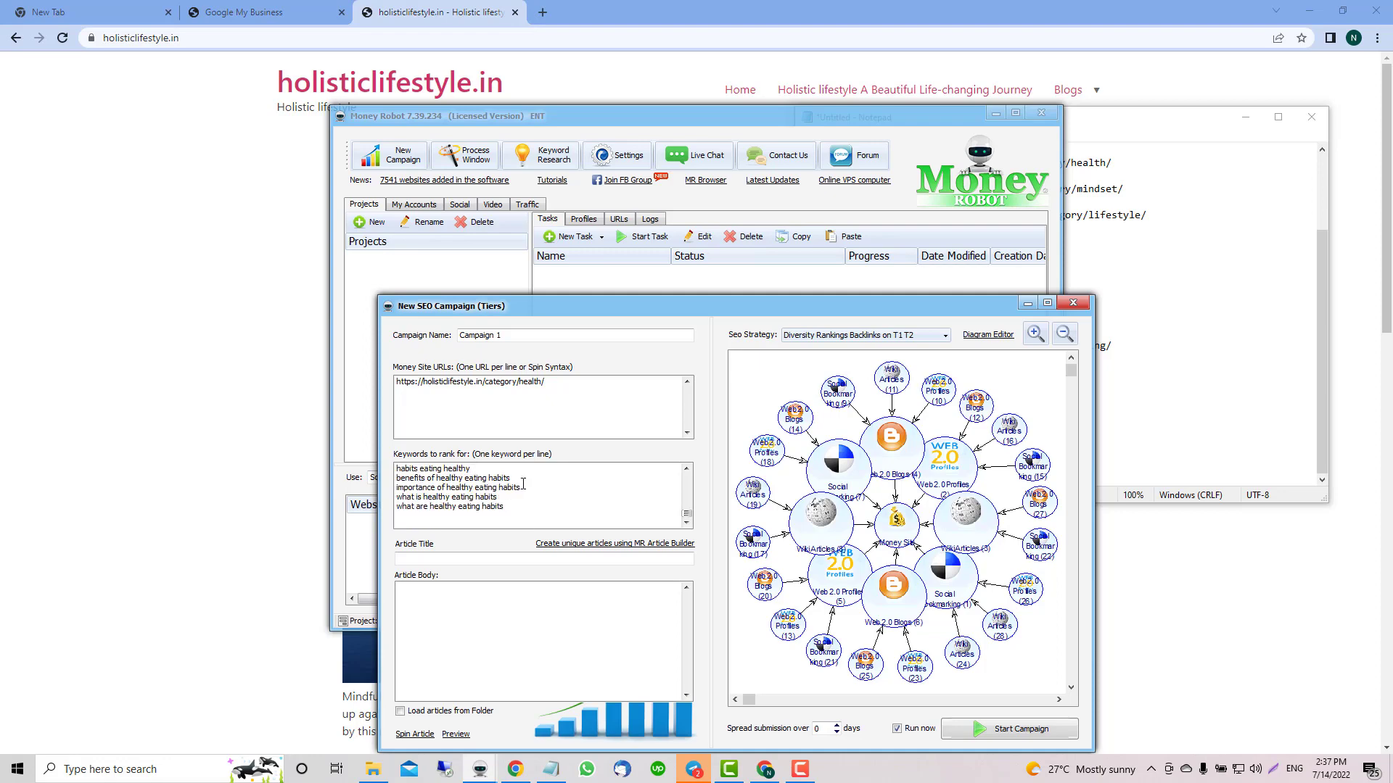
Add 'healthy eating habits' at the top of the keyword list, making six keywords
{"action": "key", "text": "alt+Tab"}
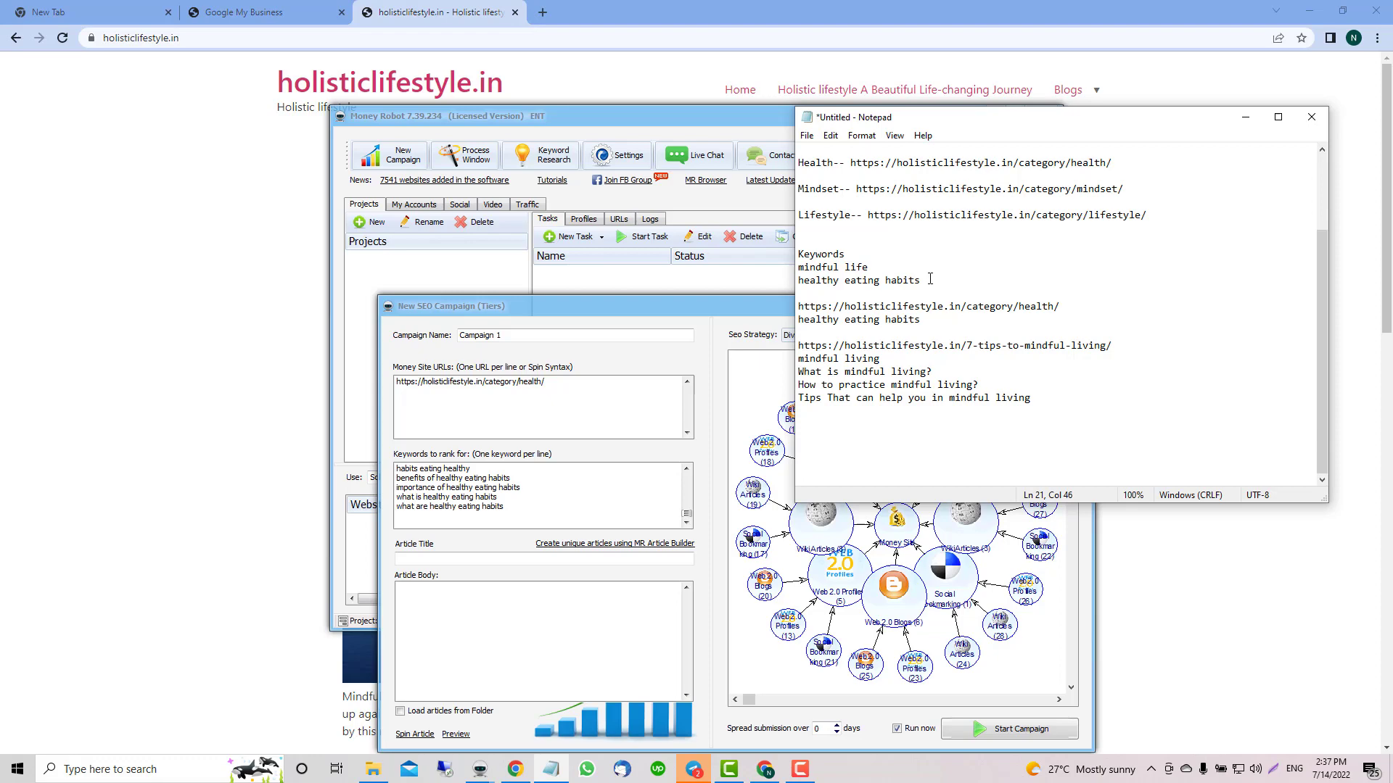
{"action": "left_click_drag", "start_coordinate": [928, 280], "coordinate": [800, 285]}
{"action": "key", "text": "ctrl+c"}
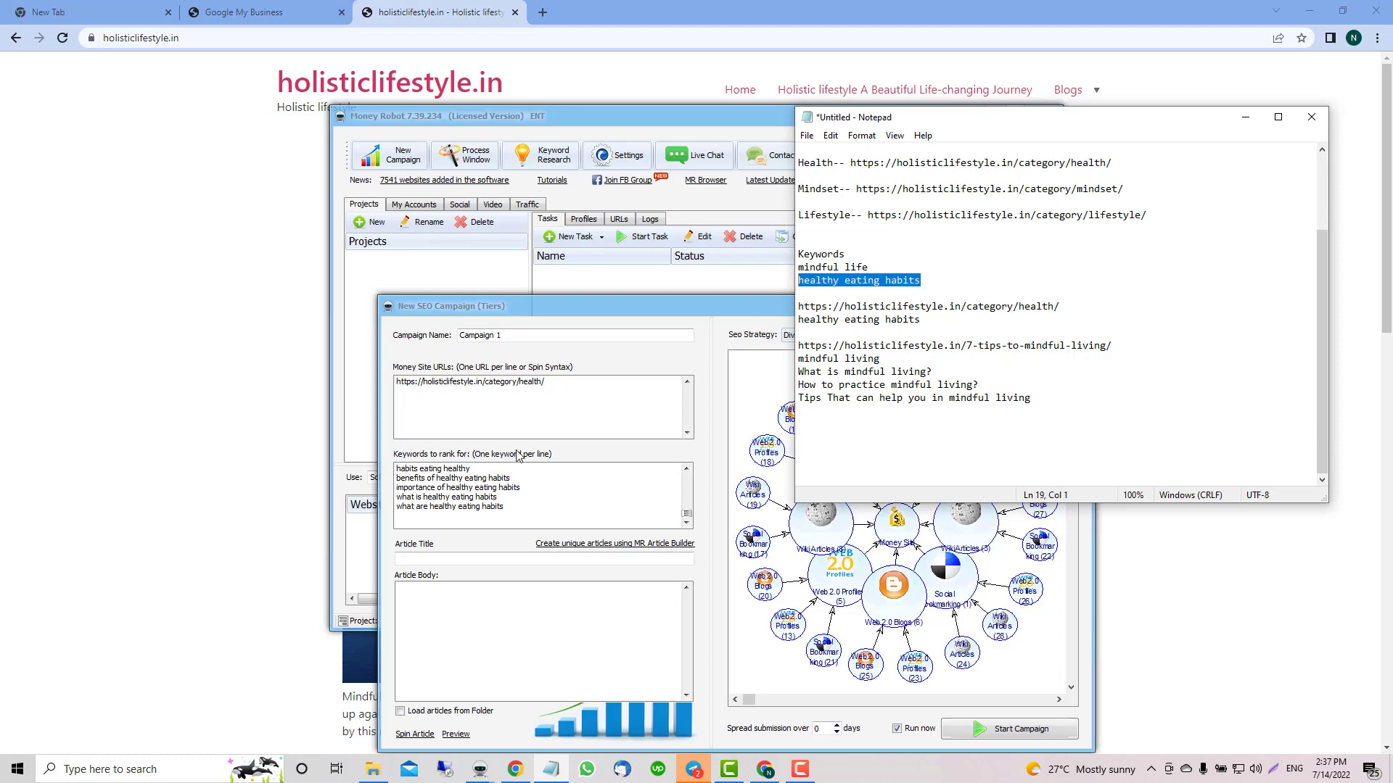
{"action": "key", "text": "alt+Tab"}
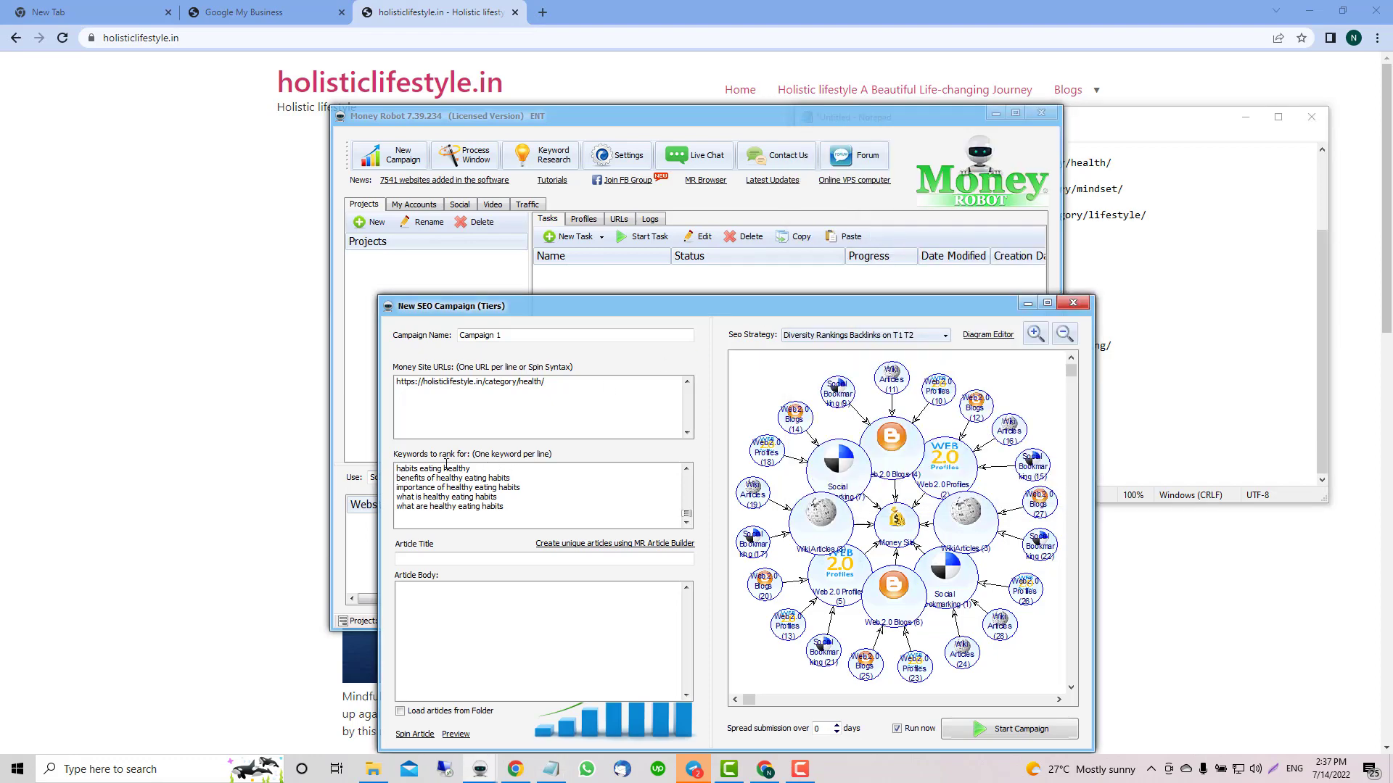
{"action": "key", "text": "ctrl+v"}
{"action": "key", "text": "Return"}
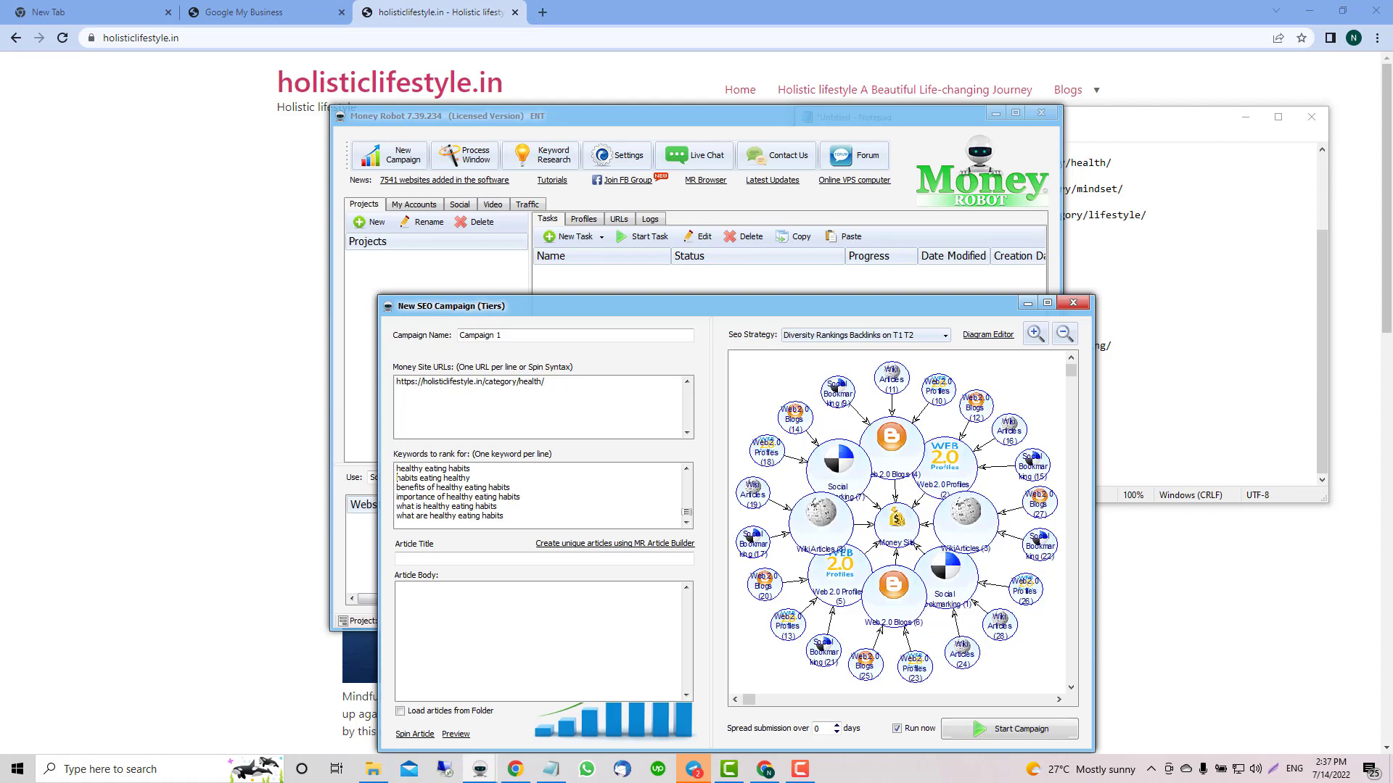
{"action": "left_click_drag", "start_coordinate": [504, 515], "coordinate": [395, 483]}
{"action": "left_click_drag", "start_coordinate": [515, 515], "coordinate": [399, 465]}
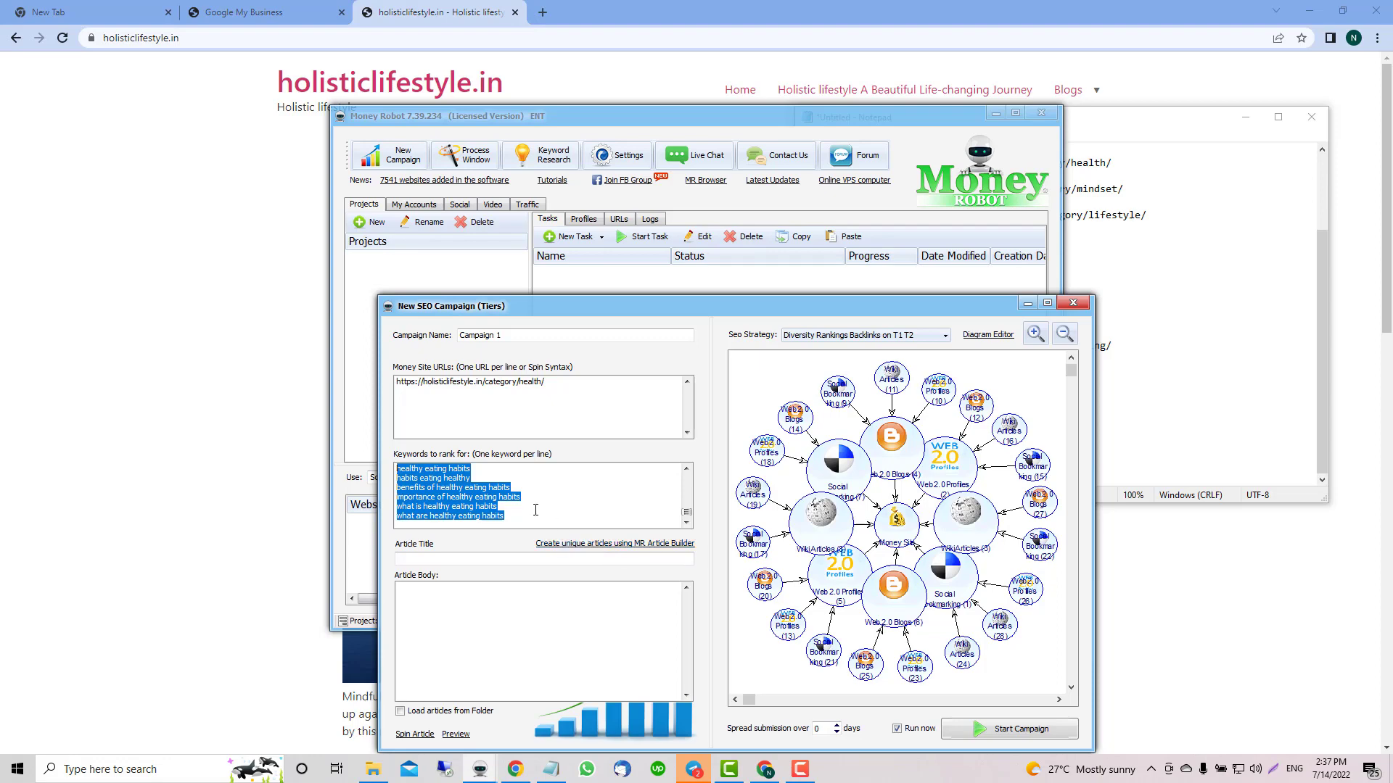
{"action": "left_click", "coordinate": [1211, 329]}
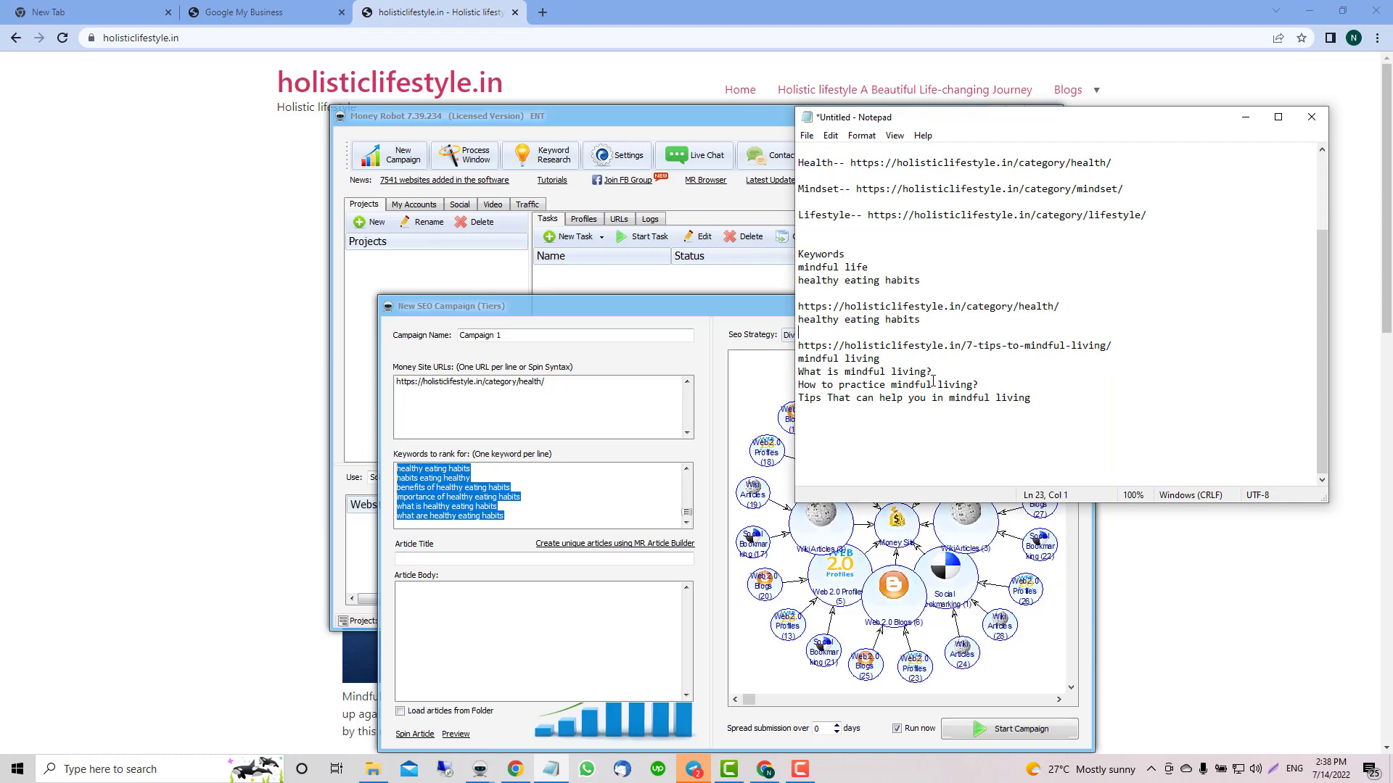
{"action": "left_click", "coordinate": [588, 496]}
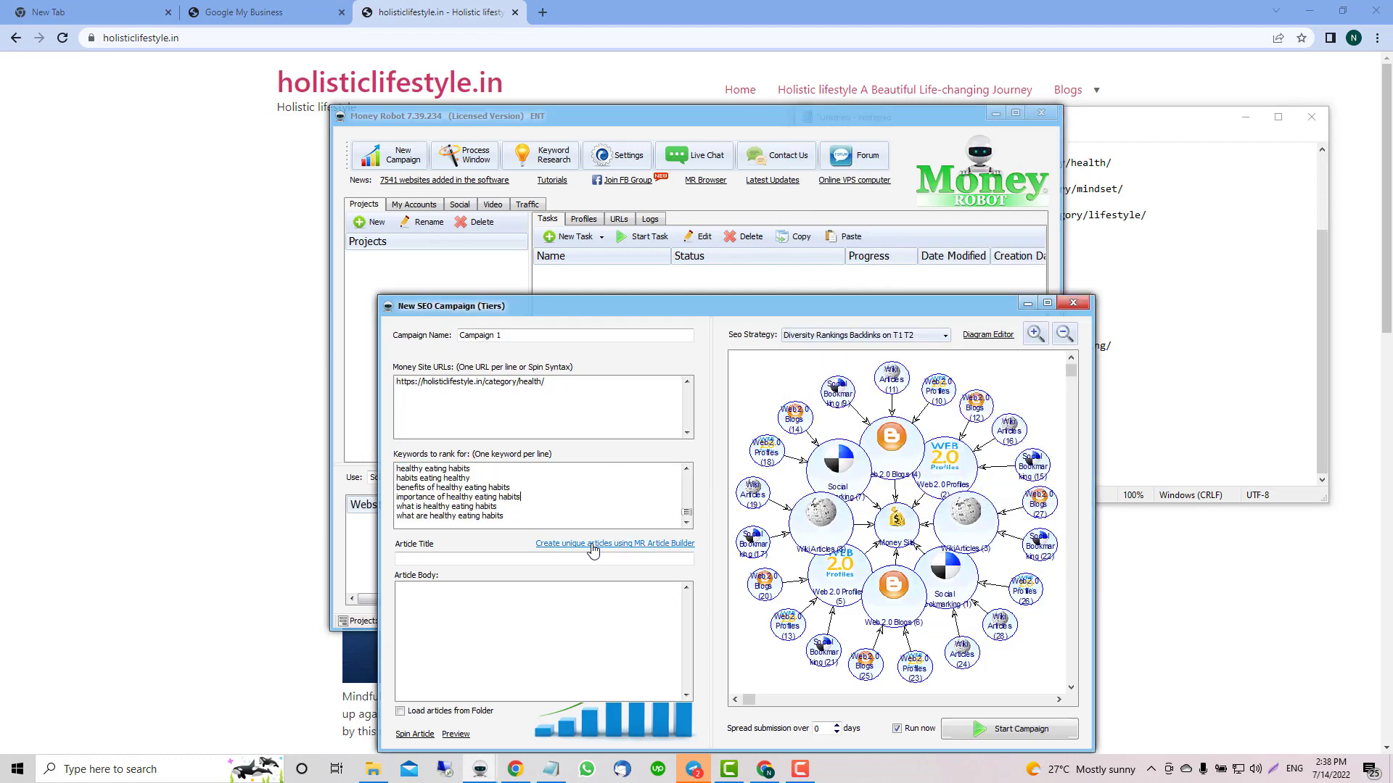
Enable unique articles via MR Article Builder and rename the campaign 'CatHealth 1'
{"action": "left_click", "coordinate": [589, 544]}
{"action": "left_click", "coordinate": [563, 338]}
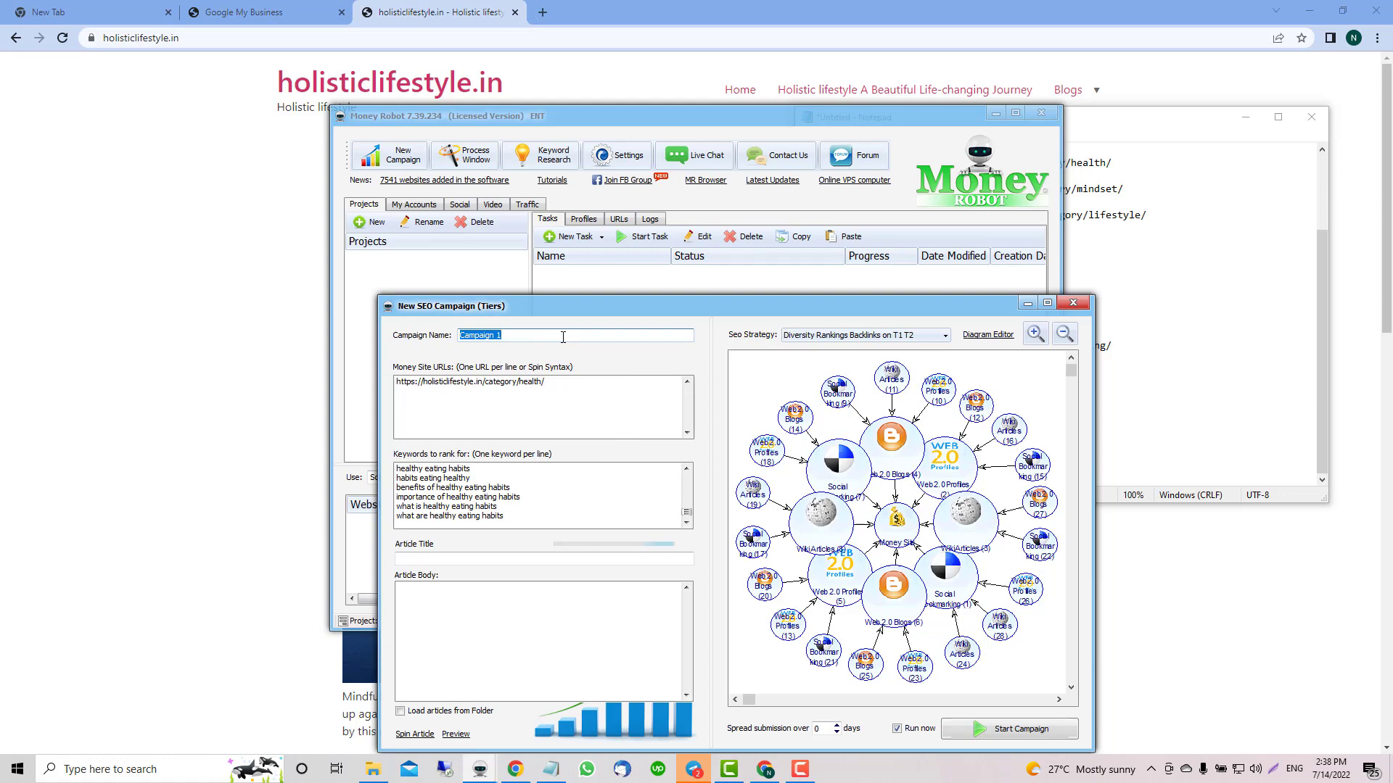
{"action": "type", "text": "CatHealth"}
Reveal the advanced campaign fields and select the first keyword, 'healthy eating habits'
{"action": "right_click", "coordinate": [639, 355]}
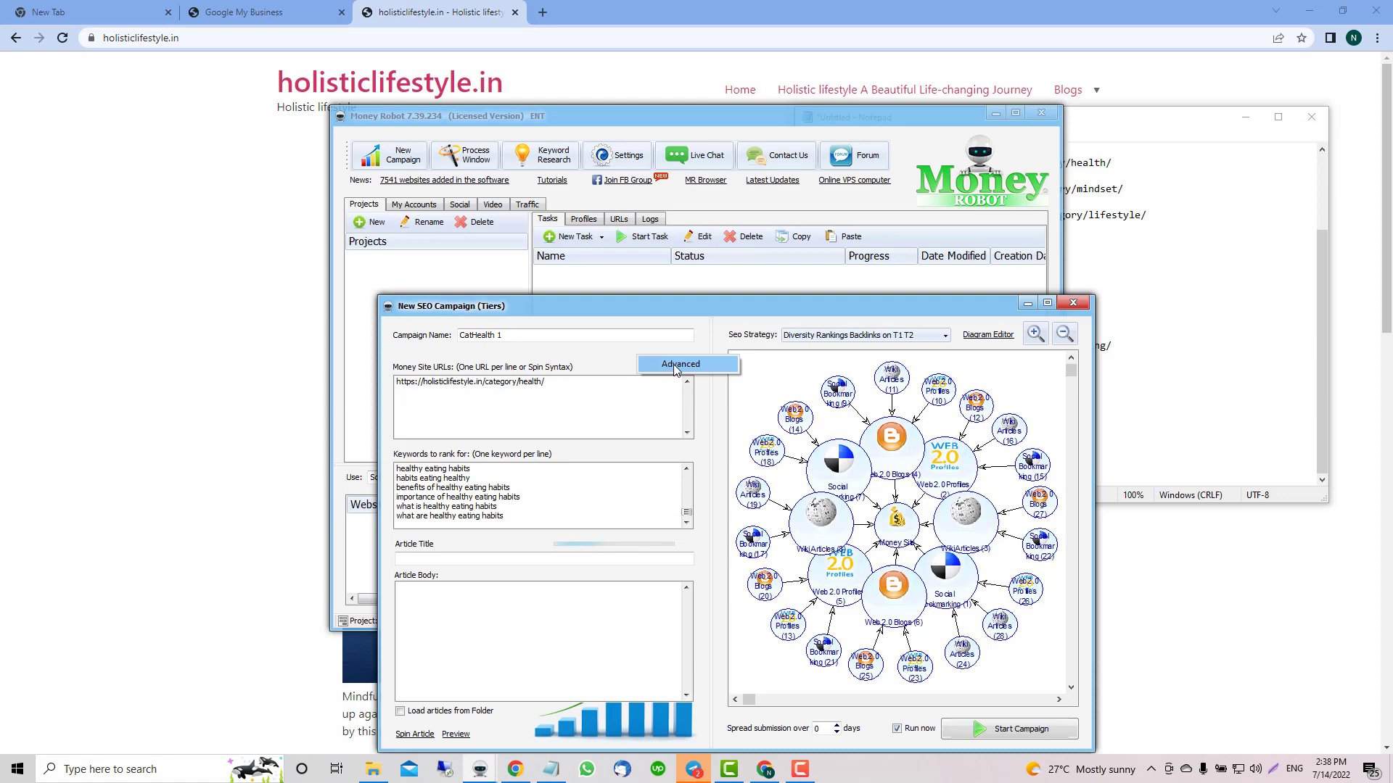
{"action": "left_click", "coordinate": [682, 367]}
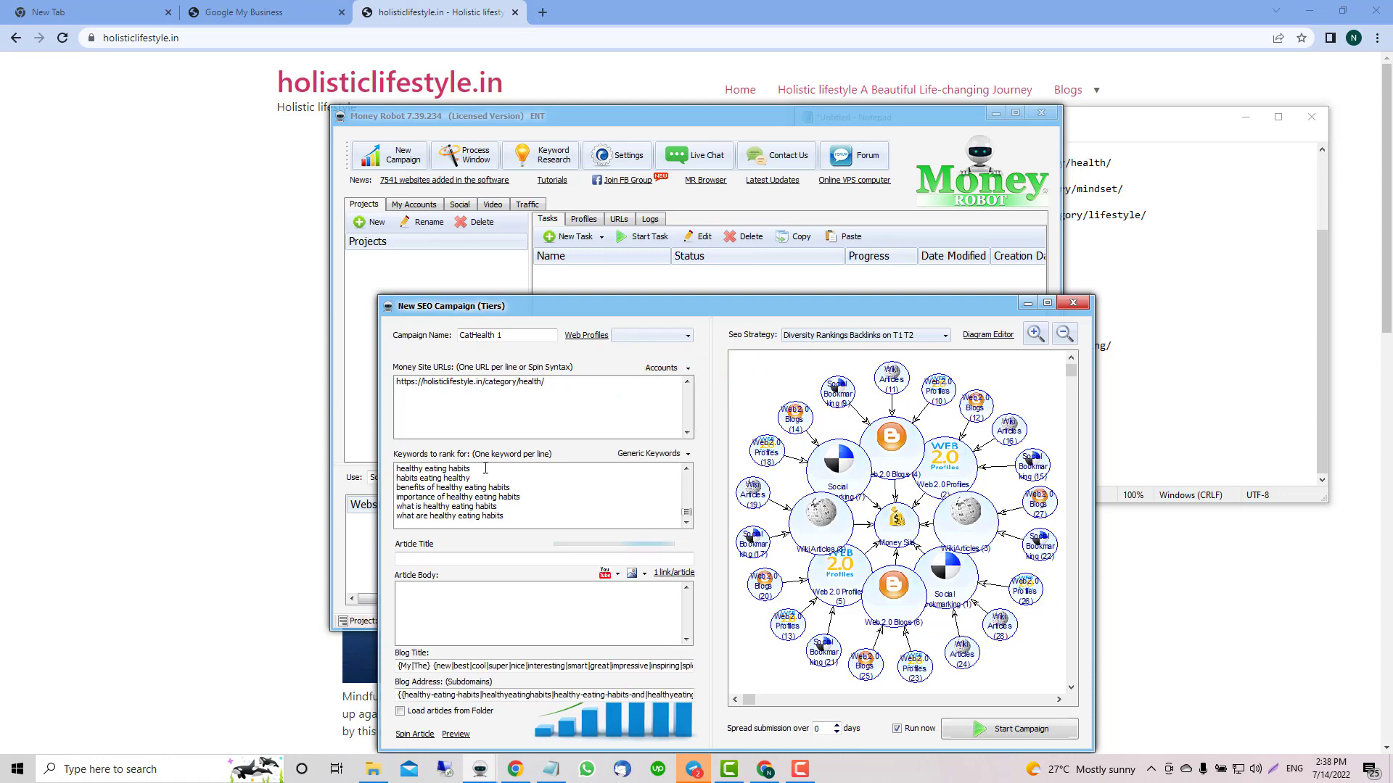
{"action": "left_click_drag", "start_coordinate": [470, 478], "coordinate": [393, 462]}
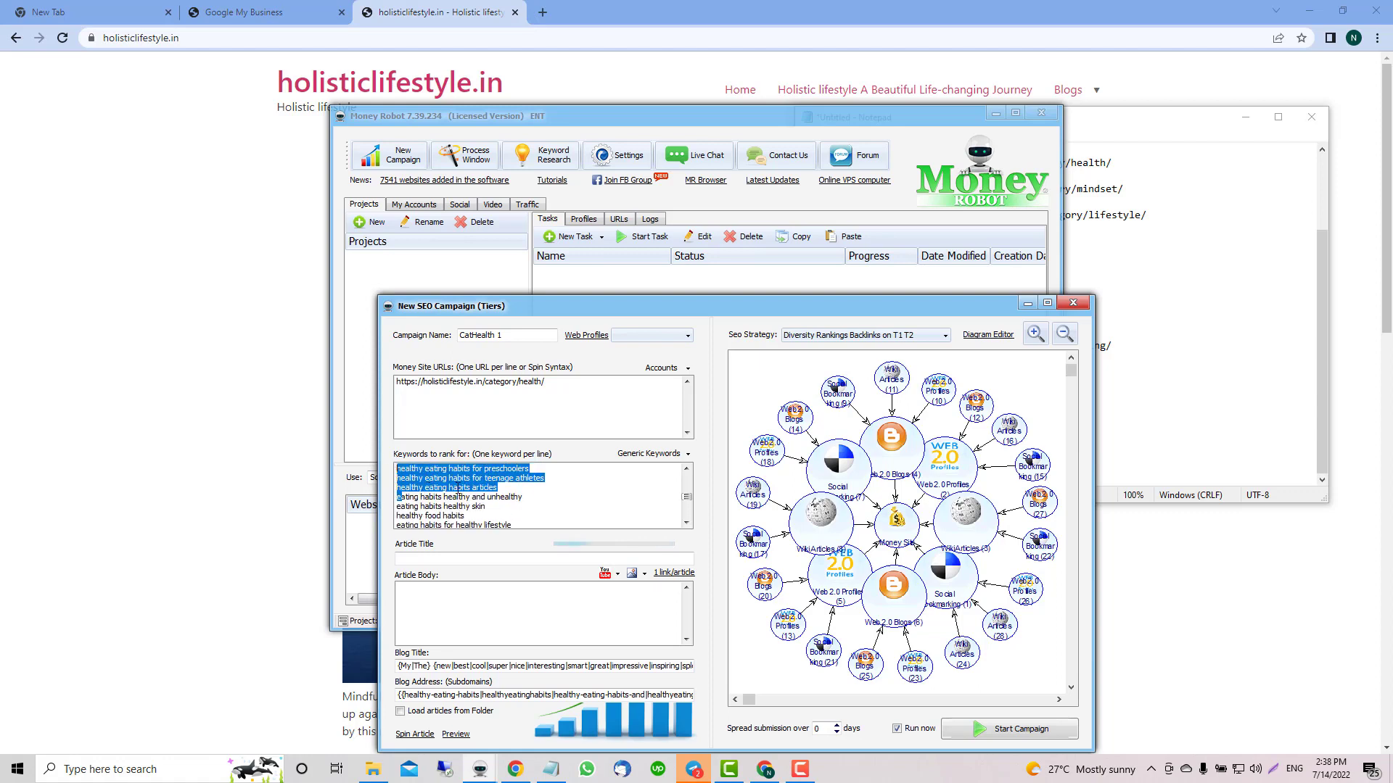
{"action": "left_click_drag", "start_coordinate": [688, 502], "coordinate": [687, 487]}
{"action": "left_click", "coordinate": [687, 488]}
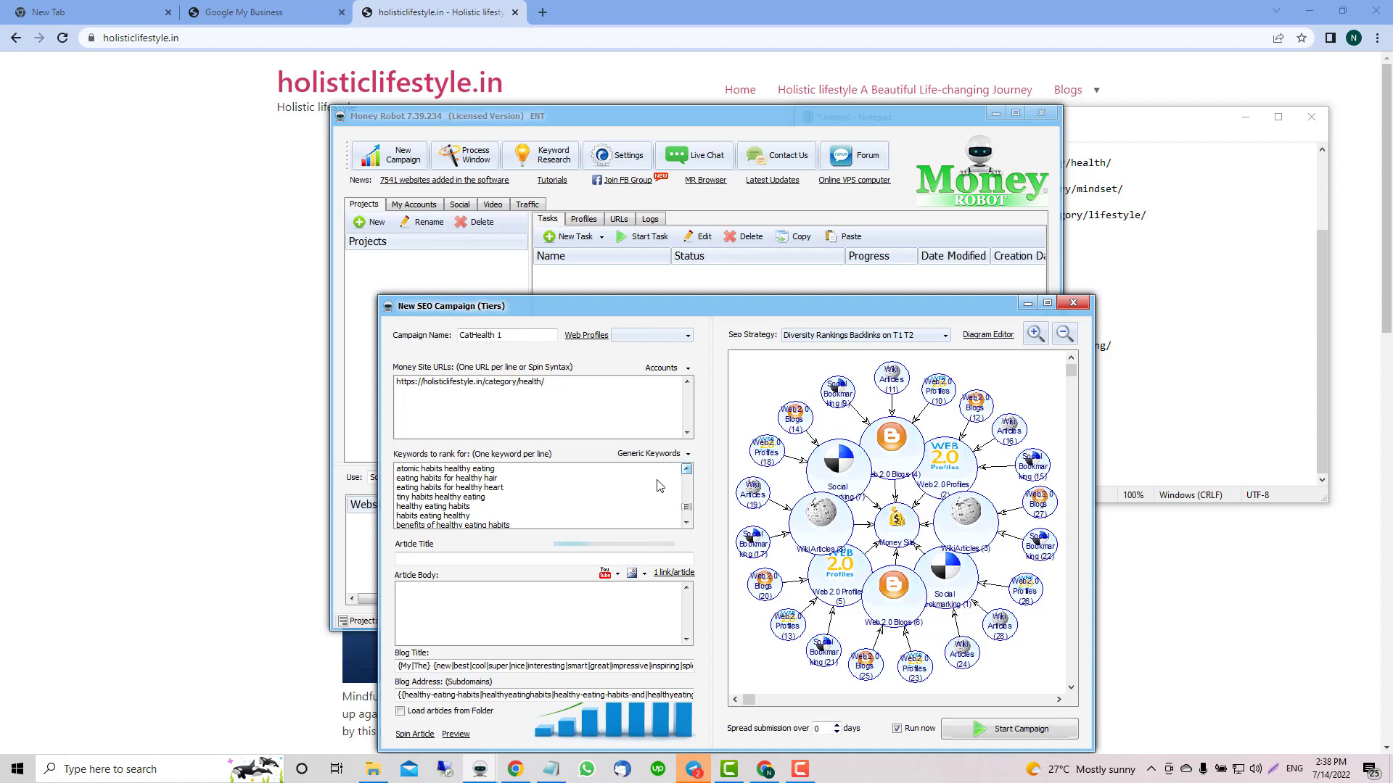
{"action": "left_click", "coordinate": [687, 470]}
{"action": "left_click", "coordinate": [687, 470]}
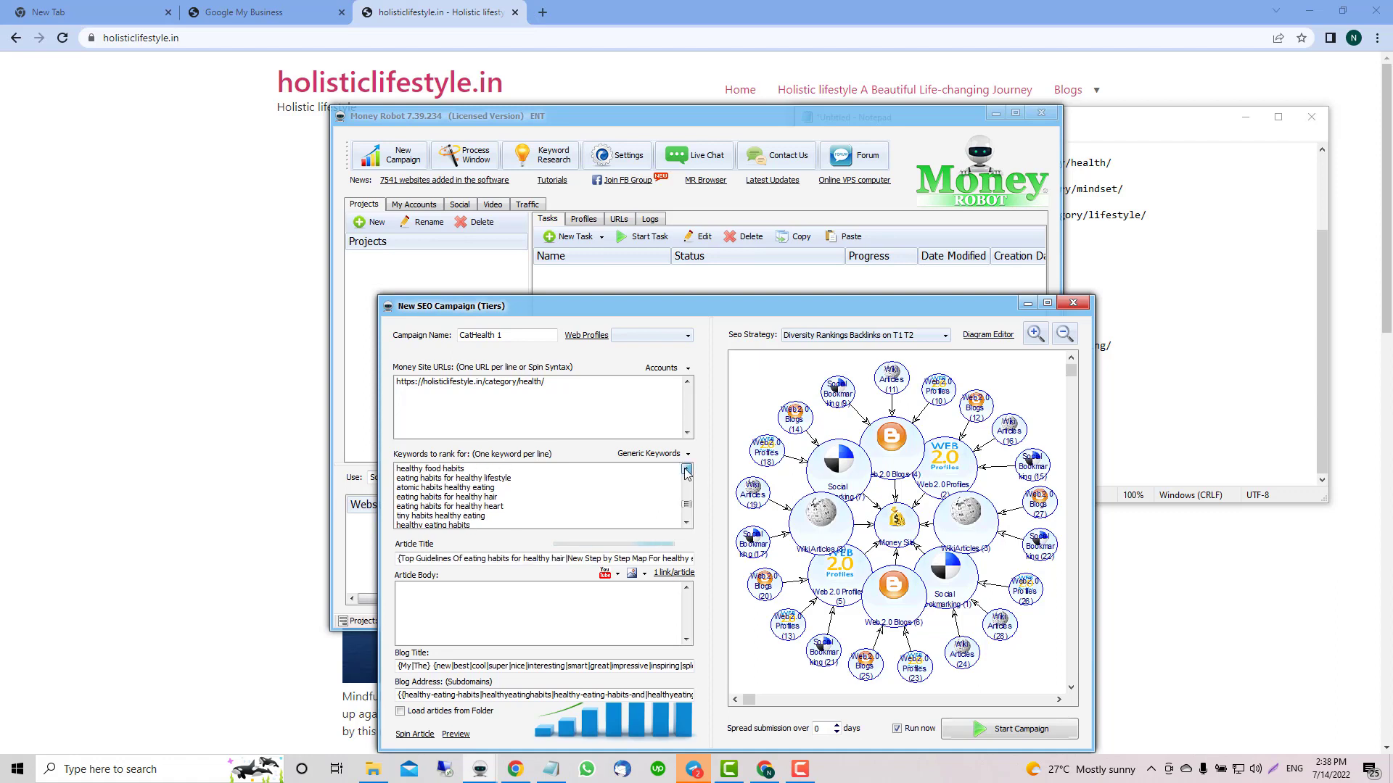
{"action": "left_click", "coordinate": [687, 470]}
{"action": "left_click", "coordinate": [687, 470]}
{"action": "left_click", "coordinate": [687, 470]}
{"action": "left_click", "coordinate": [687, 470]}
{"action": "left_click", "coordinate": [687, 470]}
{"action": "left_click", "coordinate": [687, 470]}
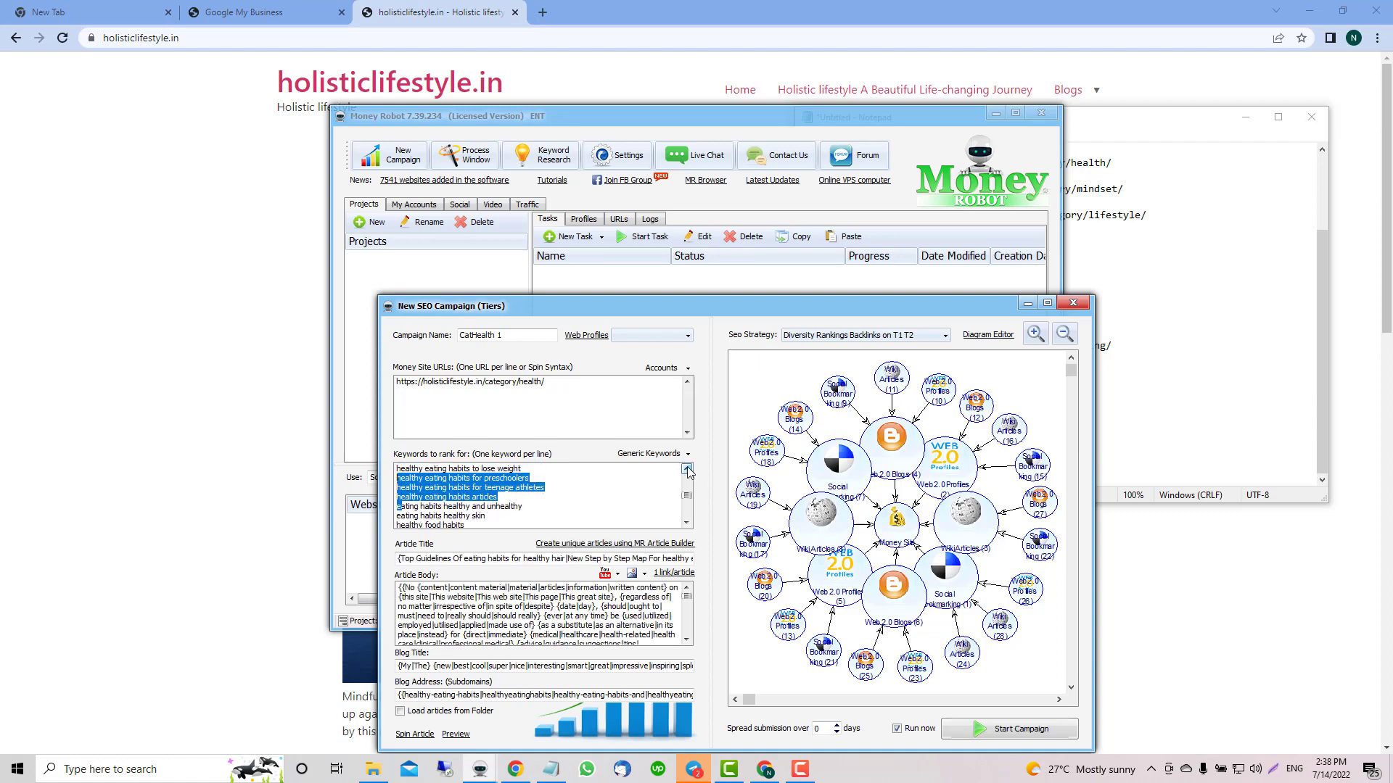
{"action": "scroll", "coordinate": [519, 483], "scroll_direction": "up", "scroll_amount": 5}
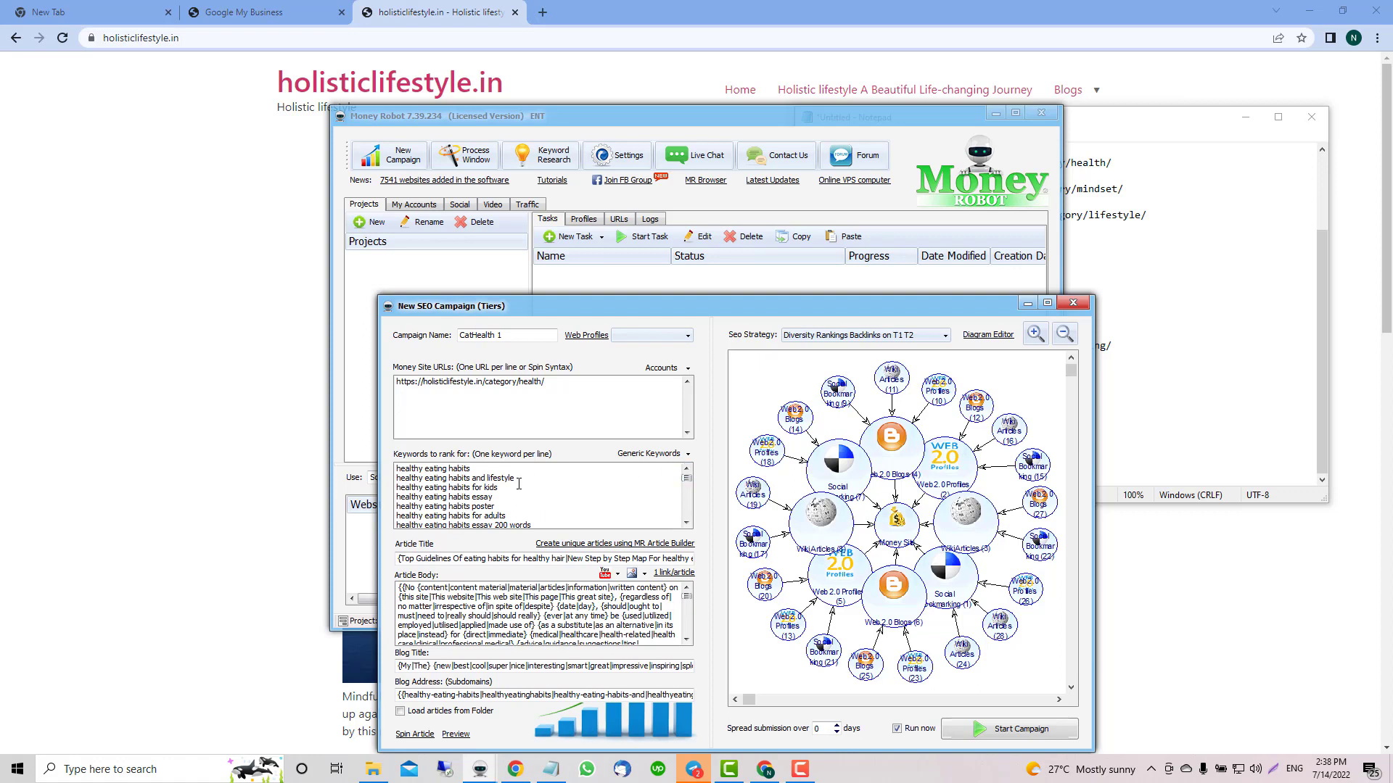
{"action": "left_click_drag", "start_coordinate": [475, 468], "coordinate": [395, 468]}
{"action": "key", "text": "ctrl+c"}
Create the account category 'healthy eating habits' and accept the Accounts settings
{"action": "left_click", "coordinate": [662, 367]}
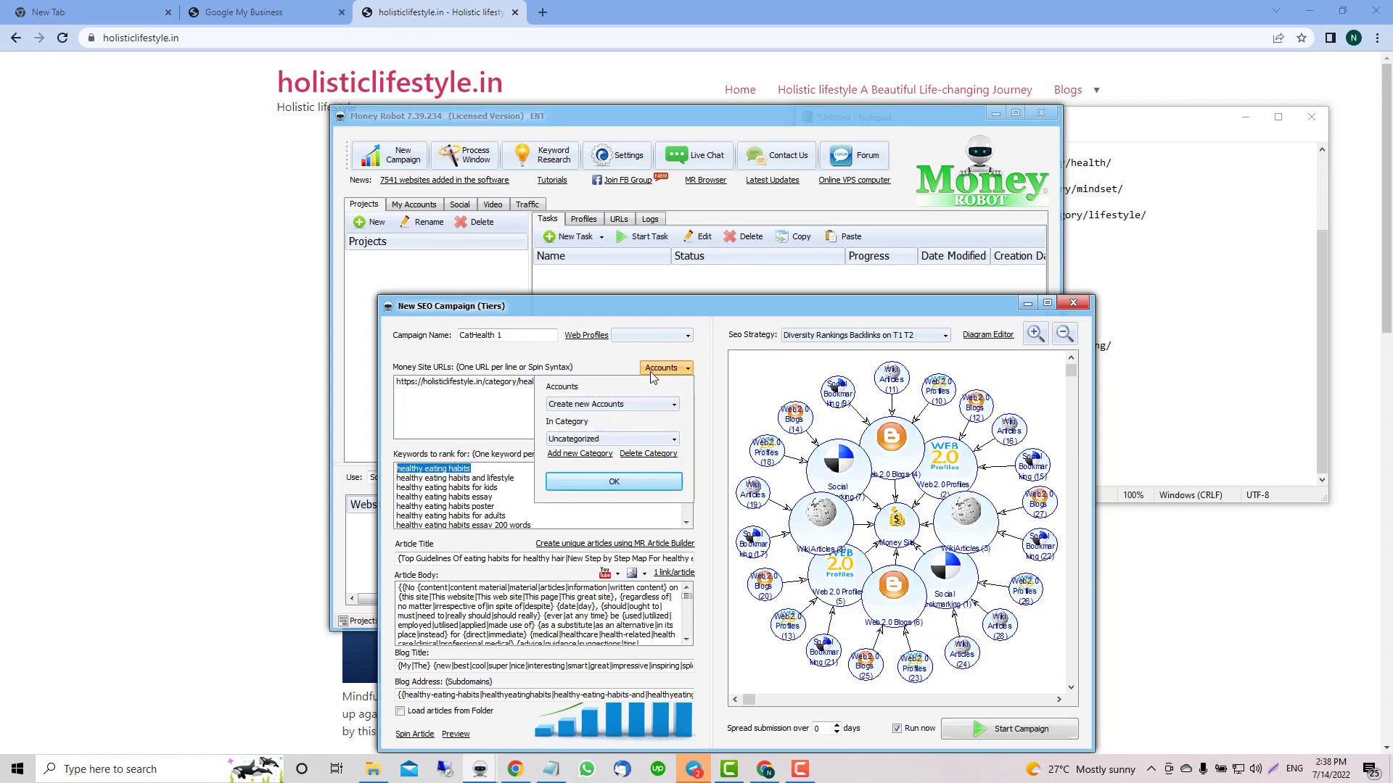
{"action": "left_click", "coordinate": [586, 455]}
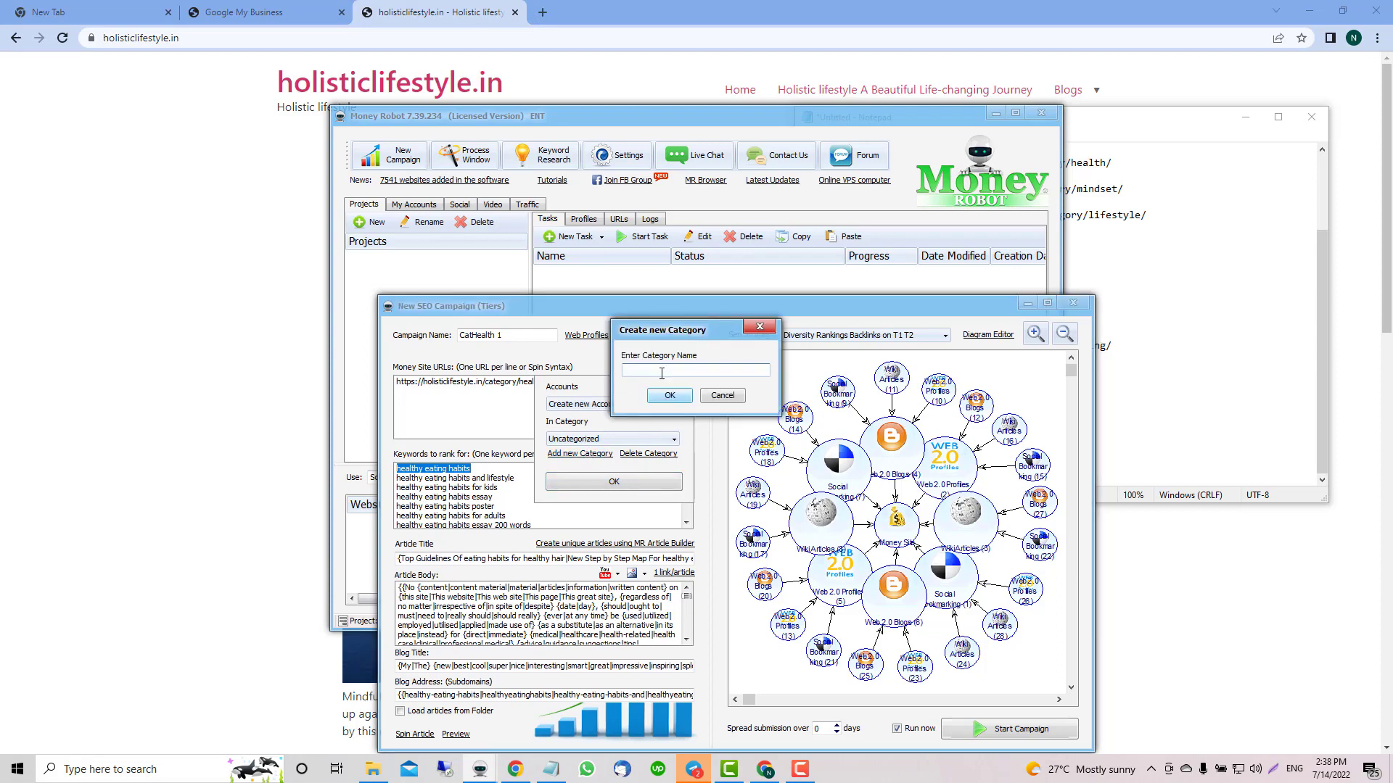
{"action": "key", "text": "ctrl+v"}
{"action": "left_click", "coordinate": [675, 403]}
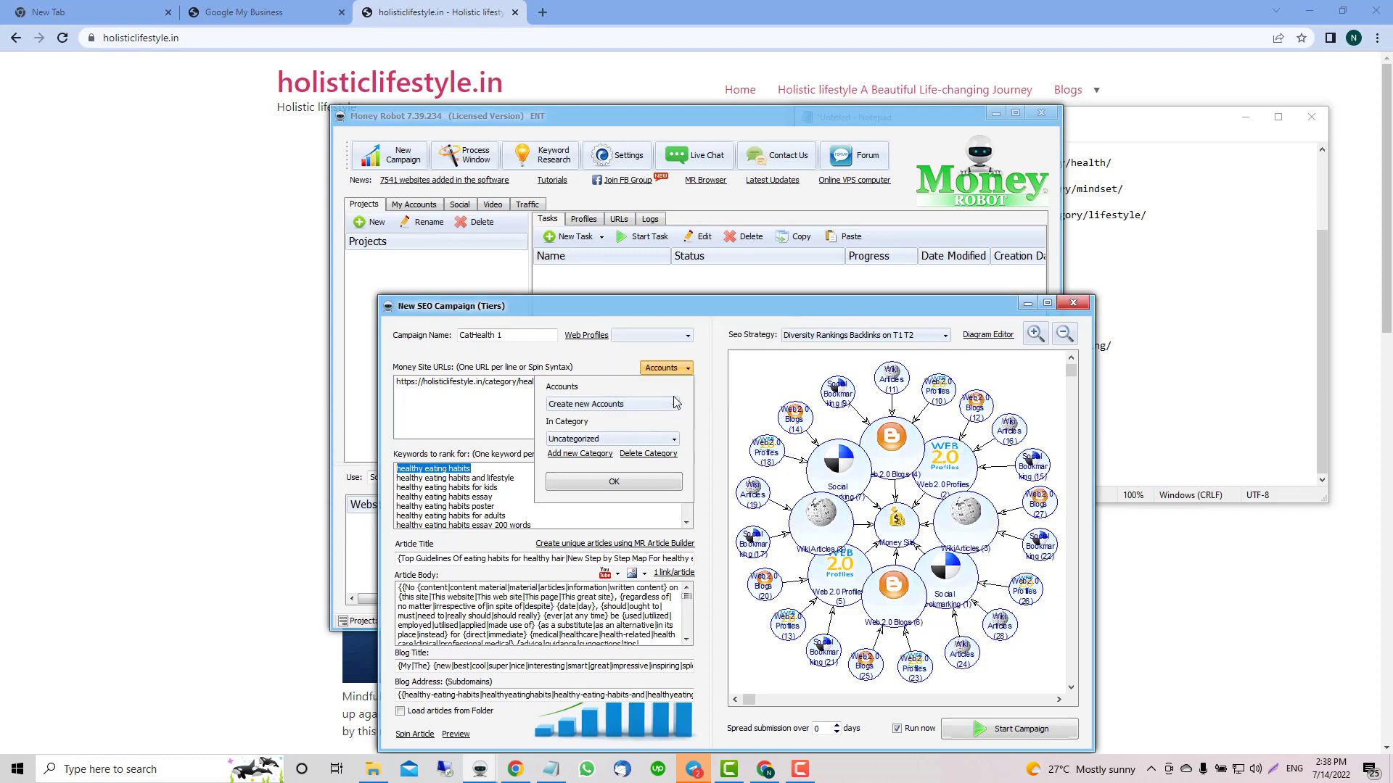
{"action": "left_click", "coordinate": [616, 483]}
{"action": "left_click", "coordinate": [493, 498]}
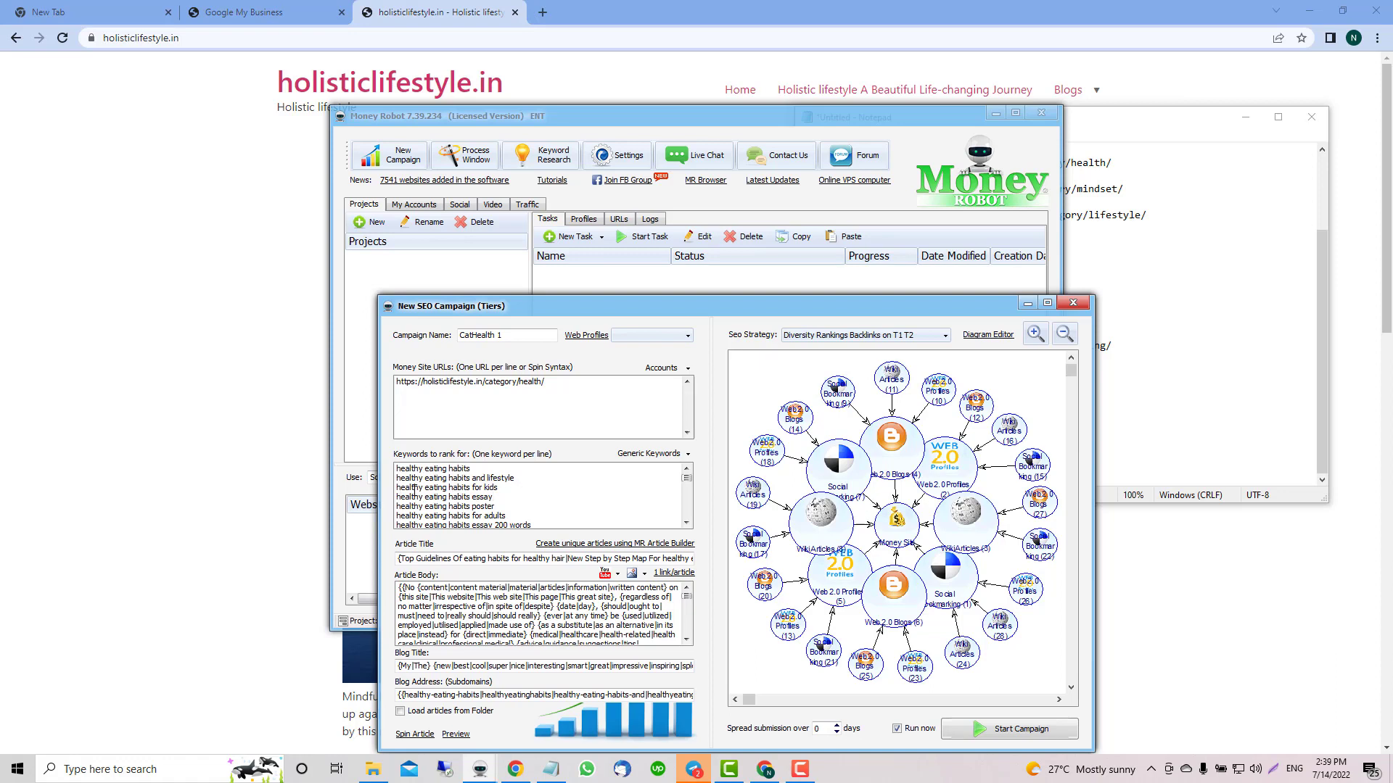
Delete all keywords except the first two and confirm the 'healthy eating habits' account category
{"action": "left_click_drag", "start_coordinate": [398, 488], "coordinate": [540, 552]}
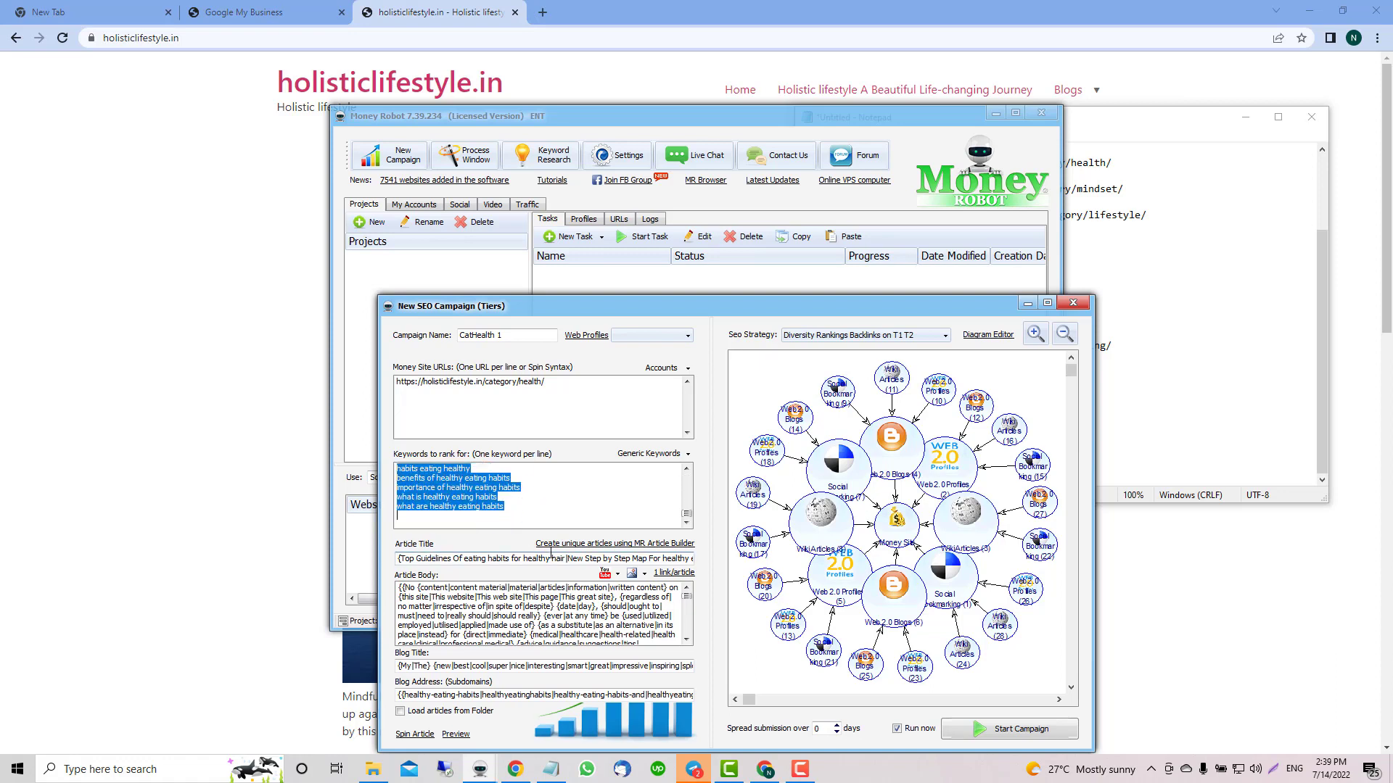
{"action": "key", "text": "Delete"}
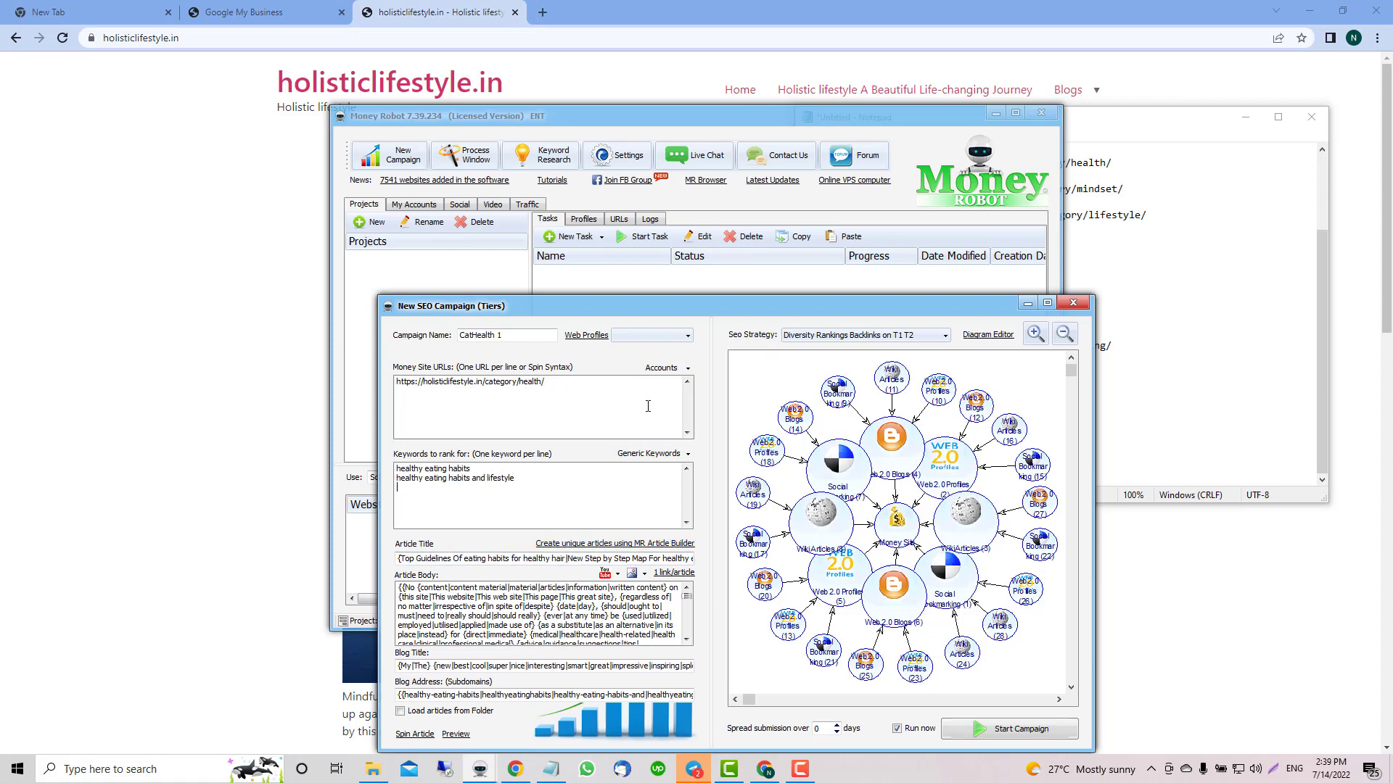
{"action": "left_click", "coordinate": [662, 370]}
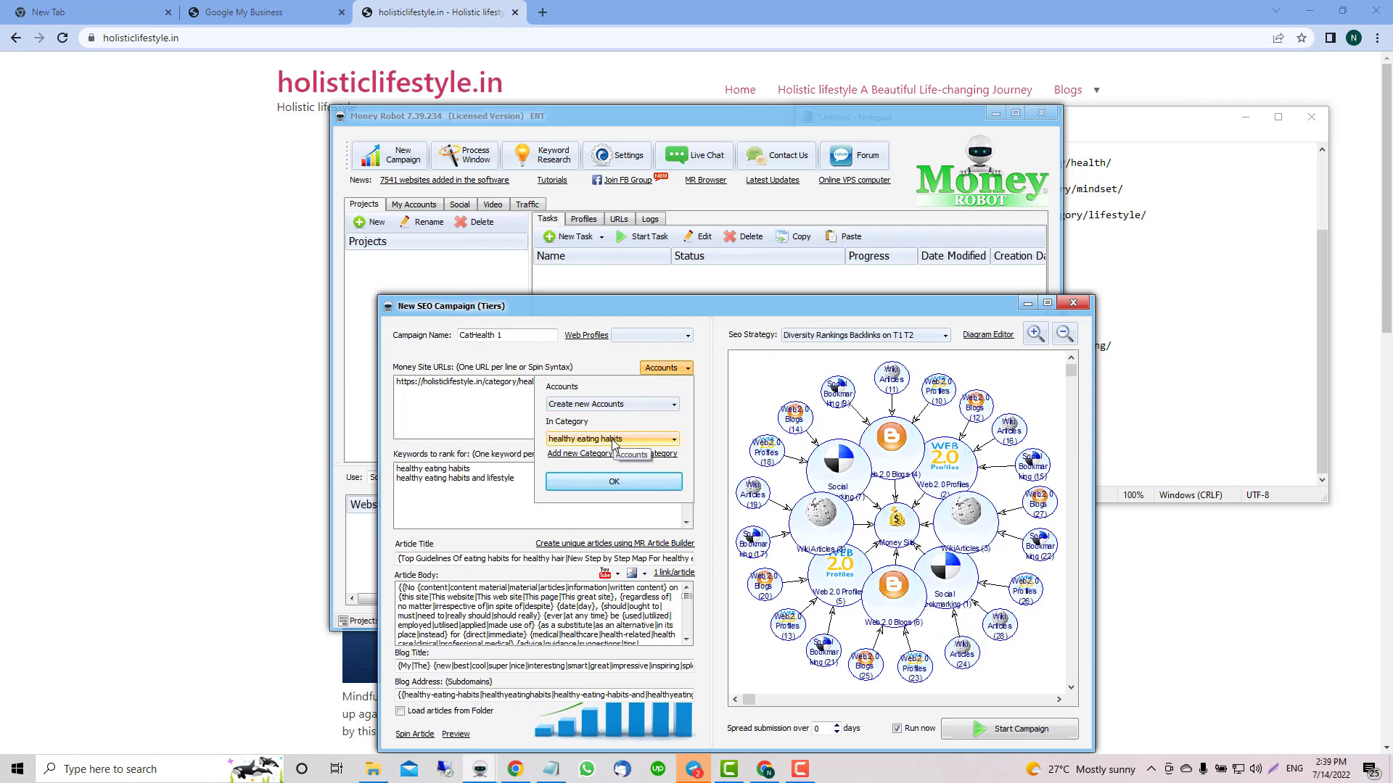
{"action": "left_click", "coordinate": [594, 480]}
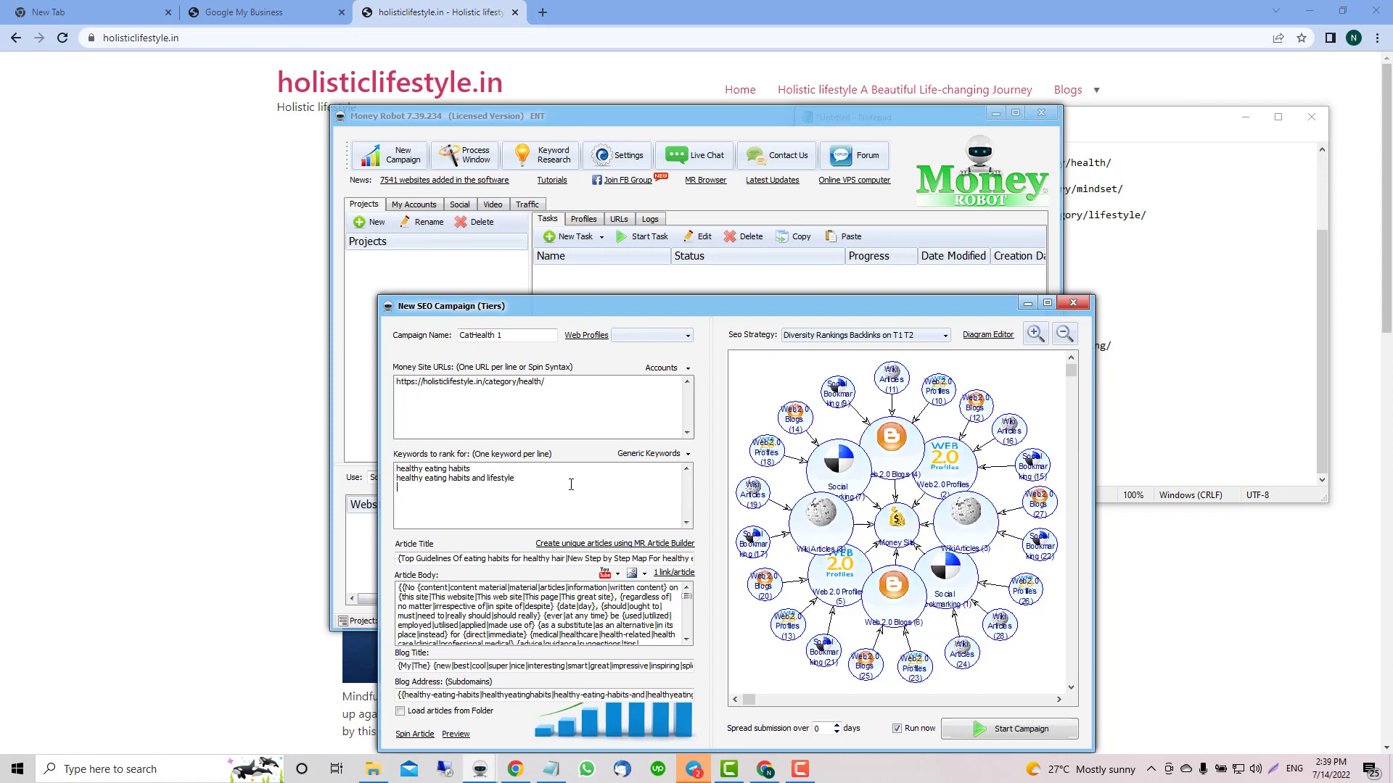
{"action": "left_click", "coordinate": [651, 454]}
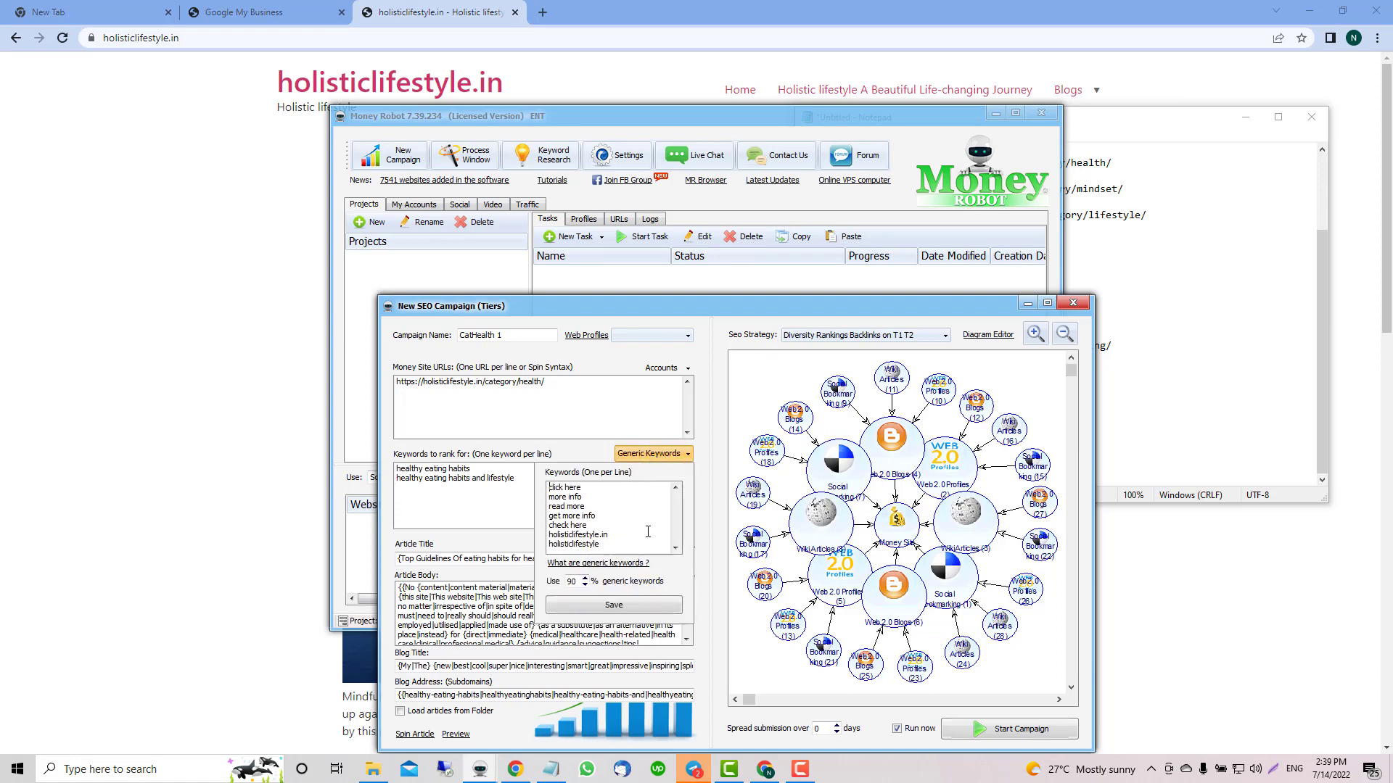
Select holisticlifestyle.in and holisticlifestyle as generic keywords at 50% usage and save
{"action": "left_click_drag", "start_coordinate": [607, 545], "coordinate": [549, 537]}
{"action": "left_click_drag", "start_coordinate": [607, 546], "coordinate": [542, 537]}
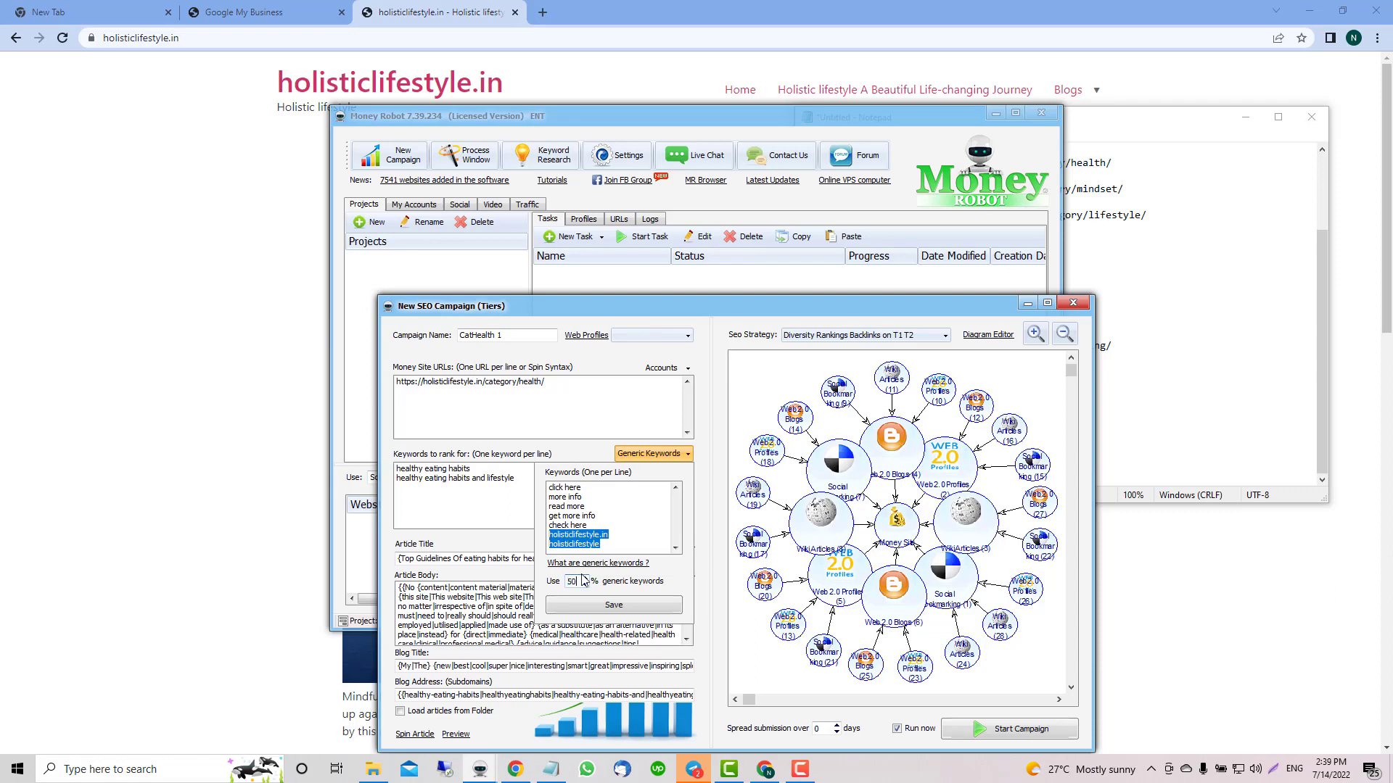
{"action": "left_click", "coordinate": [621, 608]}
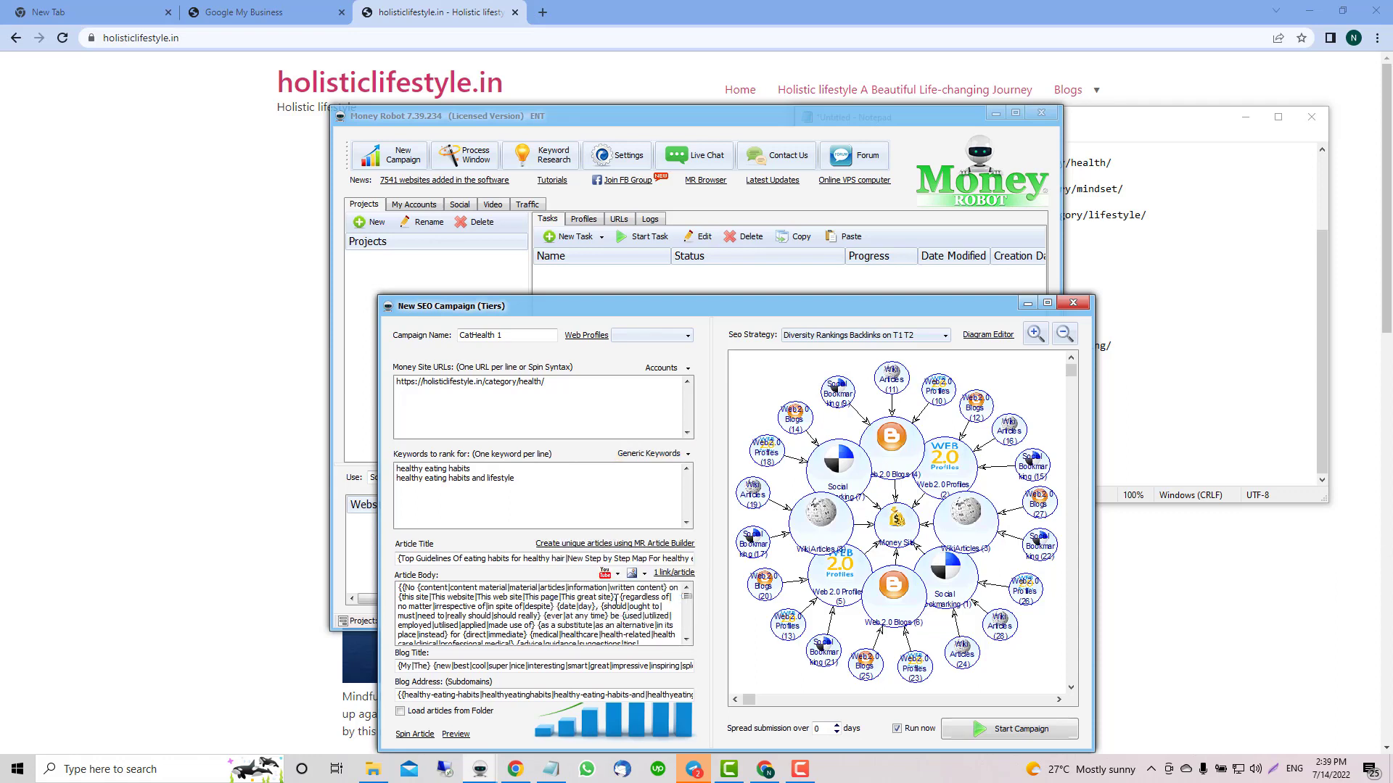
{"action": "left_click_drag", "start_coordinate": [708, 306], "coordinate": [775, 115]}
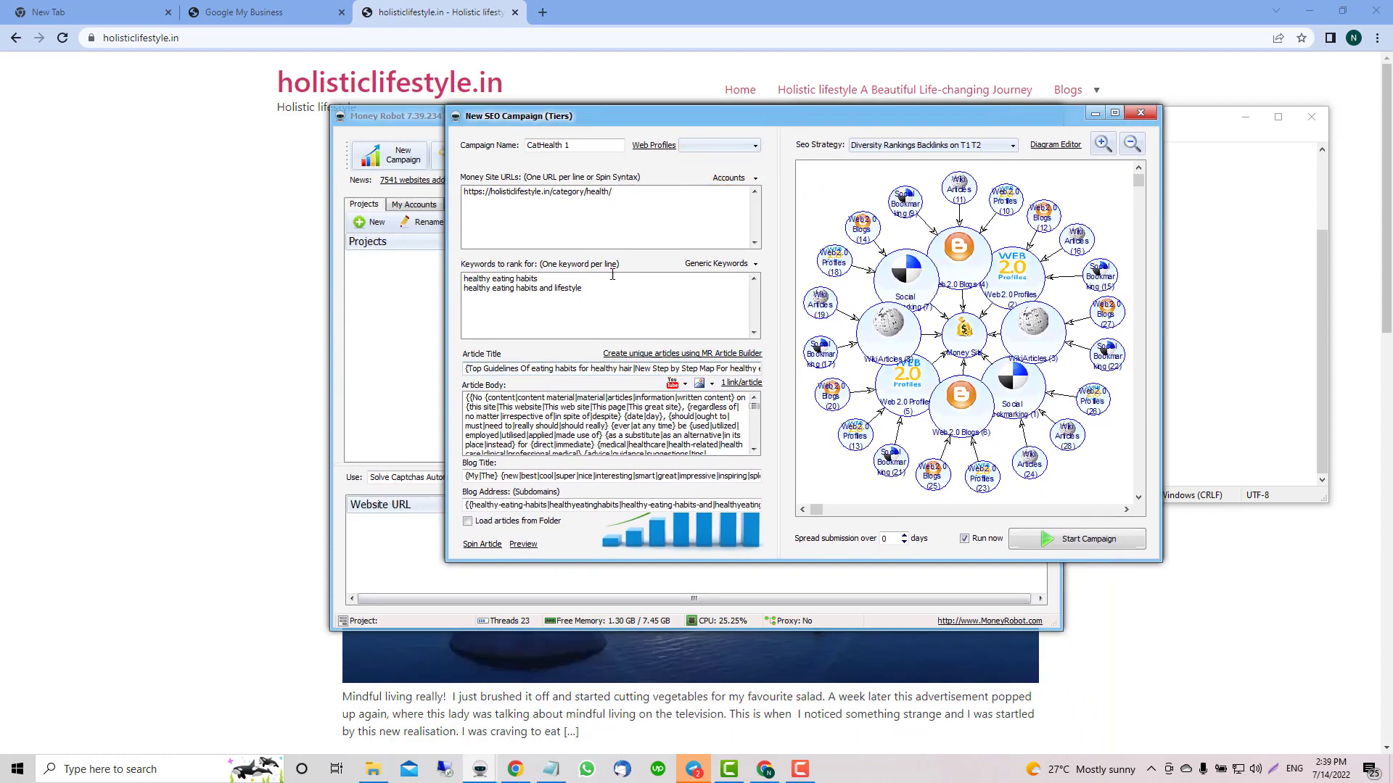
Start the CatHealth 1 campaign and lower its running threads from 23 to 11
{"action": "left_click", "coordinate": [729, 178]}
{"action": "left_click", "coordinate": [727, 179]}
{"action": "left_click", "coordinate": [1038, 538]}
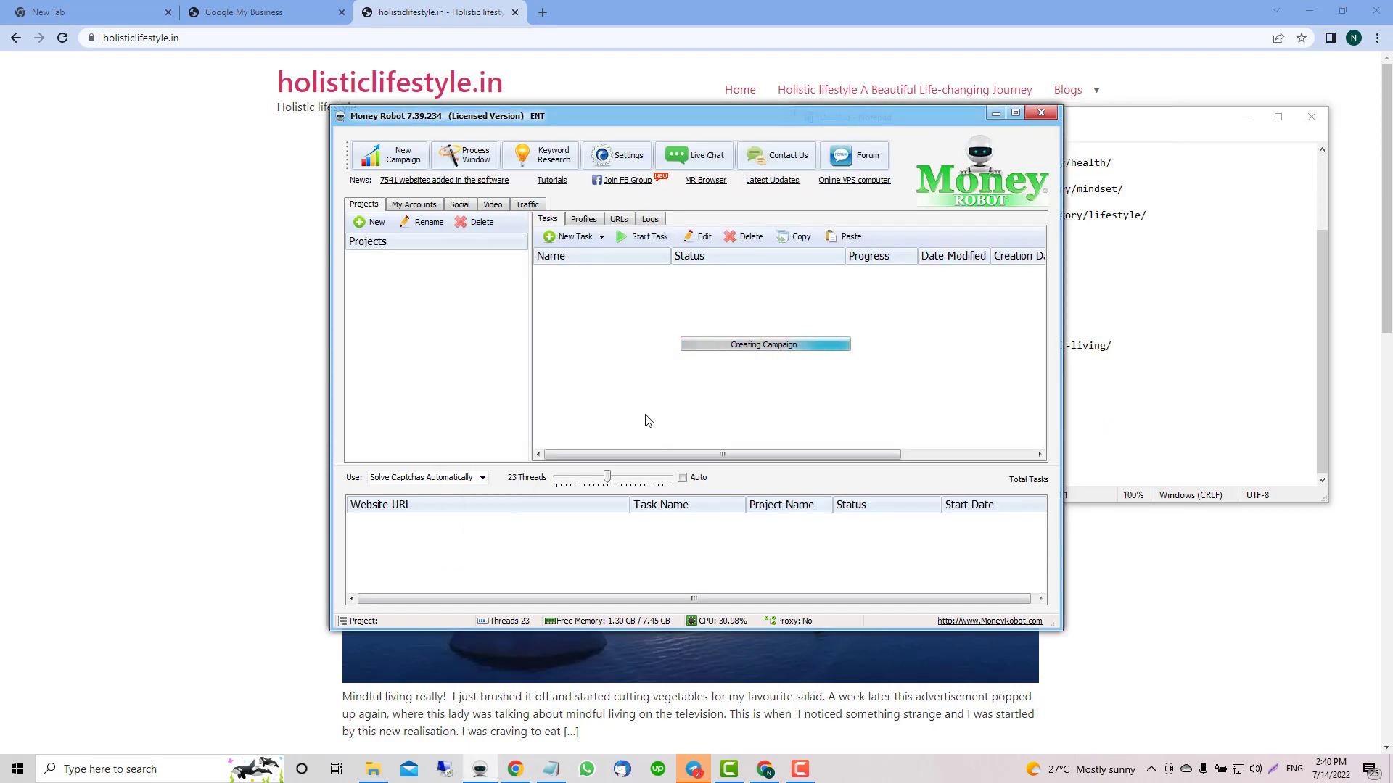
{"action": "left_click_drag", "start_coordinate": [607, 477], "coordinate": [582, 476]}
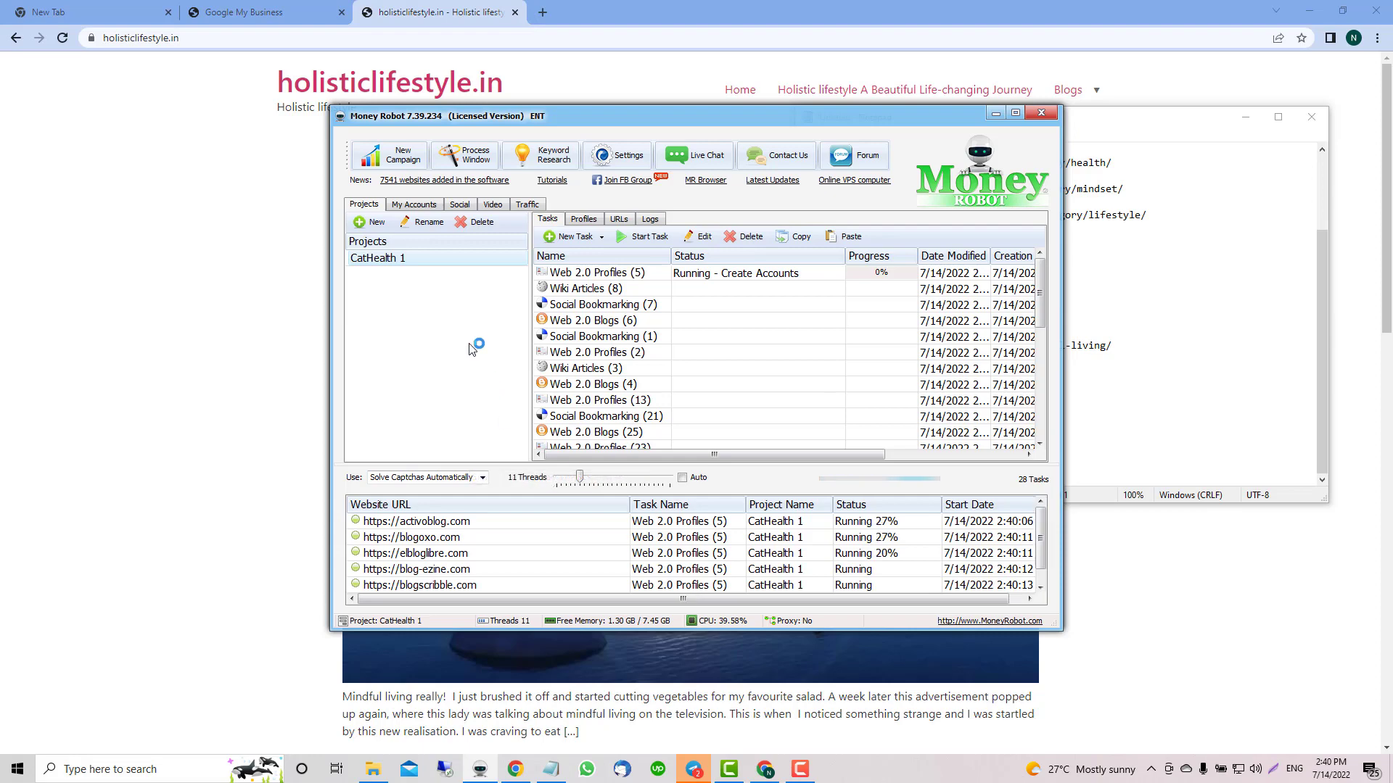
{"action": "left_click", "coordinate": [433, 259]}
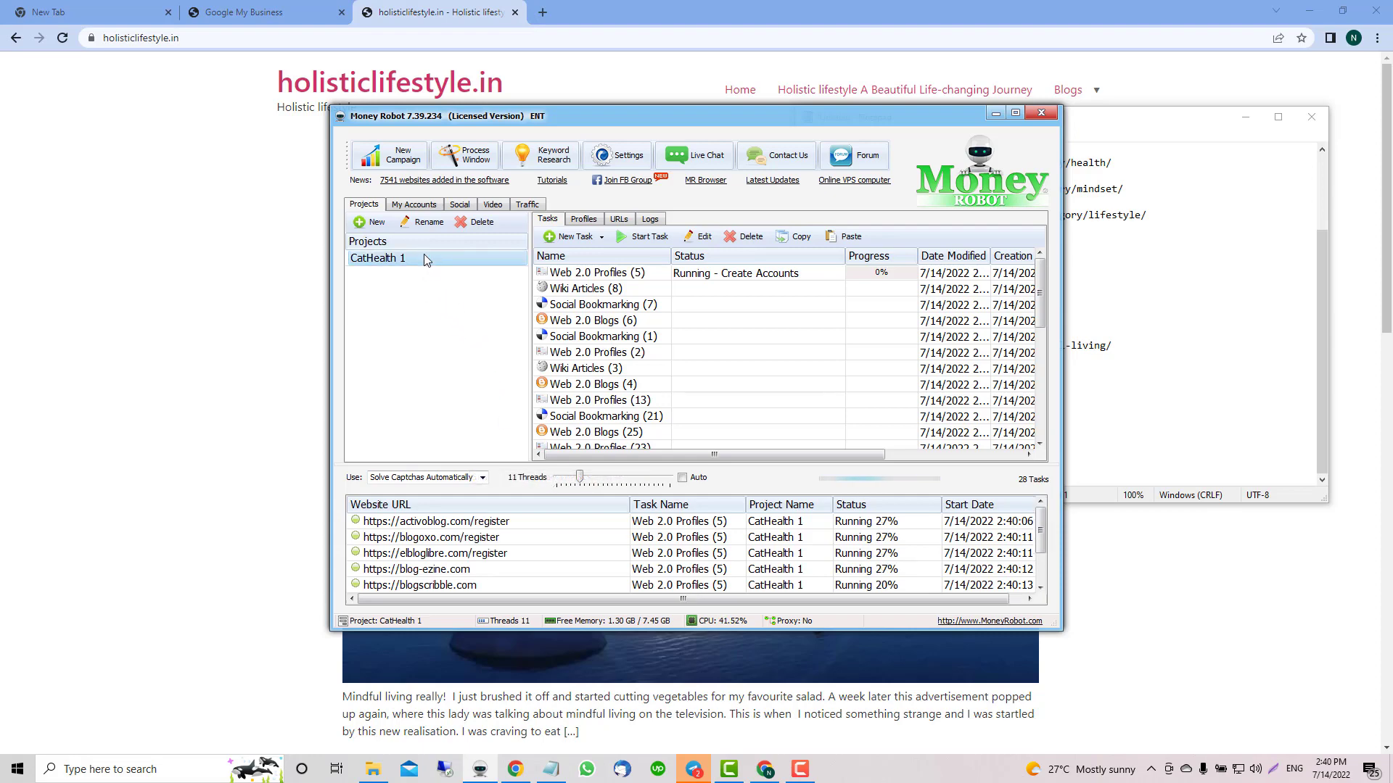
Show the strategy PDF's Money Robot Strategy (2) page, highlighting the line 1 new-accounts campaign
{"action": "left_click", "coordinate": [463, 10]}
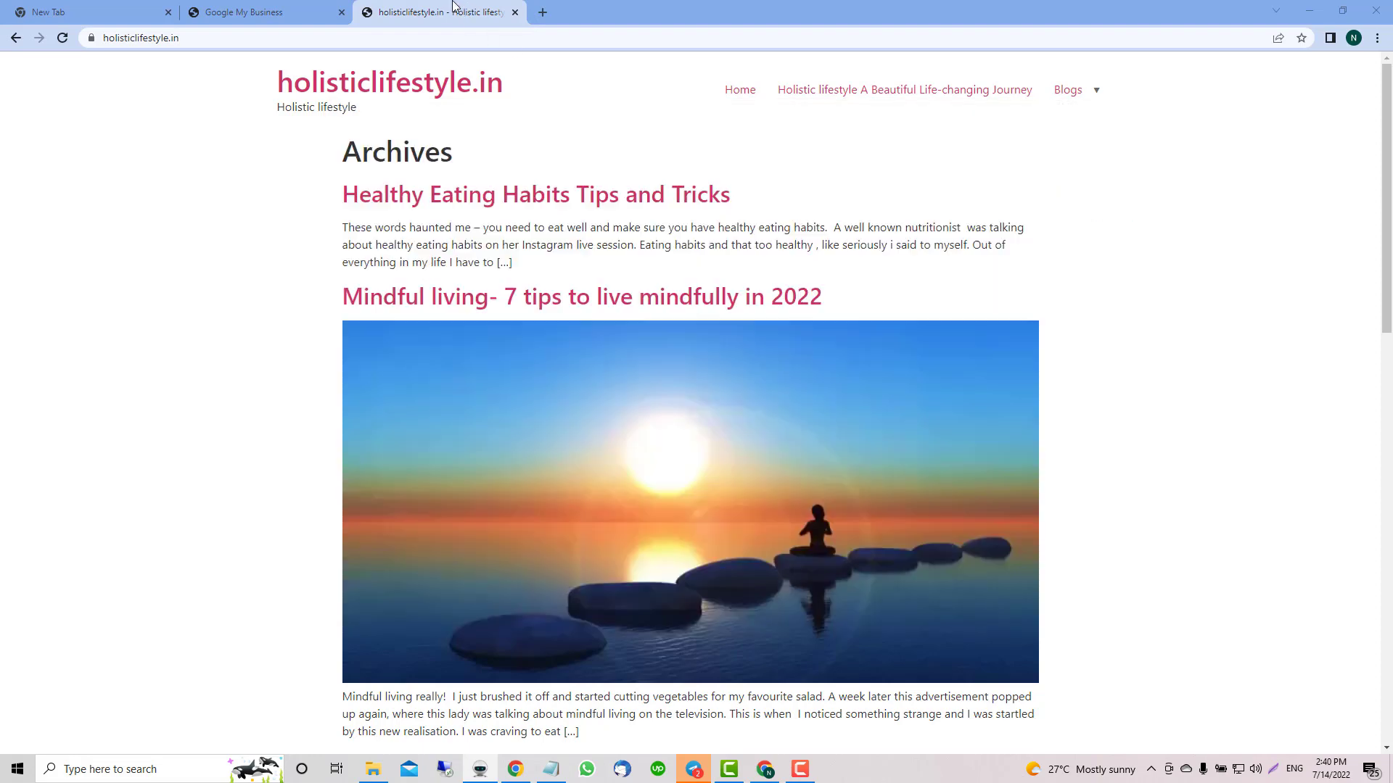
{"action": "left_click", "coordinate": [250, 18]}
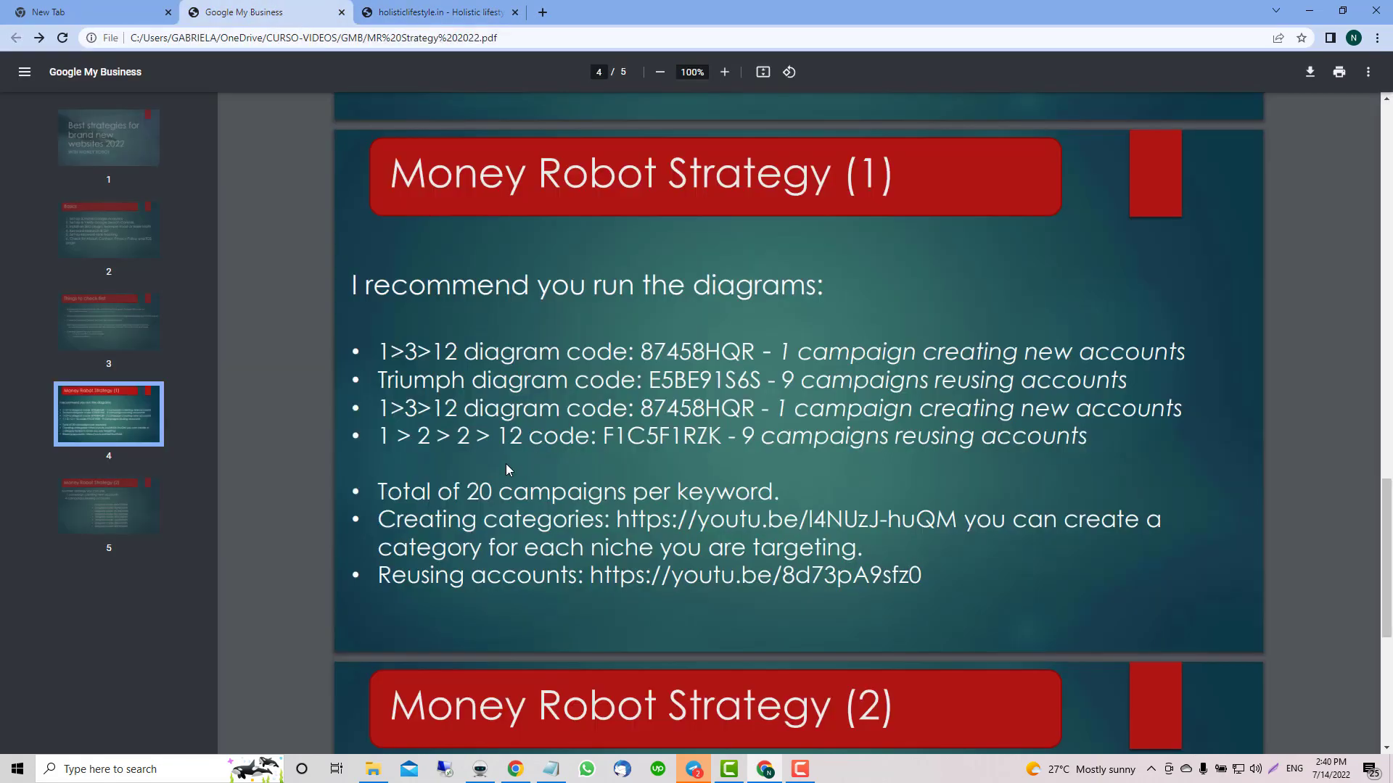
{"action": "scroll", "coordinate": [506, 468], "scroll_direction": "down", "scroll_amount": 6}
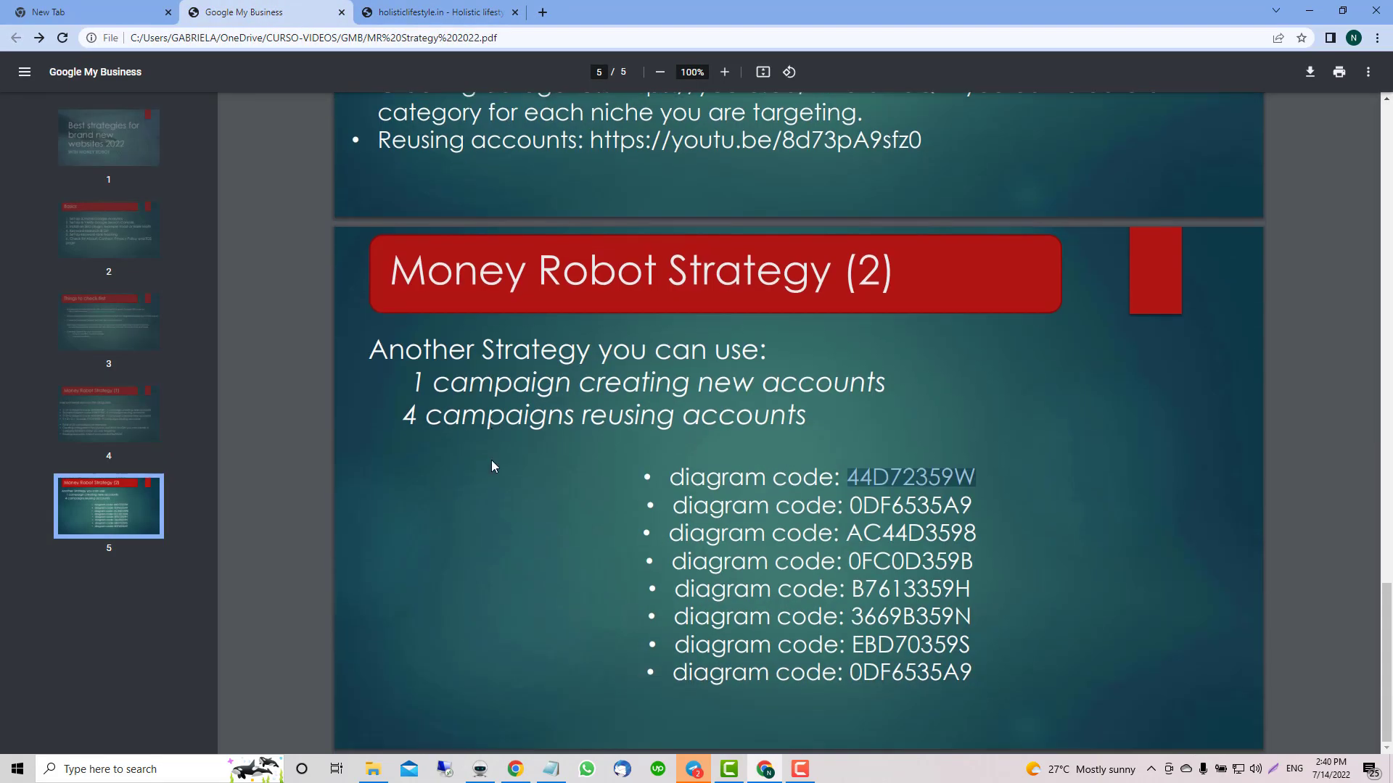
{"action": "left_click_drag", "start_coordinate": [416, 383], "coordinate": [954, 394]}
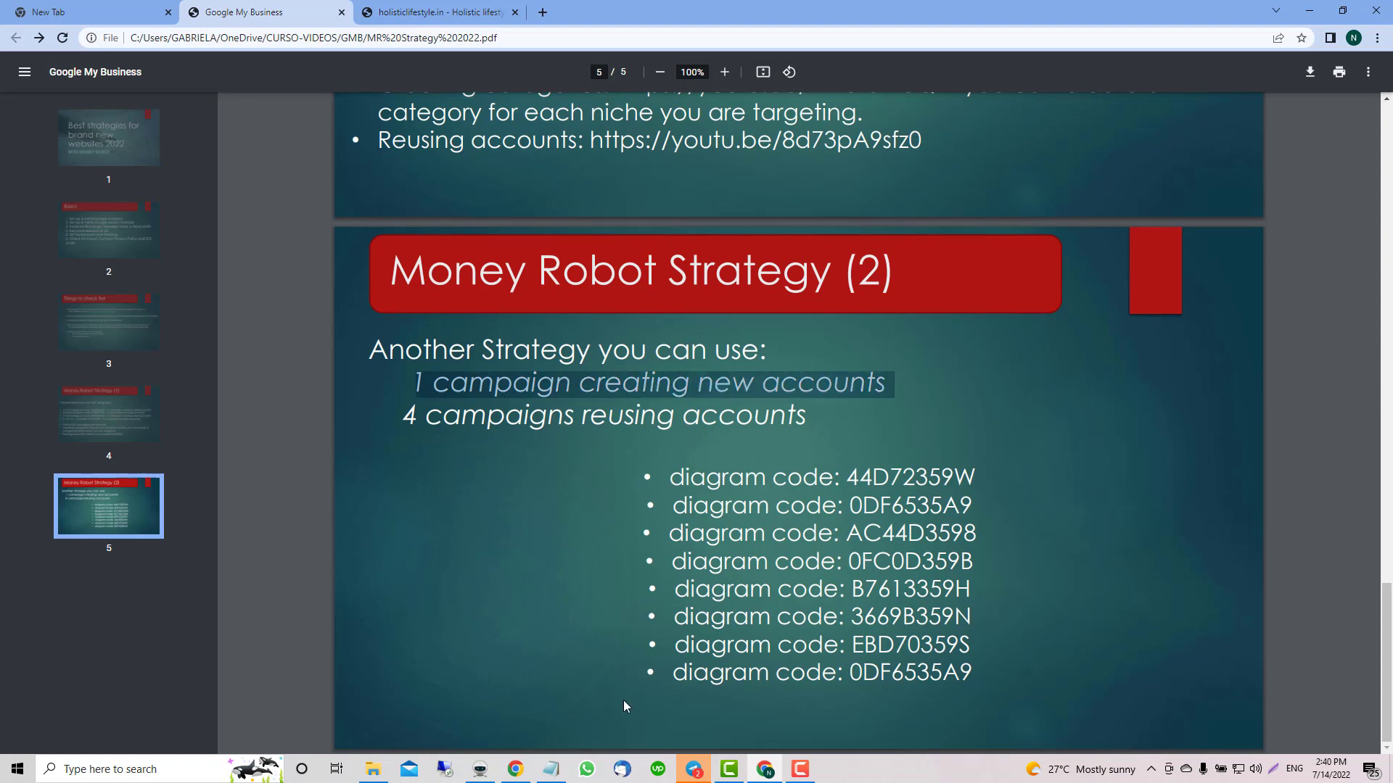
{"action": "left_click", "coordinate": [479, 769]}
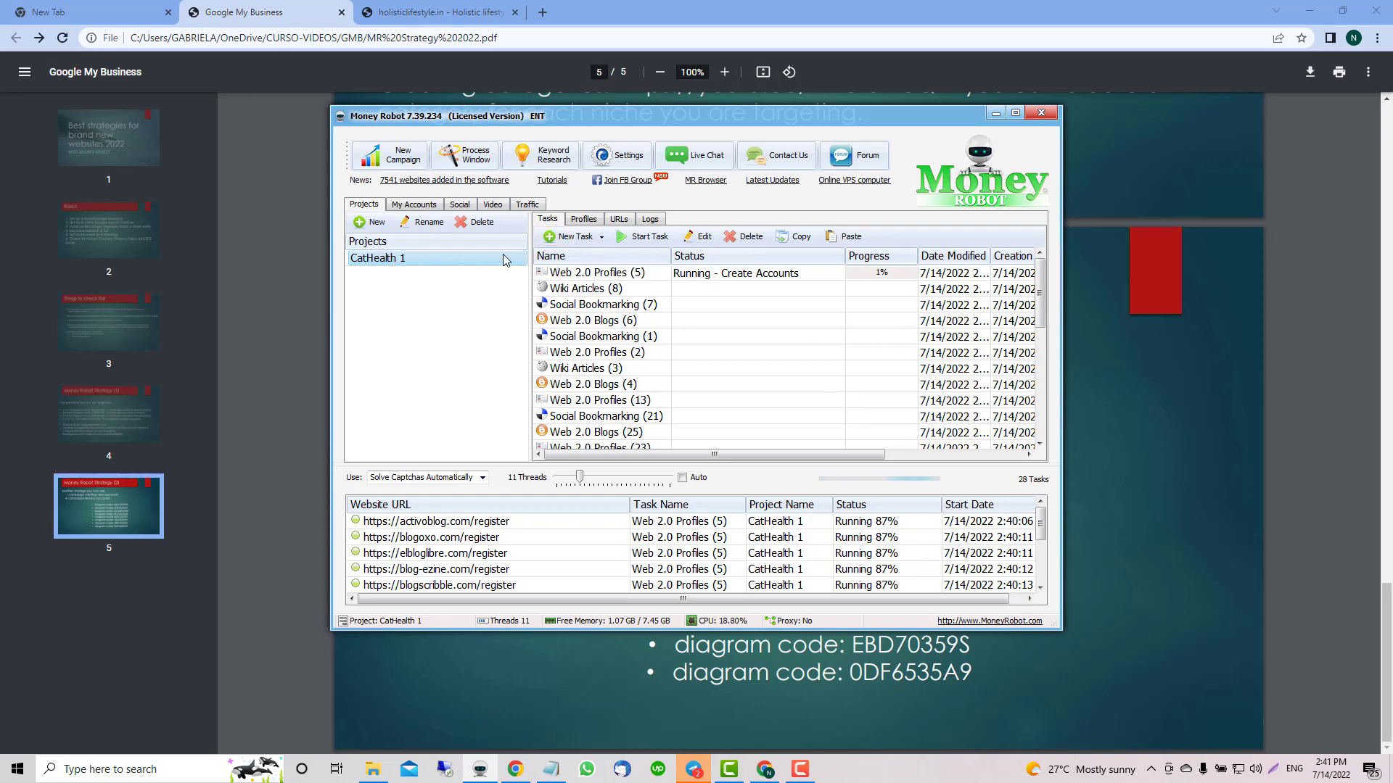
Clone the CatHealth 1 project and generate fresh unique articles for its two keywords
{"action": "right_click", "coordinate": [481, 259]}
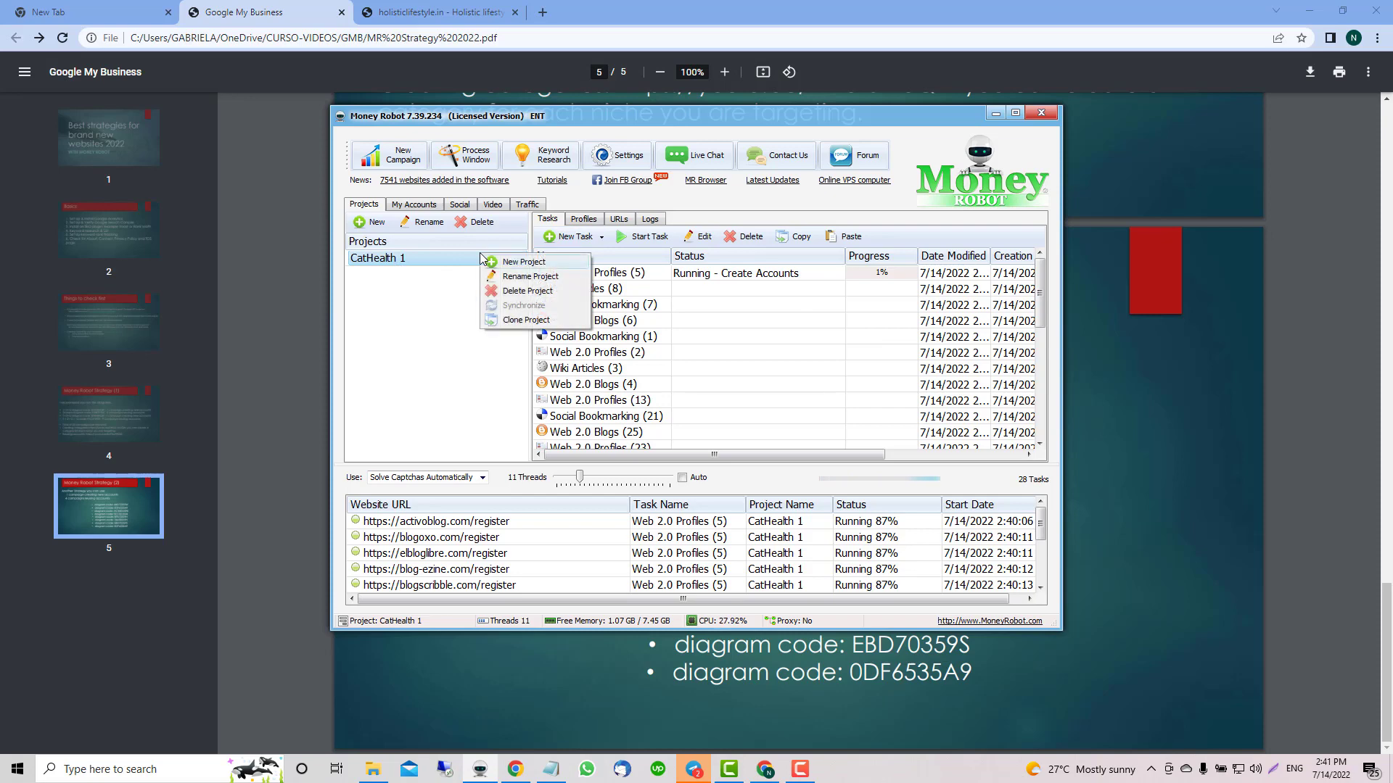
{"action": "left_click", "coordinate": [523, 321]}
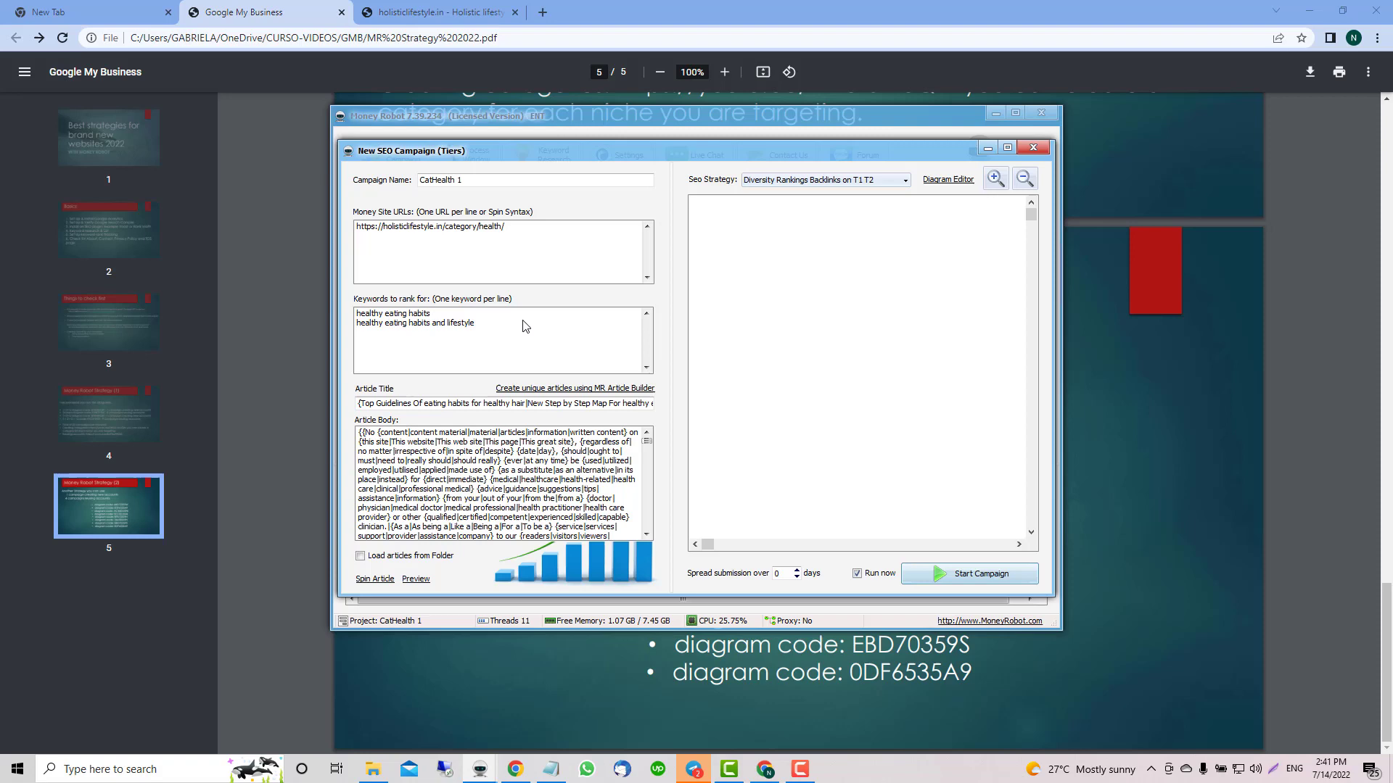
{"action": "left_click", "coordinate": [520, 227]}
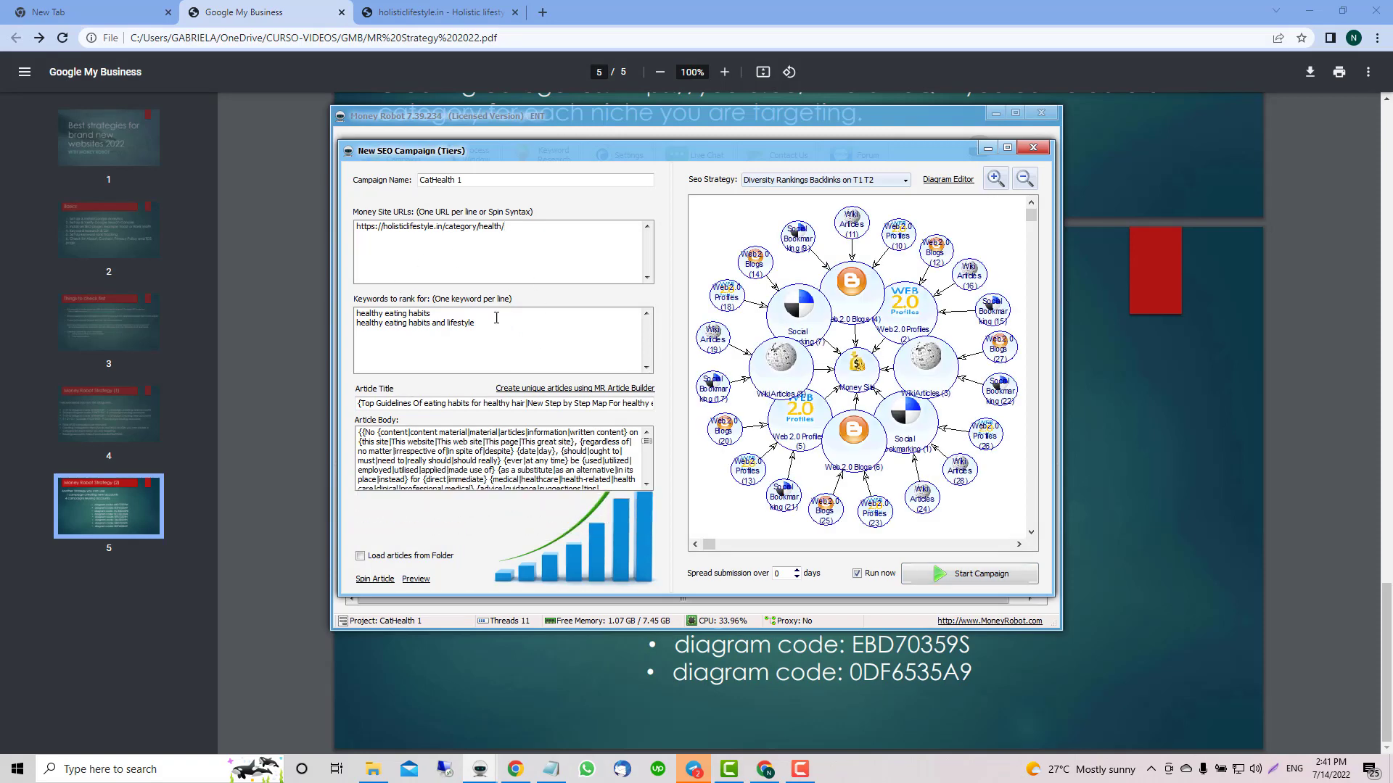
{"action": "left_click_drag", "start_coordinate": [477, 324], "coordinate": [351, 318]}
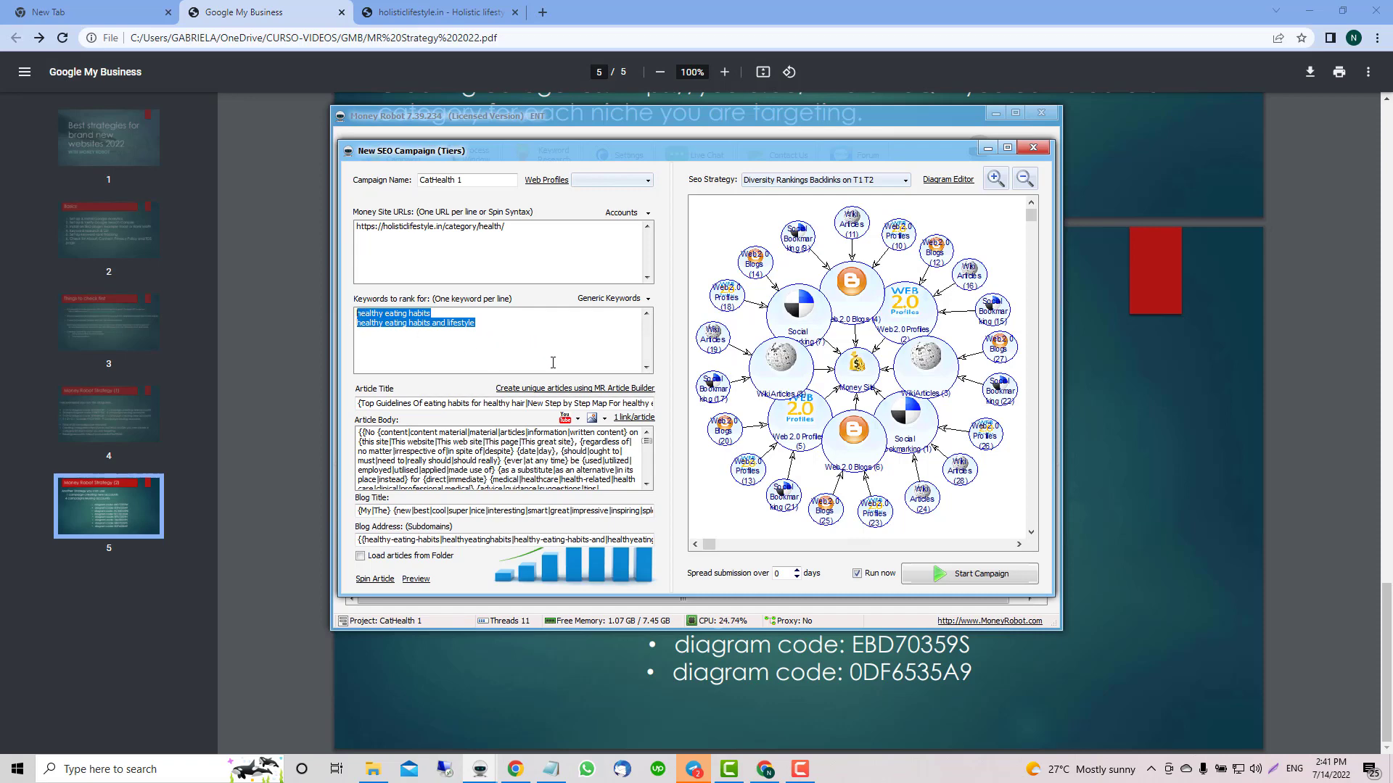
{"action": "left_click", "coordinate": [556, 390]}
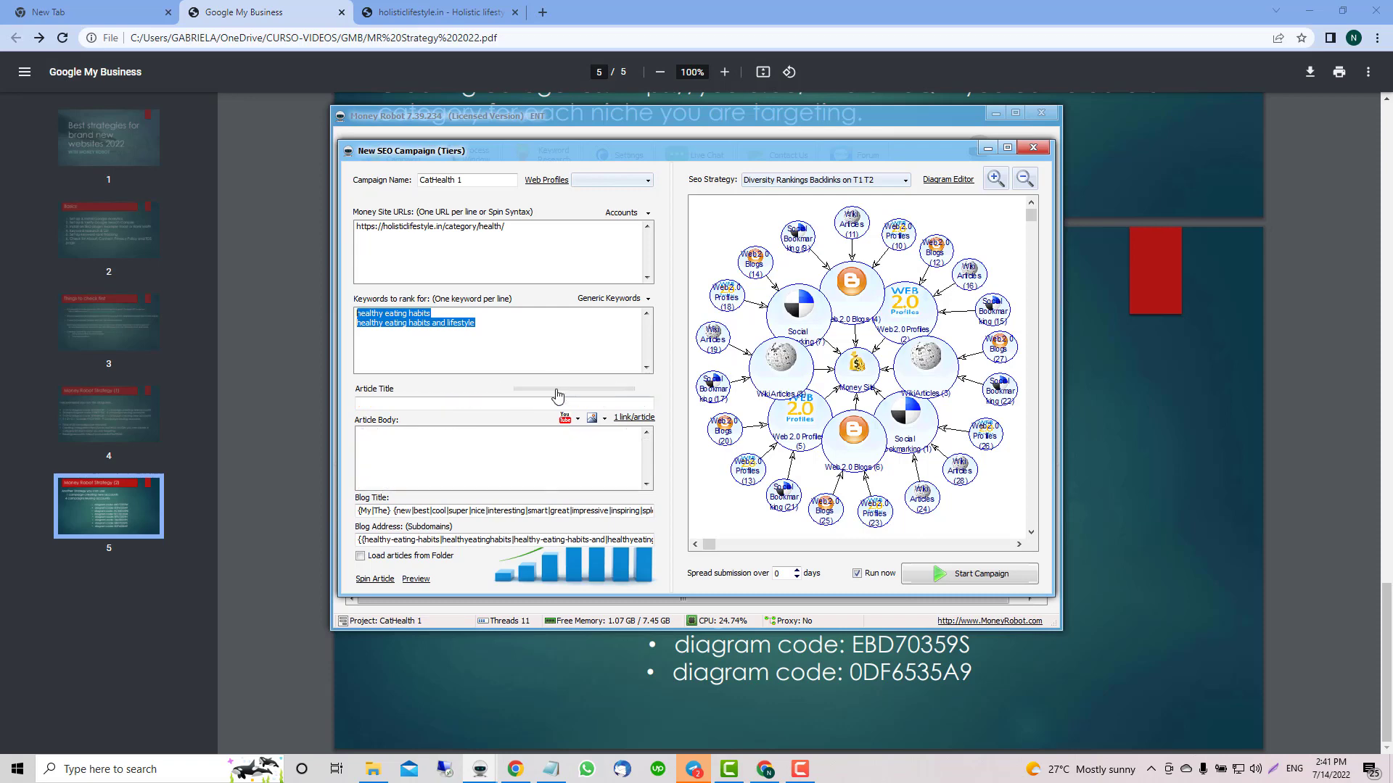
Make the clone reuse existing accounts, then highlight the '4 campaigns reusing accounts' line
{"action": "left_click", "coordinate": [613, 214]}
{"action": "left_click", "coordinate": [530, 249]}
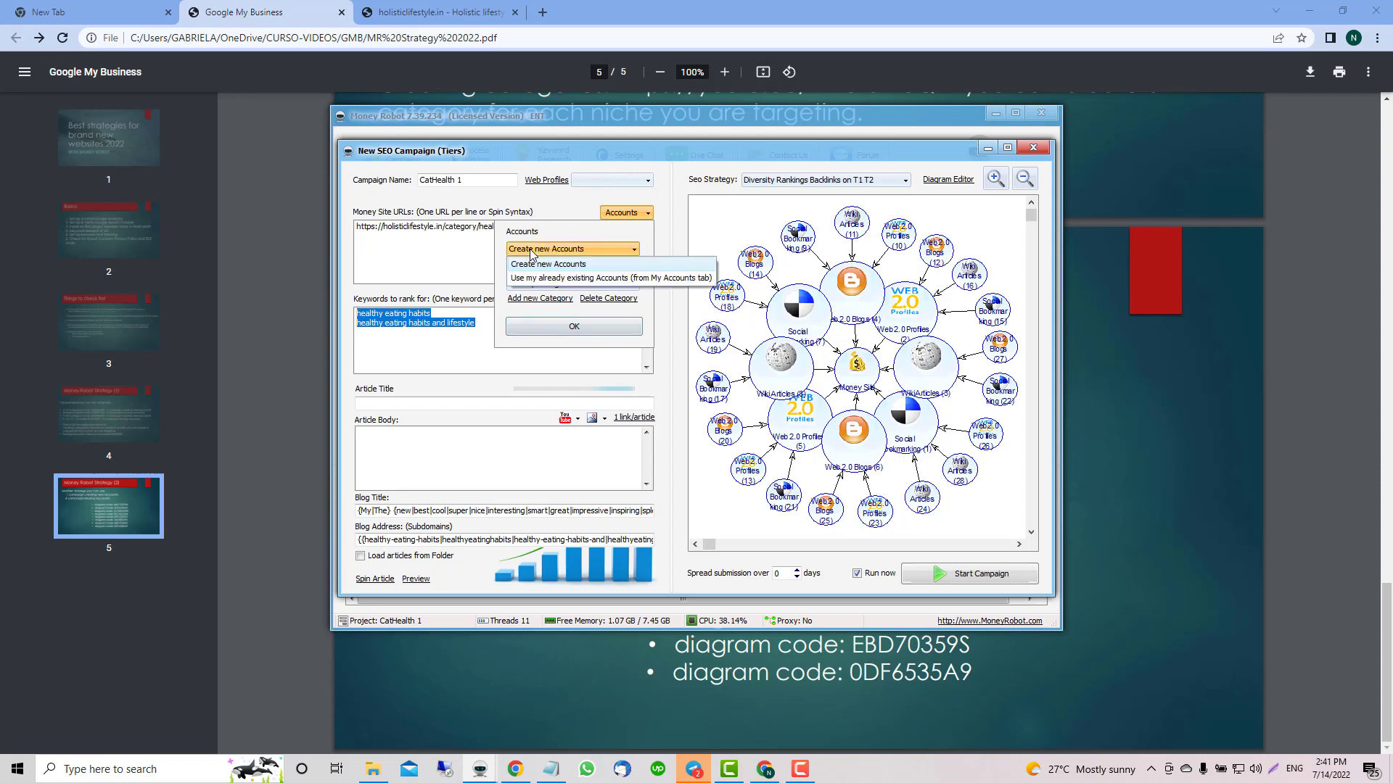
{"action": "left_click", "coordinate": [534, 279]}
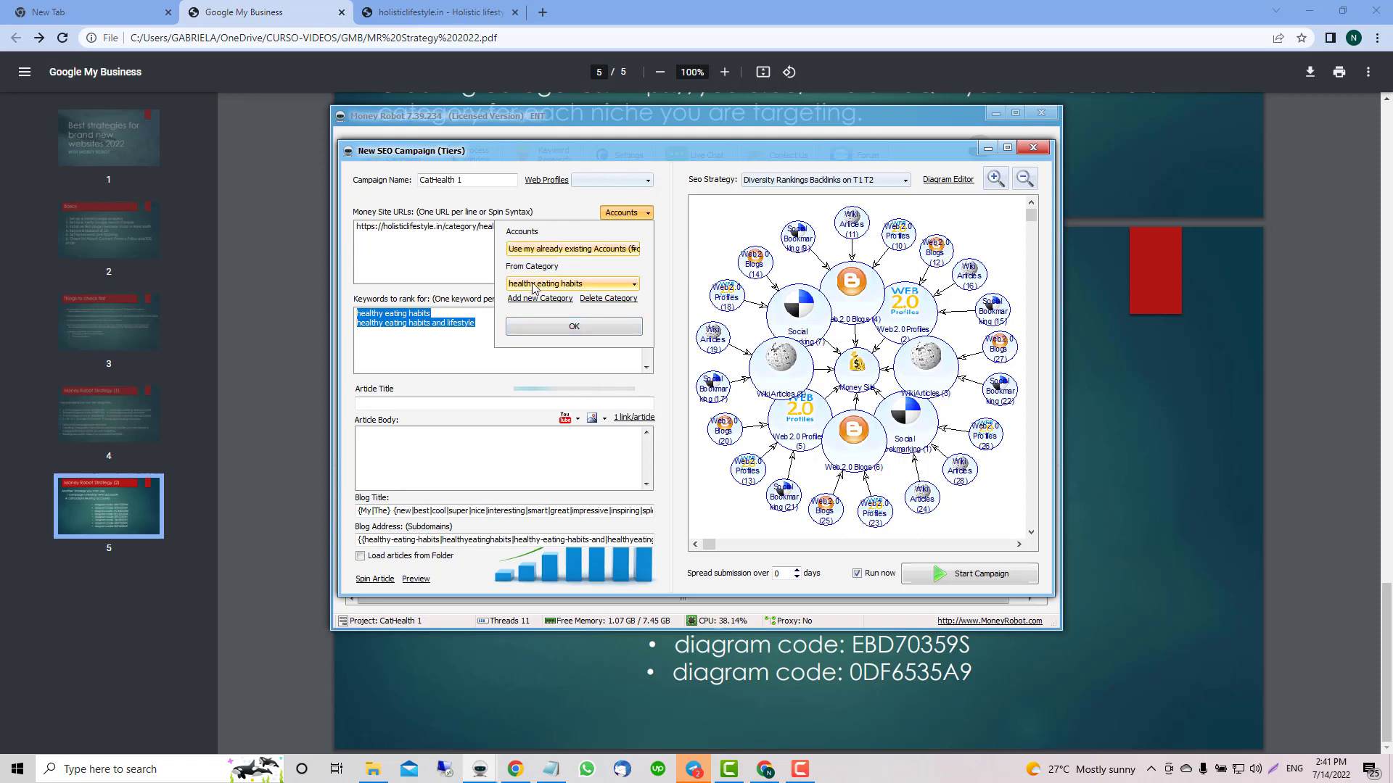
{"action": "left_click", "coordinate": [546, 327]}
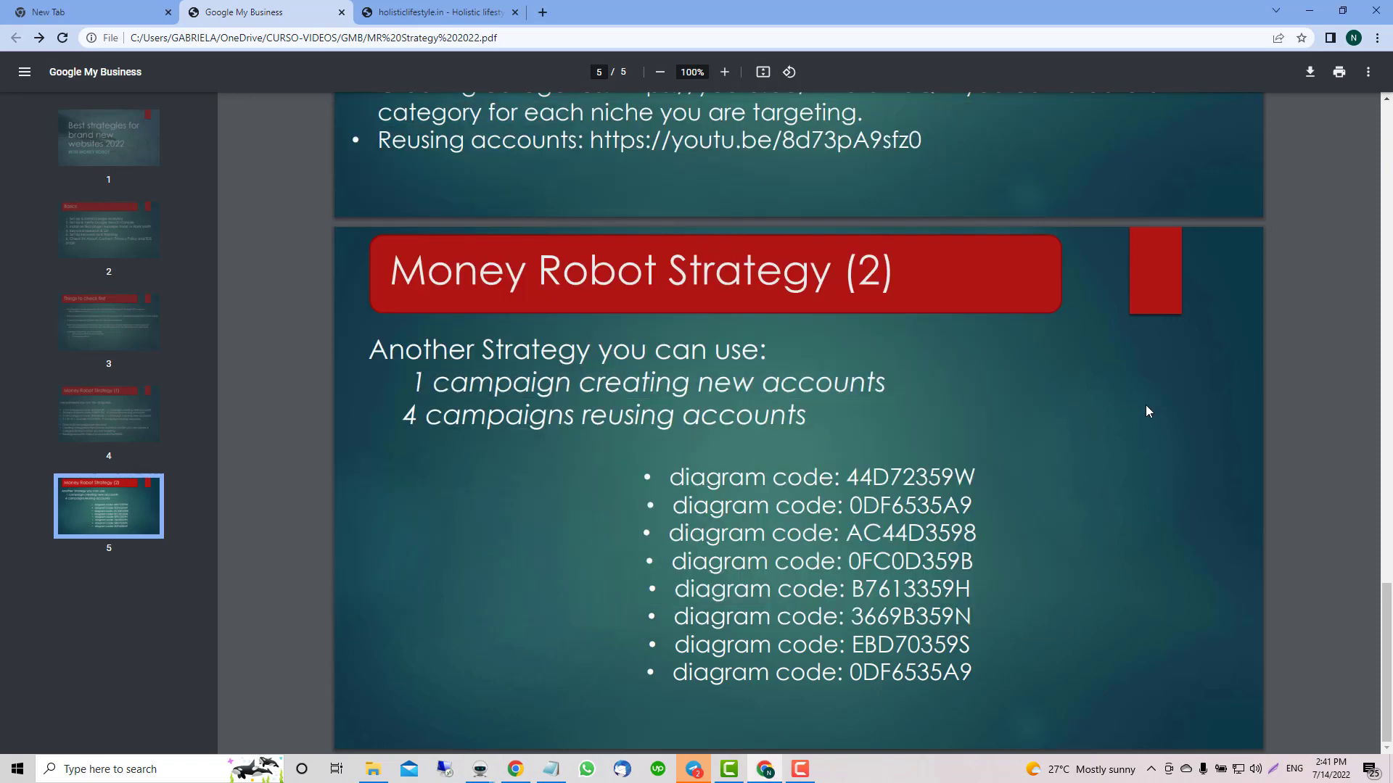
{"action": "left_click_drag", "start_coordinate": [403, 414], "coordinate": [828, 420]}
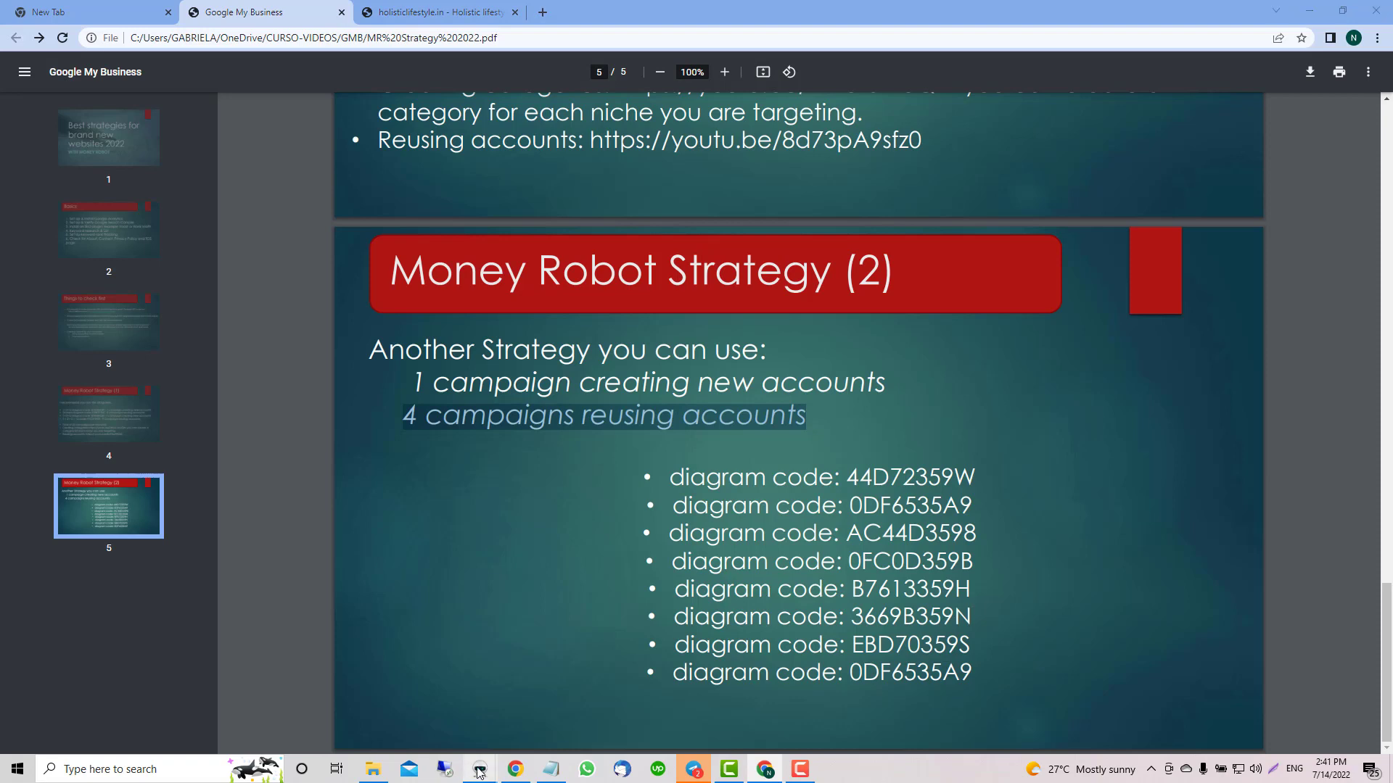
Rename the cloned campaign CatHealth 2, move it aside, and bring up the category URL notes
{"action": "mouse_move", "coordinate": [480, 771]}
{"action": "left_click", "coordinate": [523, 703]}
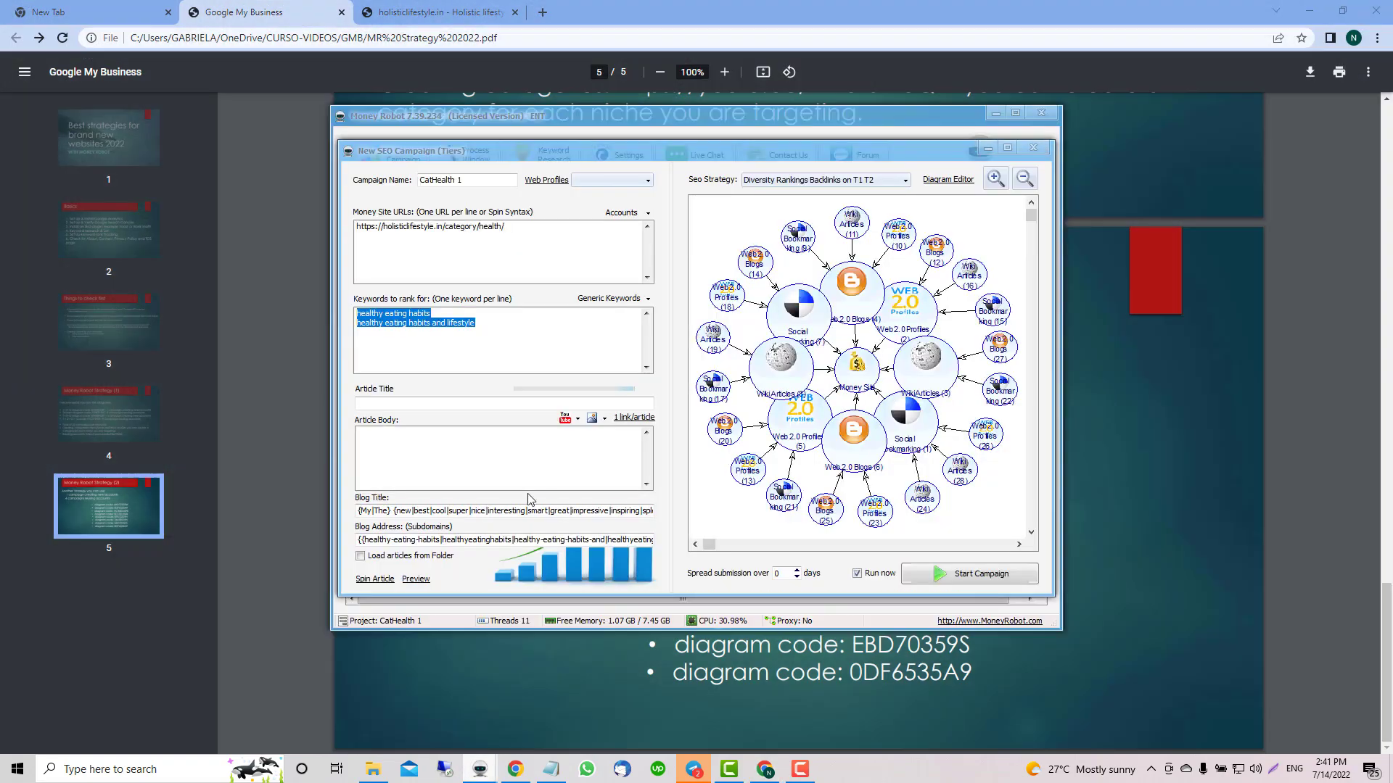
{"action": "left_click", "coordinate": [464, 181]}
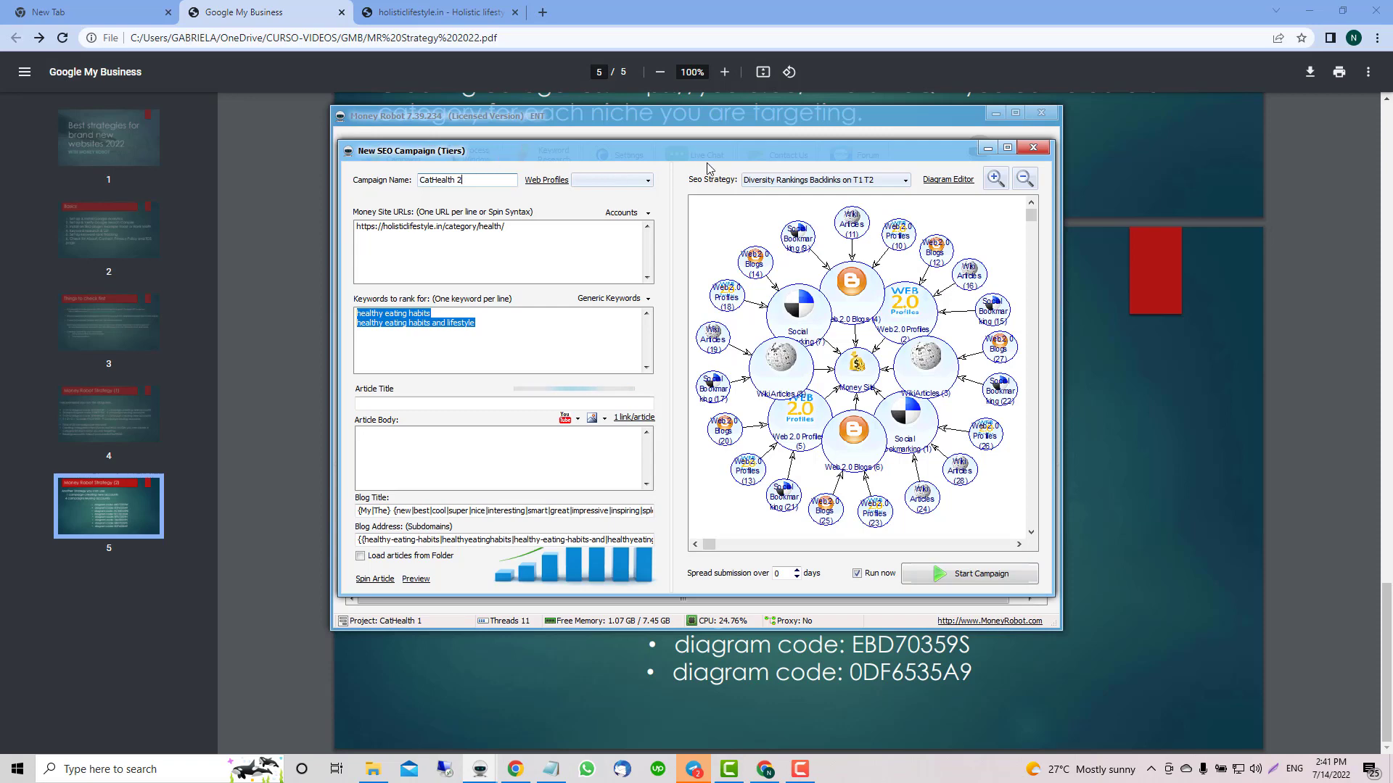
{"action": "left_click_drag", "start_coordinate": [569, 153], "coordinate": [700, 205]}
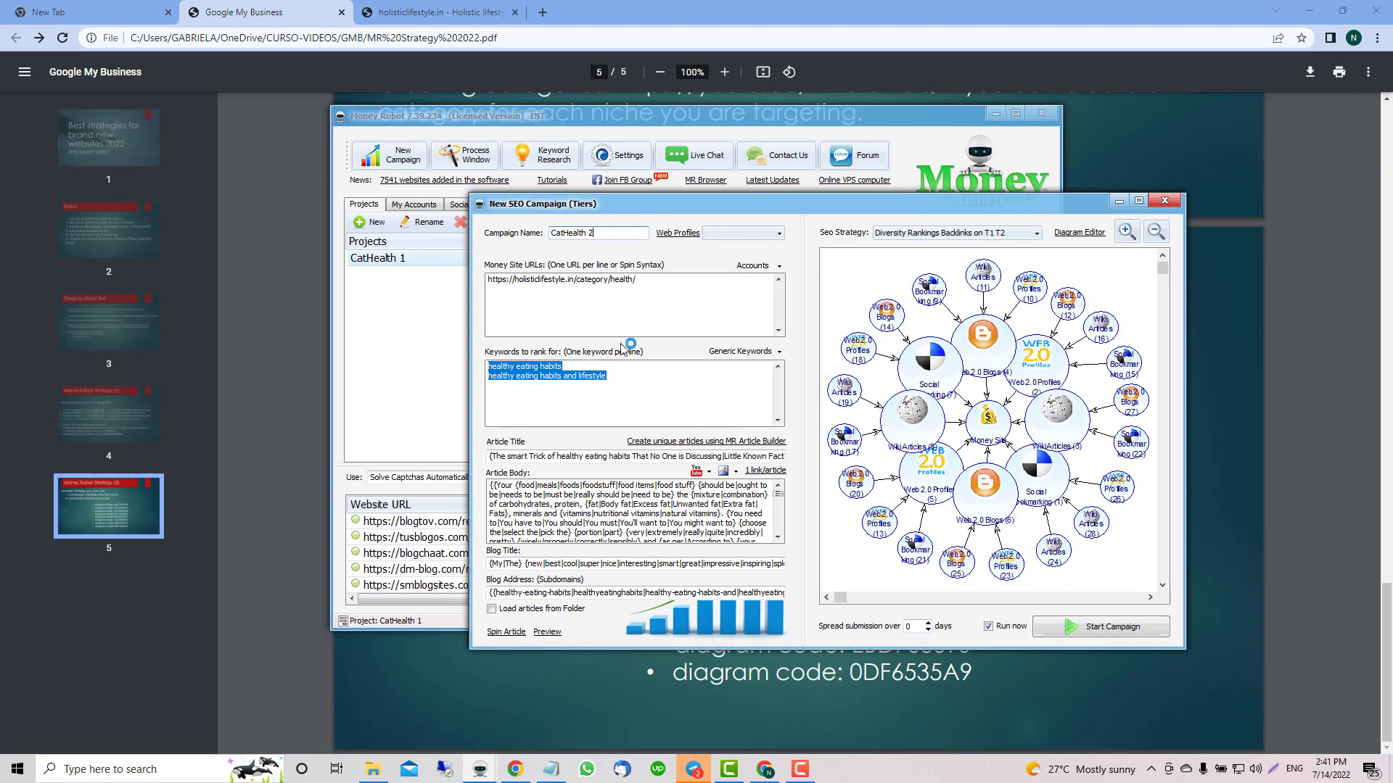
{"action": "left_click", "coordinate": [551, 769]}
{"action": "scroll", "coordinate": [863, 258], "scroll_direction": "up", "scroll_amount": 3}
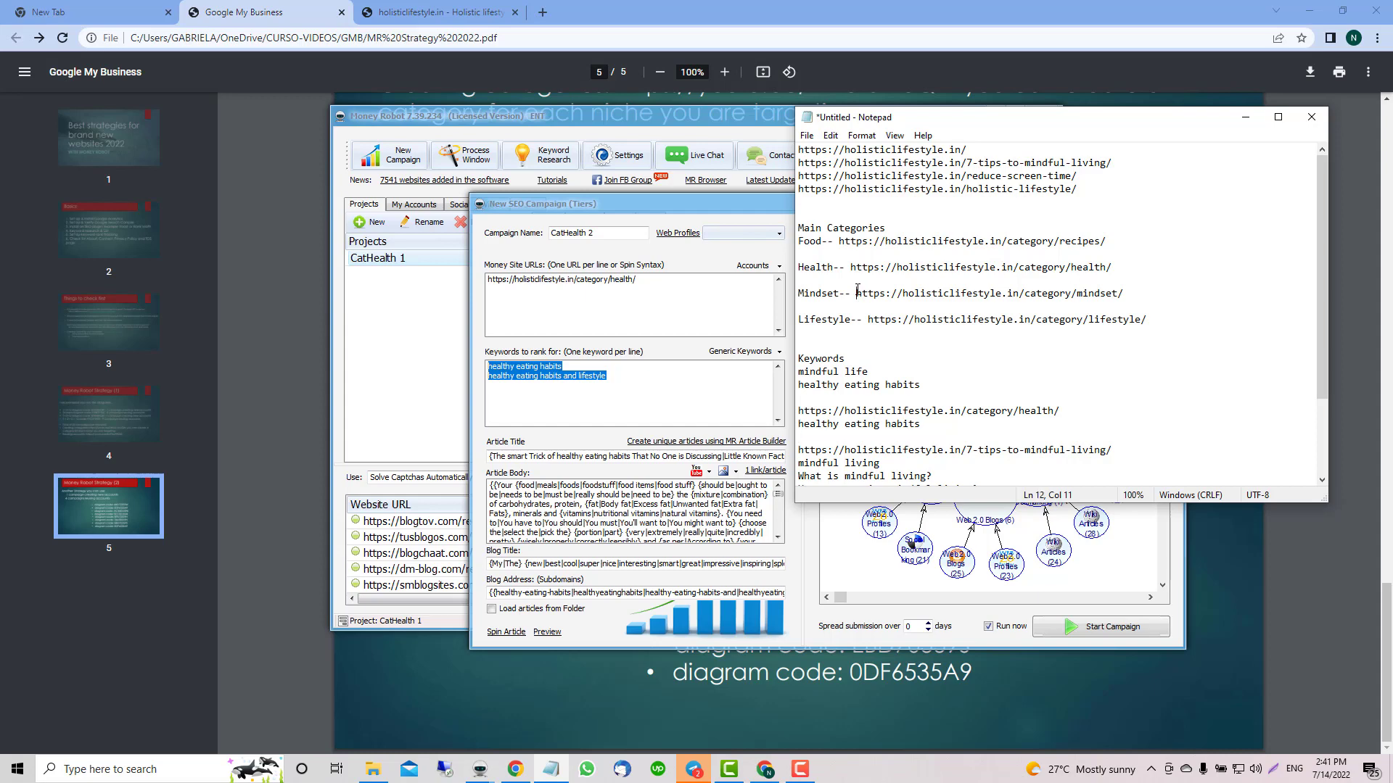
Paste the Mindset category URL from the notes into a new multilevel campaign named CatMindset 1
{"action": "left_click_drag", "start_coordinate": [857, 293], "coordinate": [1132, 296]}
{"action": "key", "text": "ctrl+c"}
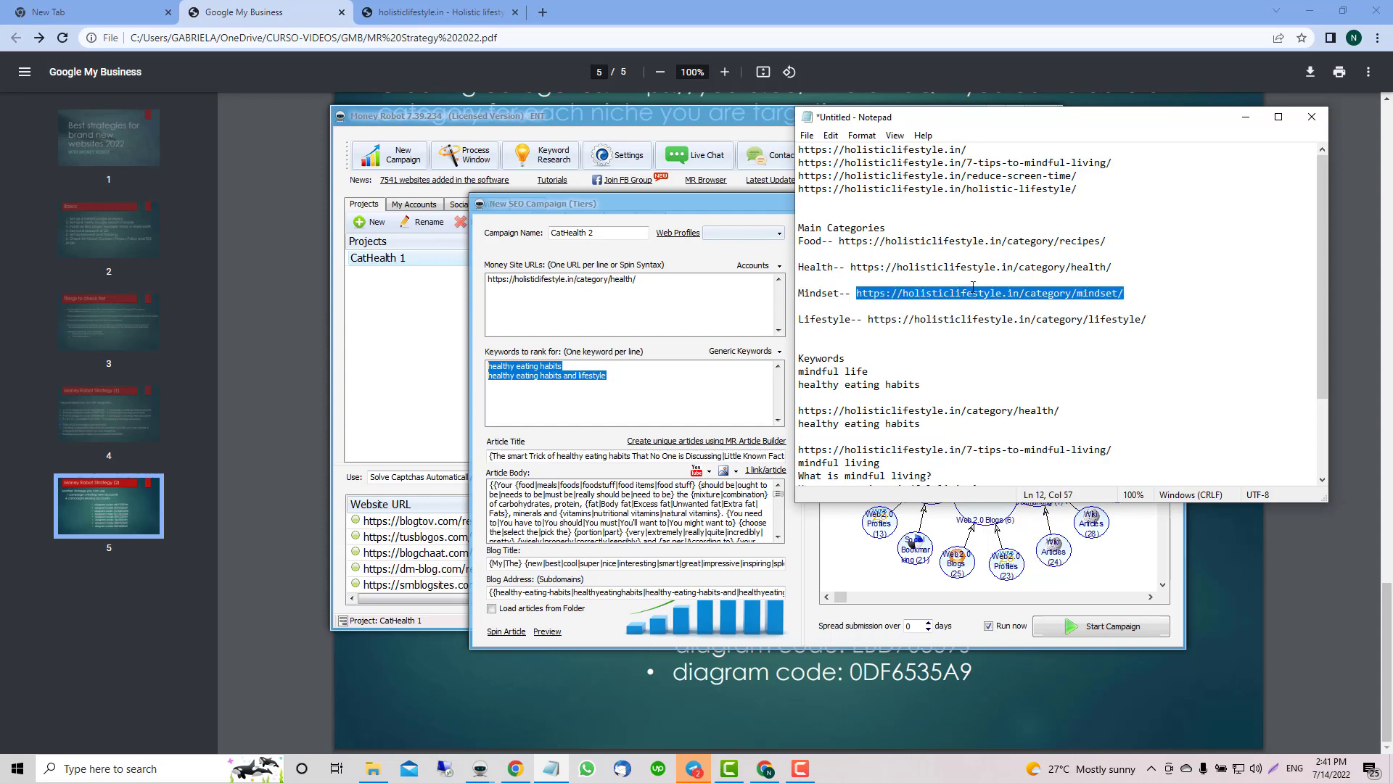
{"action": "left_click", "coordinate": [397, 155]}
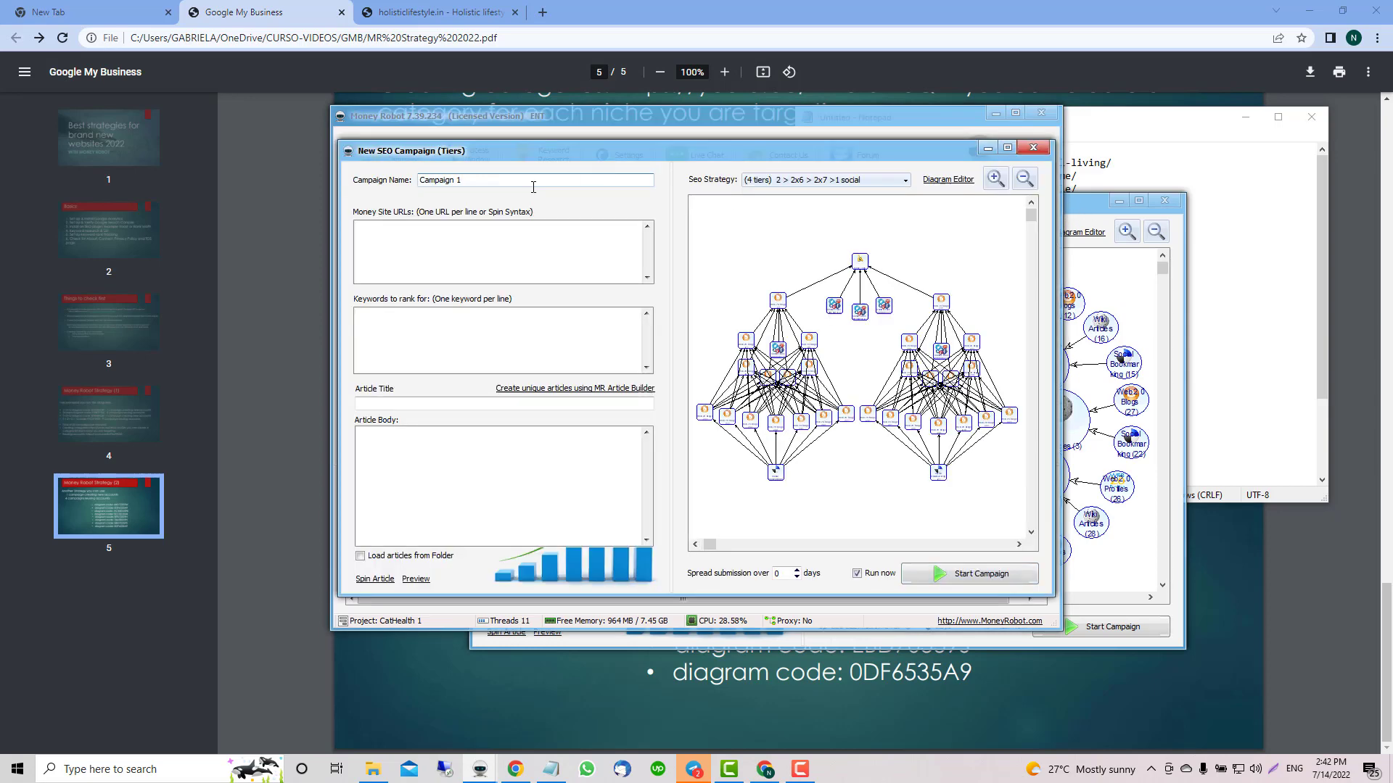
{"action": "left_click", "coordinate": [472, 232]}
{"action": "key", "text": "ctrl+v"}
{"action": "left_click_drag", "start_coordinate": [419, 180], "coordinate": [473, 182]}
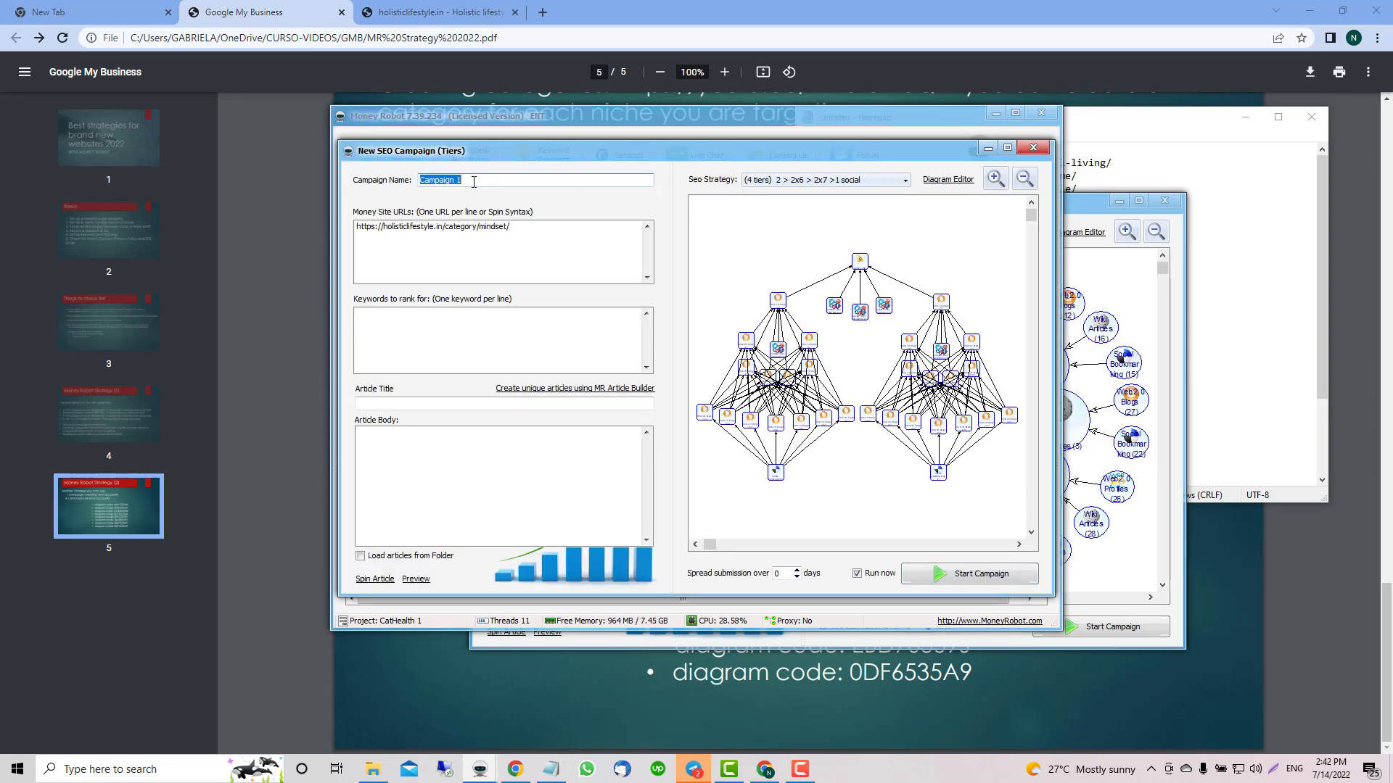
{"action": "type", "text": "Ca"}
{"action": "type", "text": "1"}
Try the DR Massive sites 12>24 + 2 social signs and Diversity Rankings Backlinks on T1 T2 strategies
{"action": "left_click", "coordinate": [771, 181]}
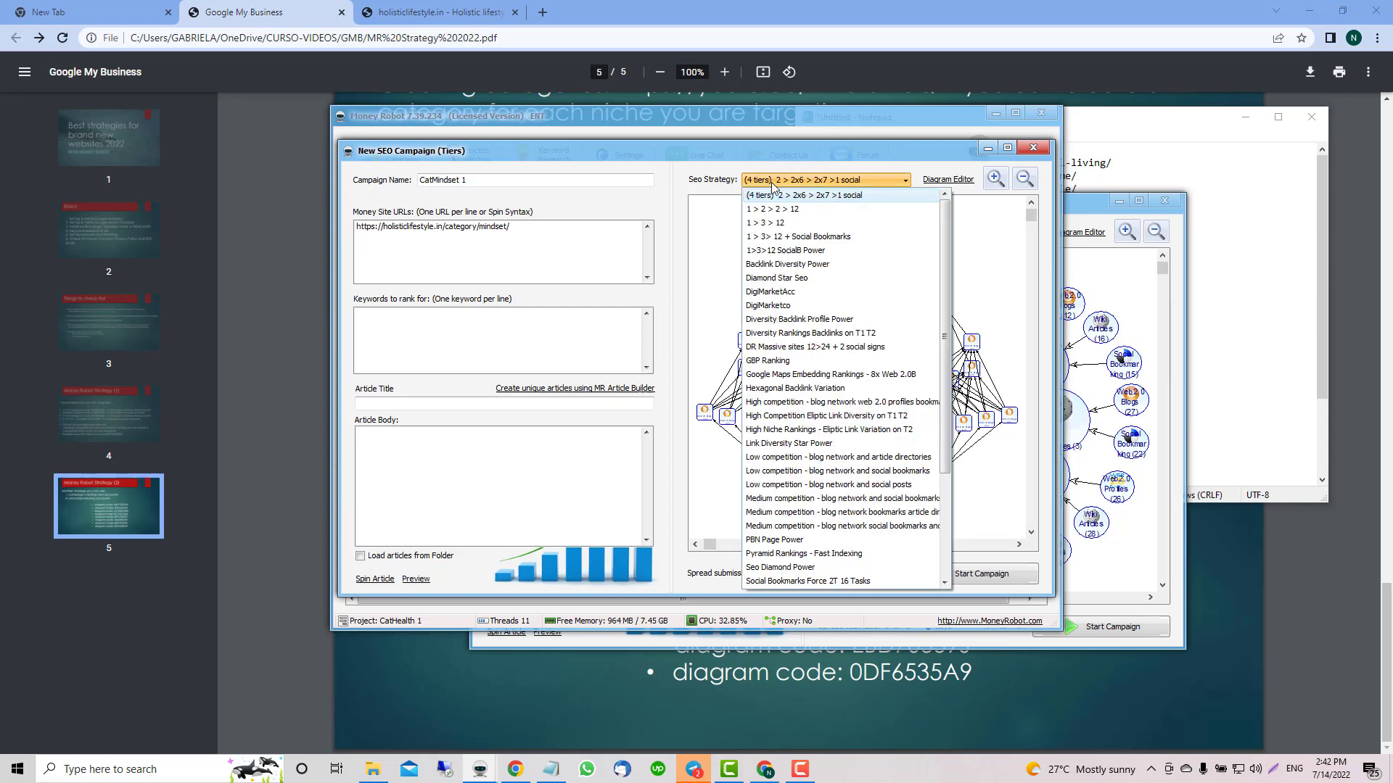
{"action": "left_click", "coordinate": [798, 343]}
{"action": "left_click", "coordinate": [824, 182]}
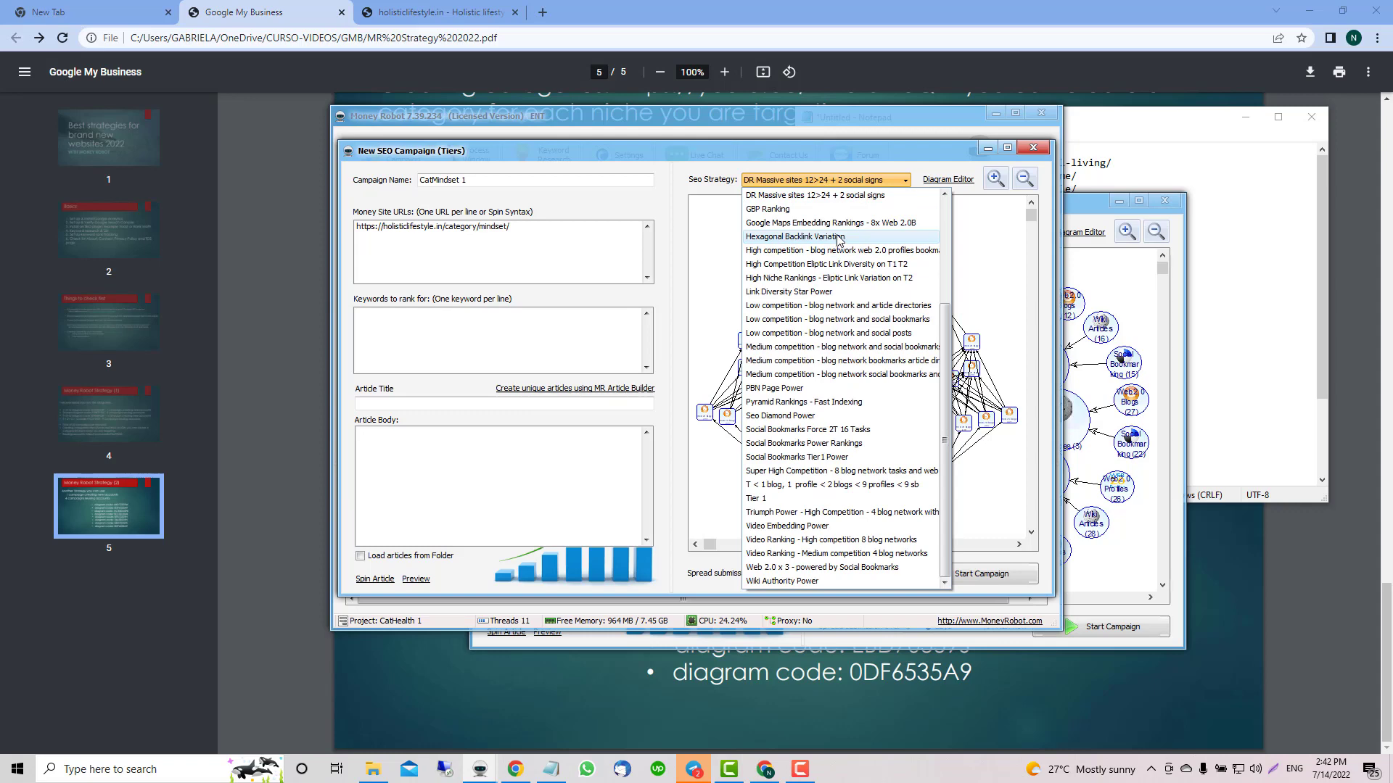
{"action": "left_click_drag", "start_coordinate": [944, 348], "coordinate": [943, 232]}
{"action": "left_click", "coordinate": [813, 334]}
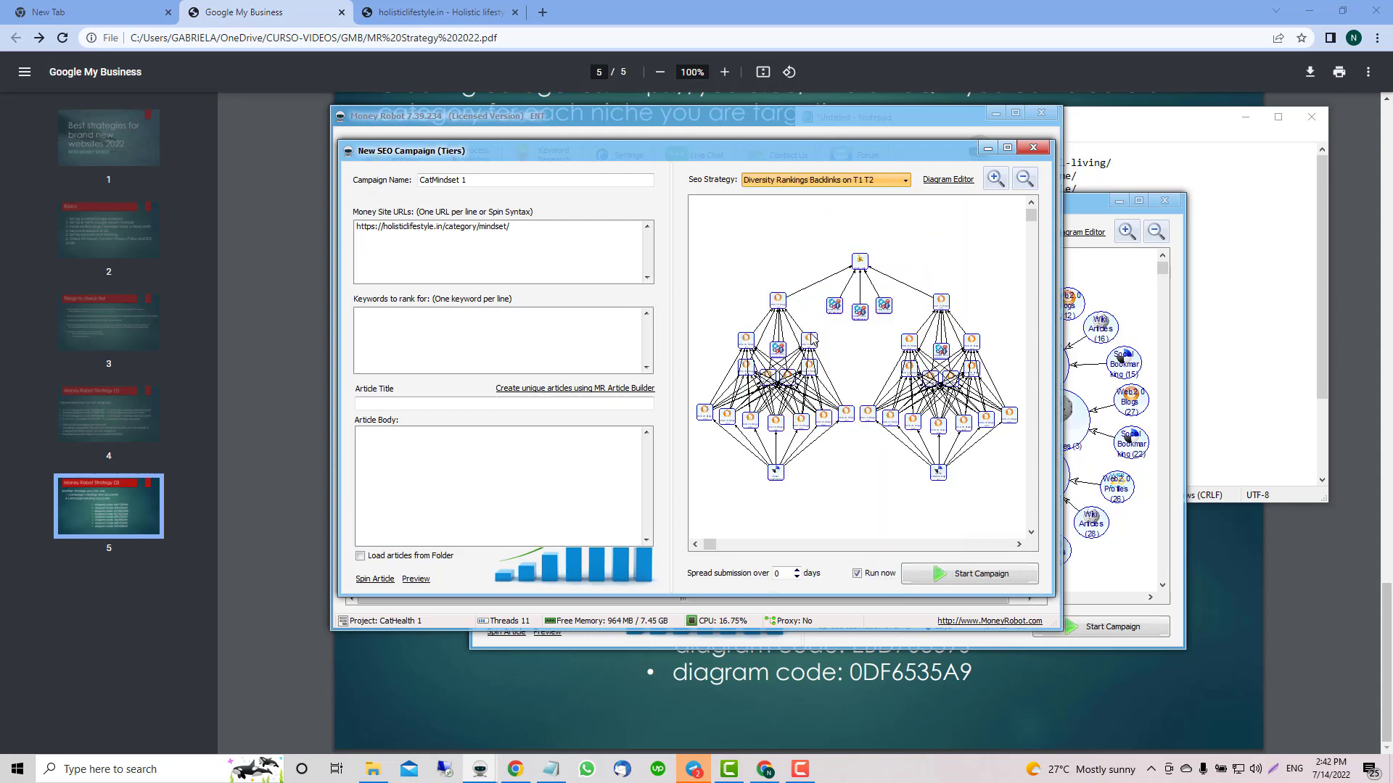
Close the CatHealth 2 campaign window and reselect DR Massive sites 12>24 + 2 social signs
{"action": "left_click", "coordinate": [1075, 209]}
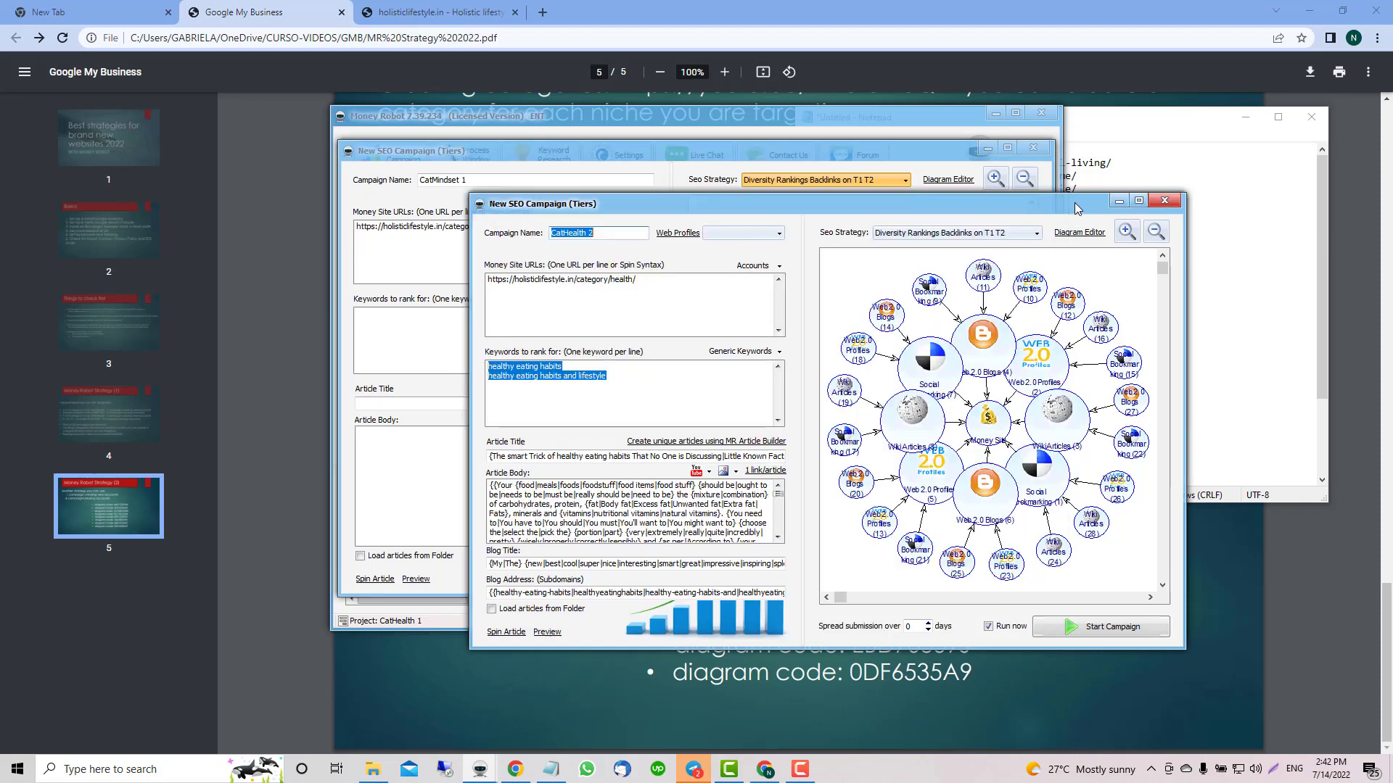
{"action": "left_click", "coordinate": [1165, 201]}
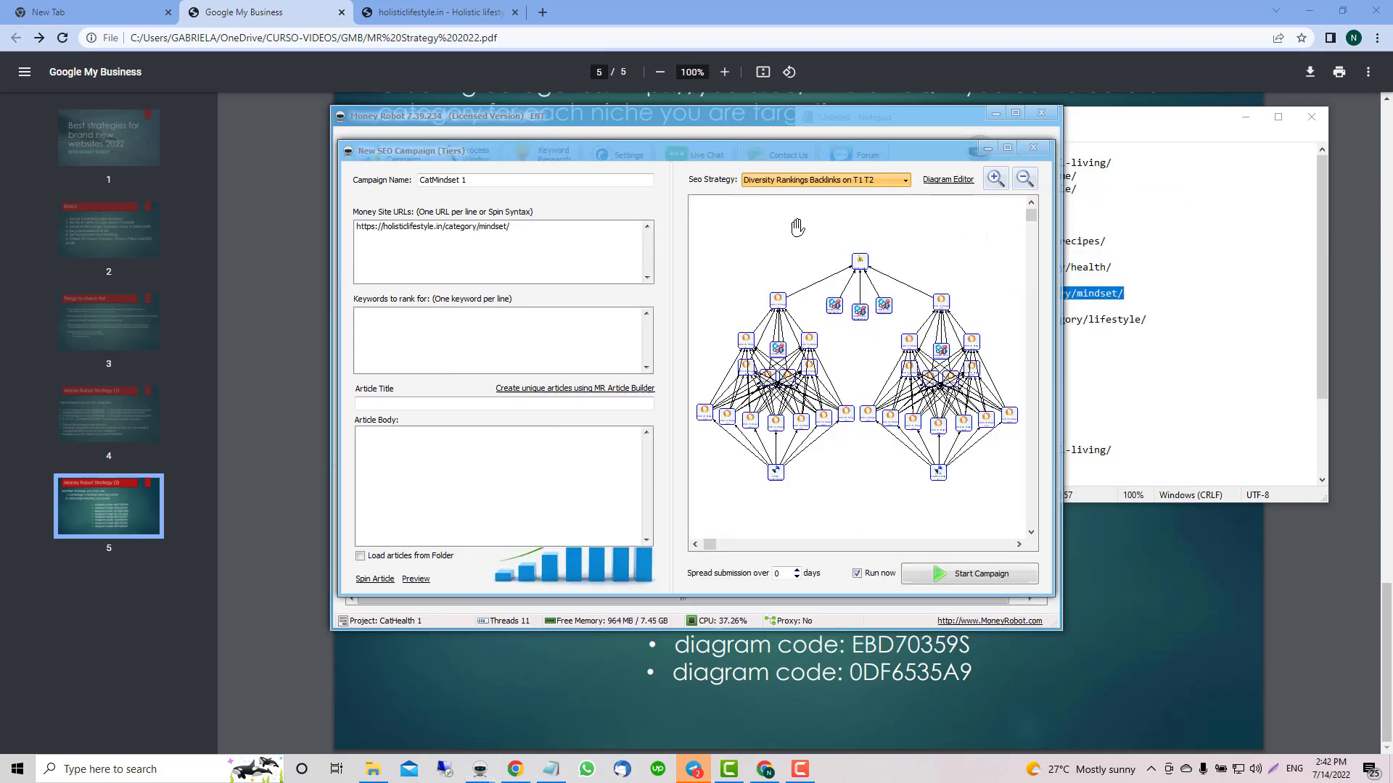
{"action": "left_click", "coordinate": [804, 187]}
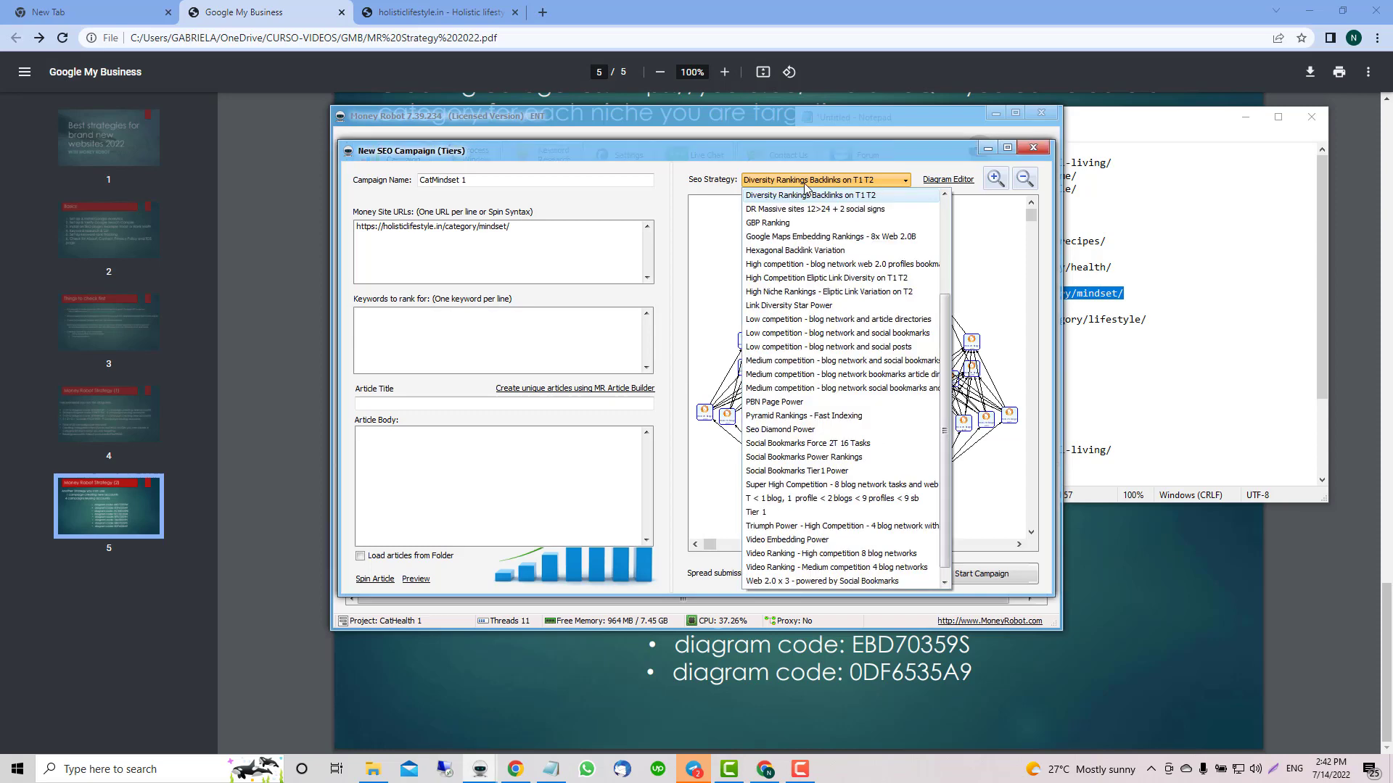
{"action": "left_click", "coordinate": [802, 206]}
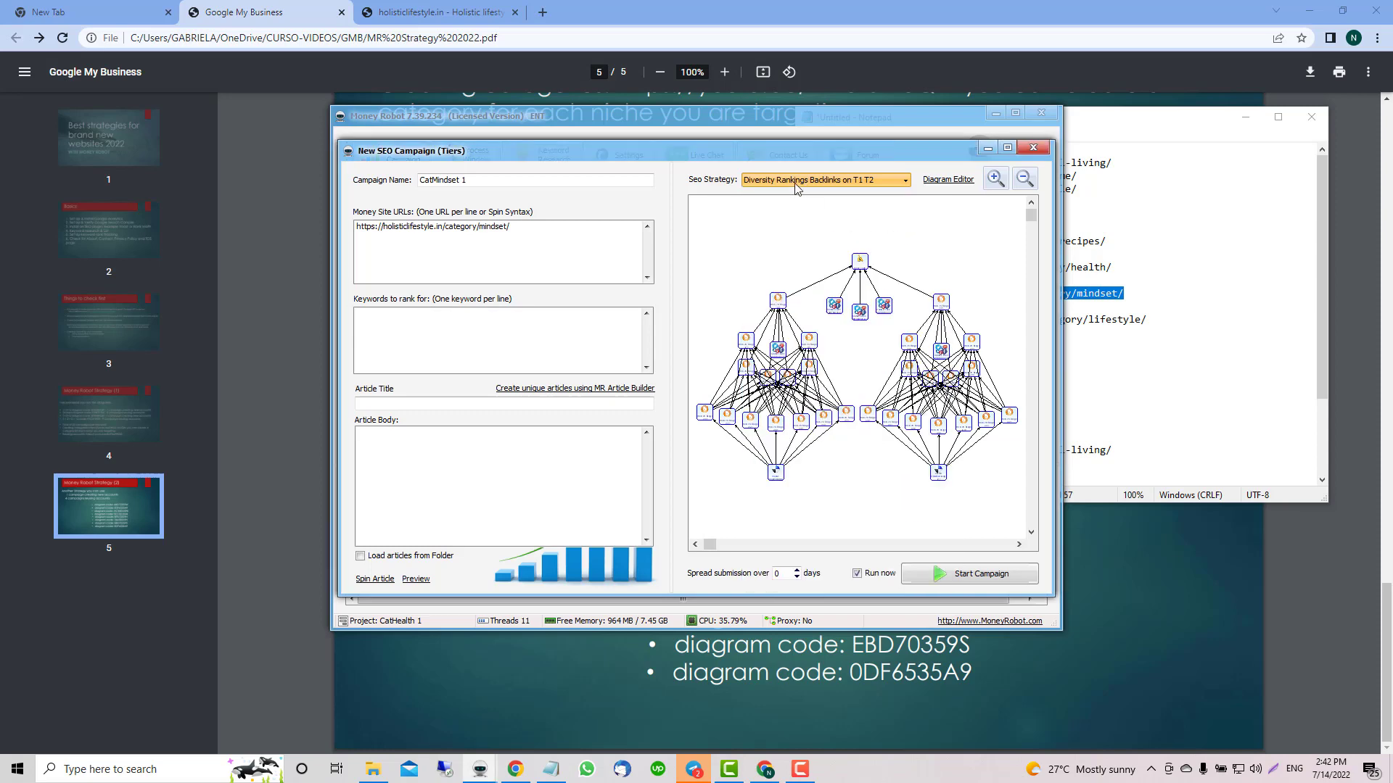
{"action": "left_click", "coordinate": [798, 183]}
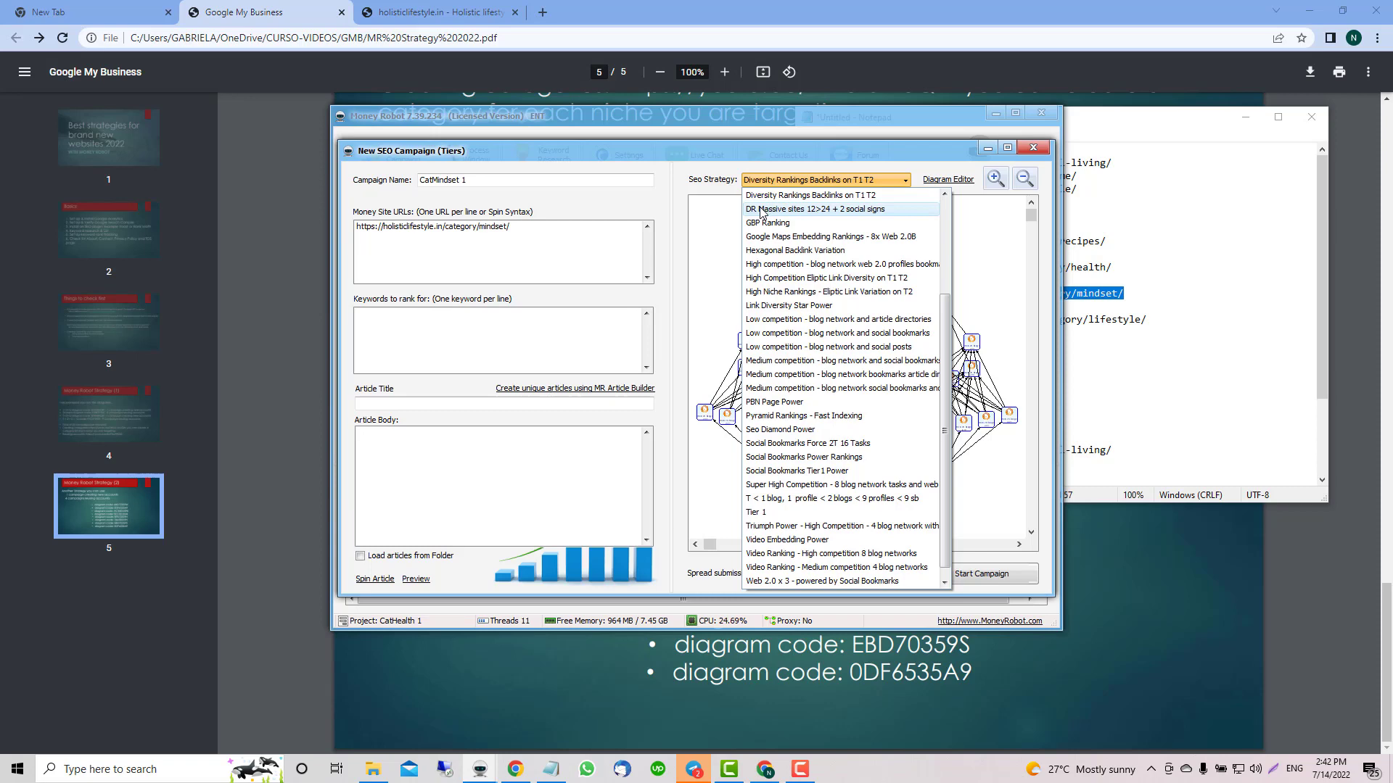
{"action": "left_click", "coordinate": [770, 209]}
{"action": "left_click", "coordinate": [791, 181]}
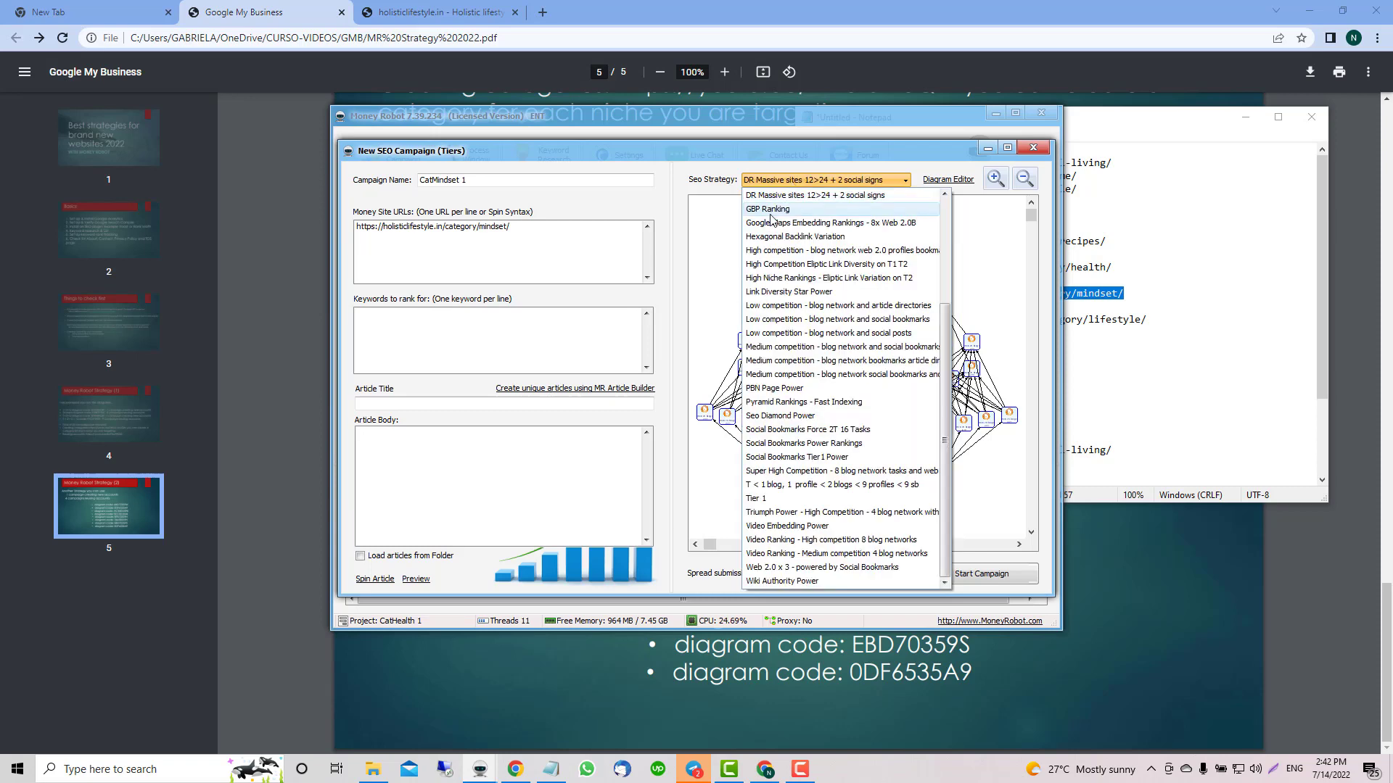
{"action": "left_click", "coordinate": [770, 209]}
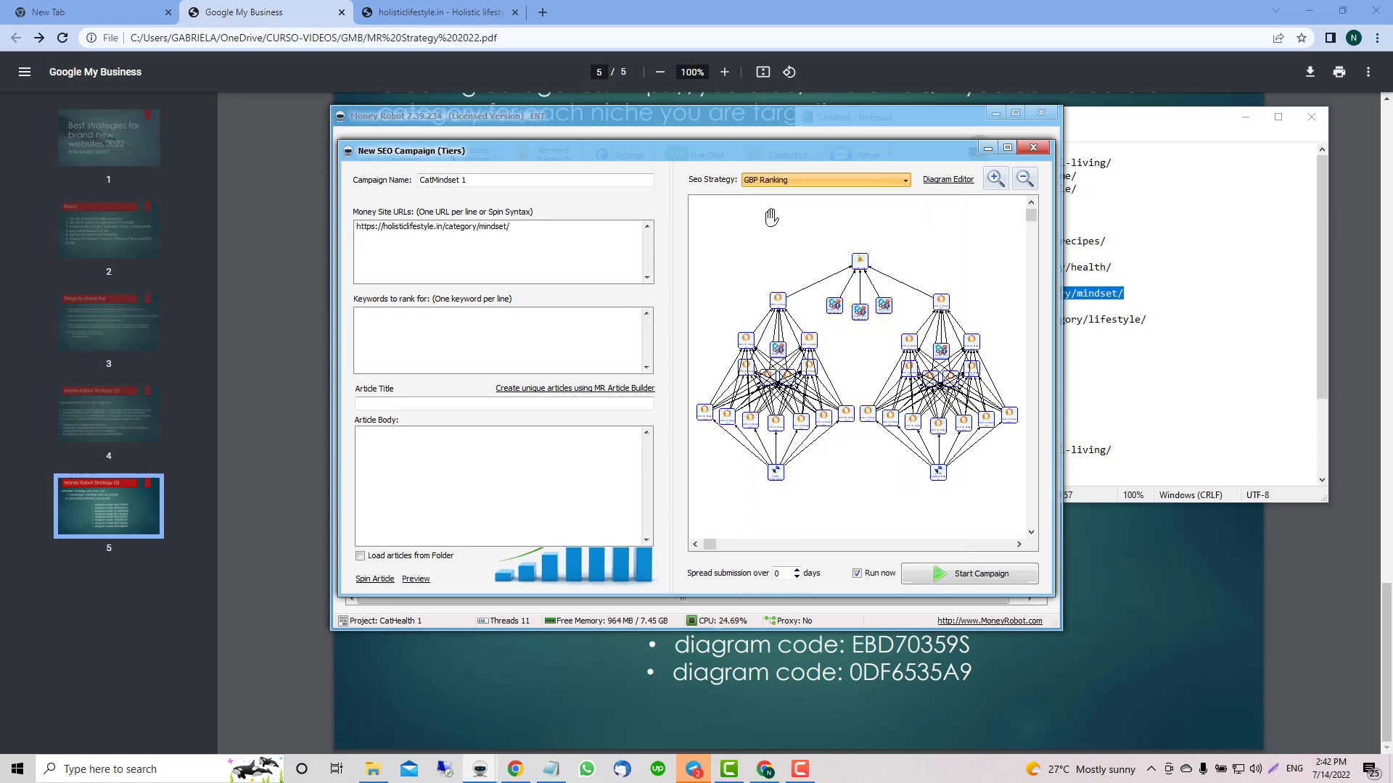
{"action": "left_click", "coordinate": [793, 182]}
{"action": "left_click", "coordinate": [796, 194]}
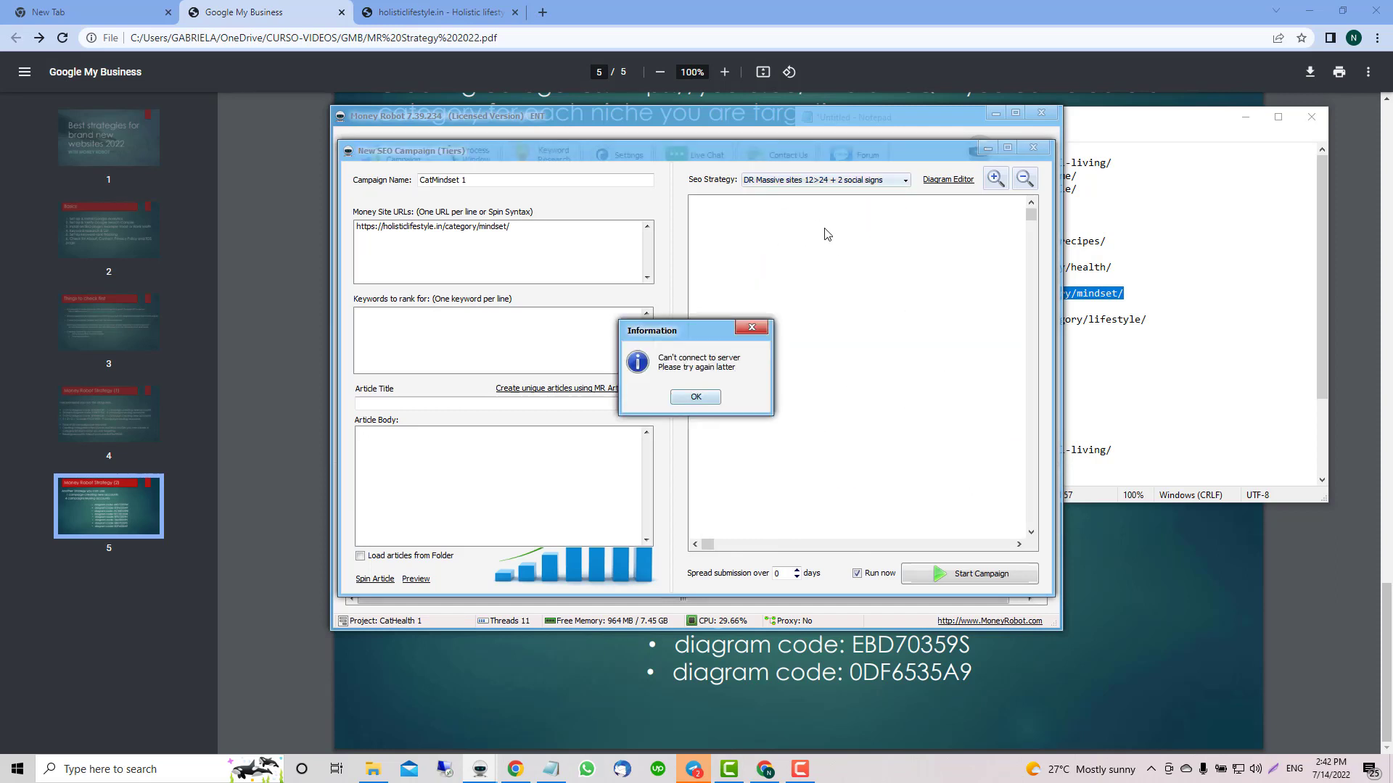
Dismiss the 'Can't connect to server' errors and pick DR Massive sites 12>24 + 2 social signs again
{"action": "left_click", "coordinate": [695, 398]}
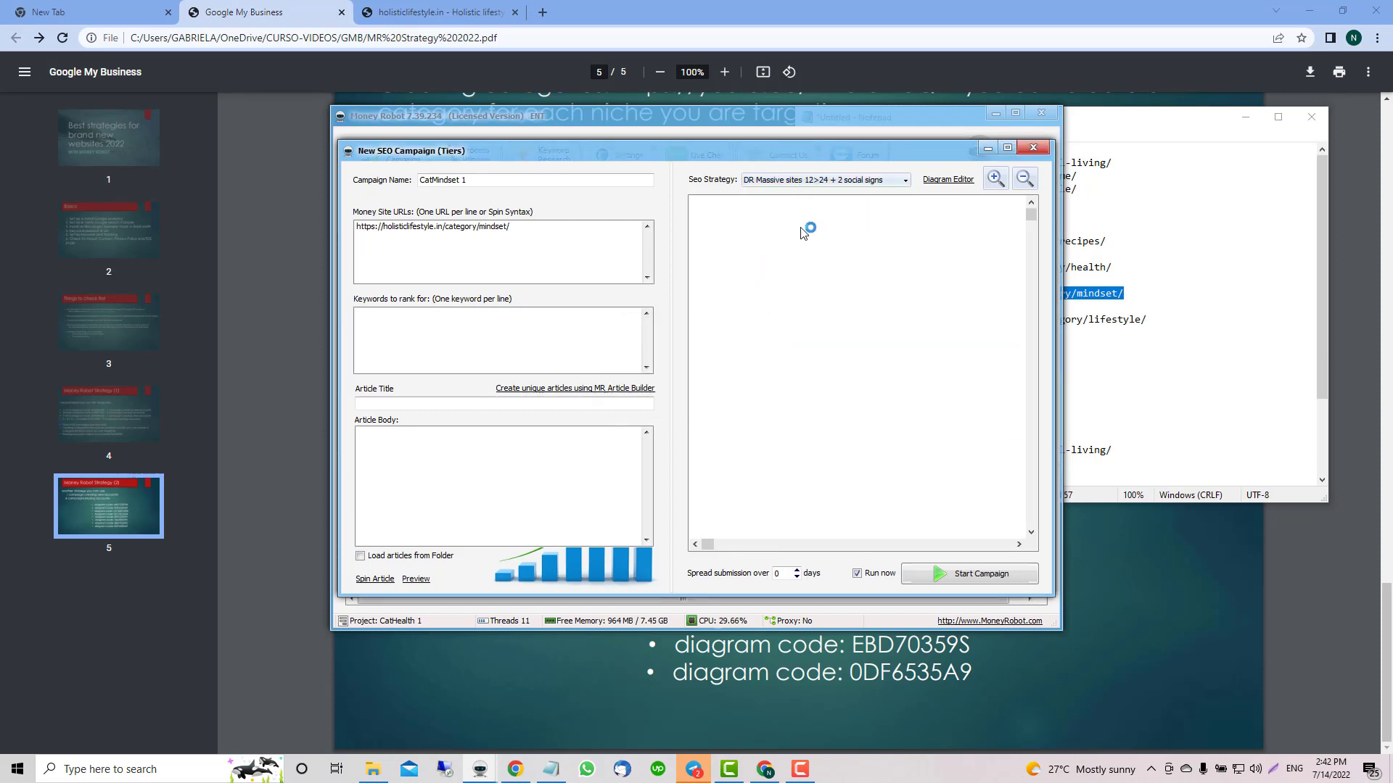
{"action": "left_click", "coordinate": [717, 396]}
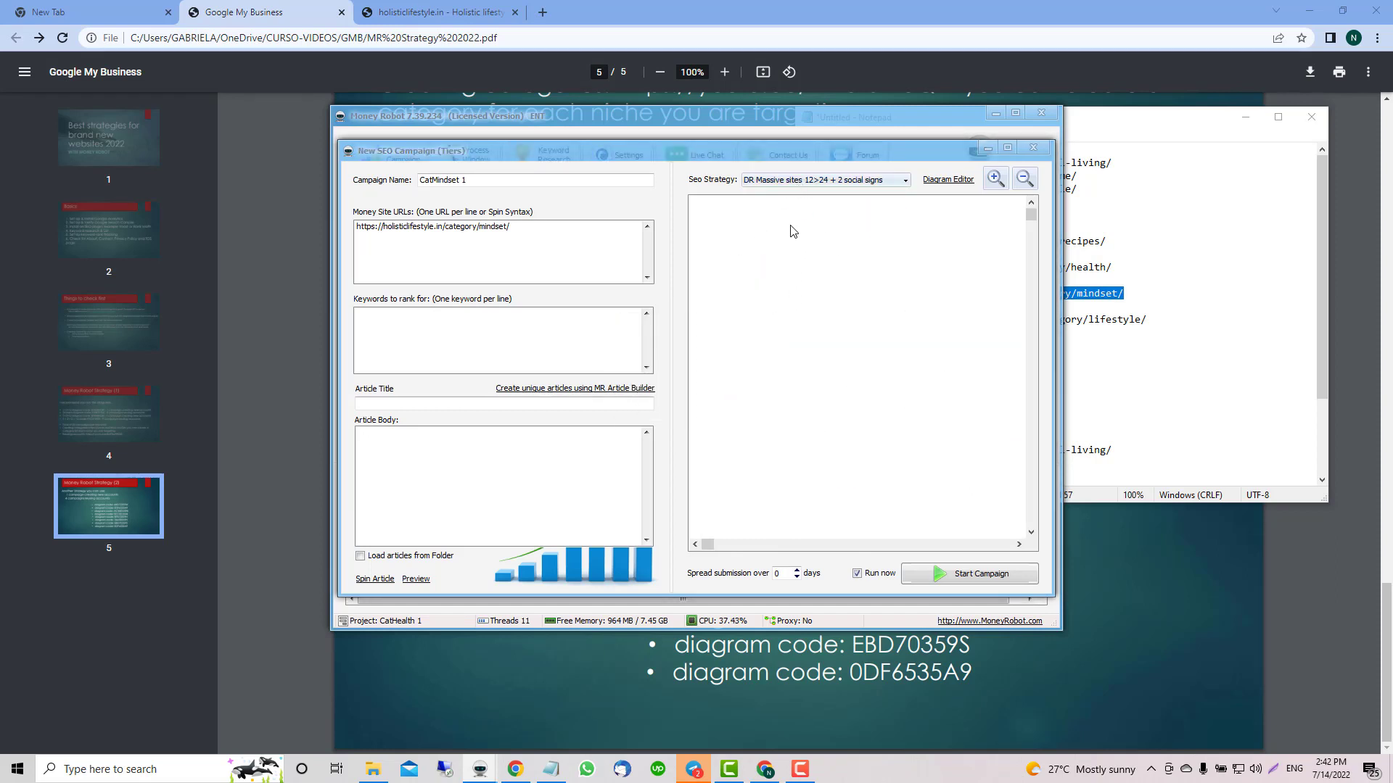
{"action": "left_click", "coordinate": [711, 404]}
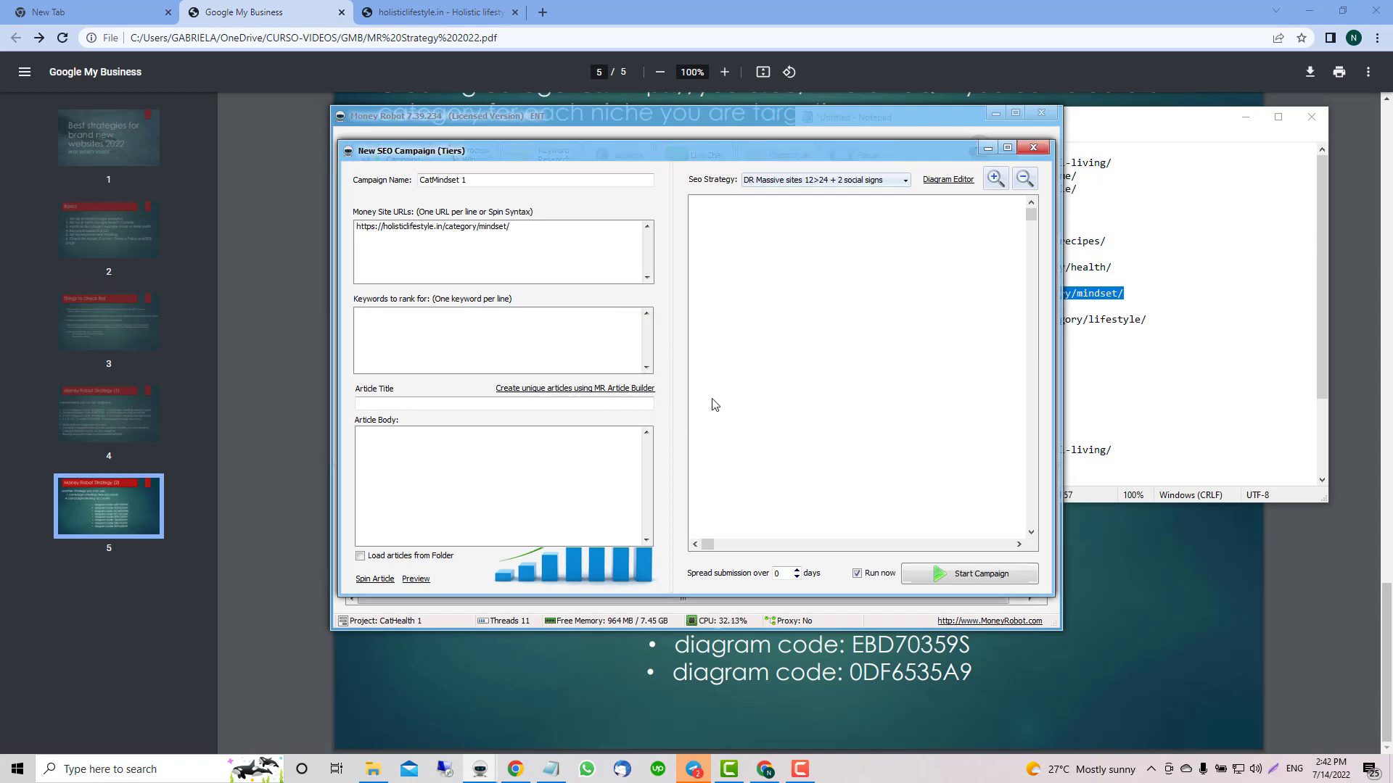
{"action": "left_click", "coordinate": [780, 181]}
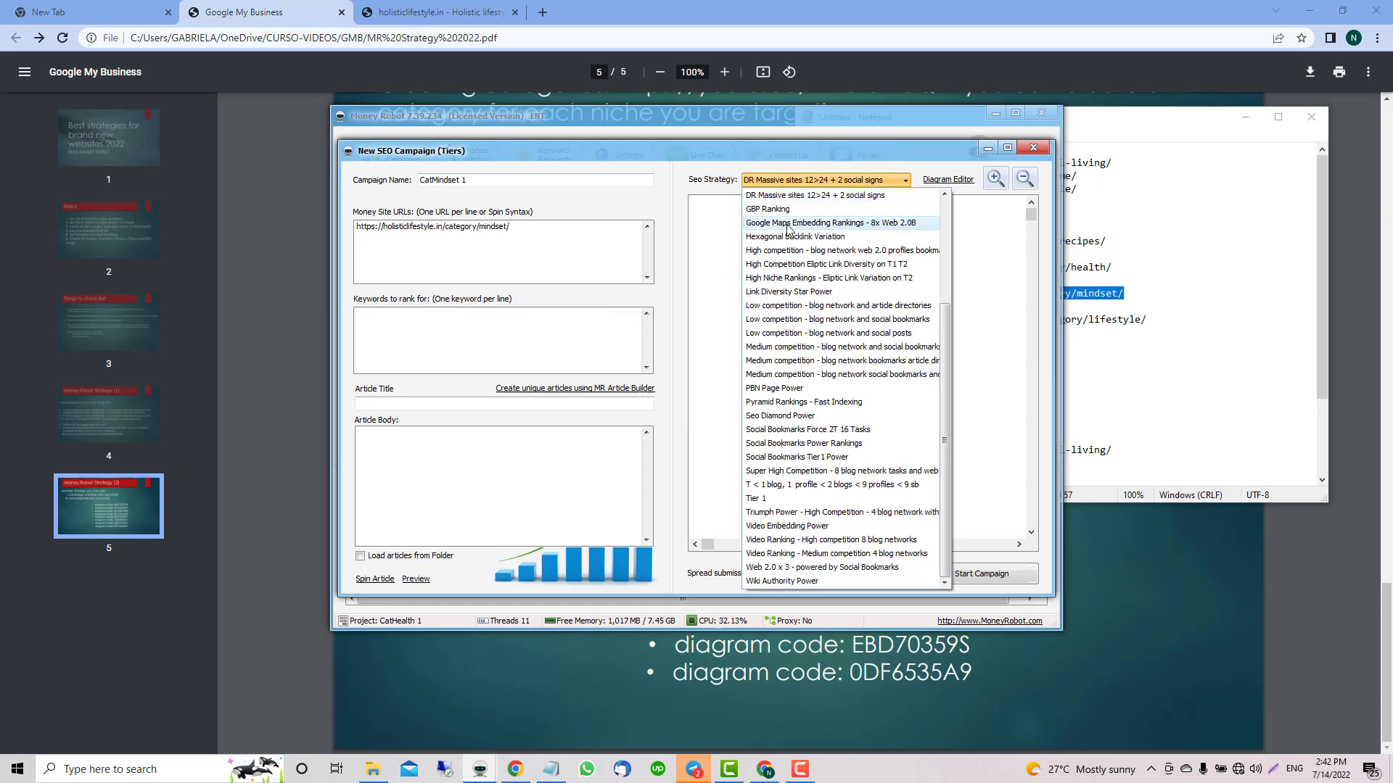
{"action": "left_click_drag", "start_coordinate": [945, 330], "coordinate": [947, 225]}
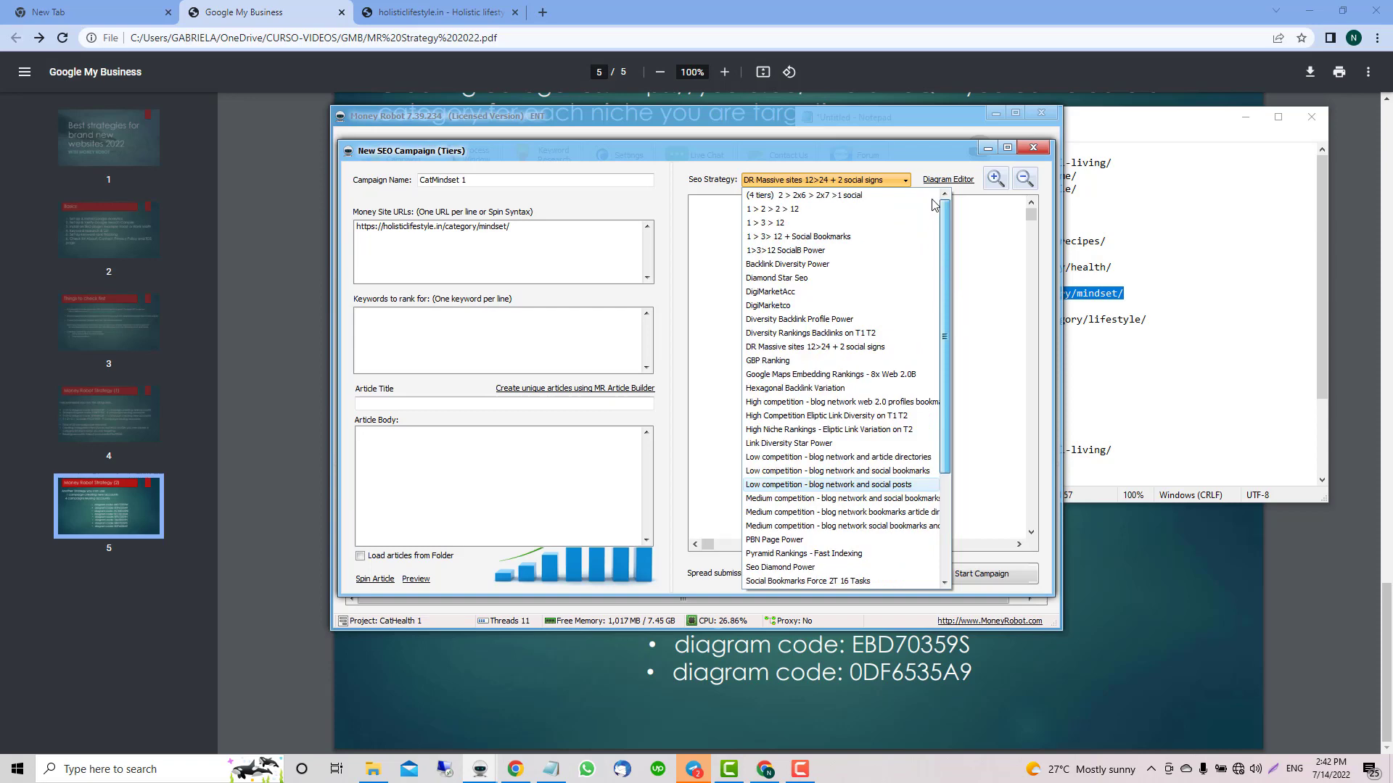
{"action": "left_click", "coordinate": [796, 347]}
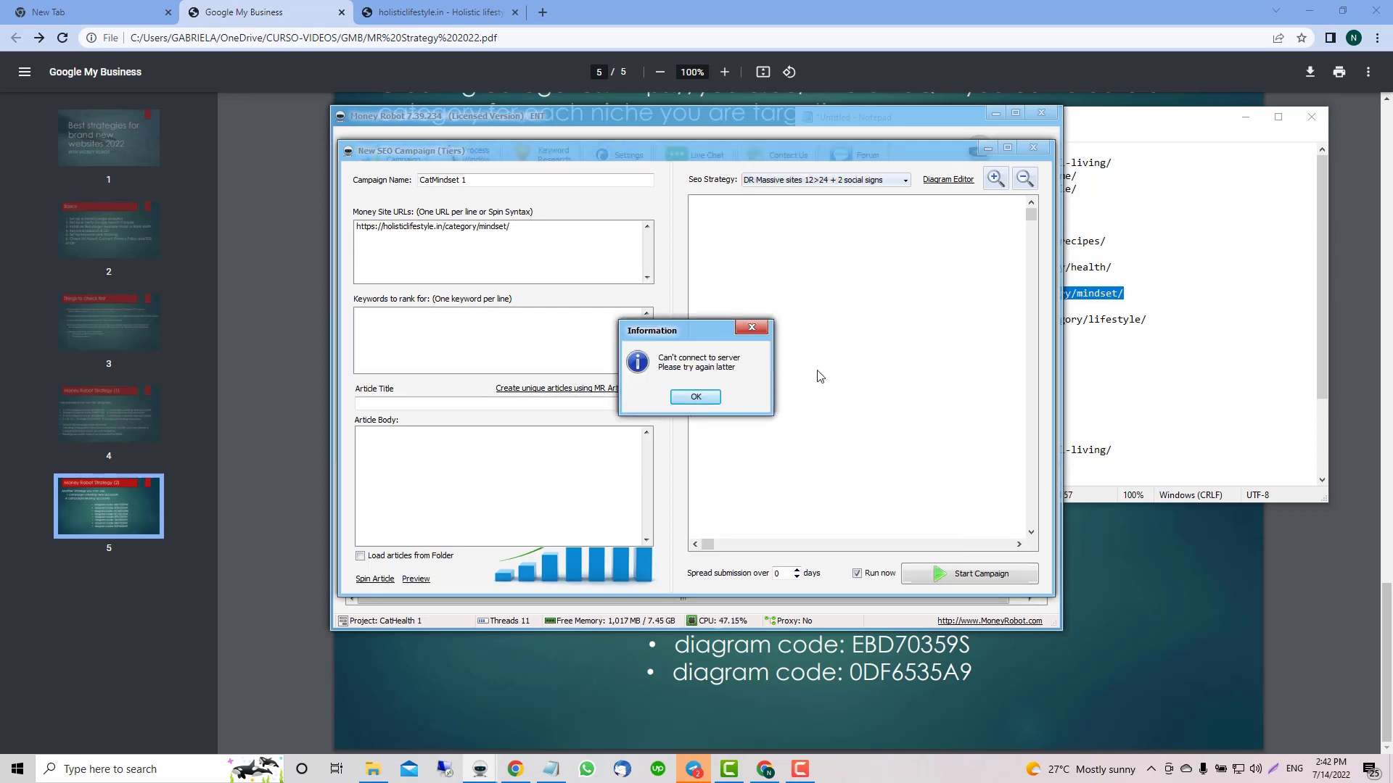
{"action": "left_click", "coordinate": [697, 397]}
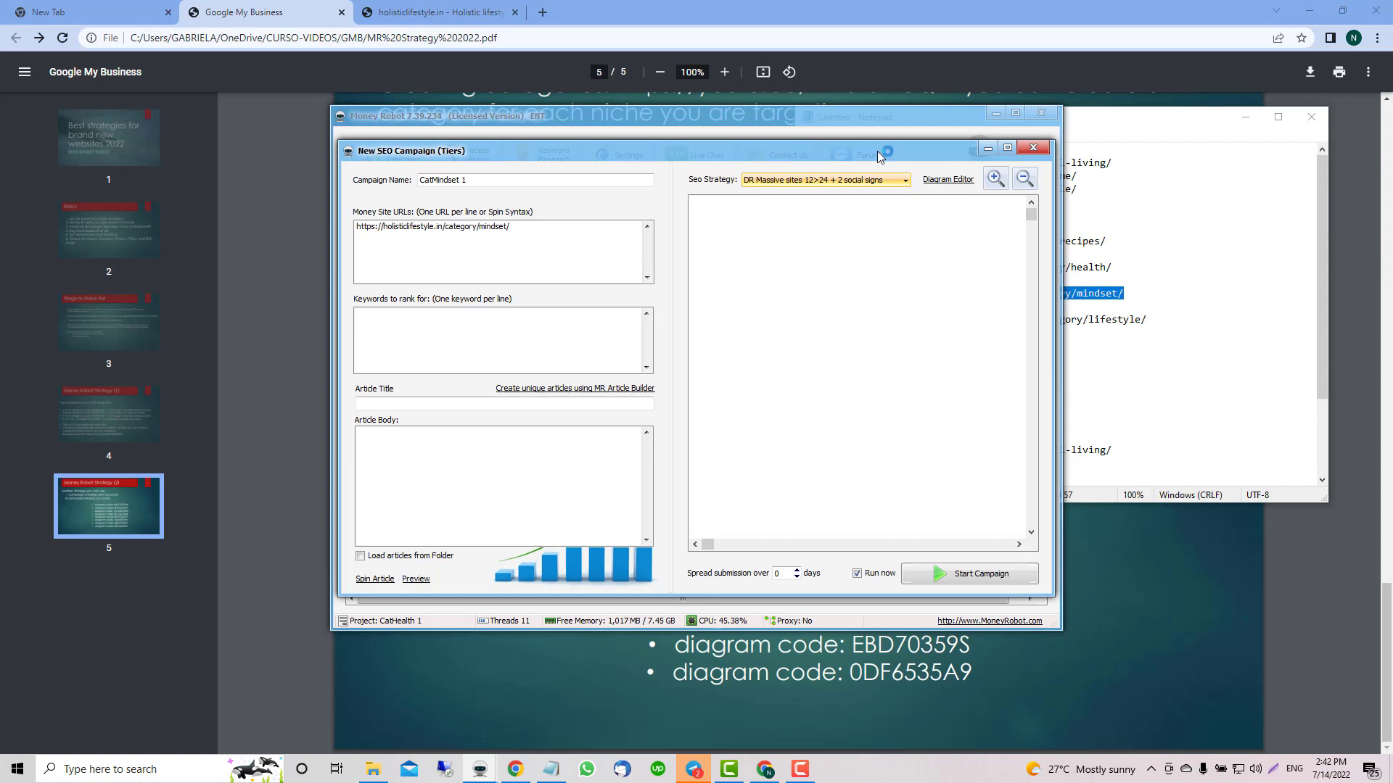
Give CatMindset 1 the Diversity Rankings Backlinks on T1 T2 strategy and select its campaign name
{"action": "left_click_drag", "start_coordinate": [877, 151], "coordinate": [1018, 221]}
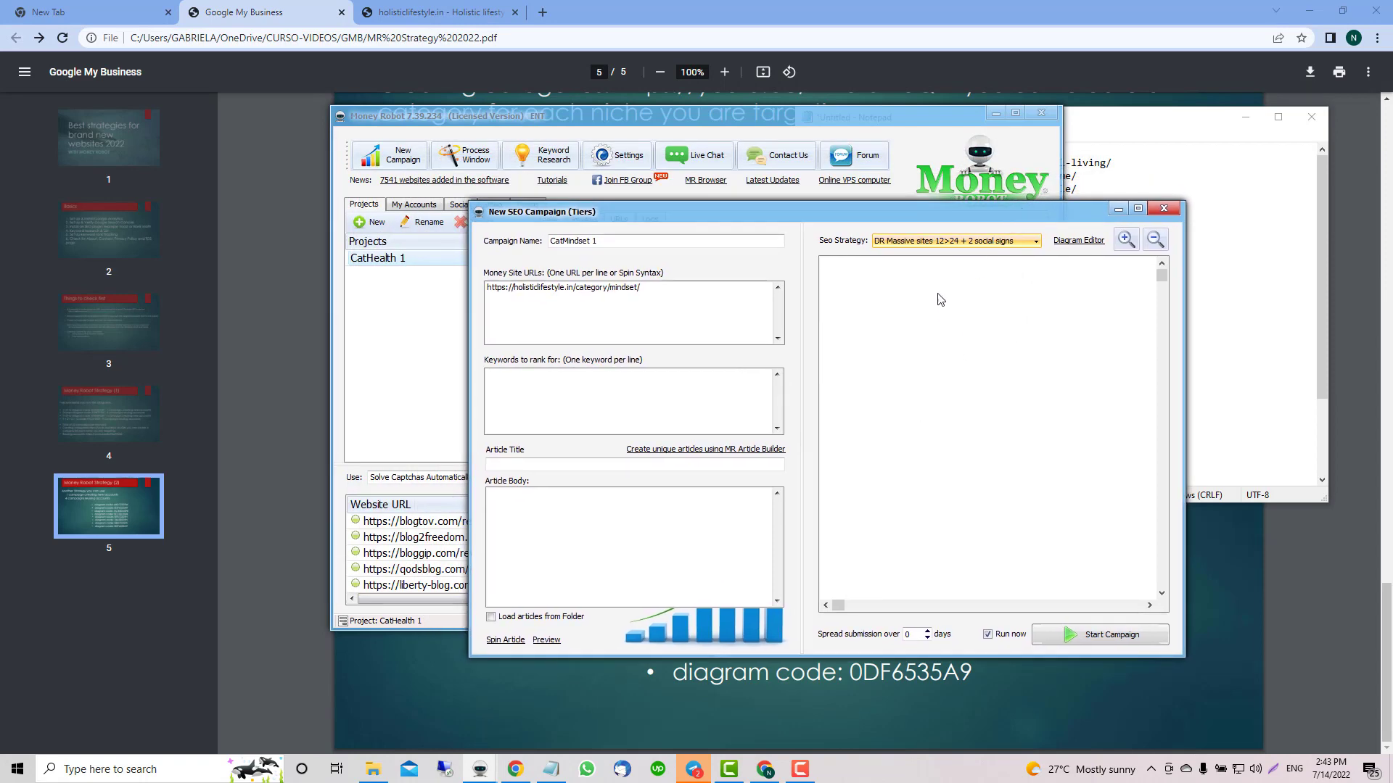
{"action": "left_click", "coordinate": [926, 244]}
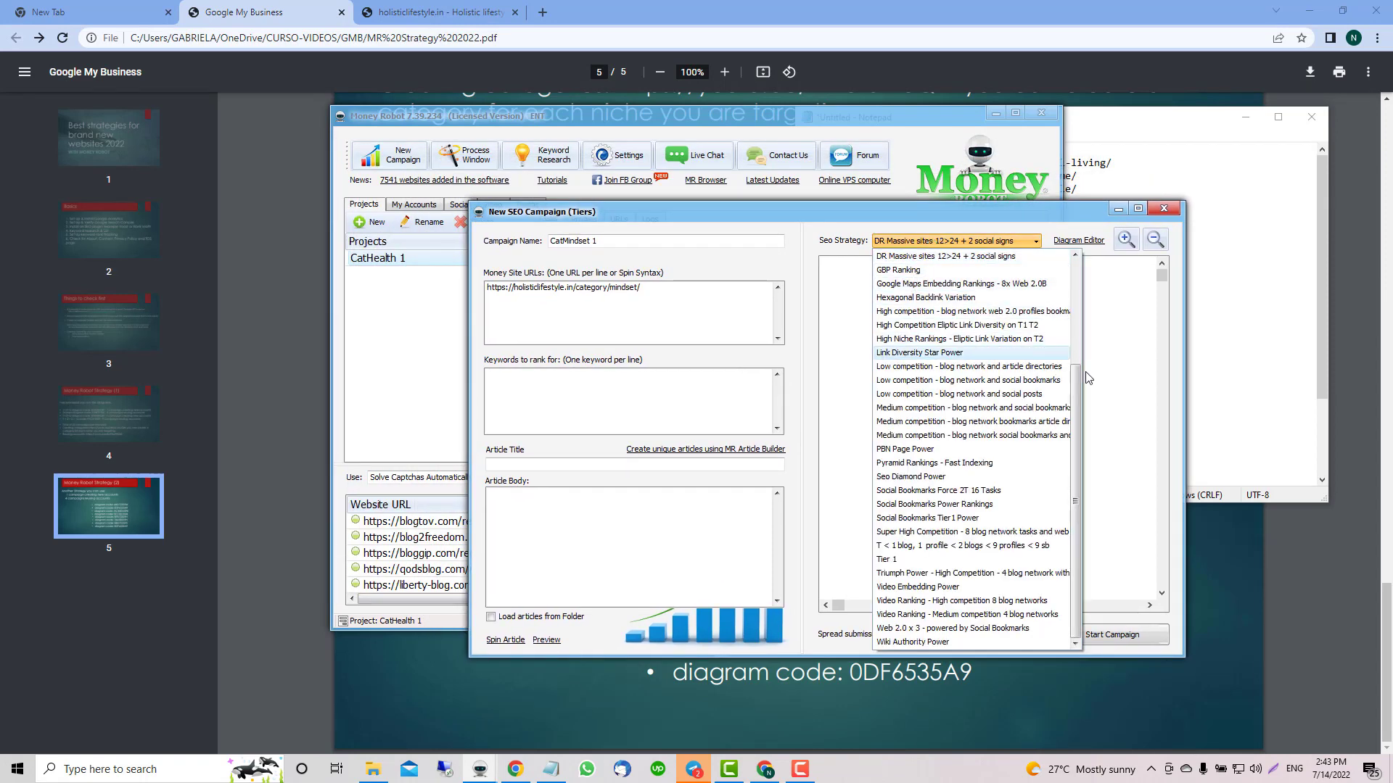
{"action": "scroll", "coordinate": [1078, 394], "scroll_direction": "up", "scroll_amount": 4}
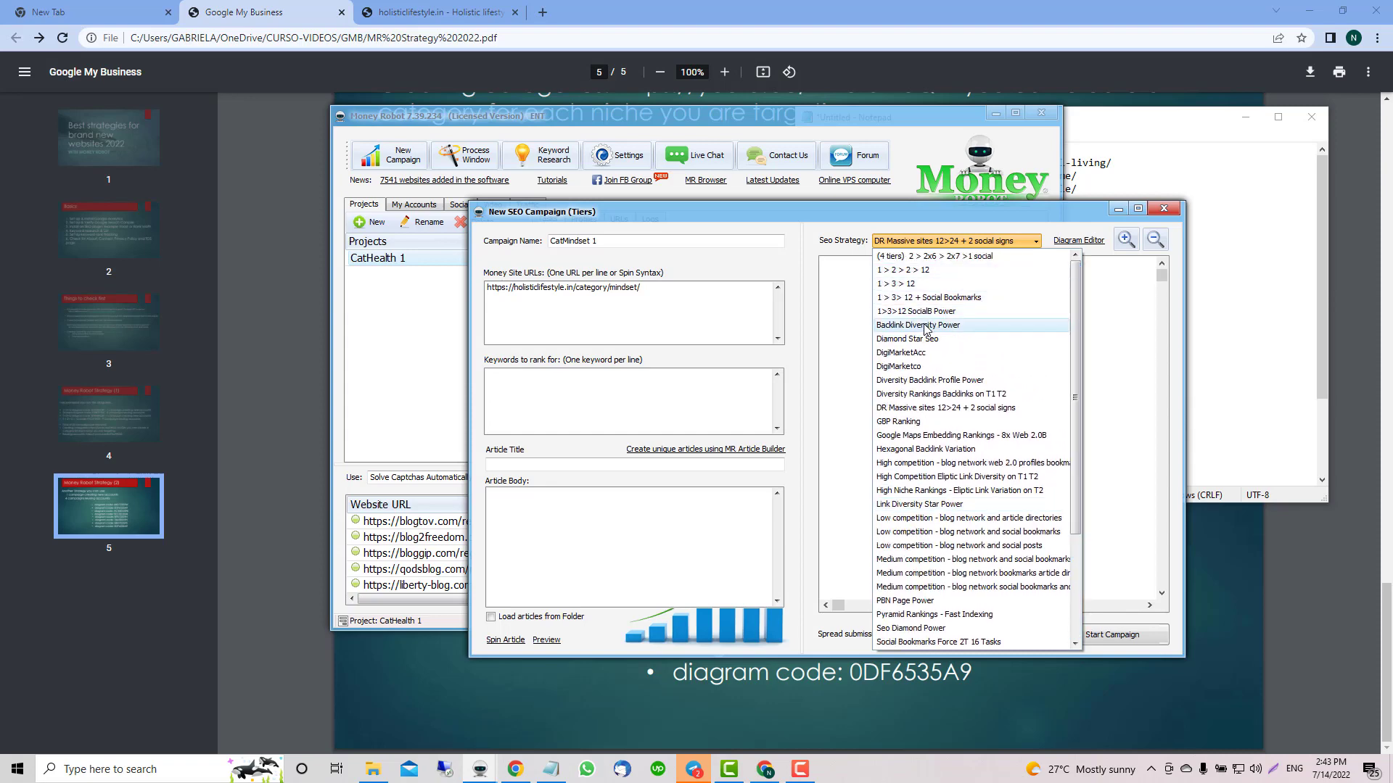
{"action": "left_click", "coordinate": [940, 398]}
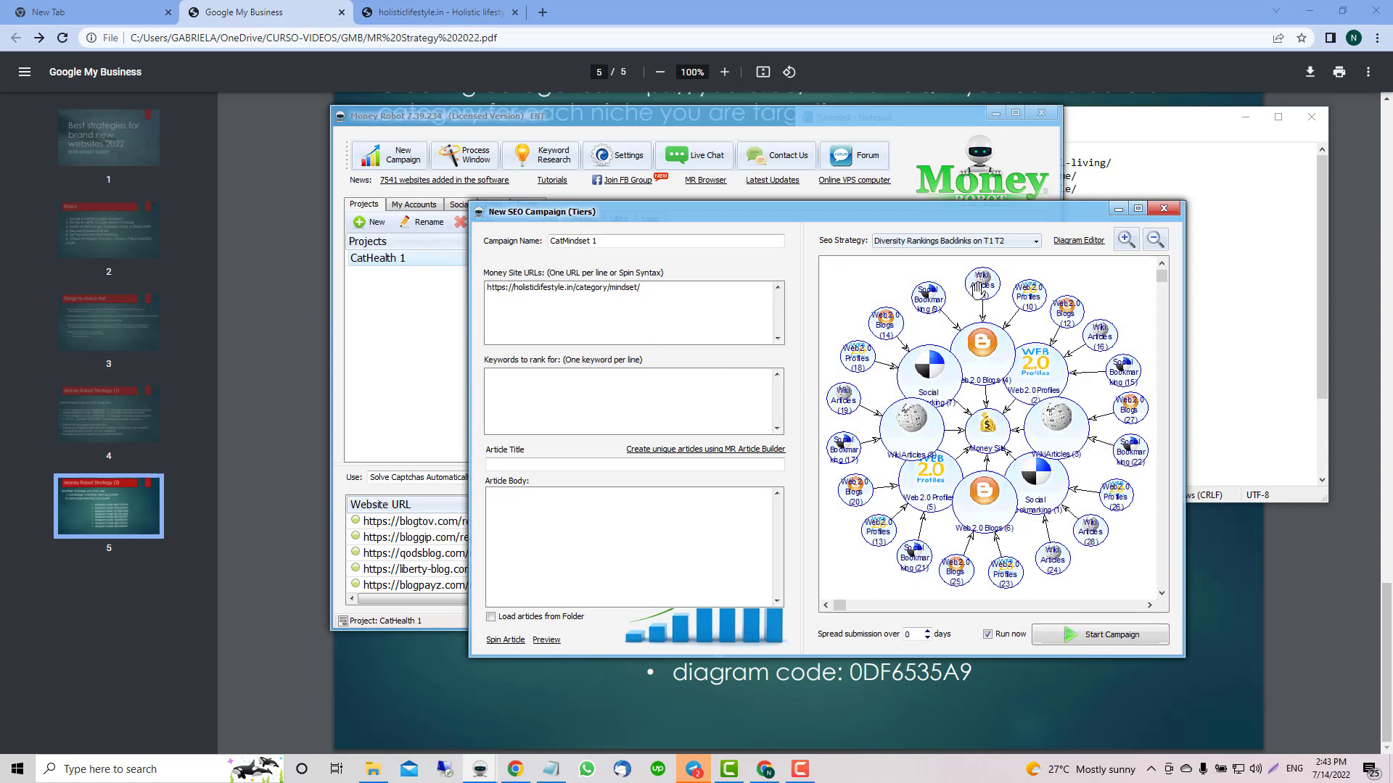
{"action": "double_click", "coordinate": [606, 243]}
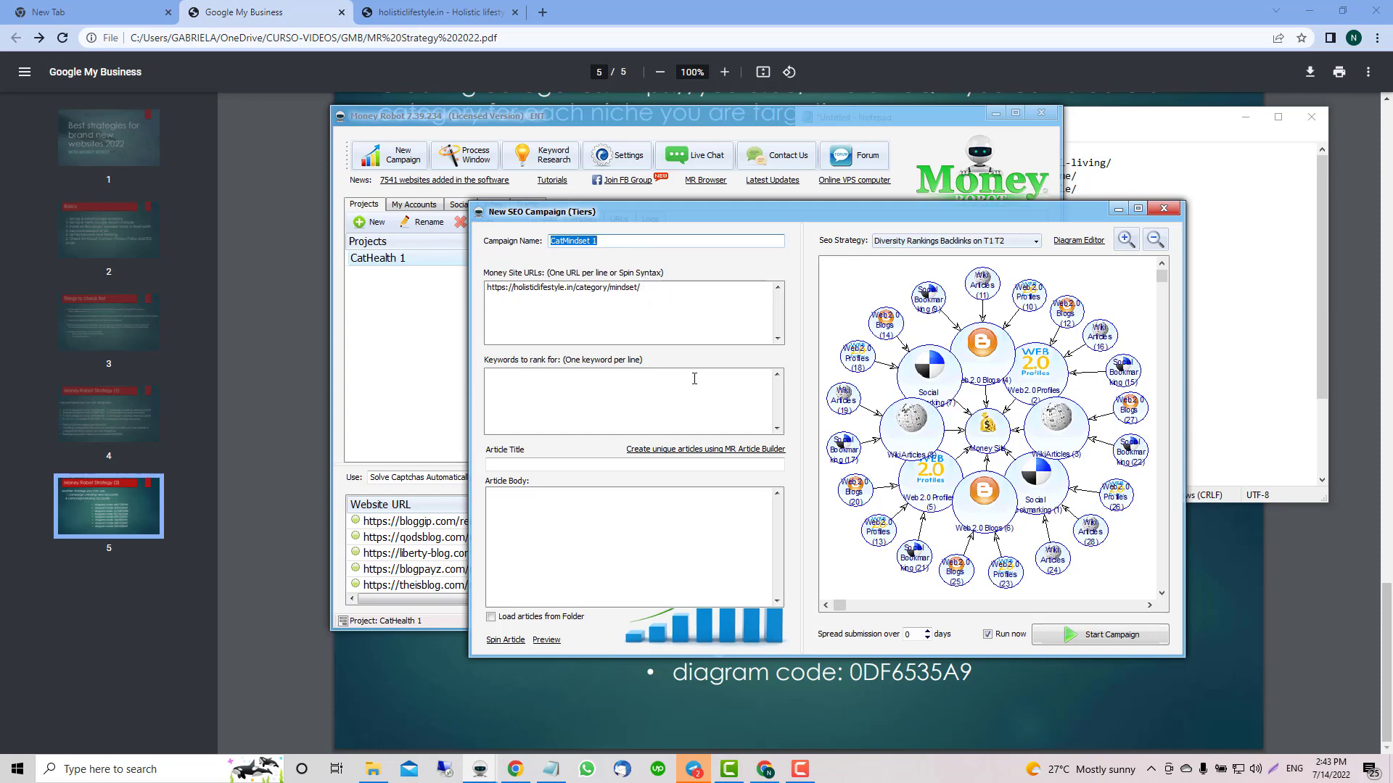
Copy diagram code 0DF6535A9 from the strategy slide, test-paste it in Notepad, then delete it
{"action": "left_click", "coordinate": [800, 721]}
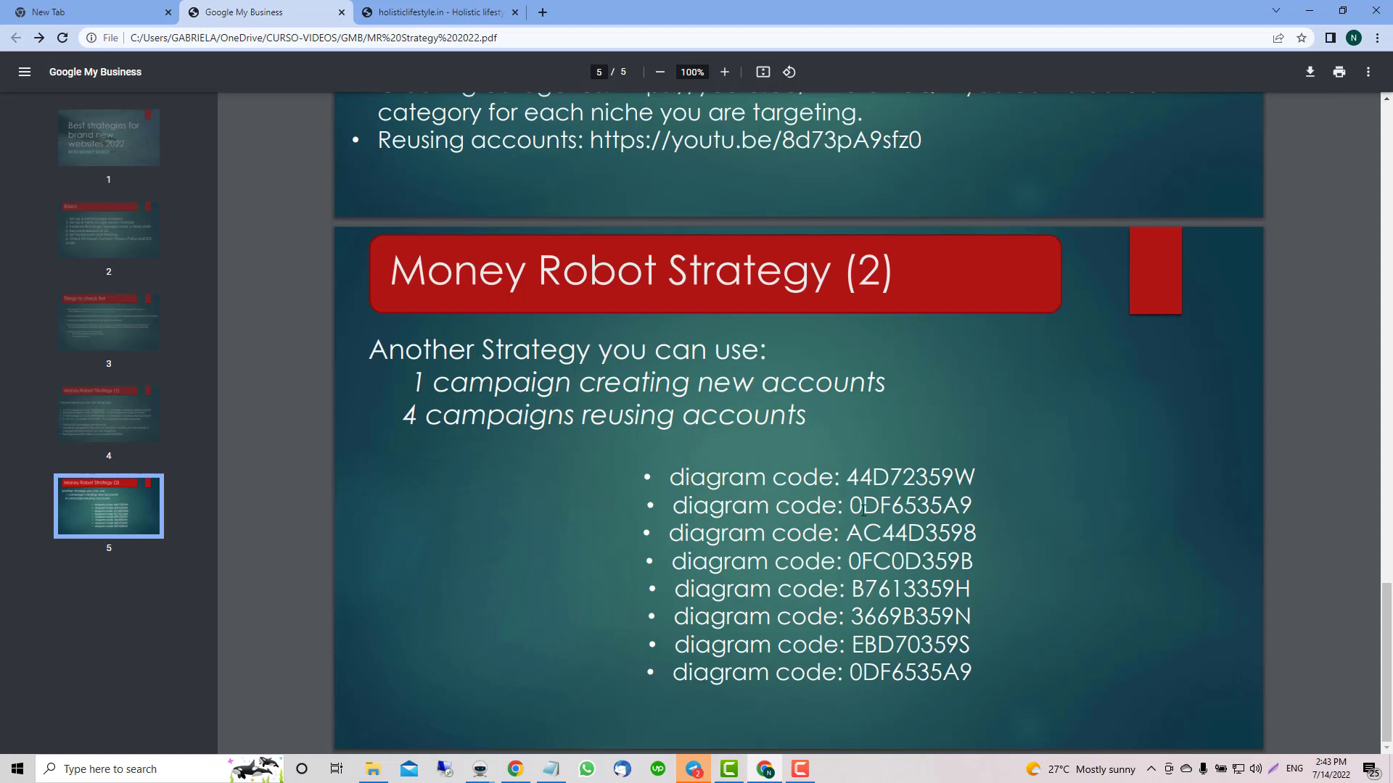
{"action": "left_click_drag", "start_coordinate": [850, 505], "coordinate": [971, 505]}
{"action": "key", "text": "ctrl+c"}
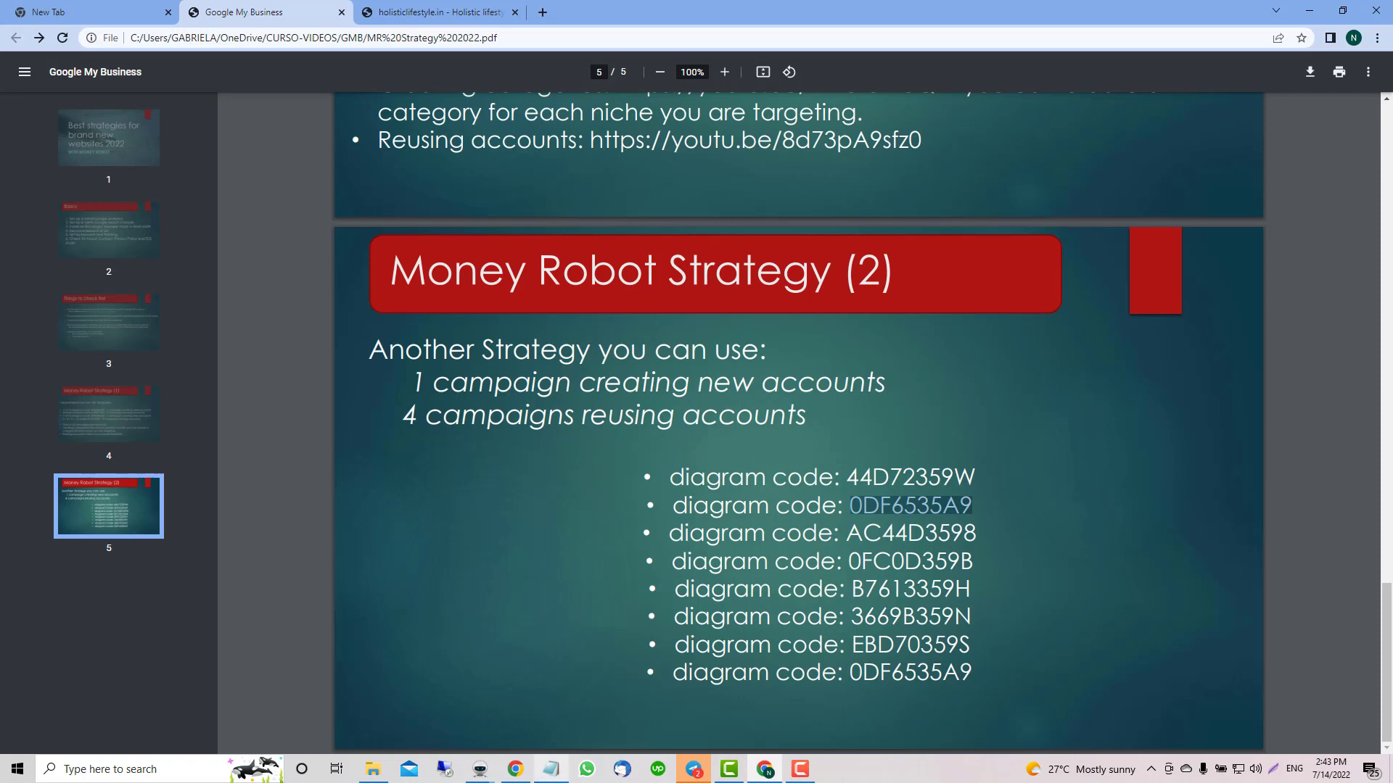
{"action": "mouse_move", "coordinate": [553, 767]}
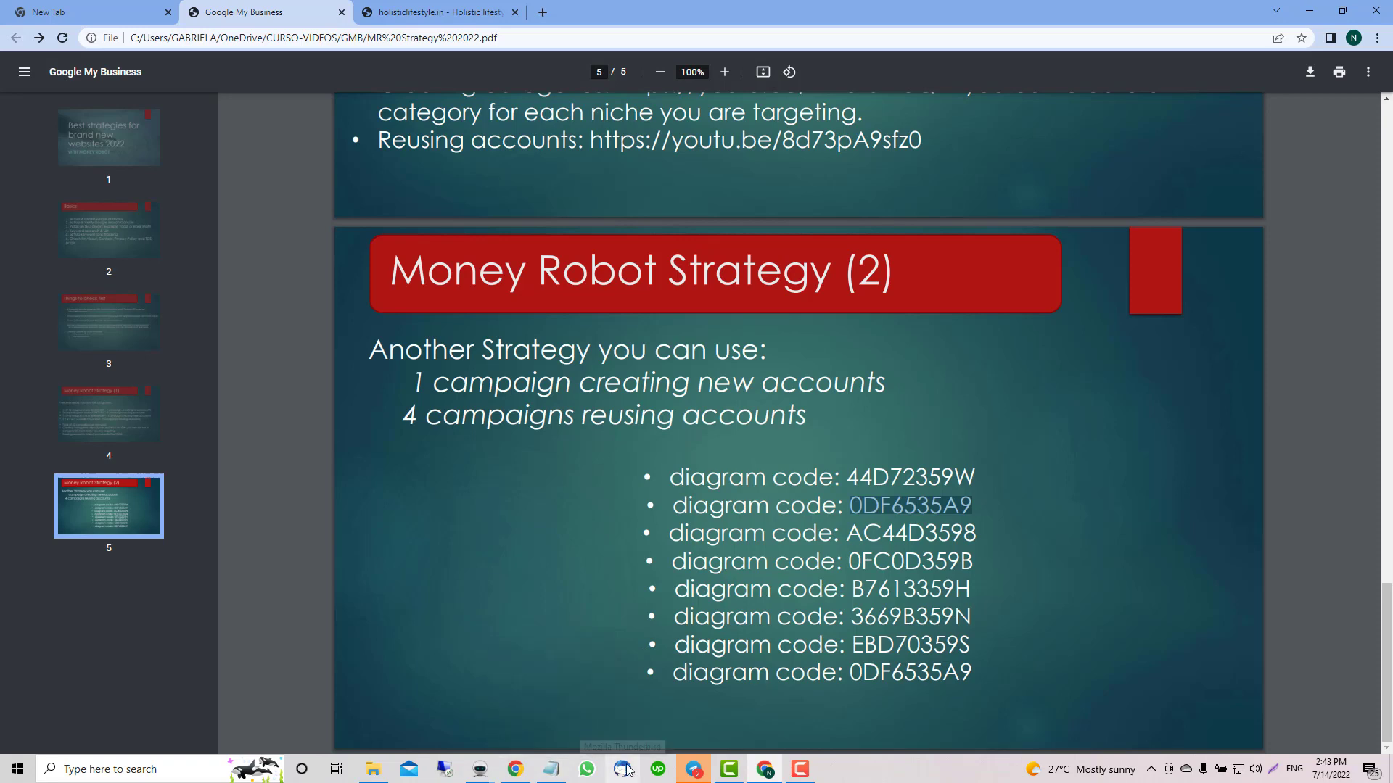
{"action": "left_click", "coordinate": [552, 769]}
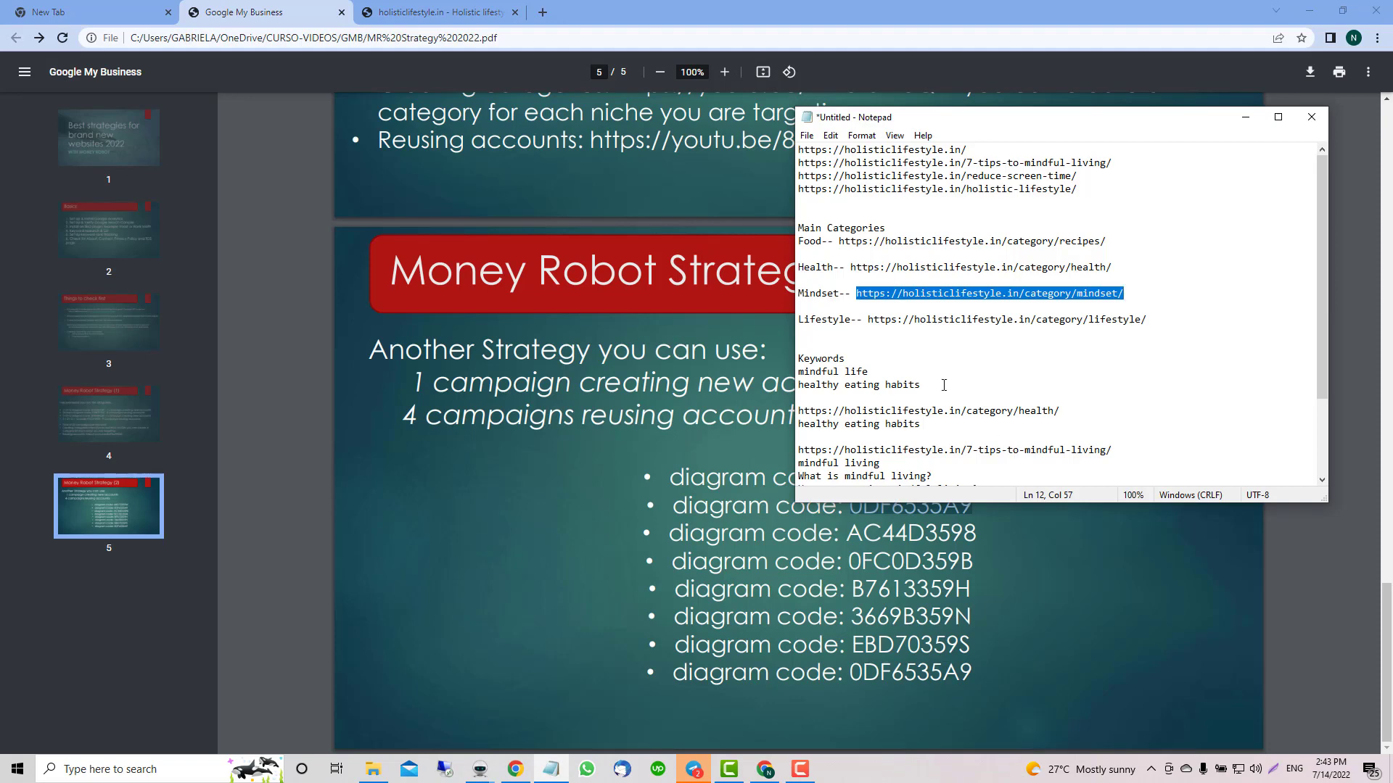
{"action": "left_click", "coordinate": [836, 335]}
{"action": "key", "text": "ctrl+v"}
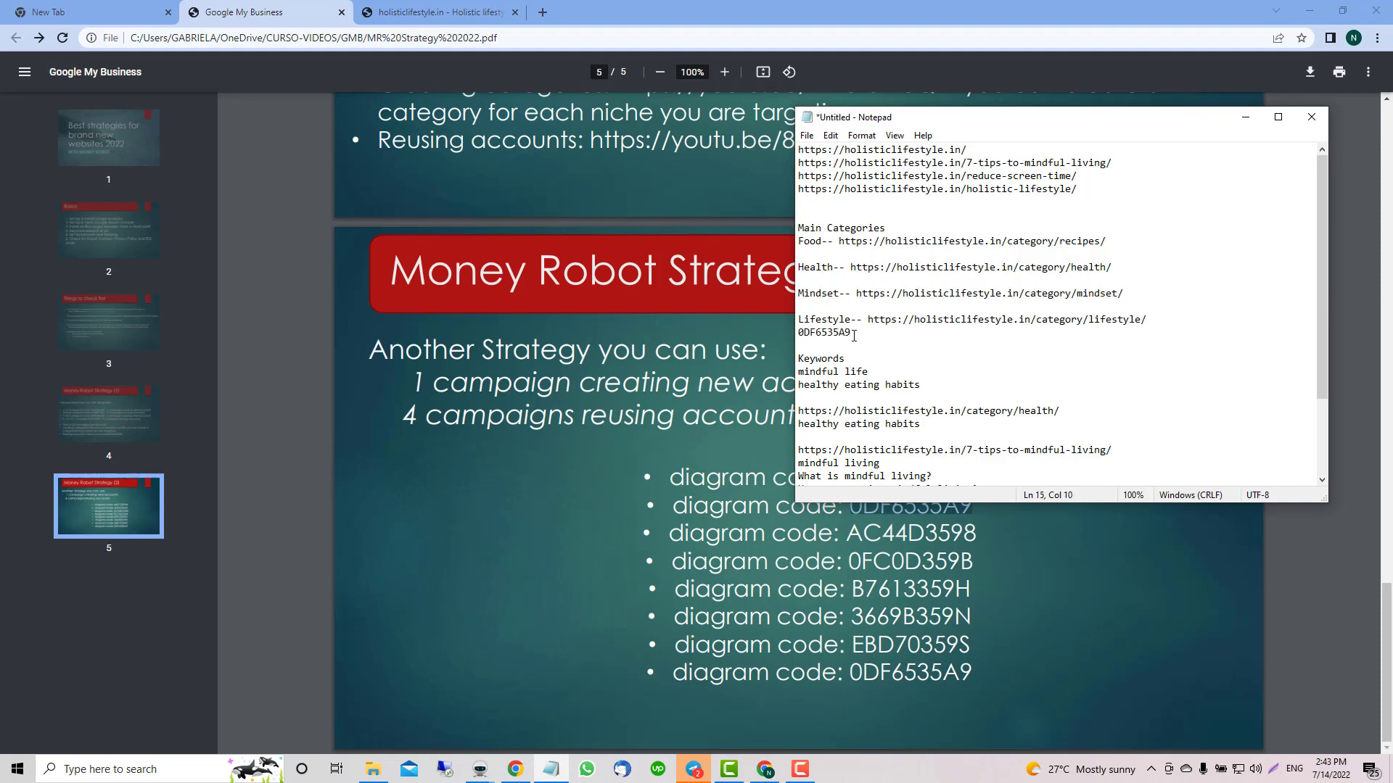
{"action": "left_click_drag", "start_coordinate": [853, 335], "coordinate": [798, 335]}
{"action": "key", "text": "ctrl+c"}
{"action": "key", "text": "BackSpace"}
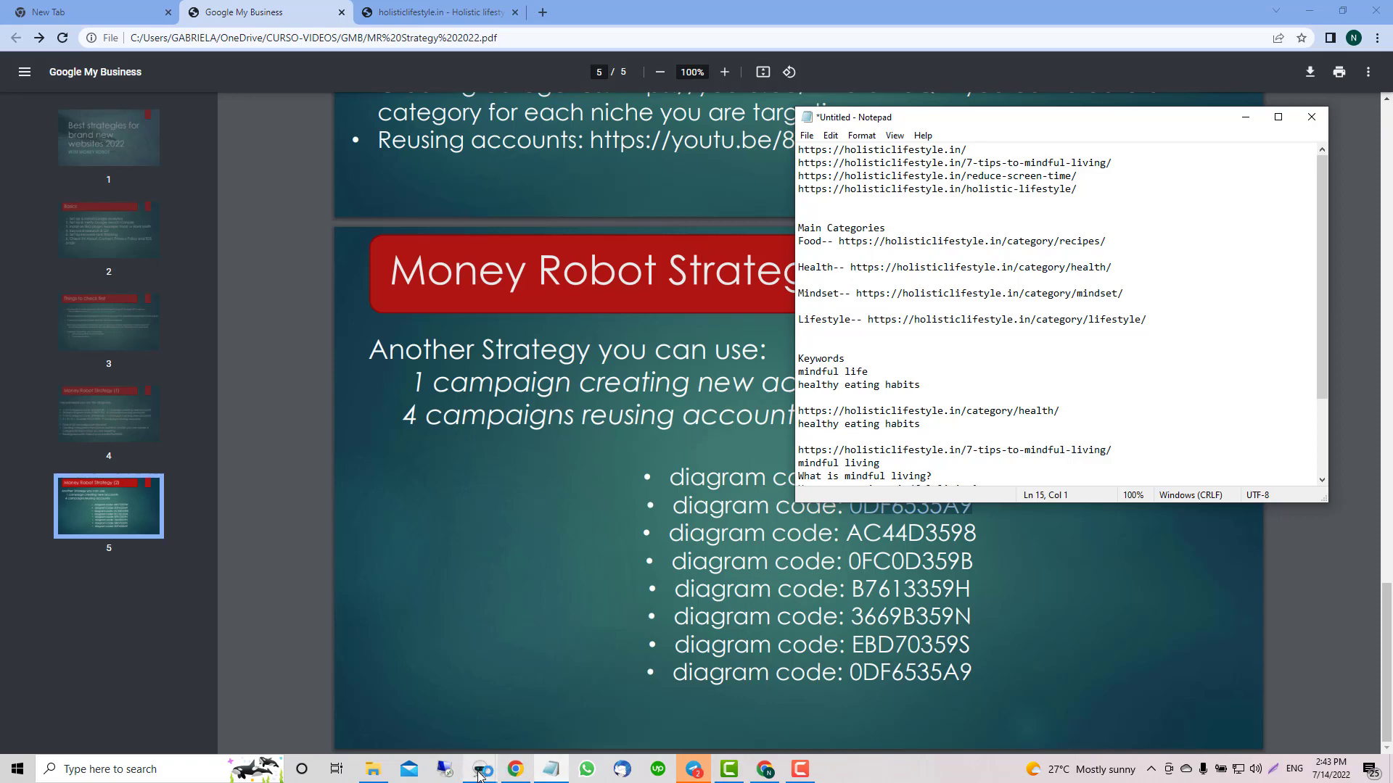
Import the copied diagram ID into CatMindset 1, loading Social Bookmarks Force 2T 16 Tasks
{"action": "mouse_move", "coordinate": [479, 775]}
{"action": "left_click", "coordinate": [493, 696]}
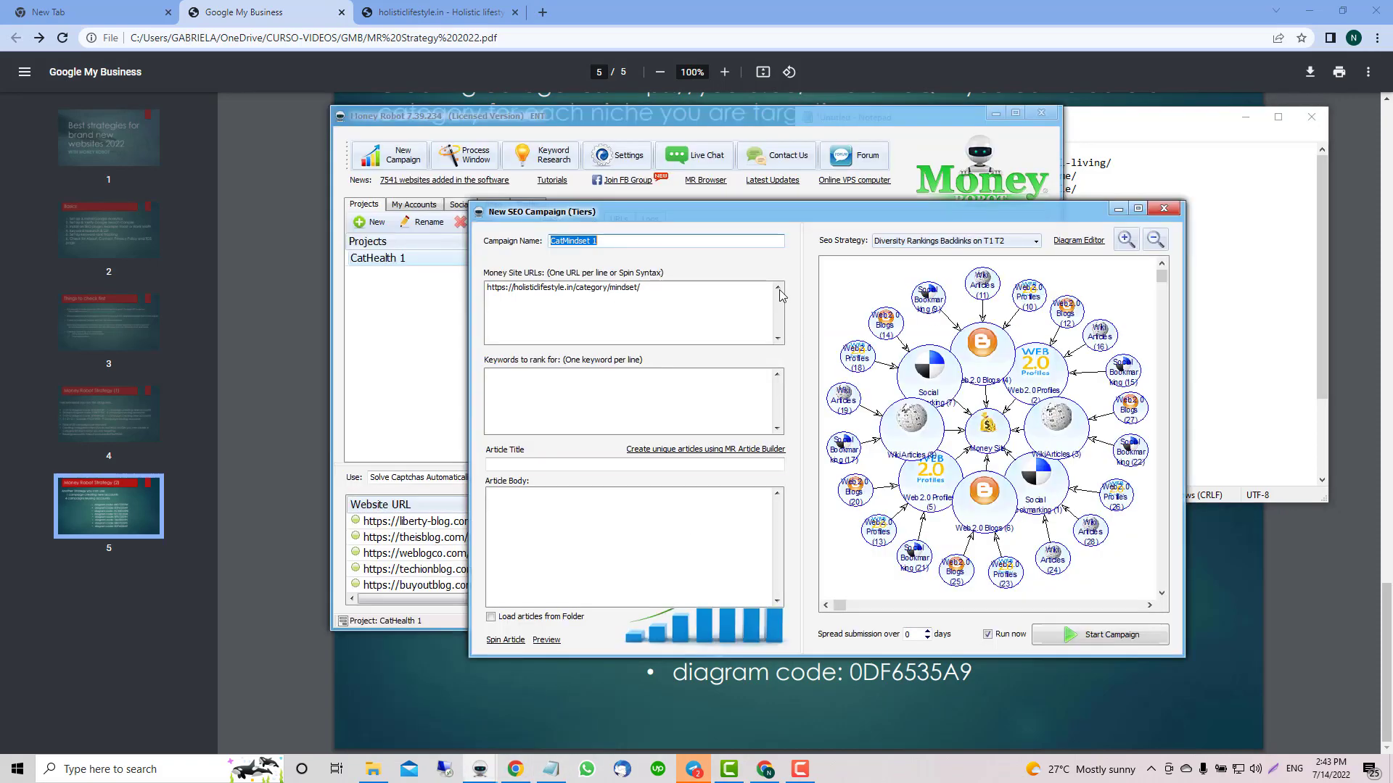
{"action": "right_click", "coordinate": [850, 283]}
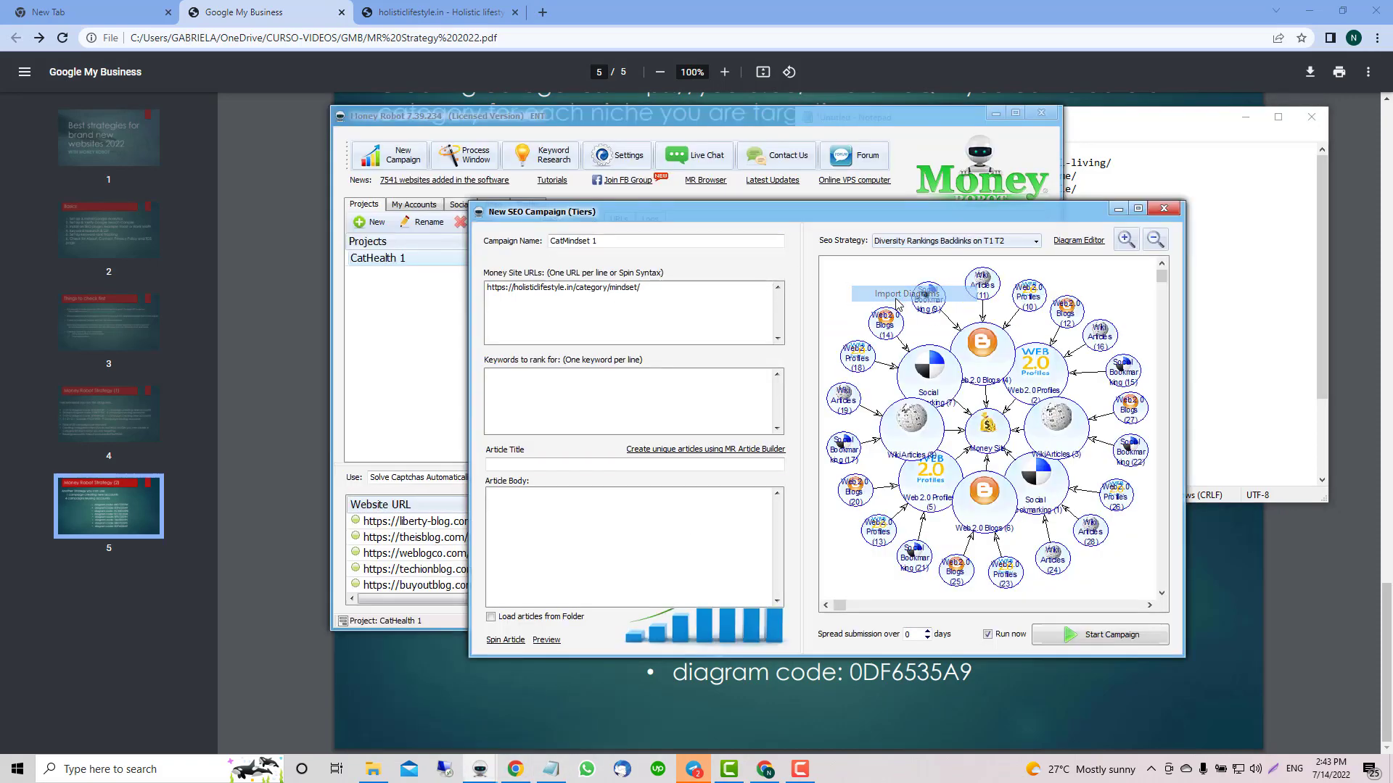
{"action": "left_click", "coordinate": [897, 300]}
{"action": "key", "text": "ctrl+v"}
{"action": "left_click", "coordinate": [681, 403]}
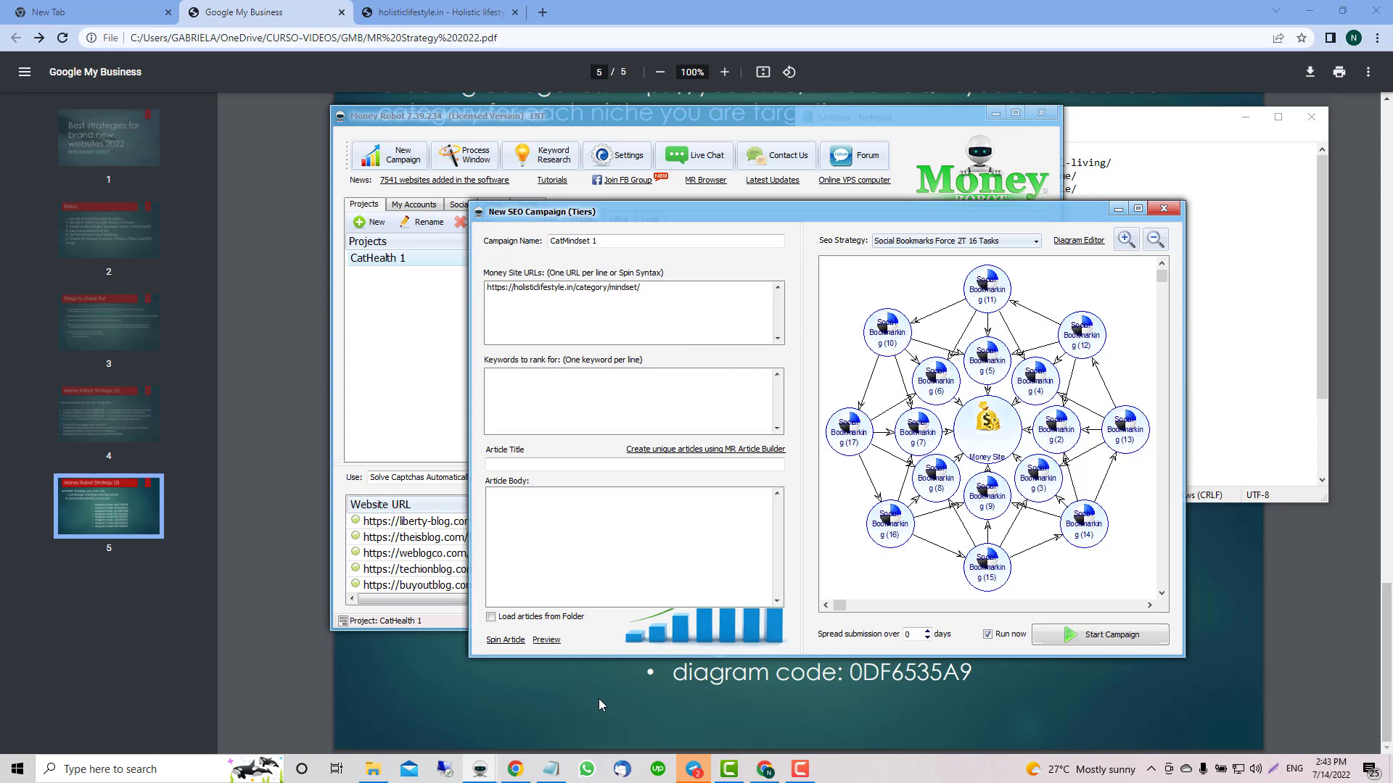
Note '1 creating' and '2 3 4 5 reusing' in Notepad, then move the campaign window aside
{"action": "left_click", "coordinate": [551, 769]}
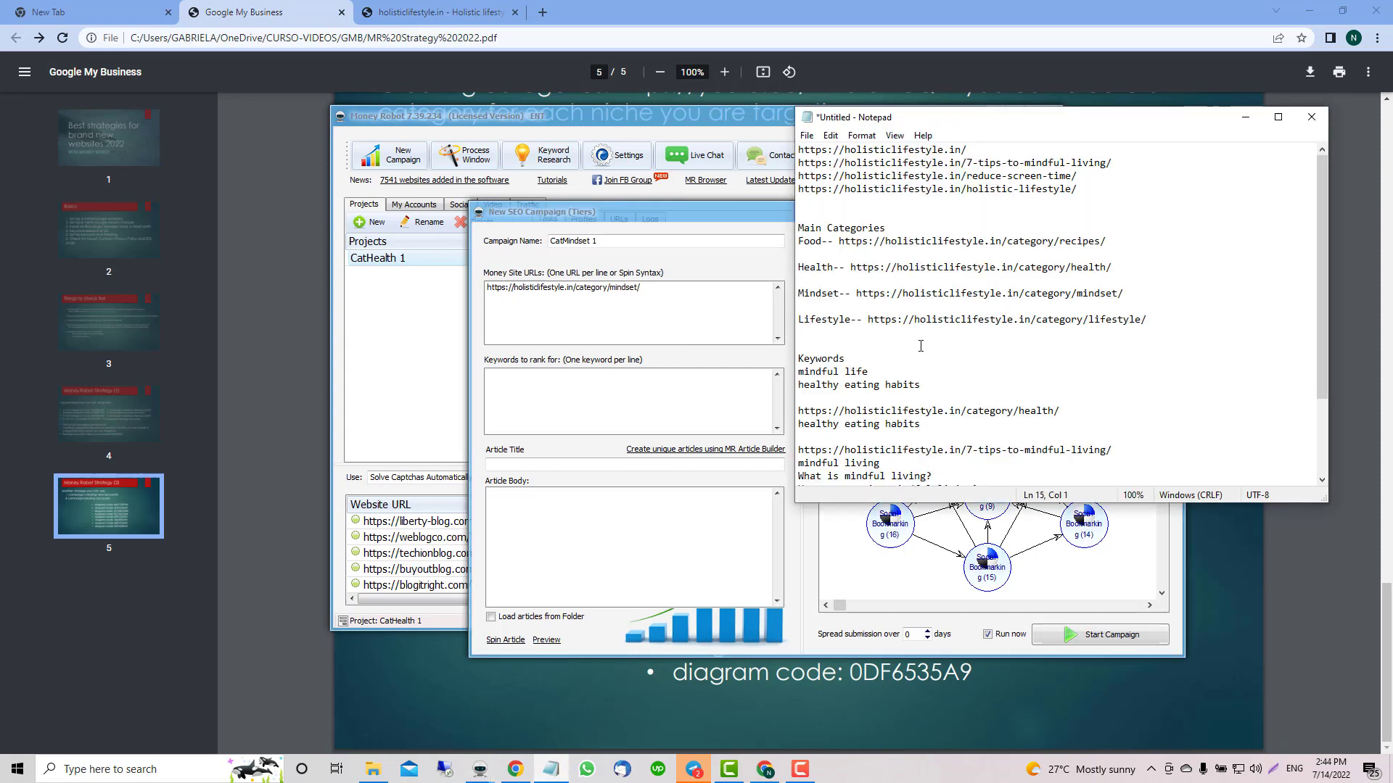
{"action": "type", "text": "1 creating"}
{"action": "key", "text": "Return"}
{"action": "type", "text": "2"}
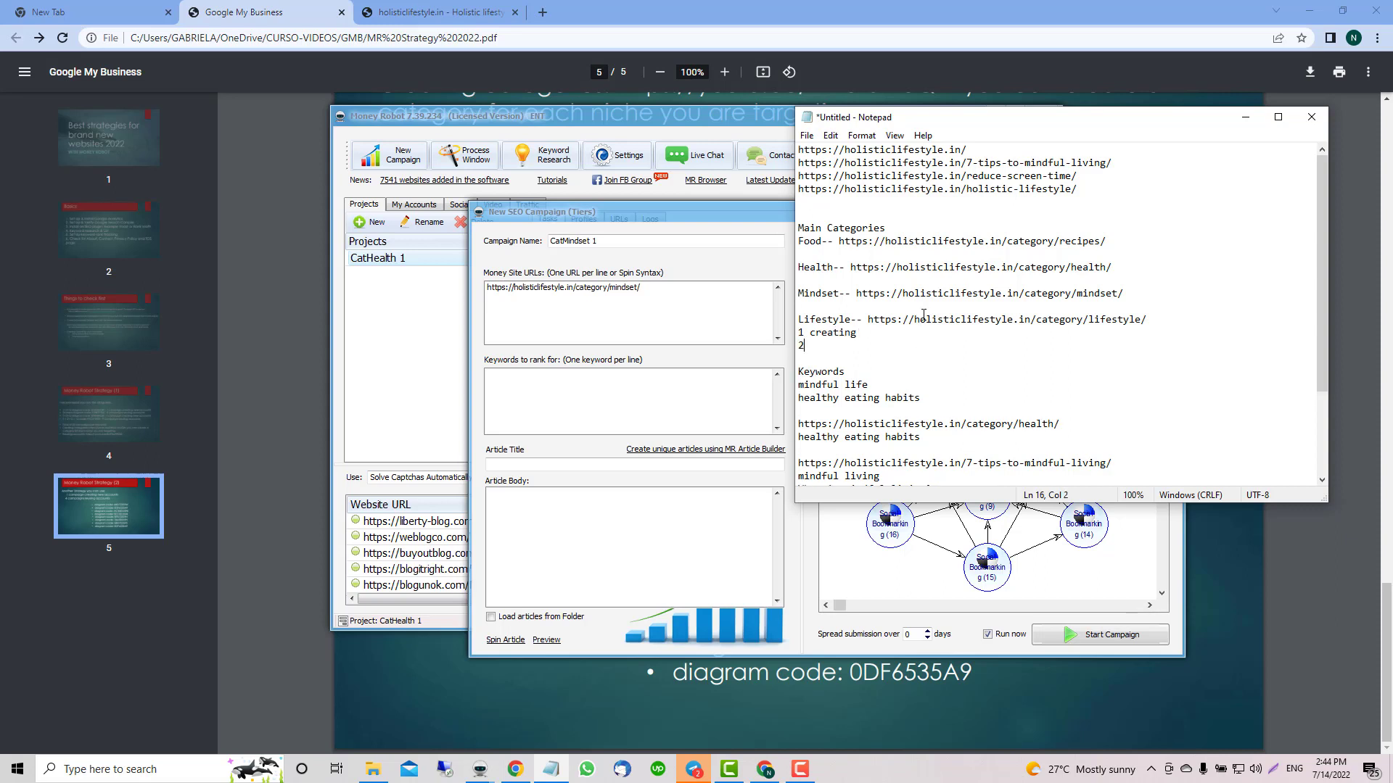
{"action": "type", "text": " 3 "}
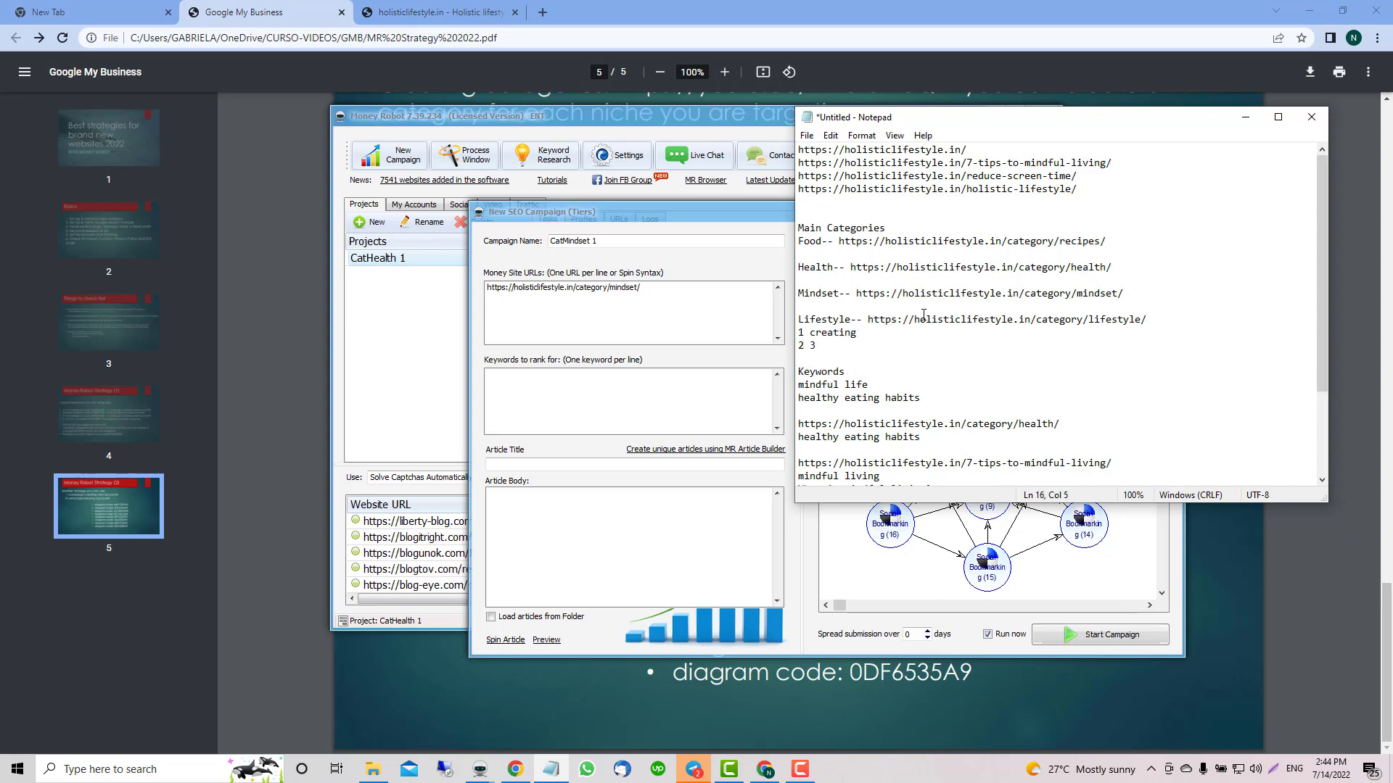
{"action": "type", "text": "4 5 "}
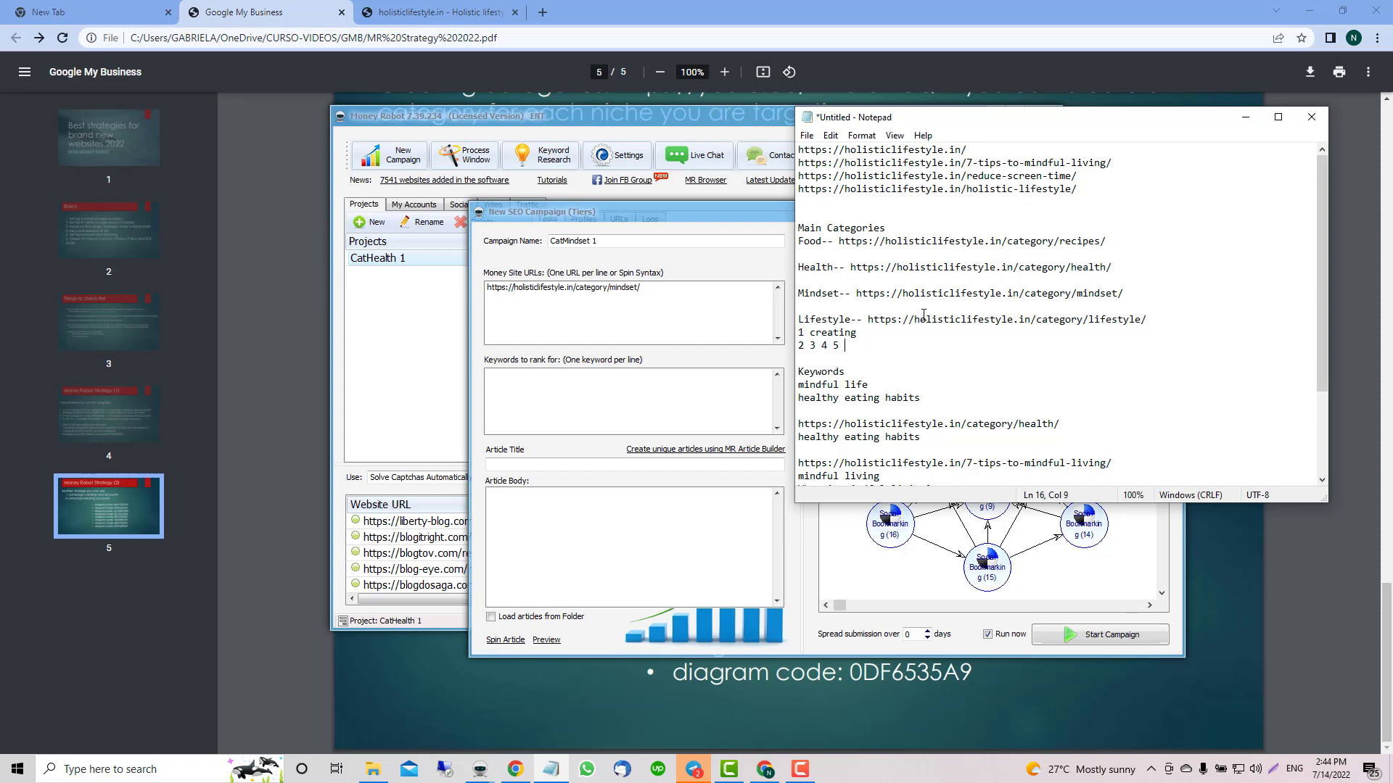
{"action": "type", "text": "reusing"}
{"action": "left_click", "coordinate": [582, 227]}
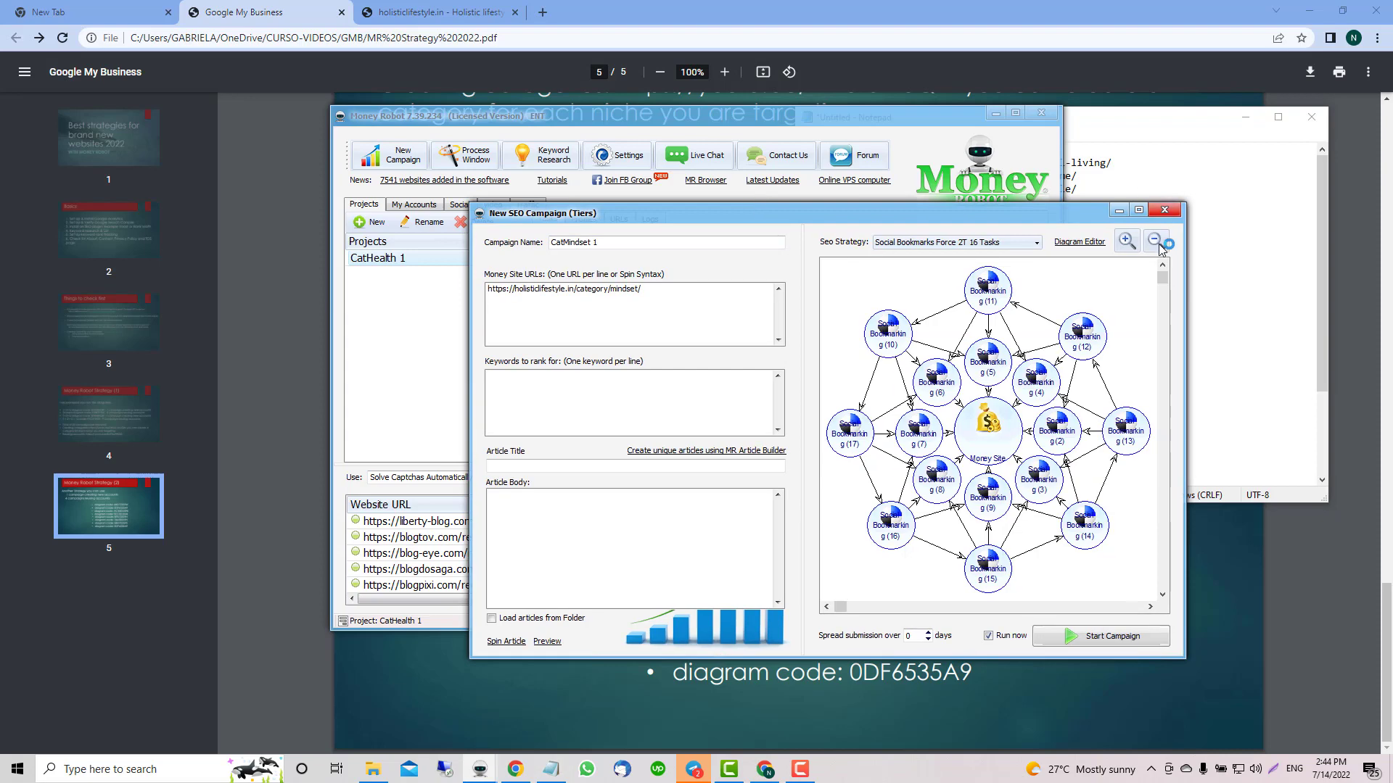
{"action": "left_click_drag", "start_coordinate": [1034, 211], "coordinate": [1187, 243]}
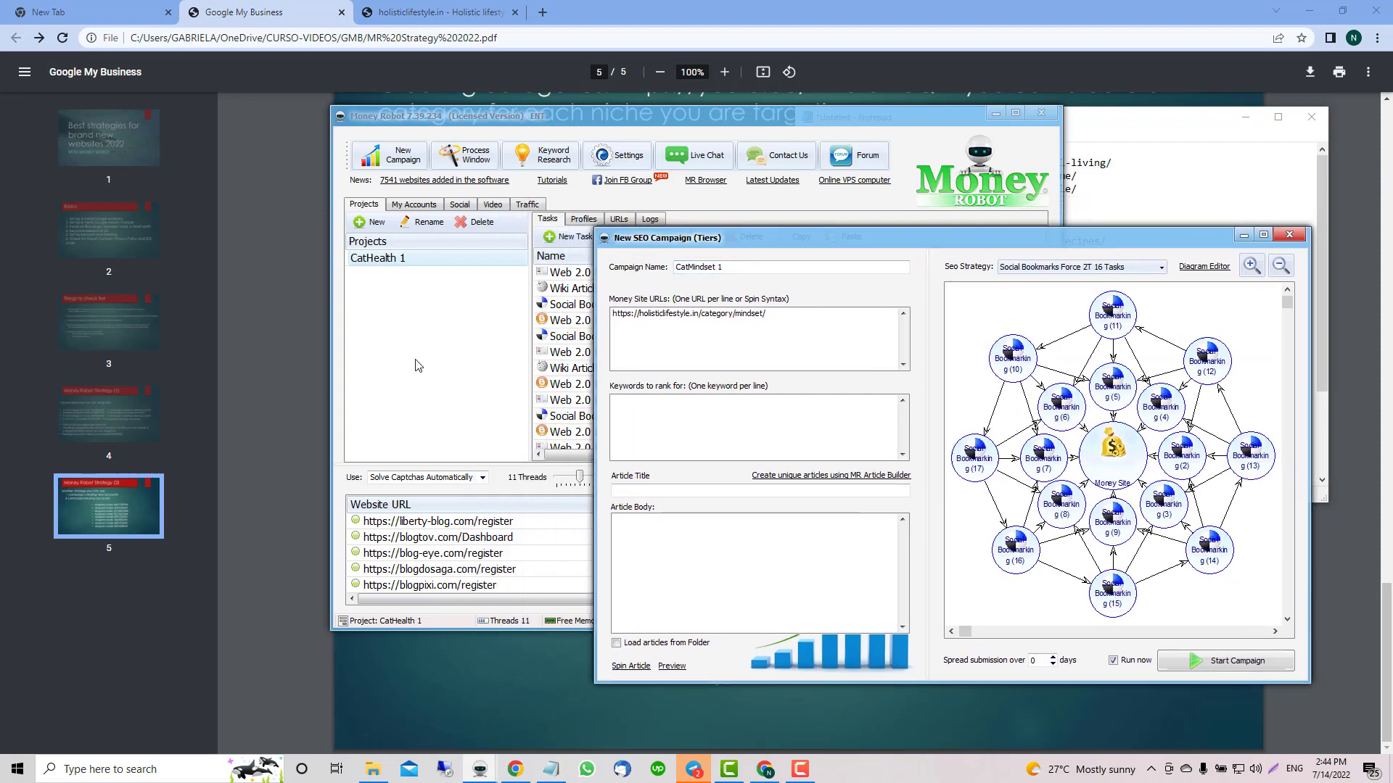
Flip through PDF slides 1–5 and highlight 'Your own content' on the Things to check first slide
{"action": "left_click", "coordinate": [99, 413]}
{"action": "left_click", "coordinate": [112, 319]}
{"action": "left_click", "coordinate": [107, 234]}
{"action": "left_click", "coordinate": [103, 142]}
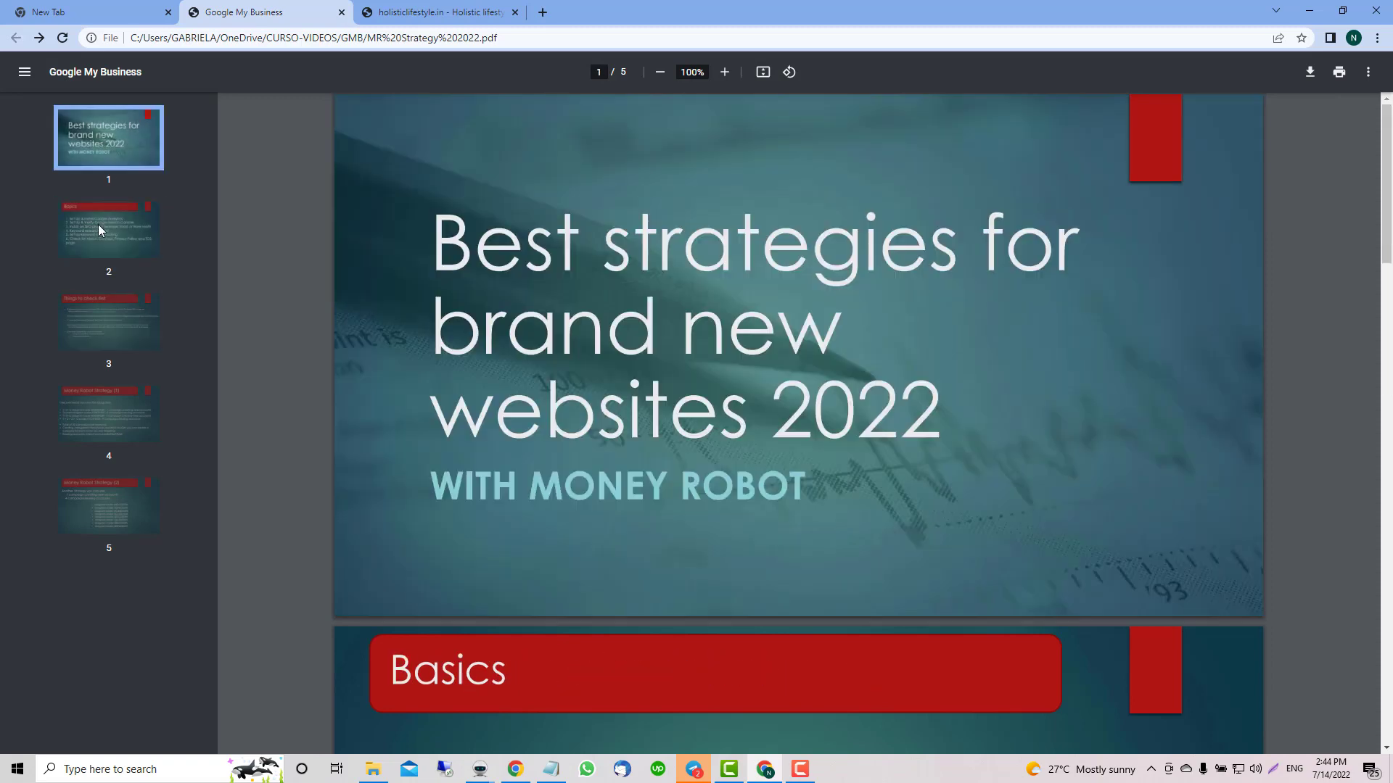
{"action": "left_click", "coordinate": [98, 224]}
{"action": "left_click", "coordinate": [108, 323]}
{"action": "left_click", "coordinate": [103, 395]}
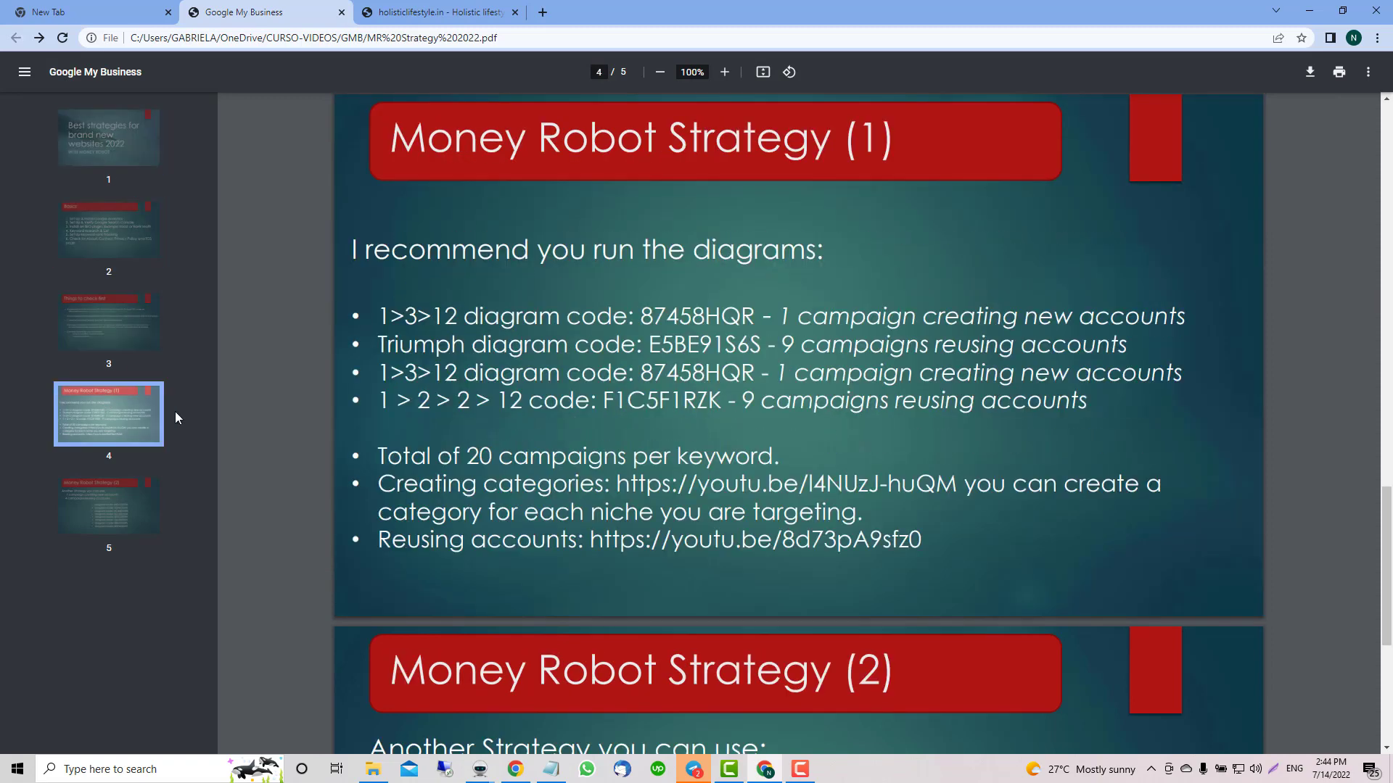
{"action": "left_click", "coordinate": [93, 319]}
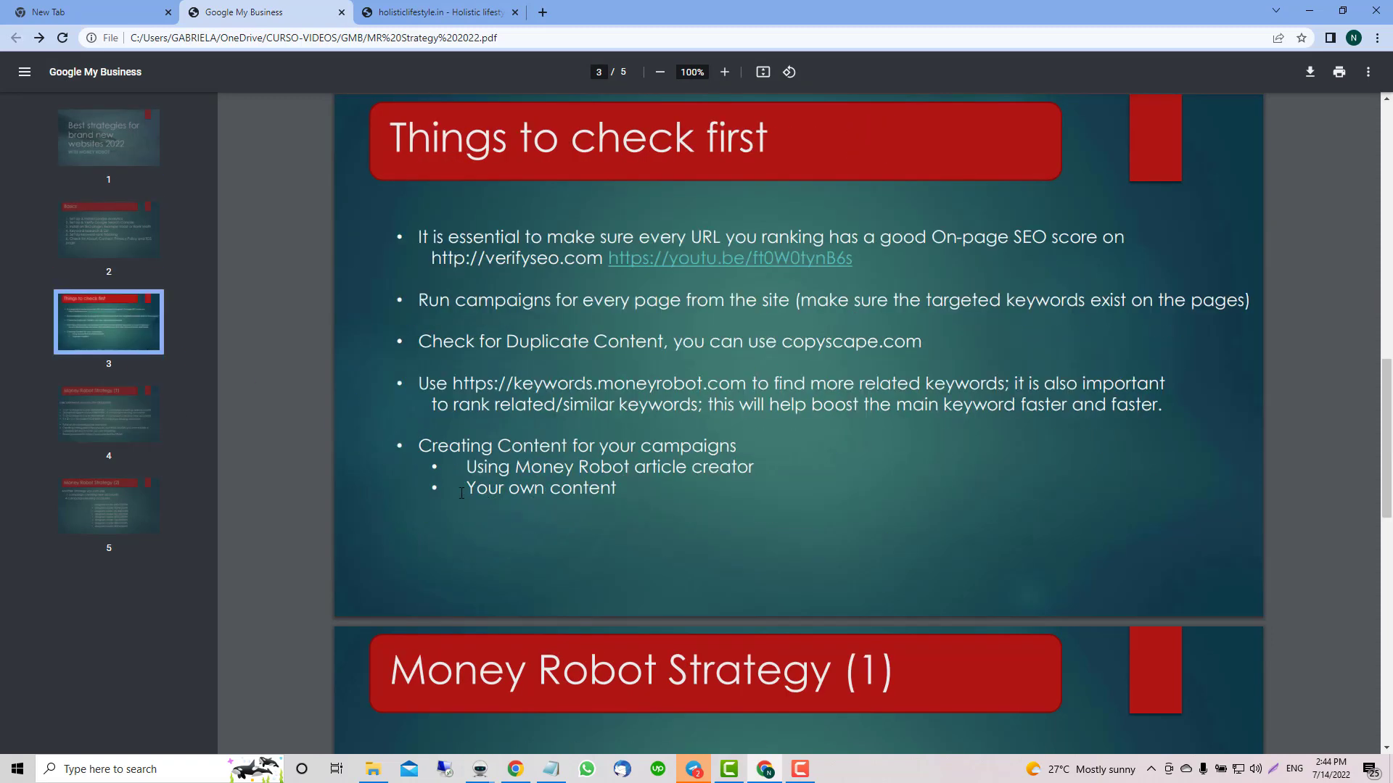
{"action": "left_click_drag", "start_coordinate": [464, 494], "coordinate": [619, 497]}
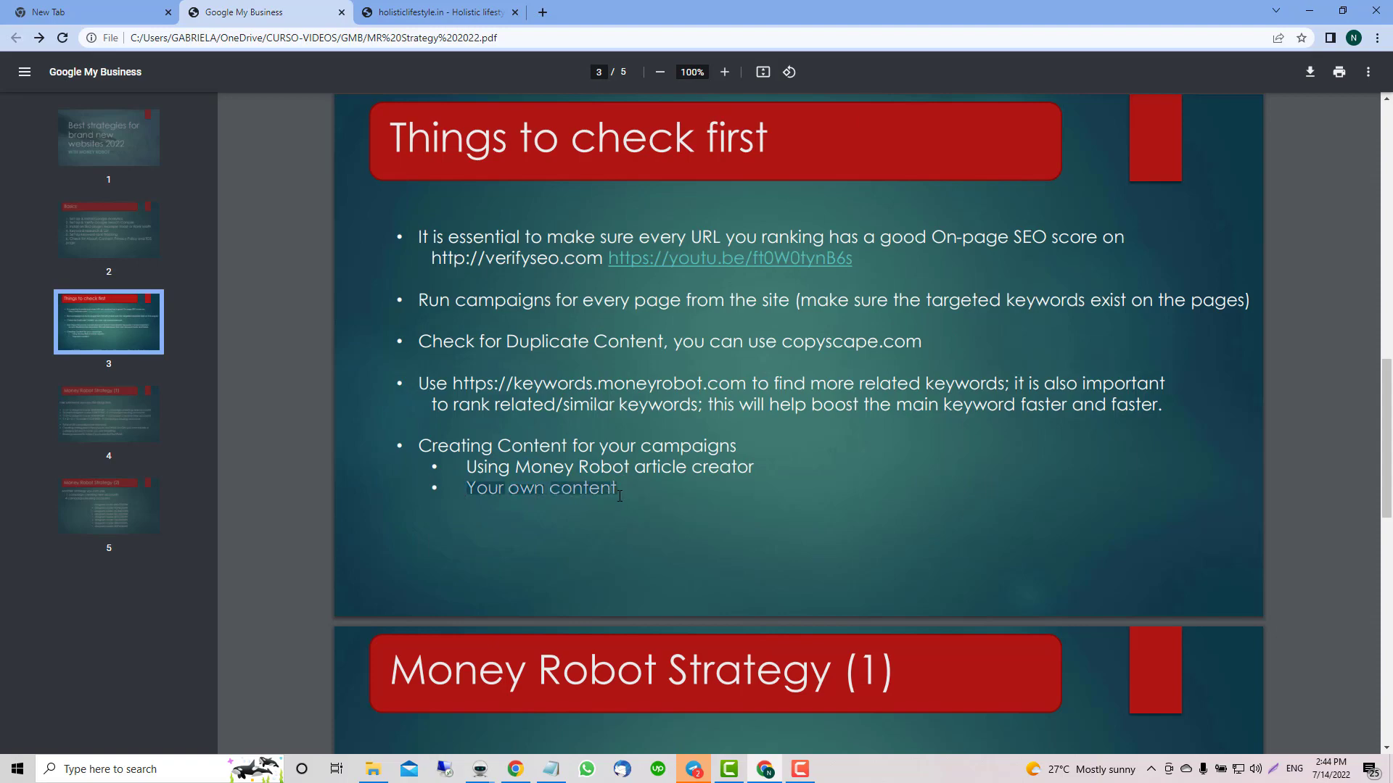
{"action": "scroll", "coordinate": [617, 493], "scroll_direction": "down", "scroll_amount": 12}
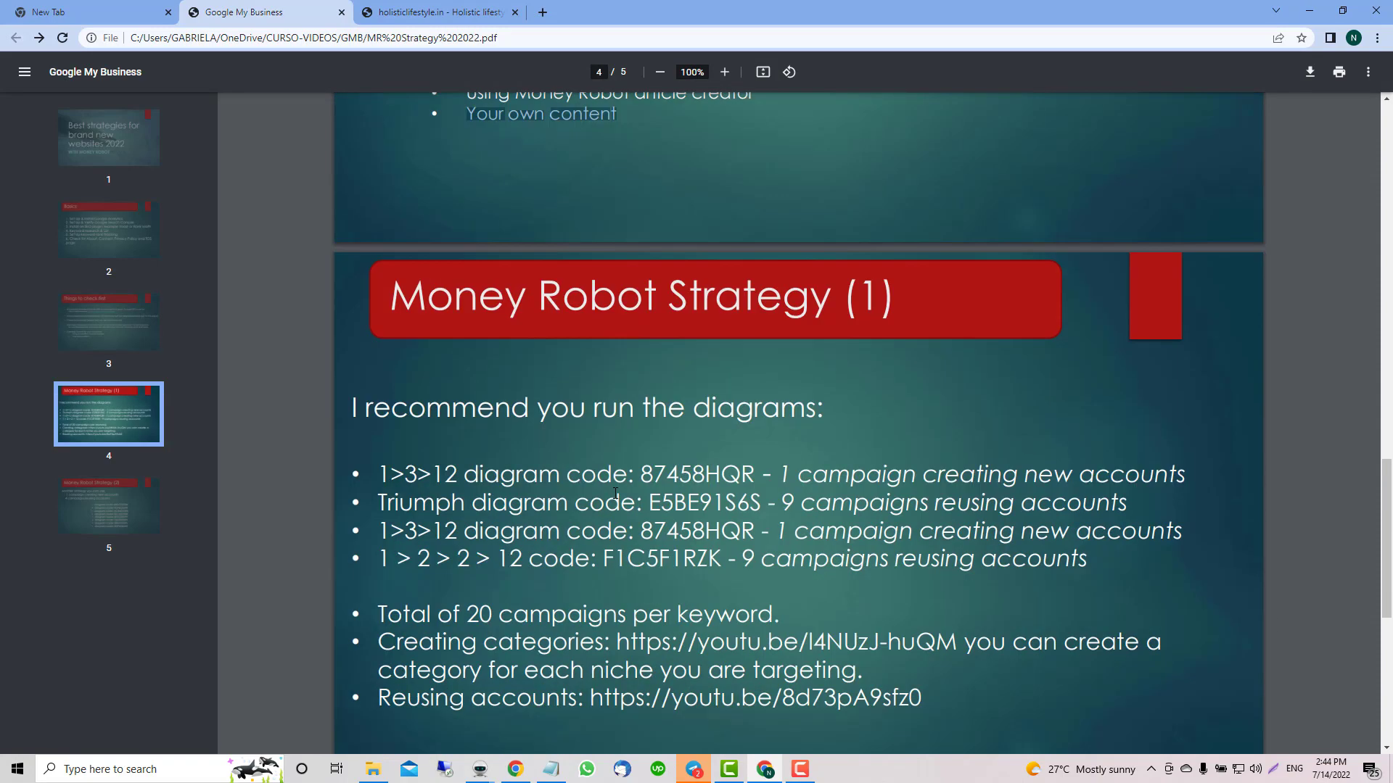
{"action": "scroll", "coordinate": [607, 489], "scroll_direction": "down", "scroll_amount": 1}
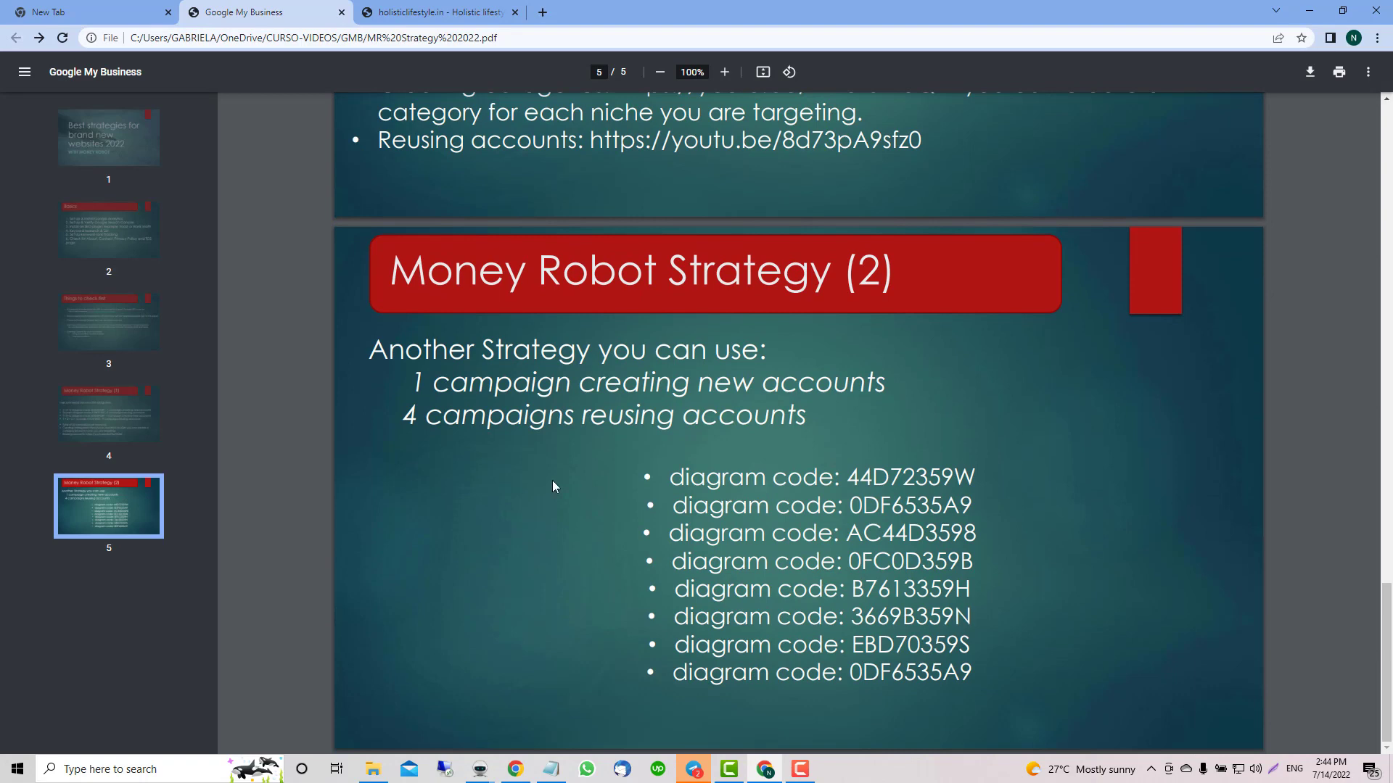
Return to the Basics slide and highlight its setup steps, including Keyword research & List
{"action": "left_click", "coordinate": [72, 315]}
{"action": "left_click", "coordinate": [96, 225]}
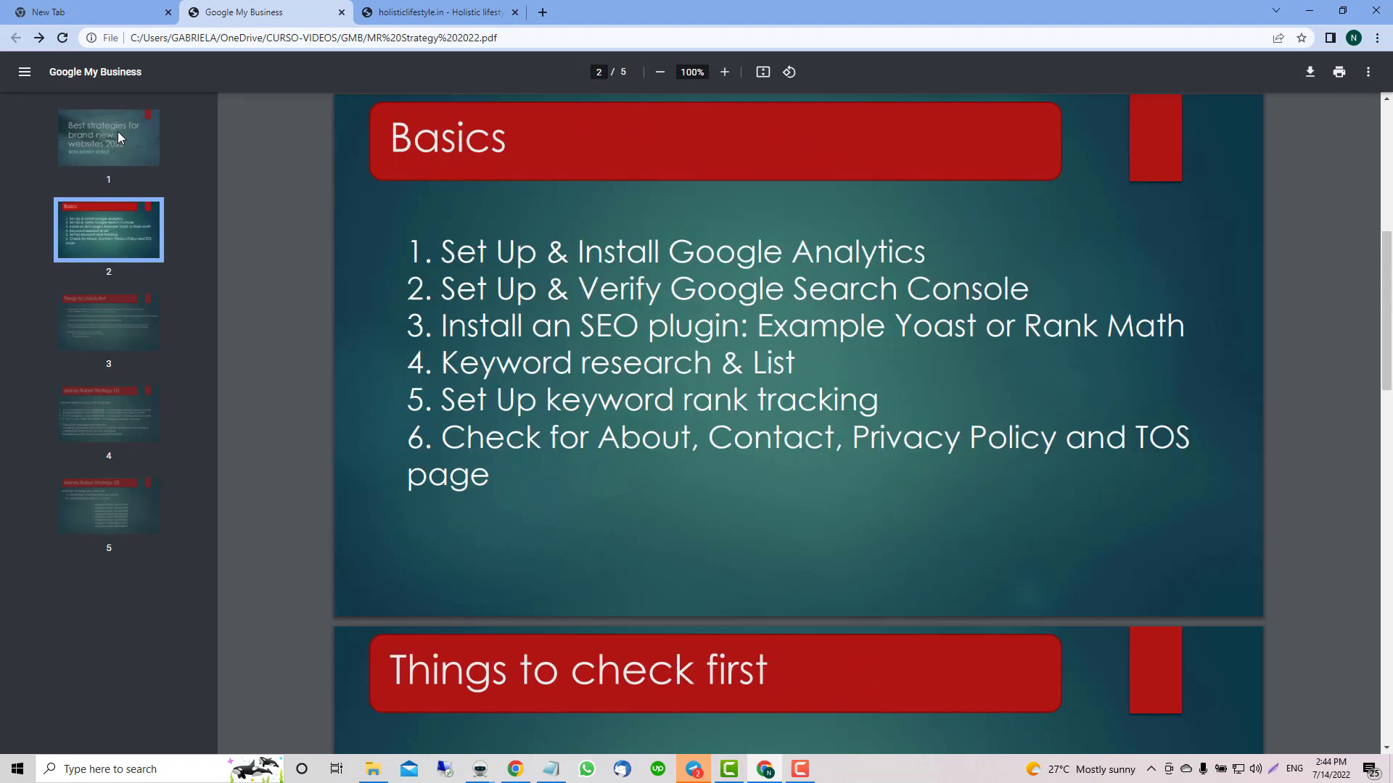
{"action": "left_click", "coordinate": [118, 132]}
{"action": "left_click", "coordinate": [90, 246]}
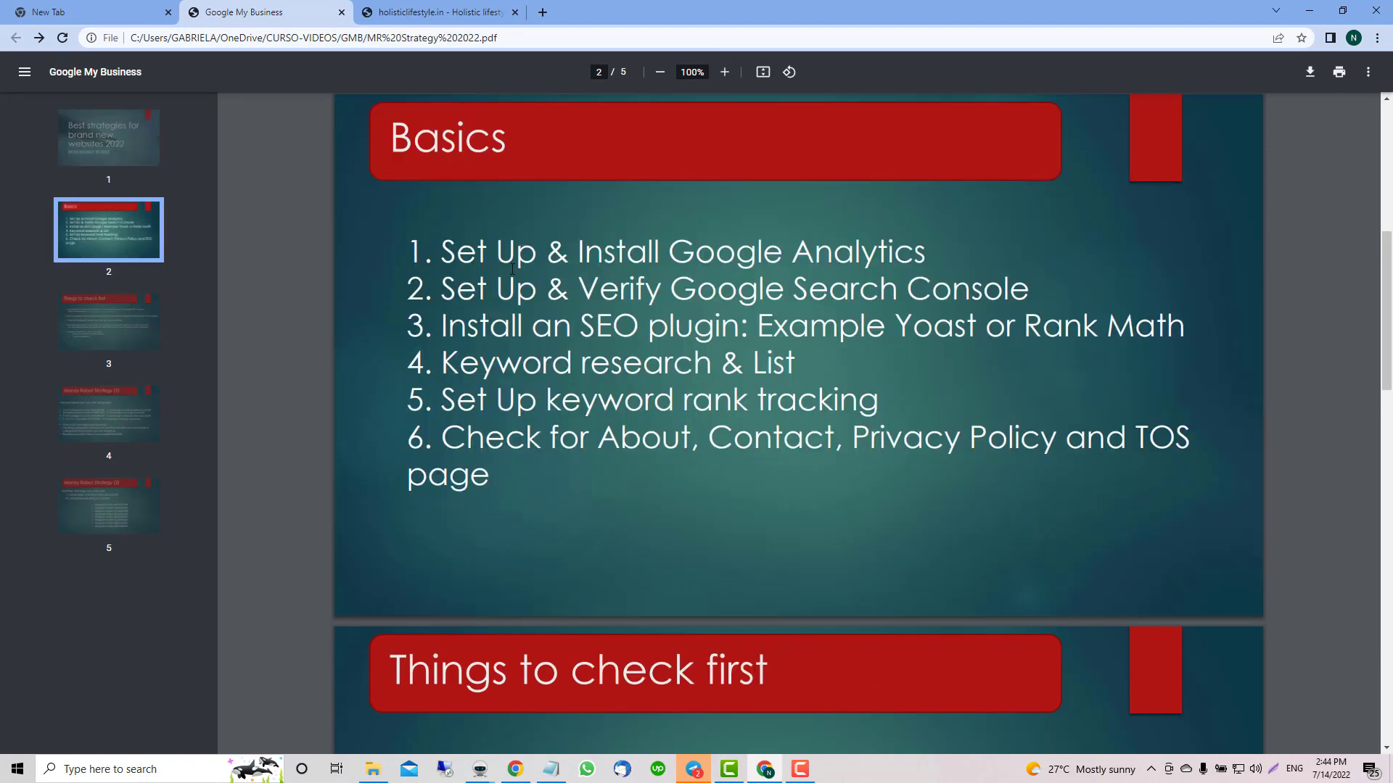
{"action": "left_click_drag", "start_coordinate": [444, 253], "coordinate": [945, 441]}
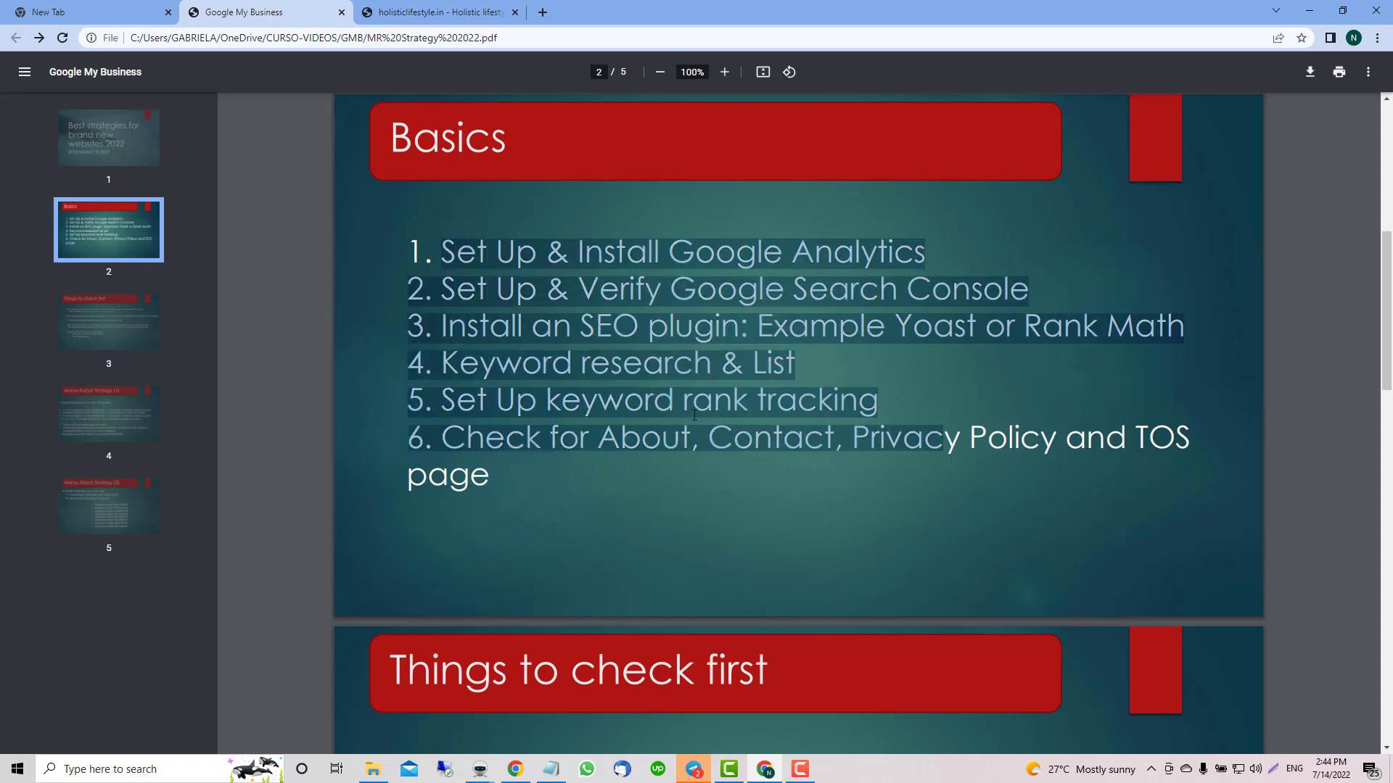
{"action": "left_click", "coordinate": [477, 384]}
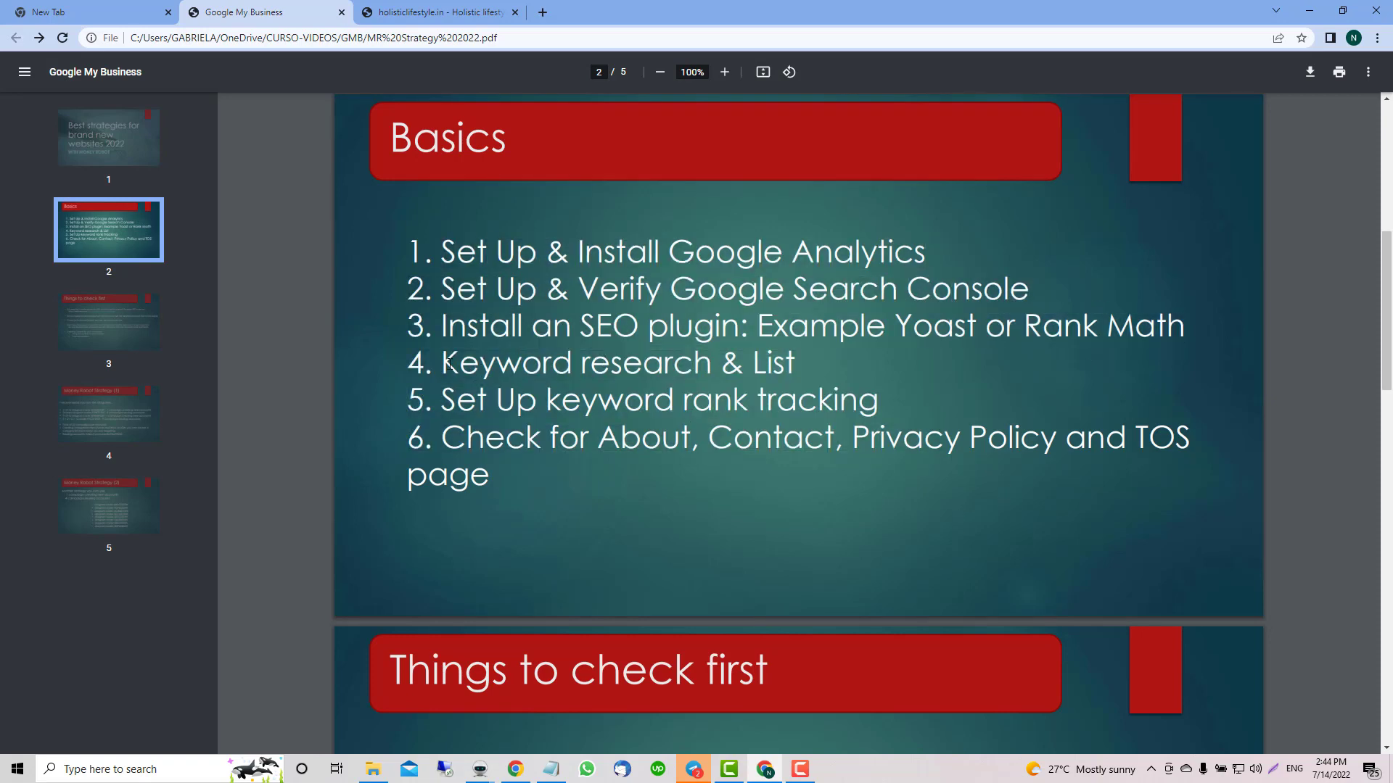
{"action": "left_click_drag", "start_coordinate": [448, 365], "coordinate": [773, 366]}
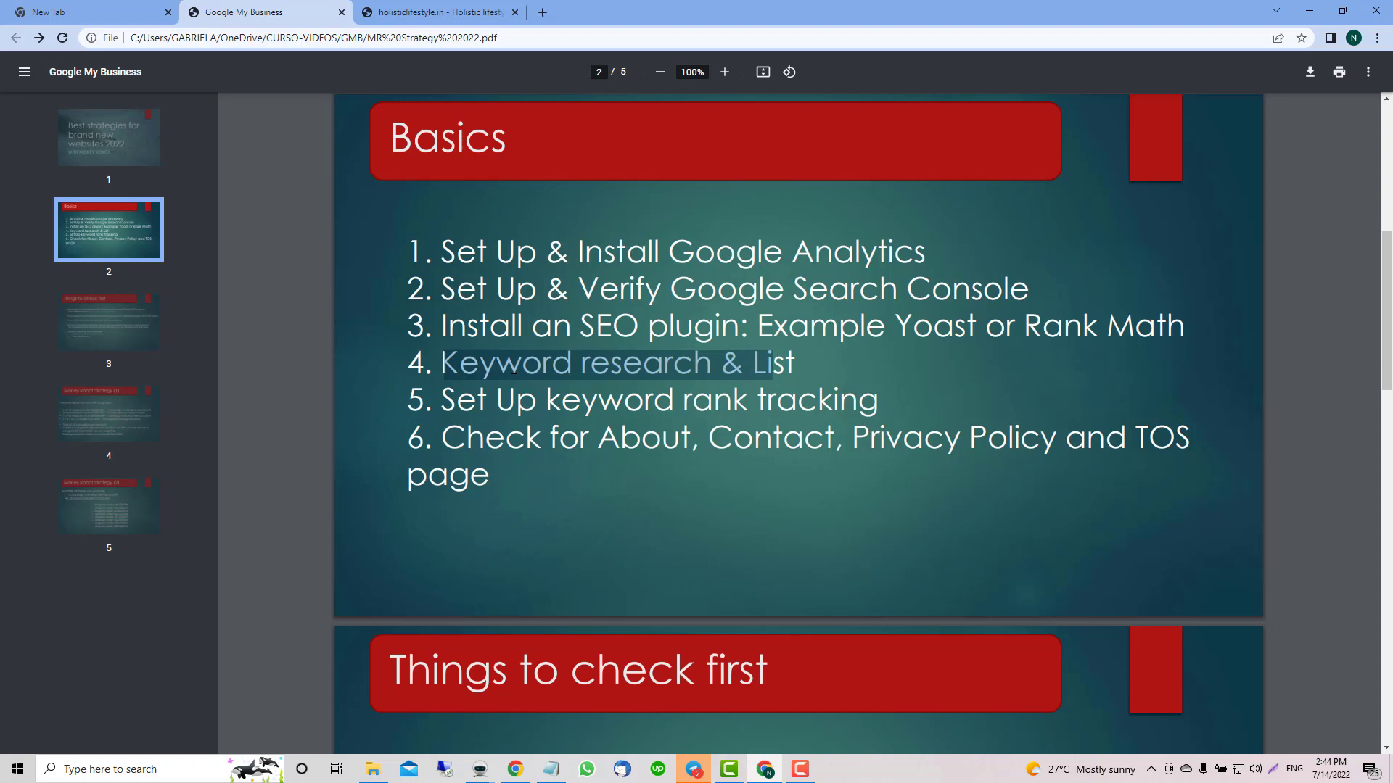
{"action": "left_click_drag", "start_coordinate": [443, 252], "coordinate": [1117, 284]}
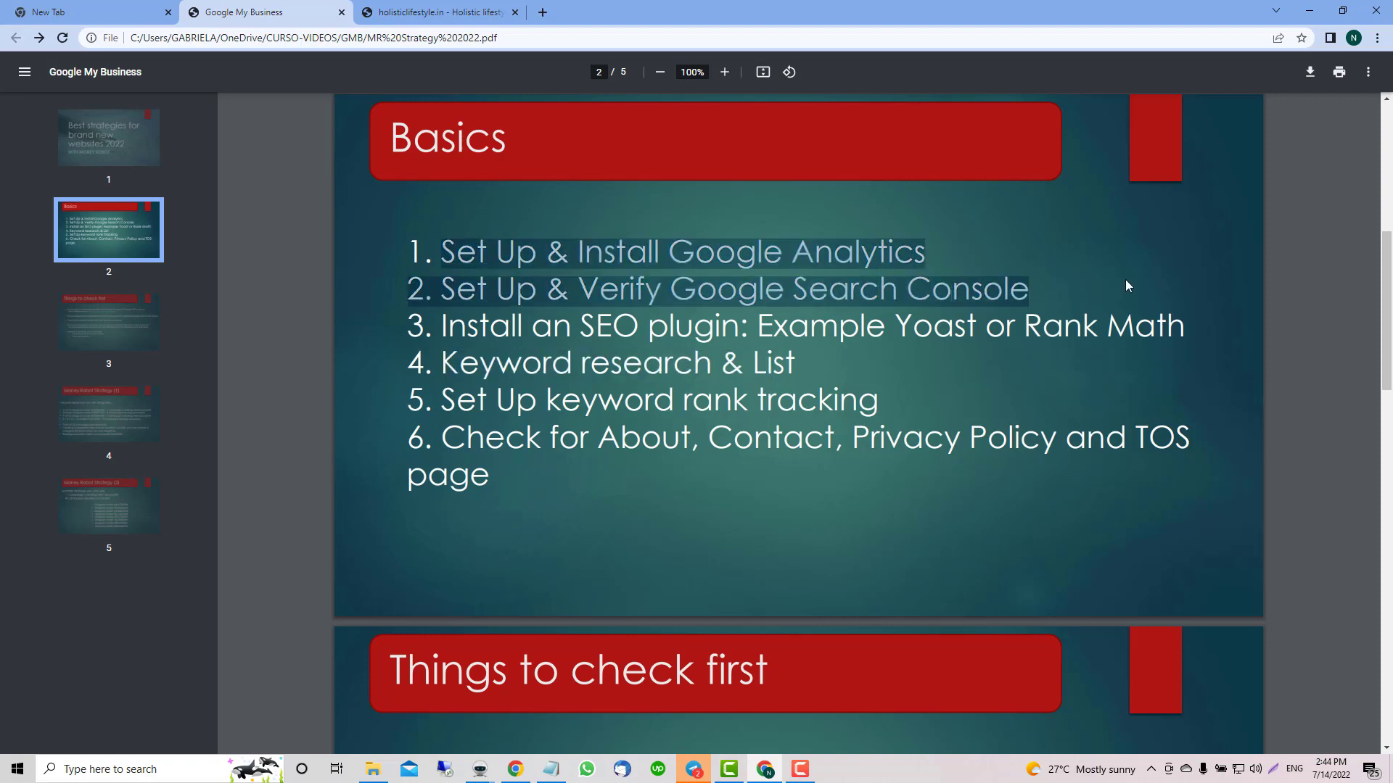